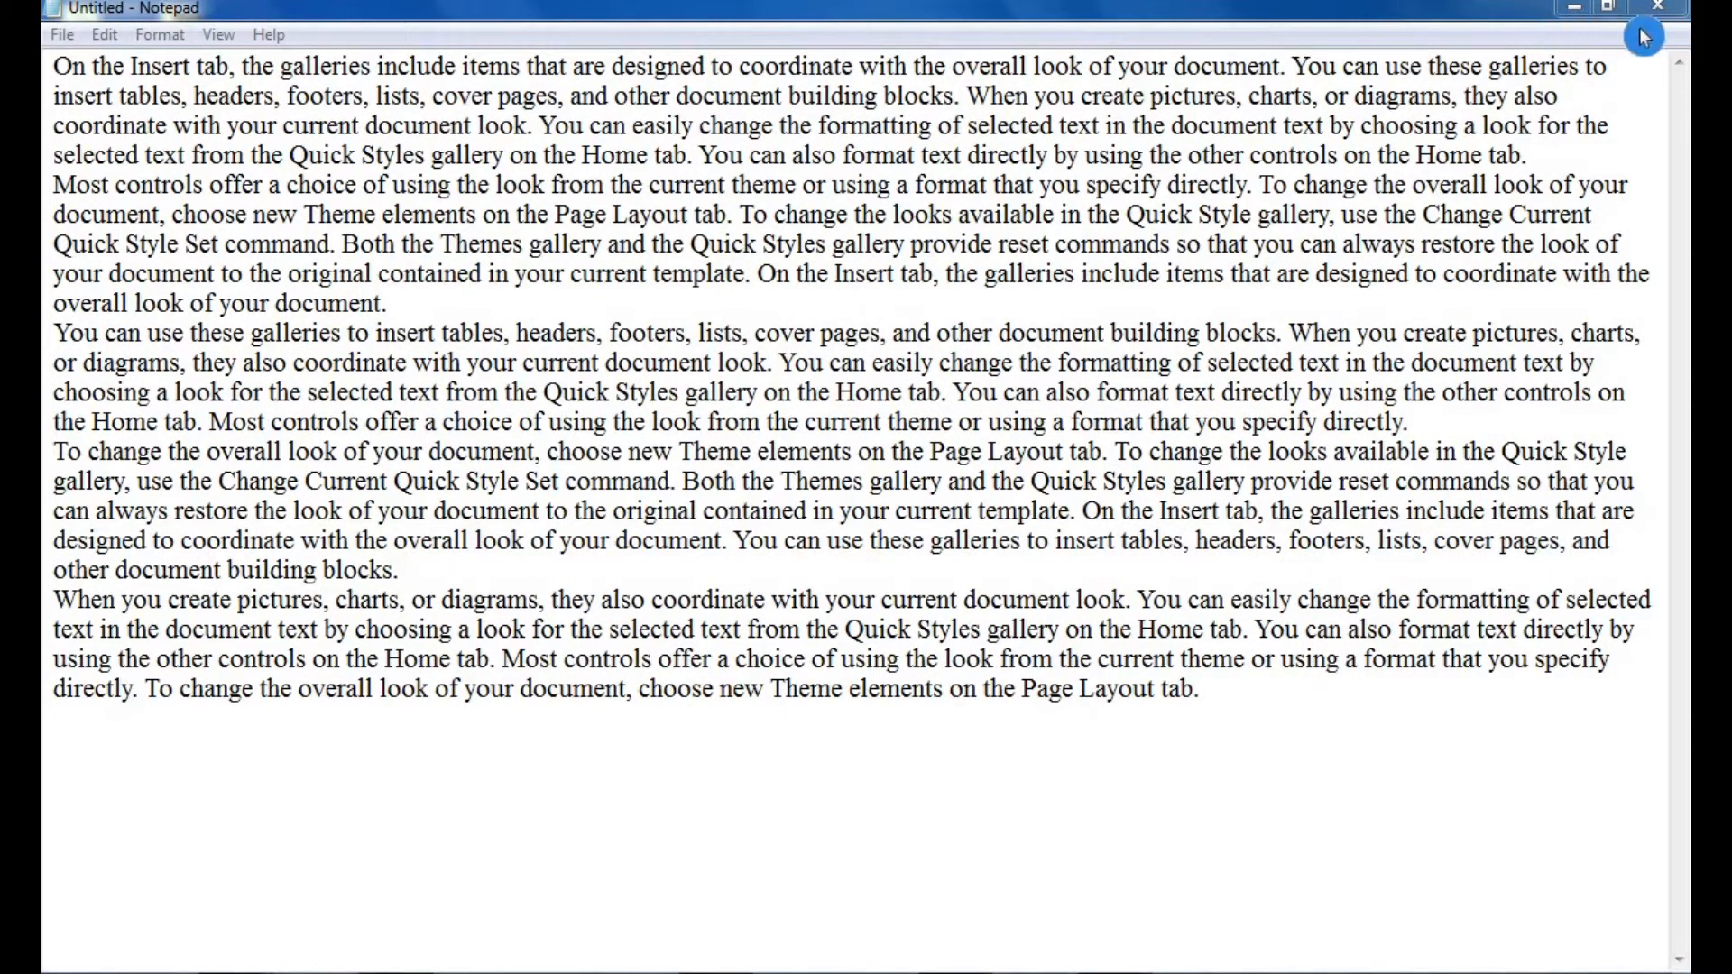
pyautogui.click(1576, 12)
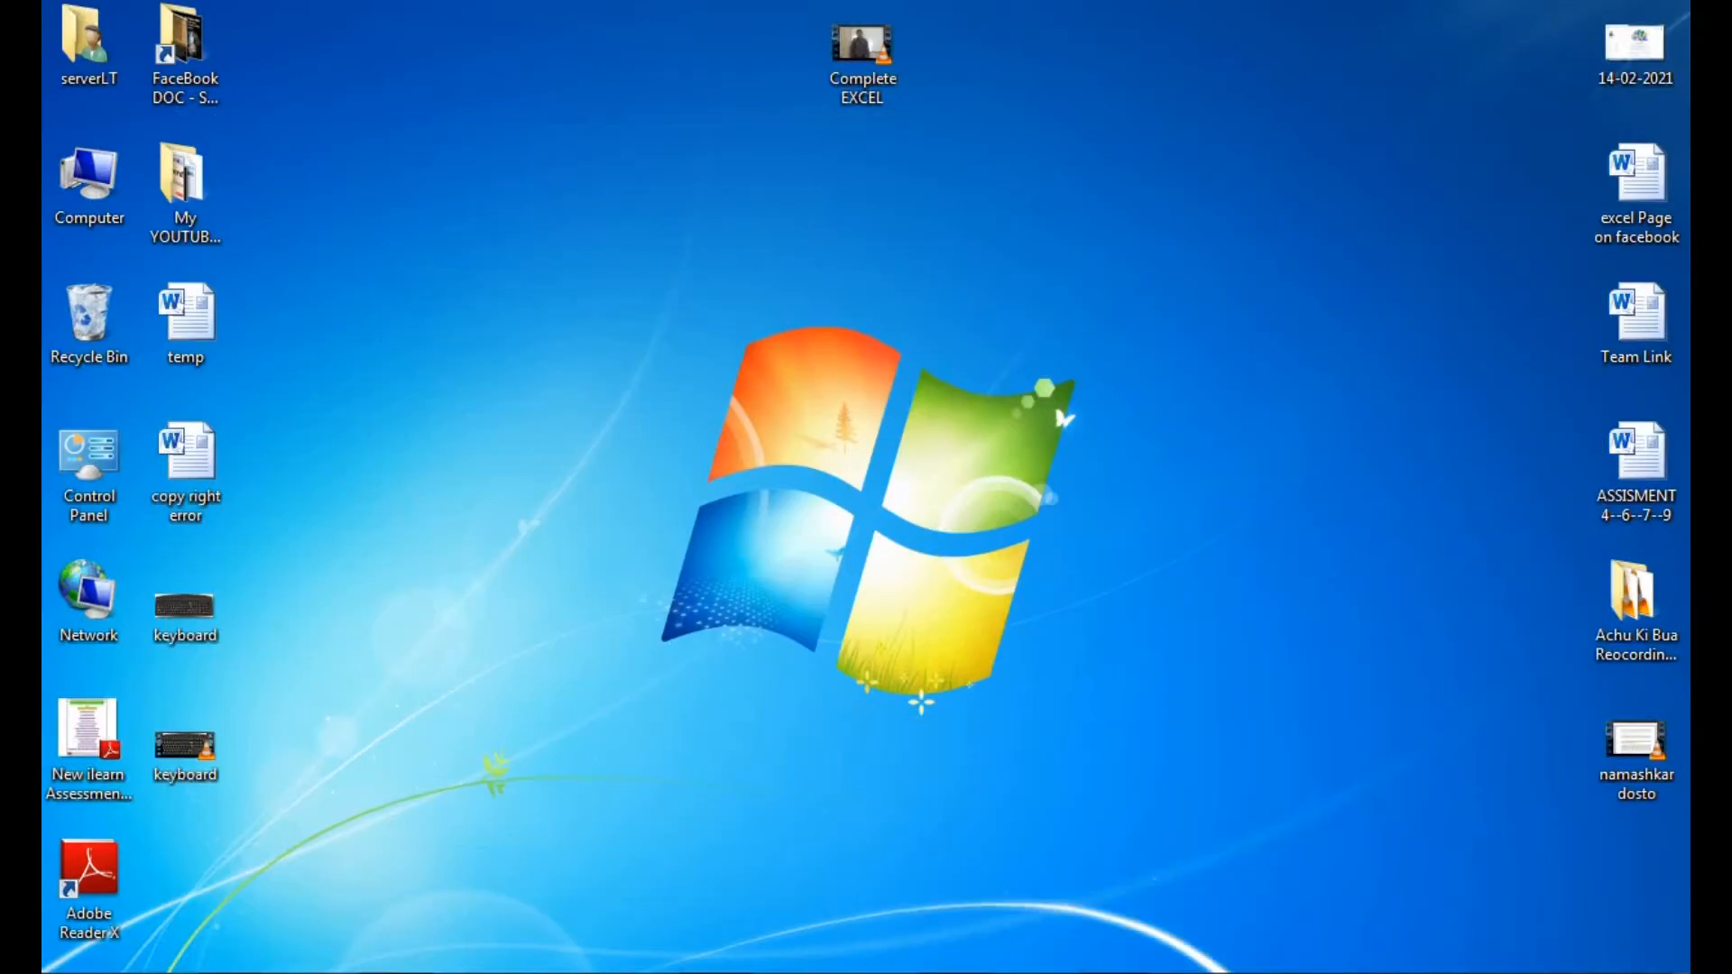
pyautogui.click(766, 972)
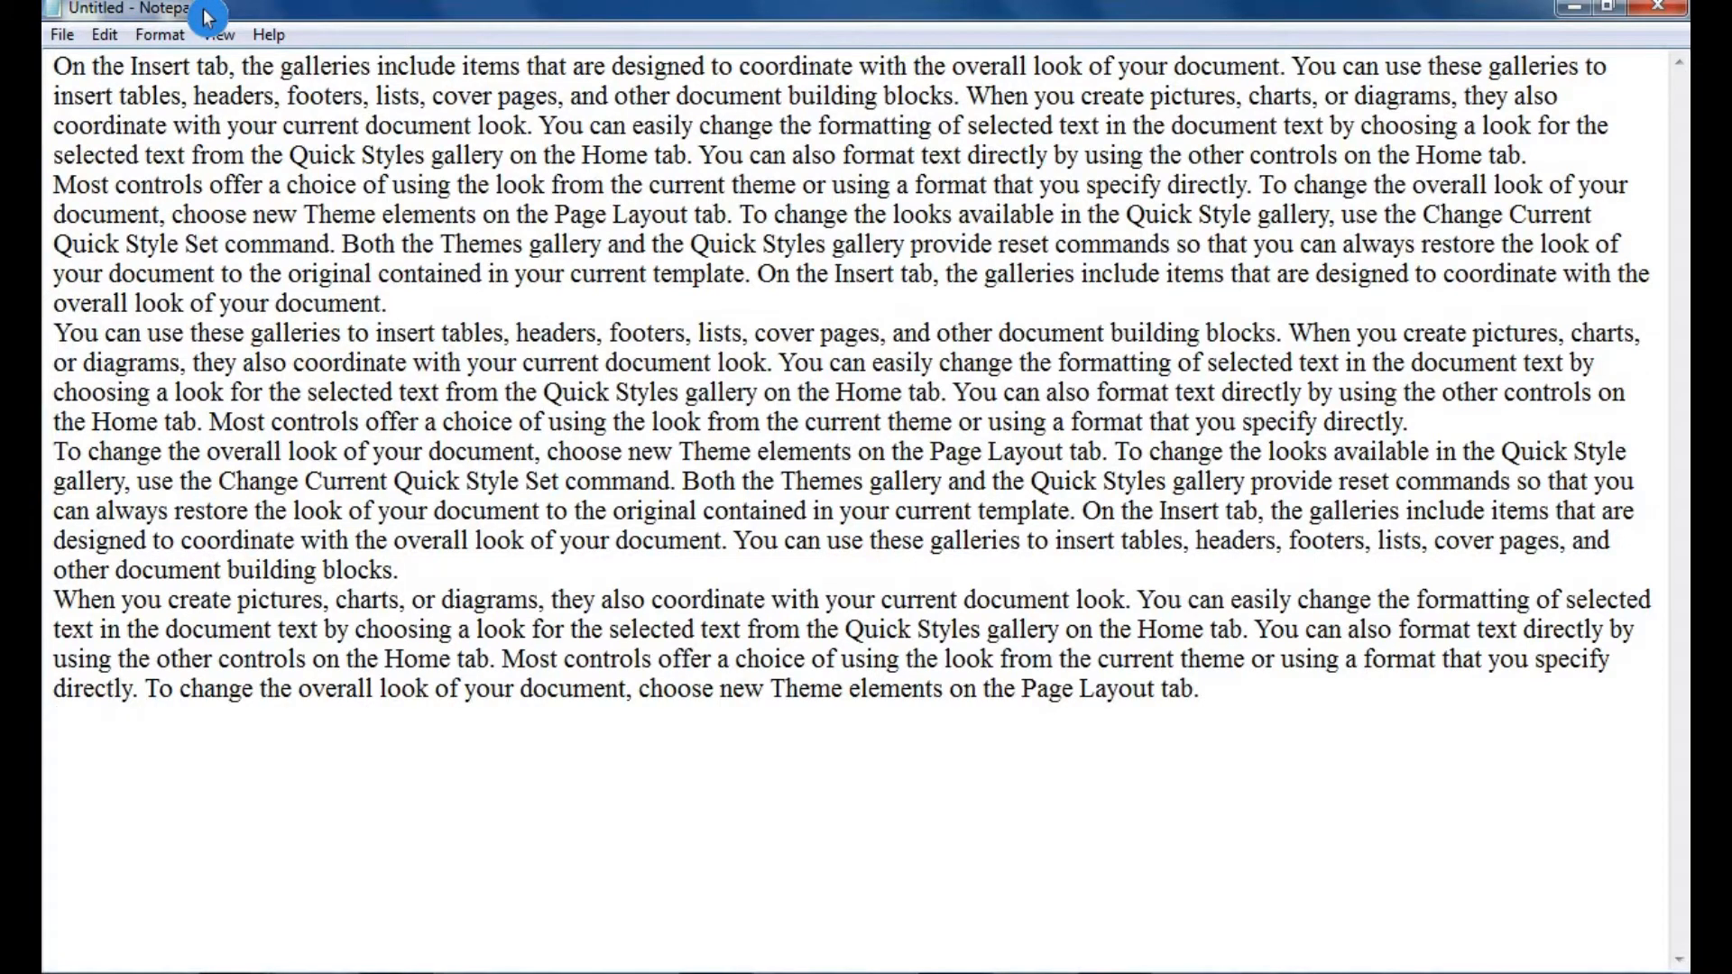
pyautogui.click(63, 38)
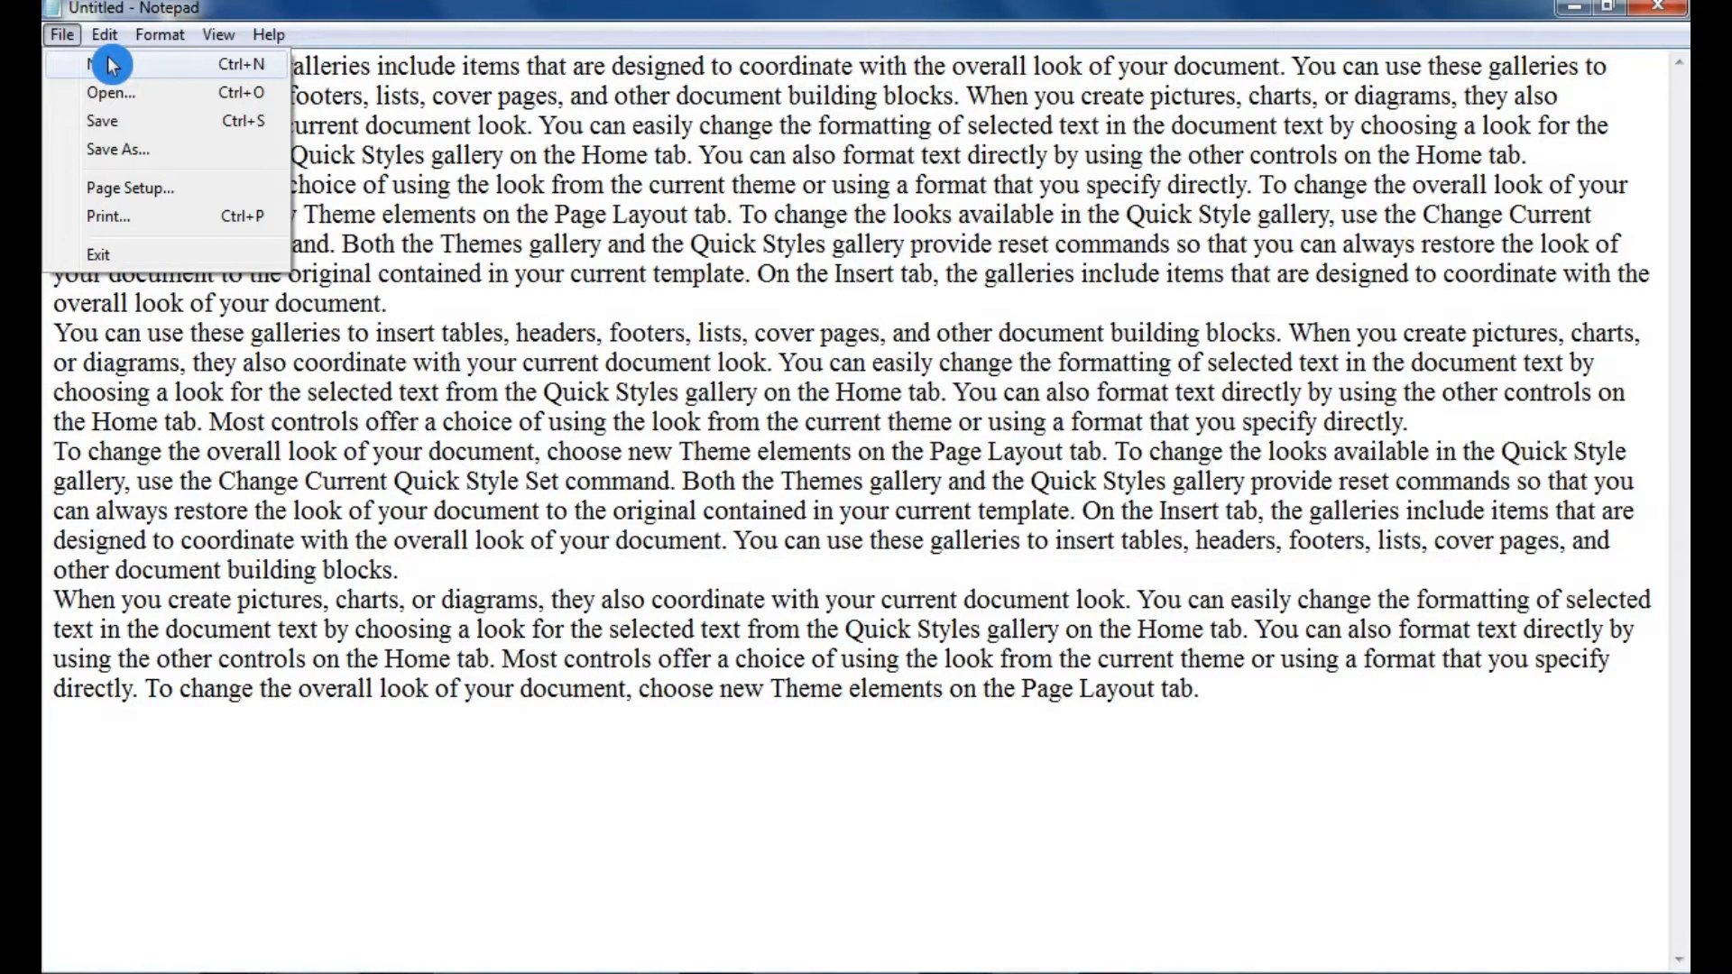
pyautogui.click(468, 422)
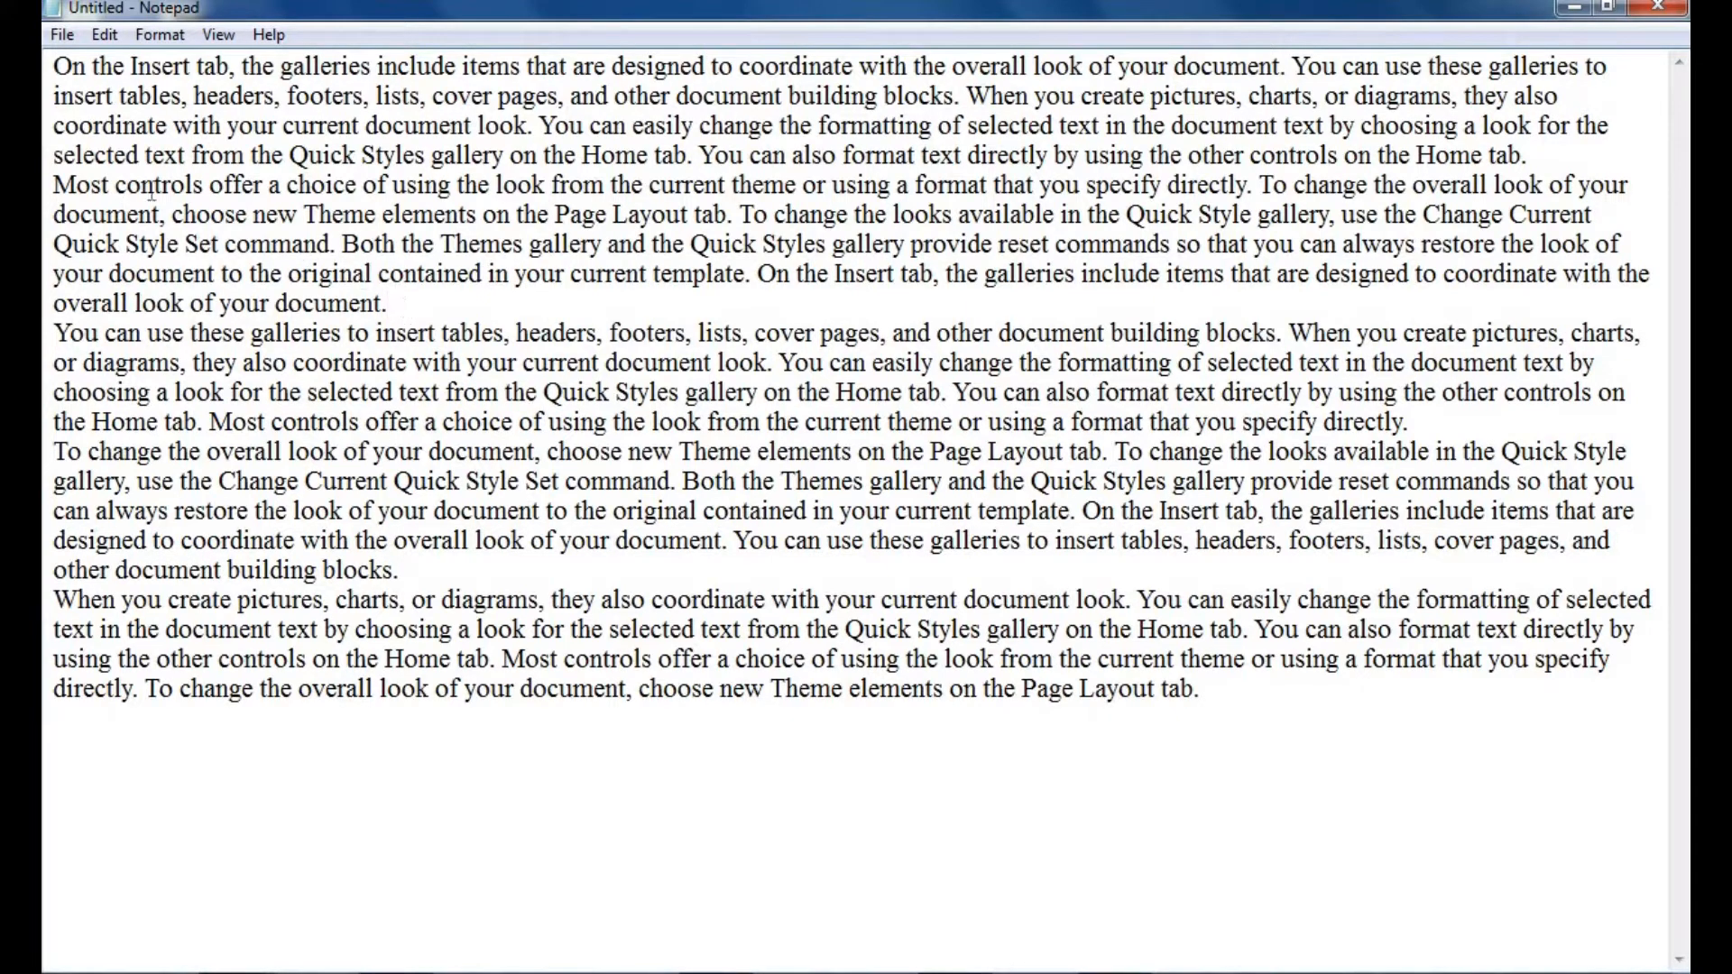
# - Start a new blank text document in place of the current untitled one
pyautogui.click(61, 34)
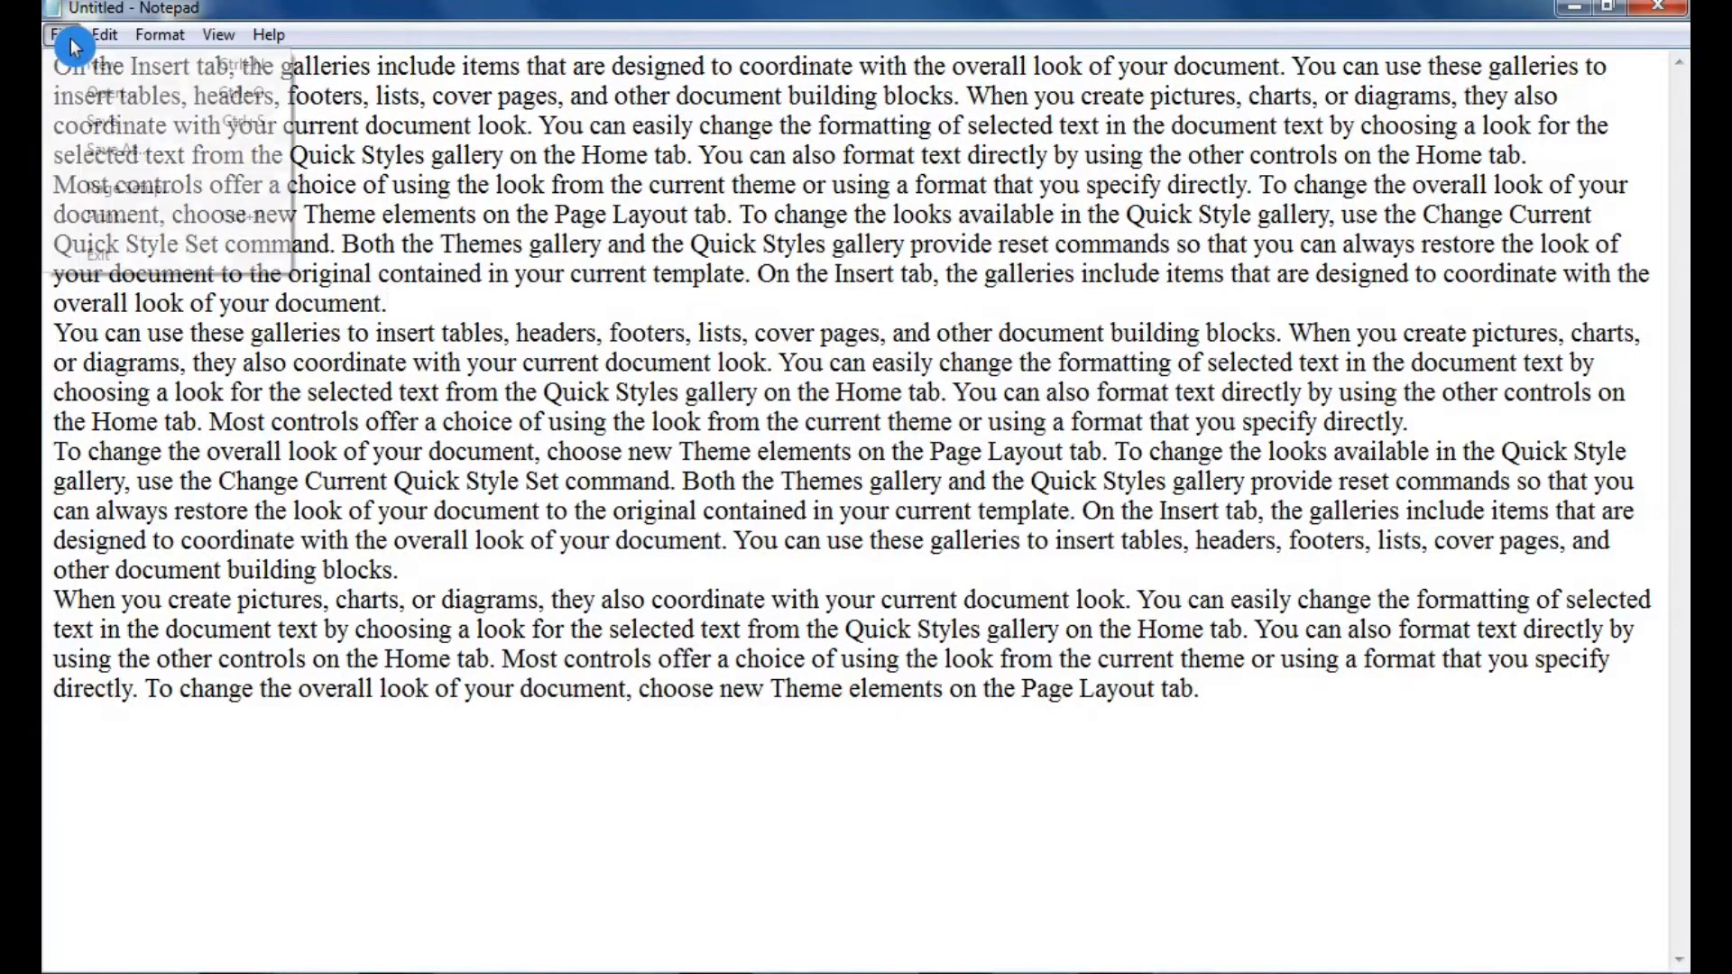
pyautogui.click(96, 69)
pyautogui.click(916, 494)
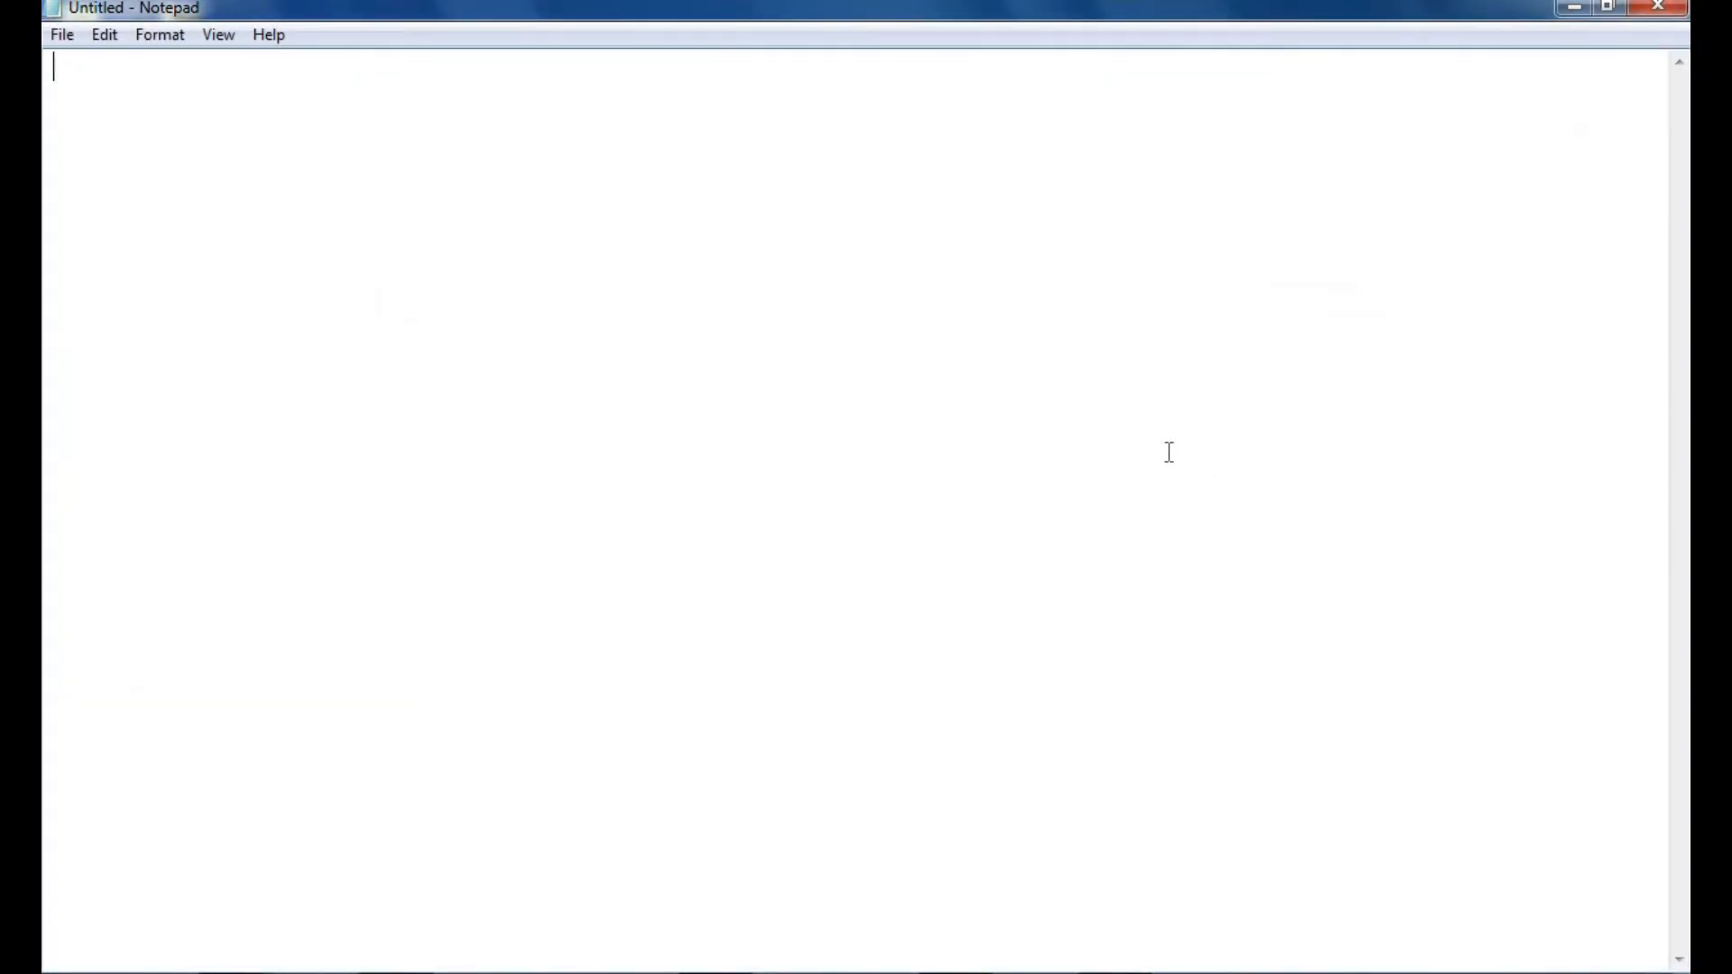
# - Open the text document "test" from the Desktop, enlarging the file dialog to show the folder's contents
pyautogui.click(62, 38)
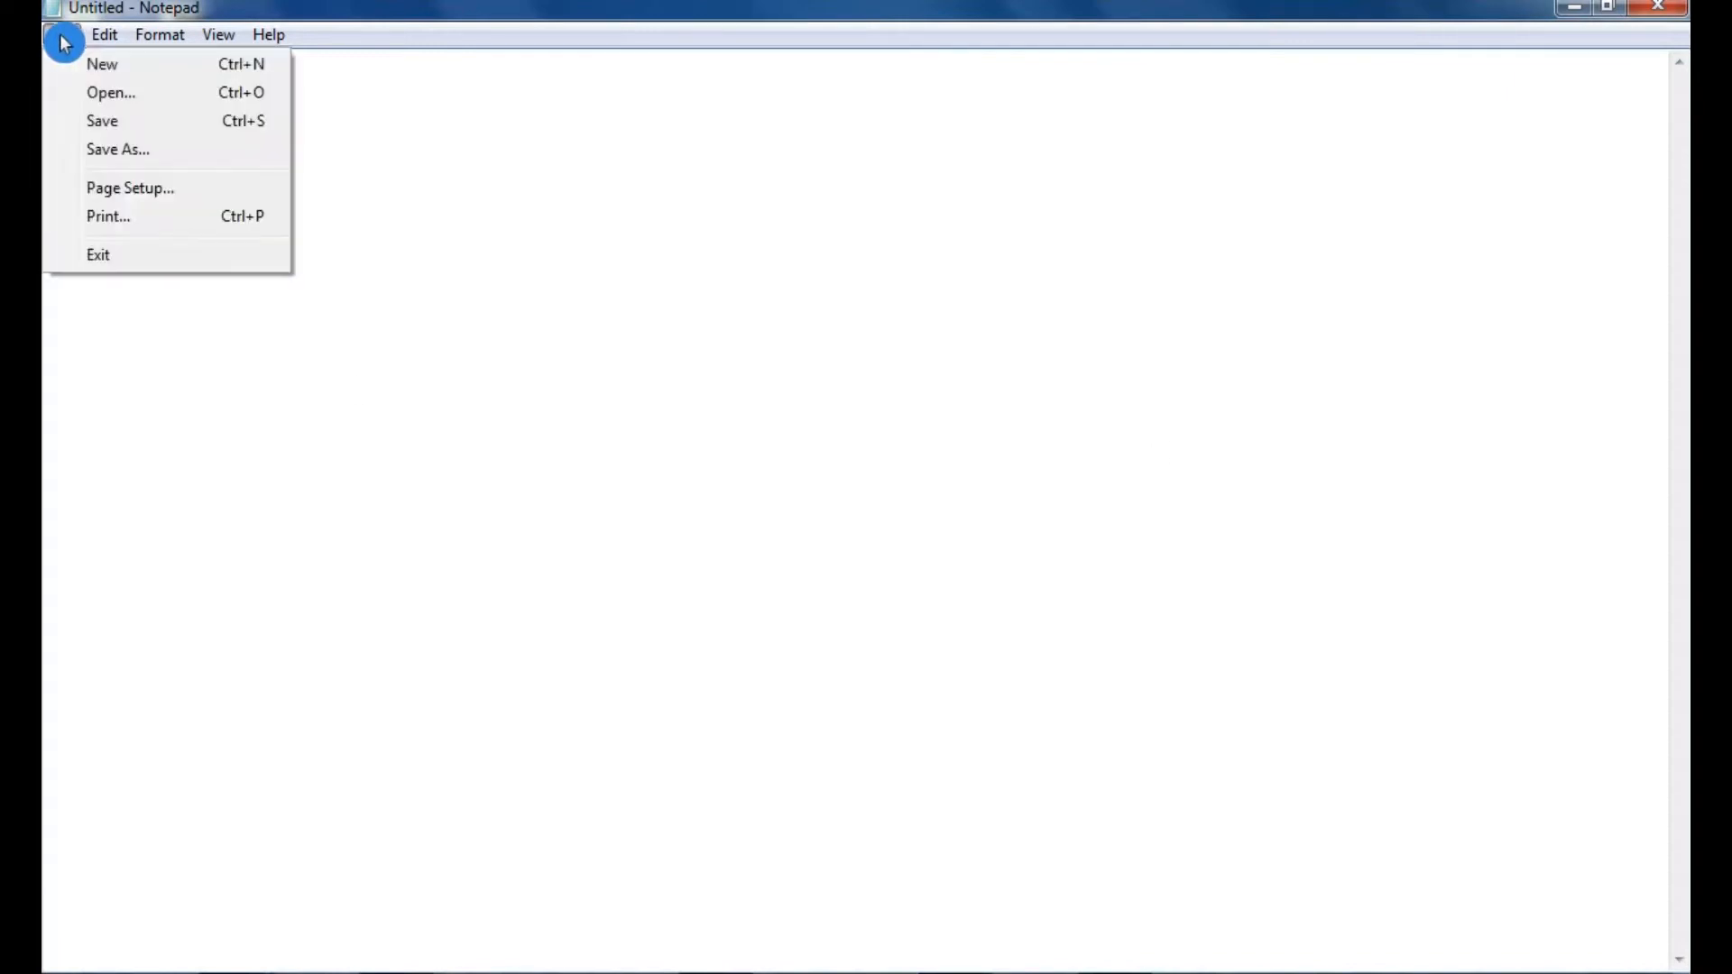
pyautogui.click(135, 98)
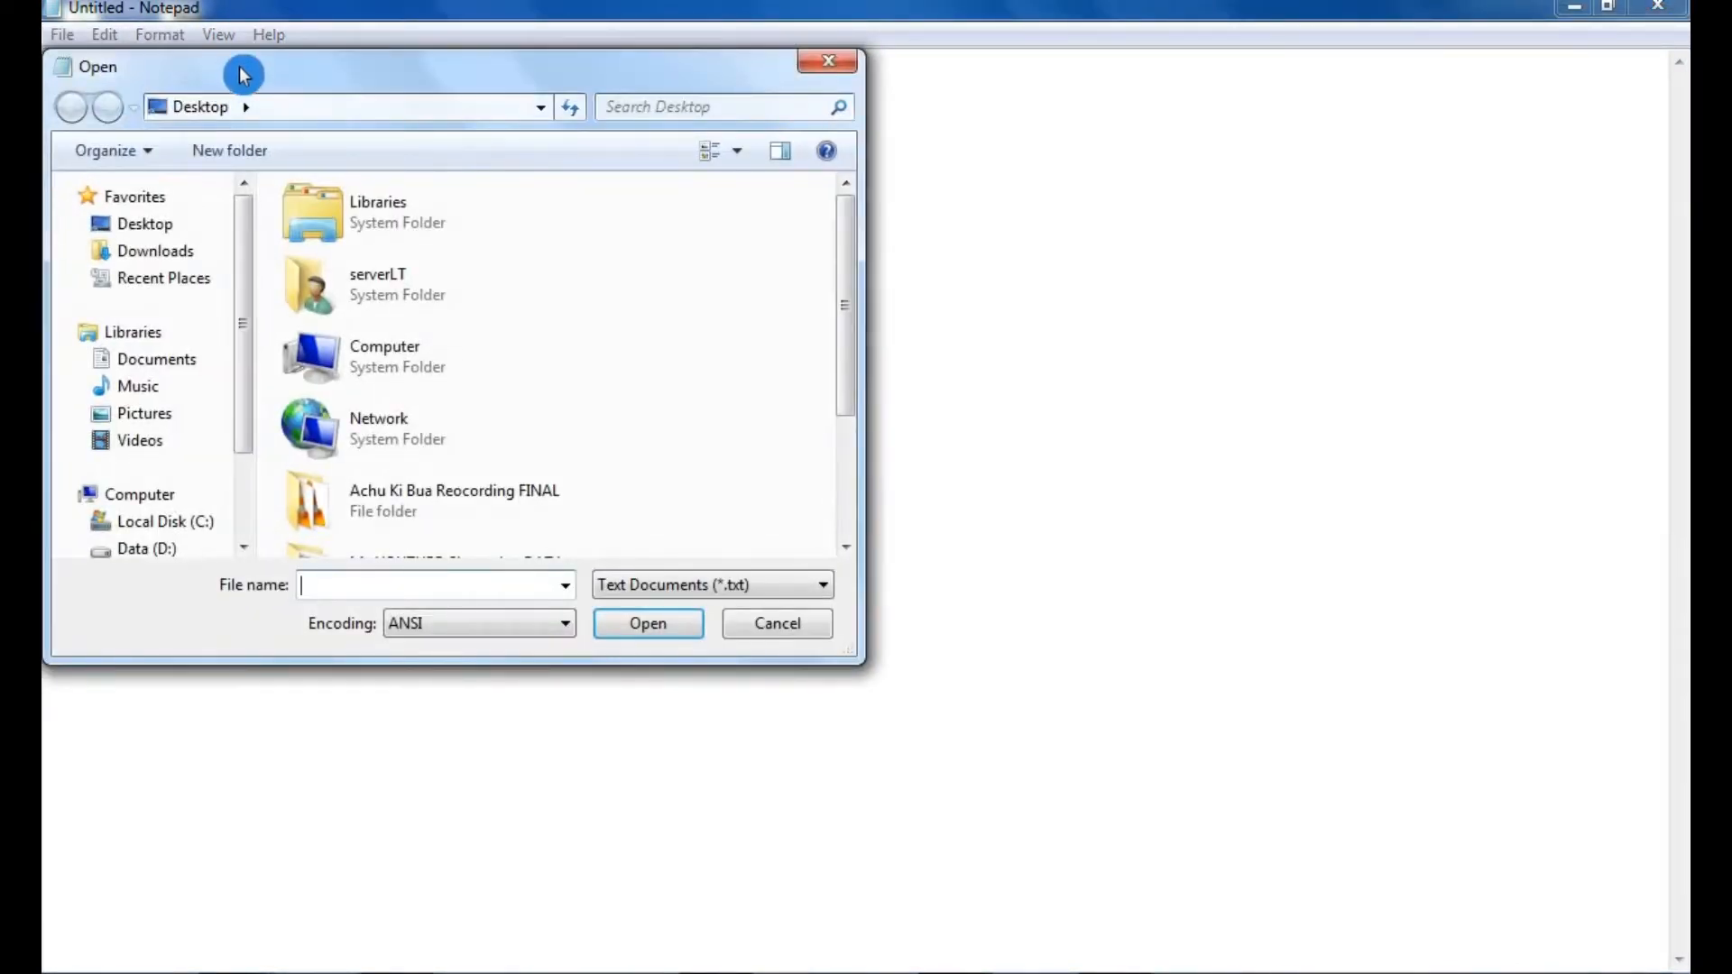
pyautogui.moveTo(253, 76); pyautogui.dragTo(455, 232)
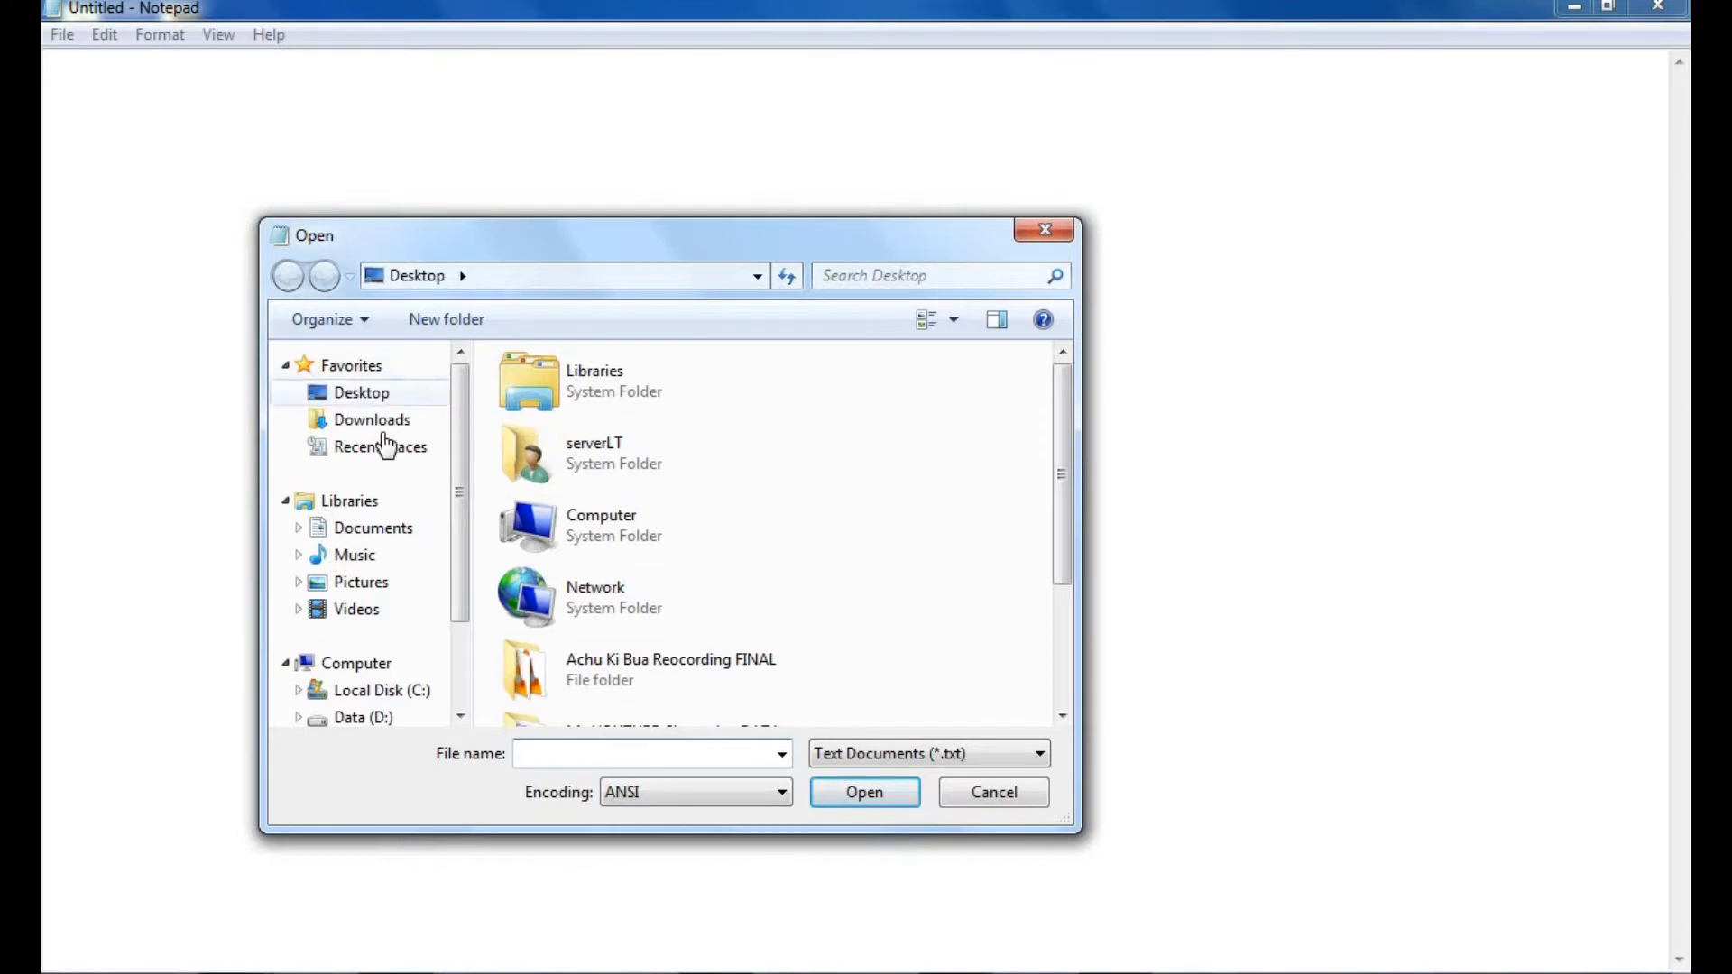
pyautogui.moveTo(463, 543); pyautogui.dragTo(463, 418)
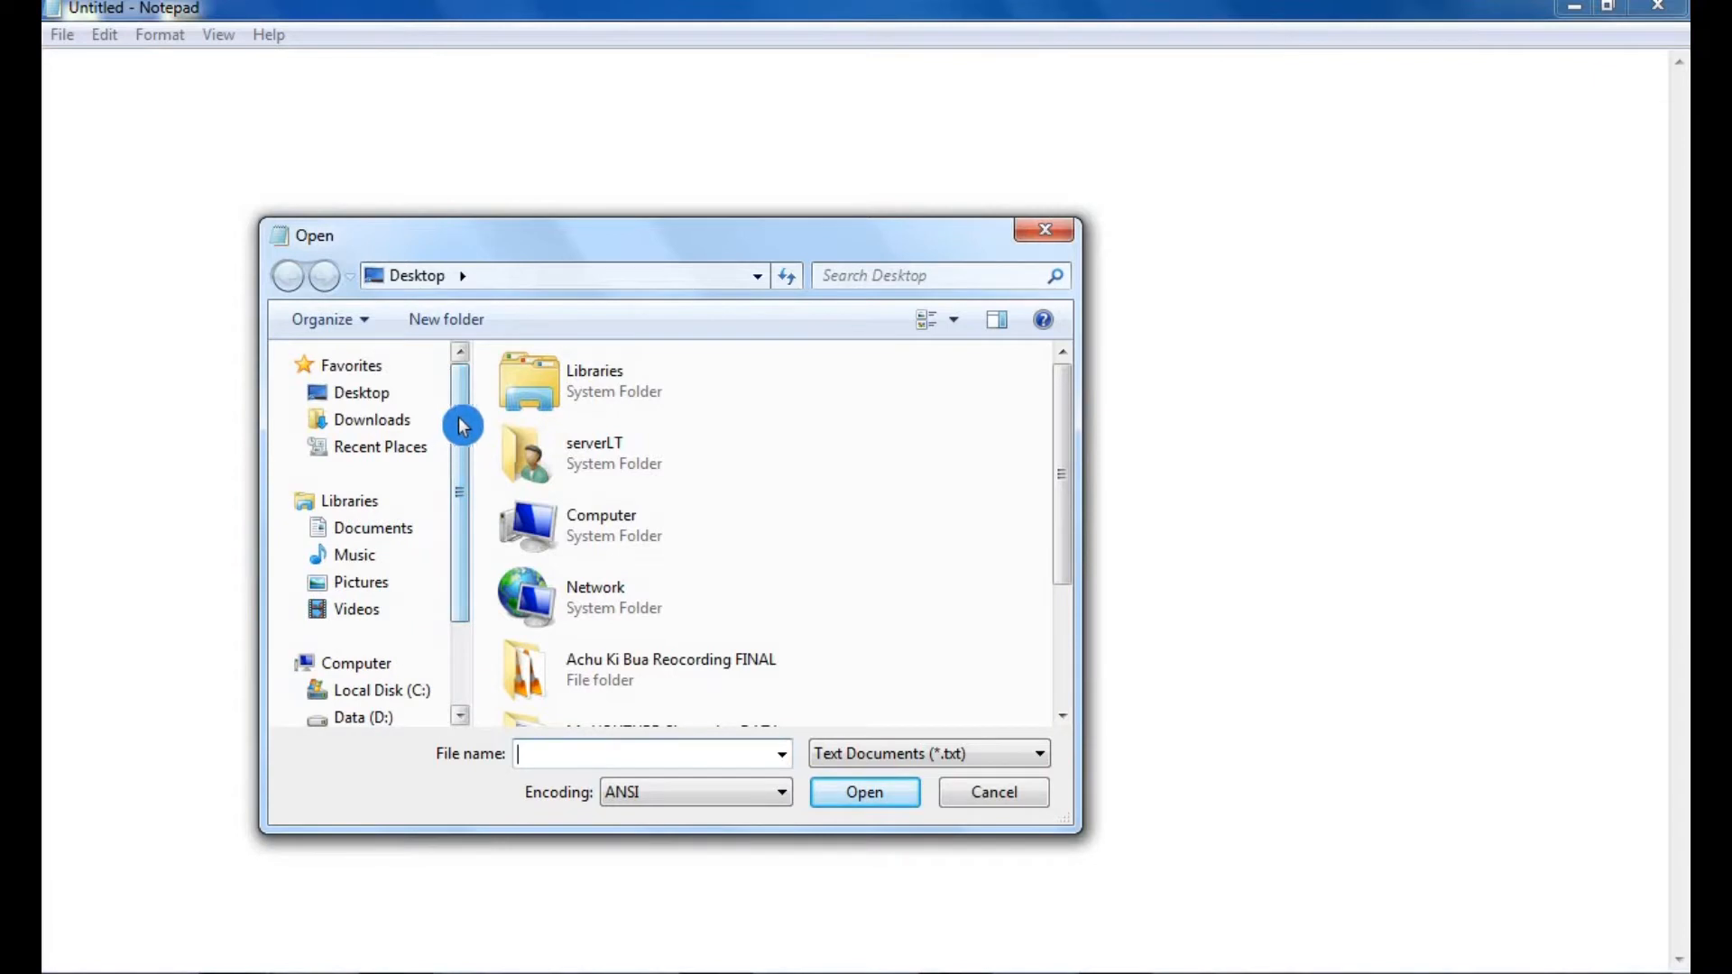
pyautogui.click(346, 397)
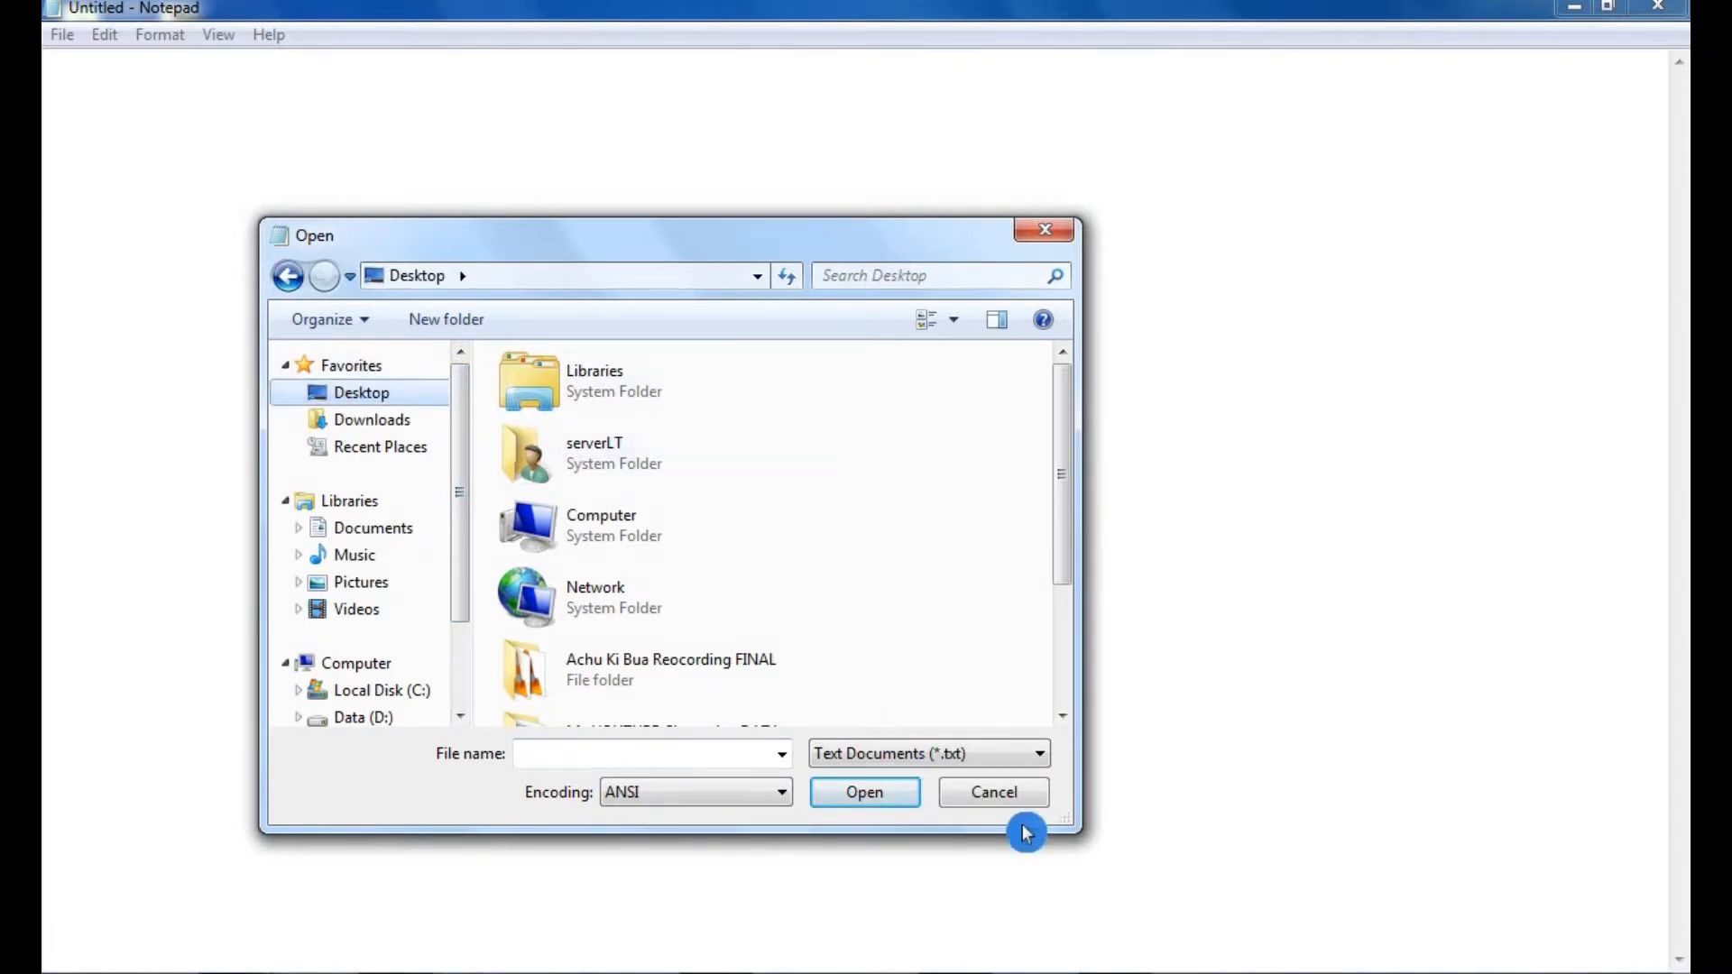
pyautogui.moveTo(1058, 821); pyautogui.dragTo(1389, 873)
pyautogui.click(874, 605)
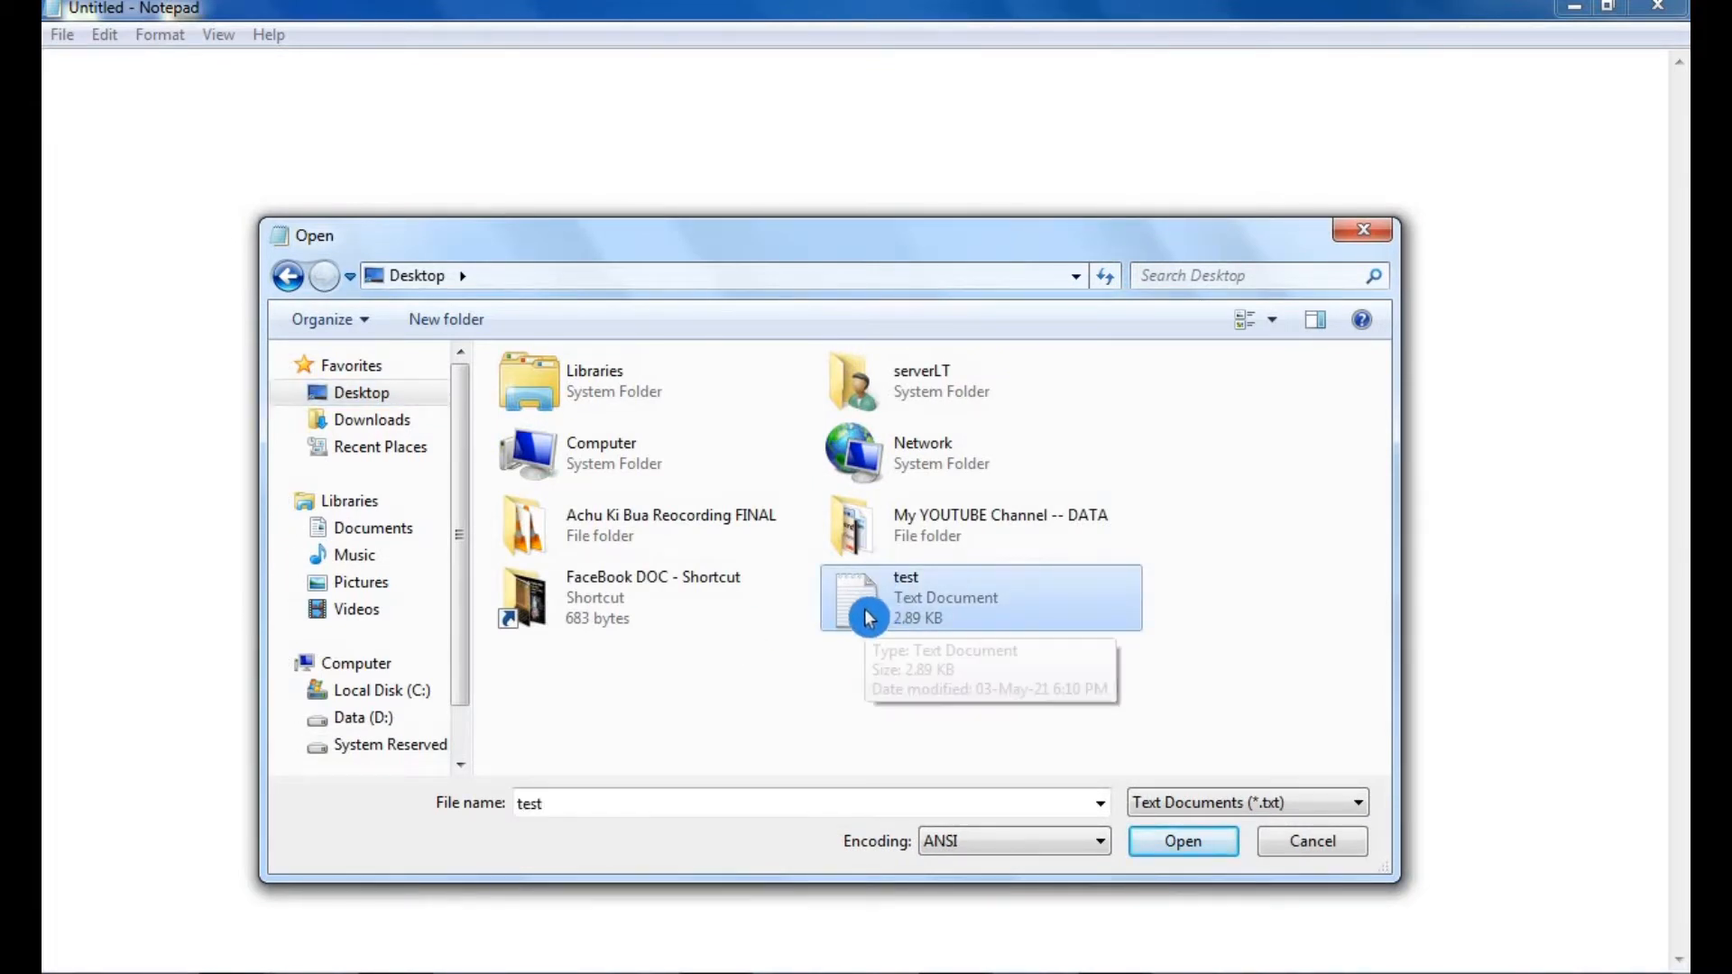
pyautogui.doubleClick(530, 803)
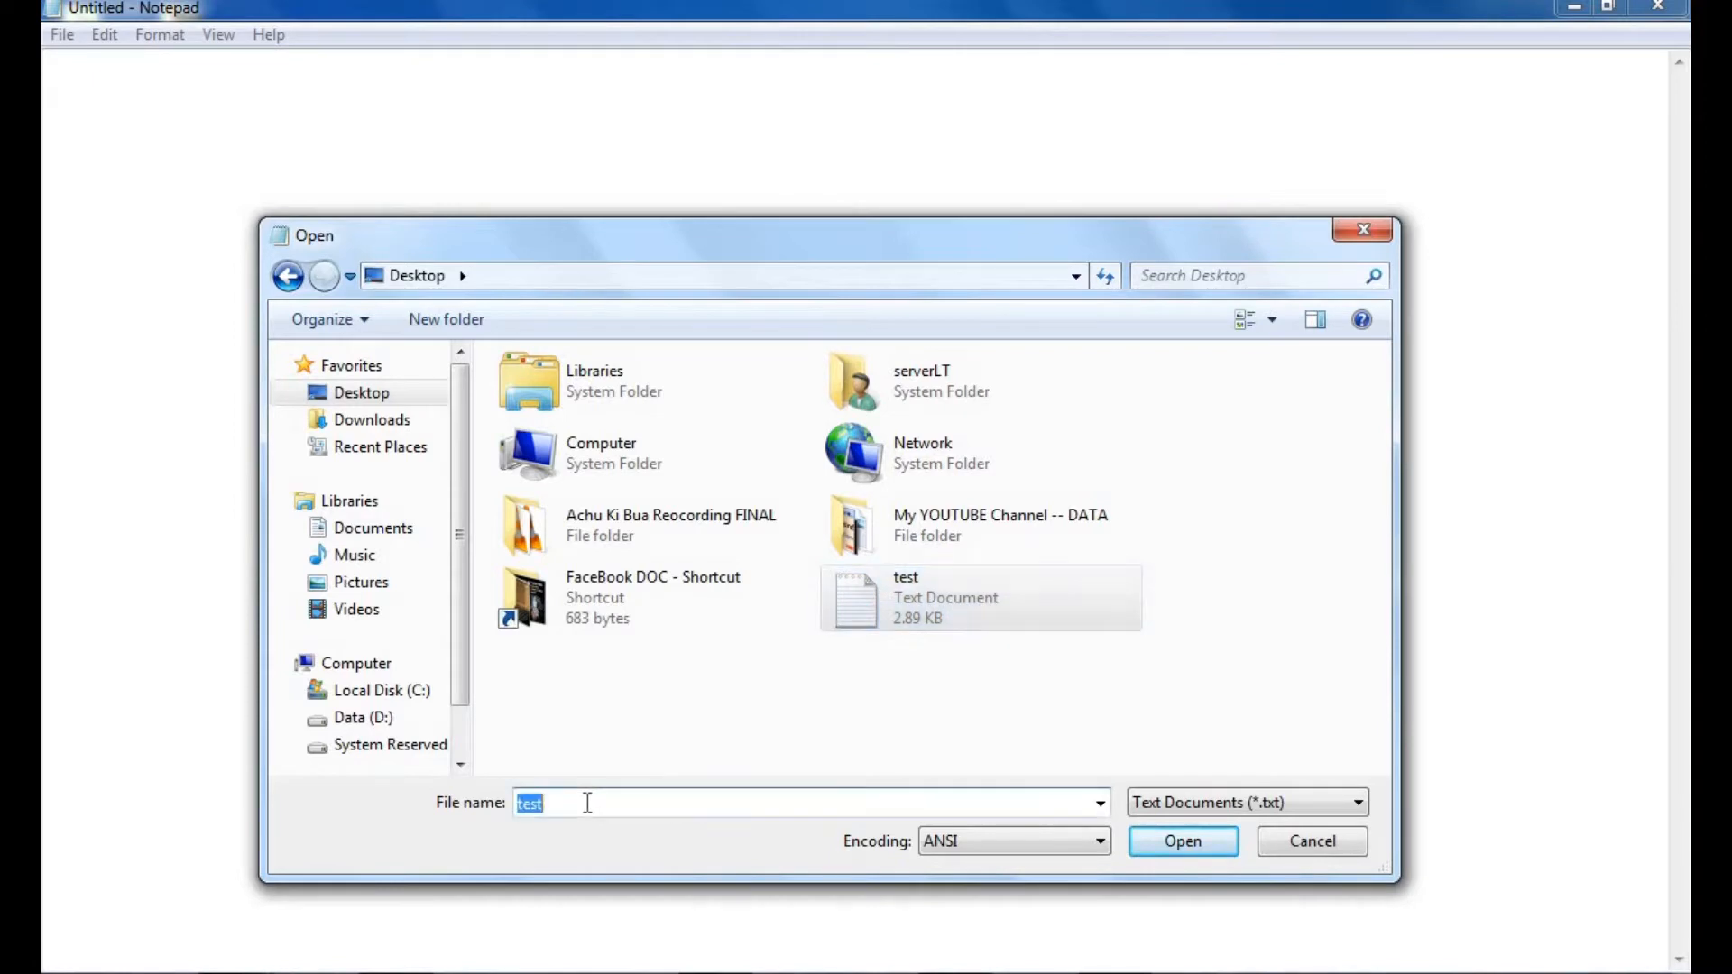
pyautogui.click(889, 591)
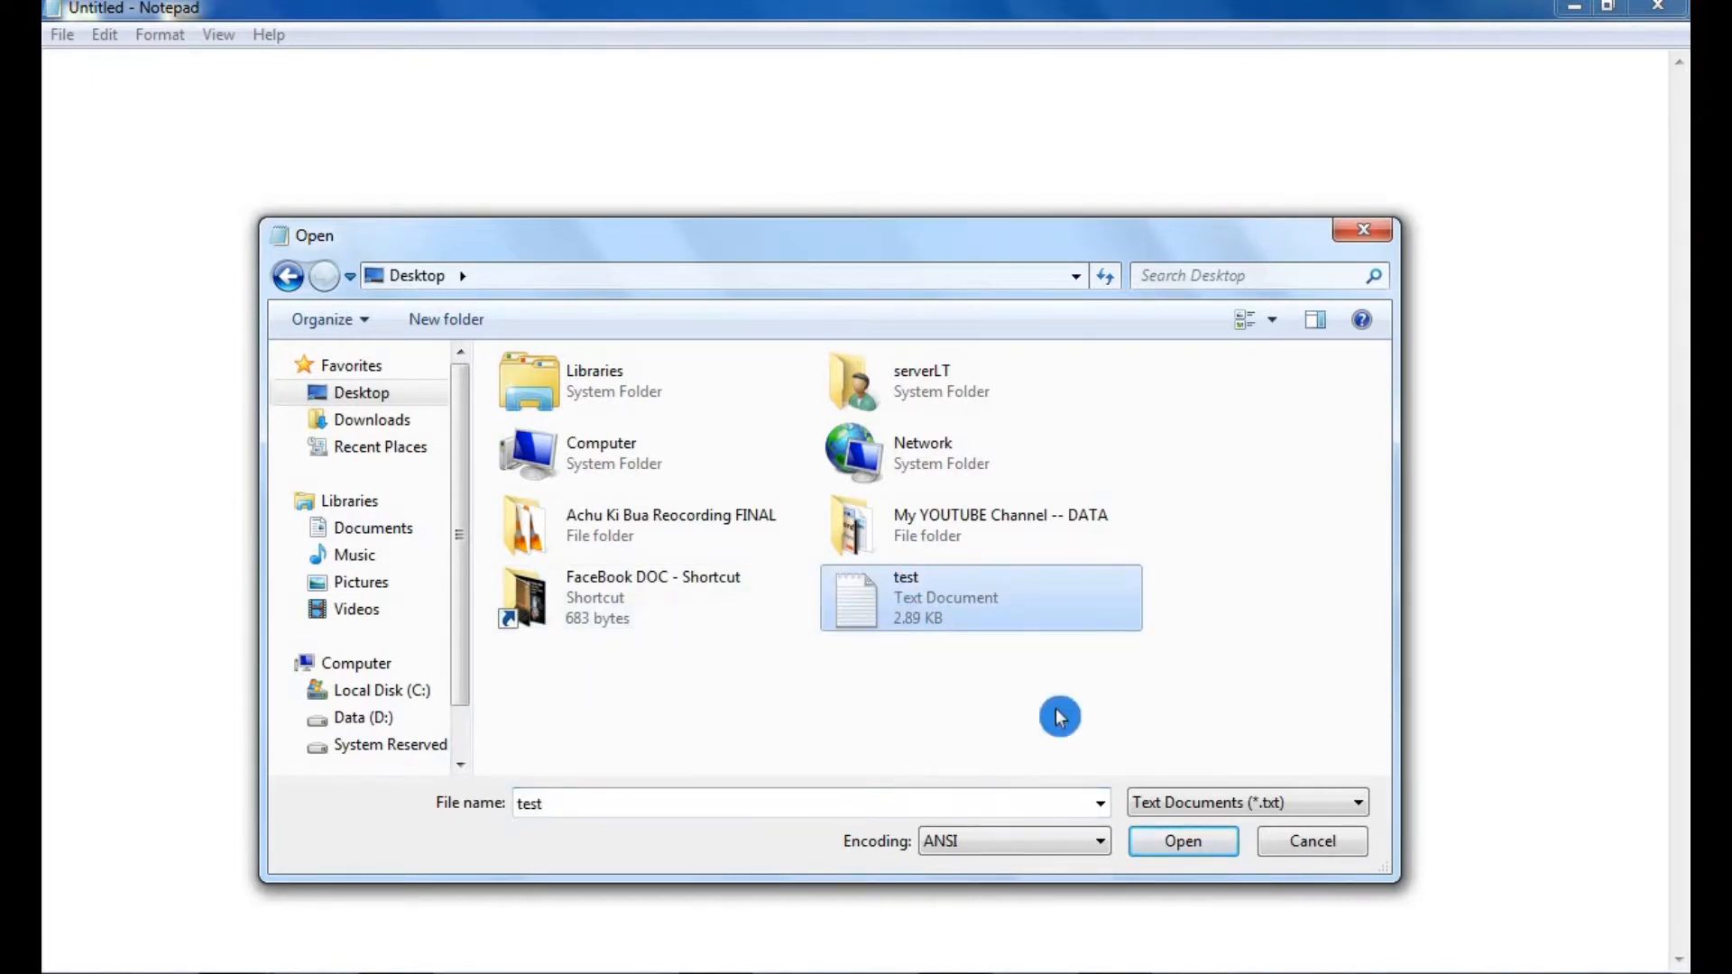
pyautogui.click(1184, 842)
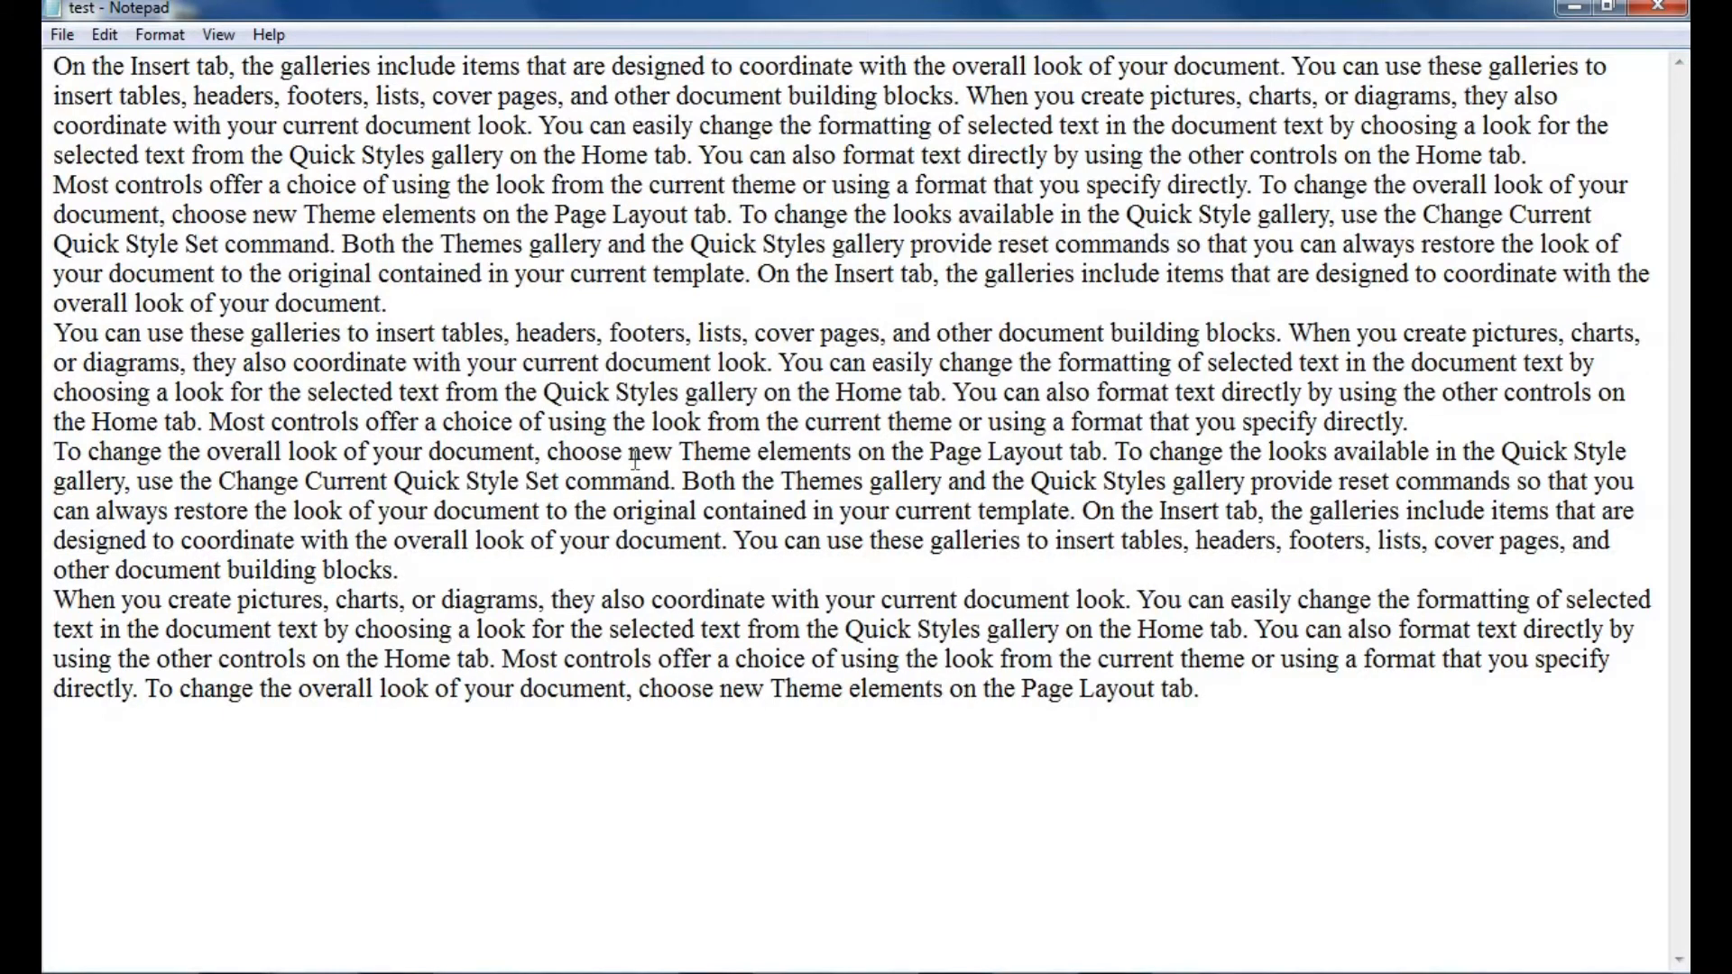
# - Append "microhard computer guru" and a new line at the end of the second paragraph, and save the file
pyautogui.click(61, 34)
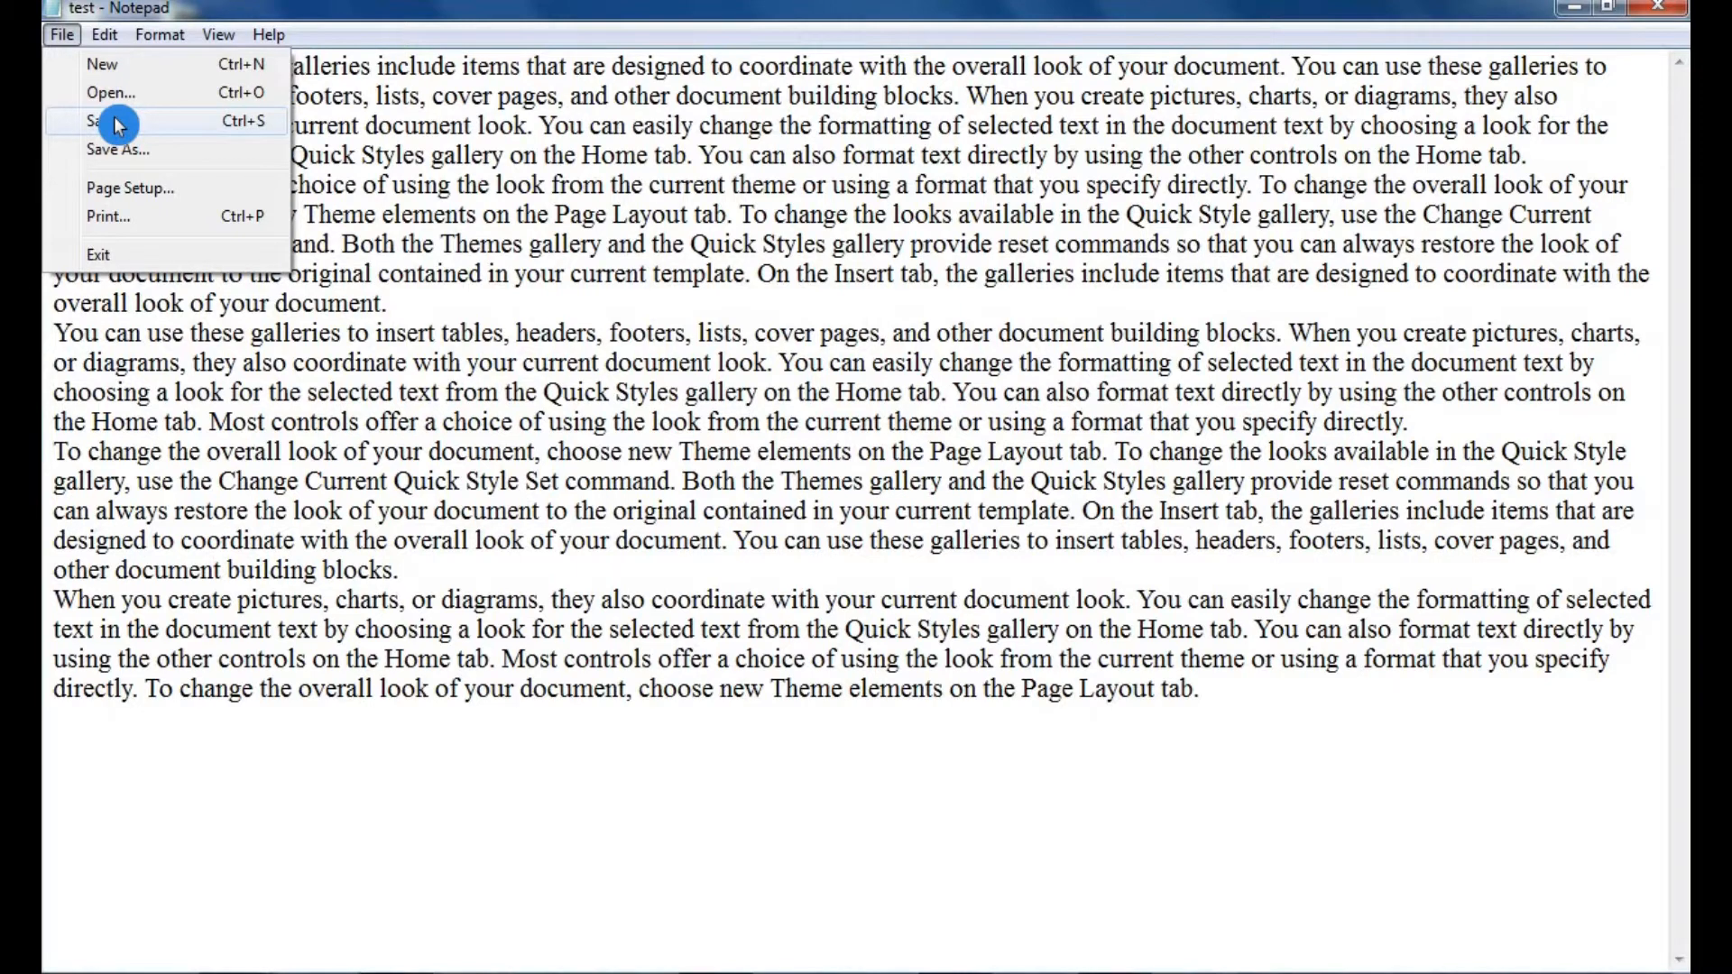
pyautogui.click(525, 366)
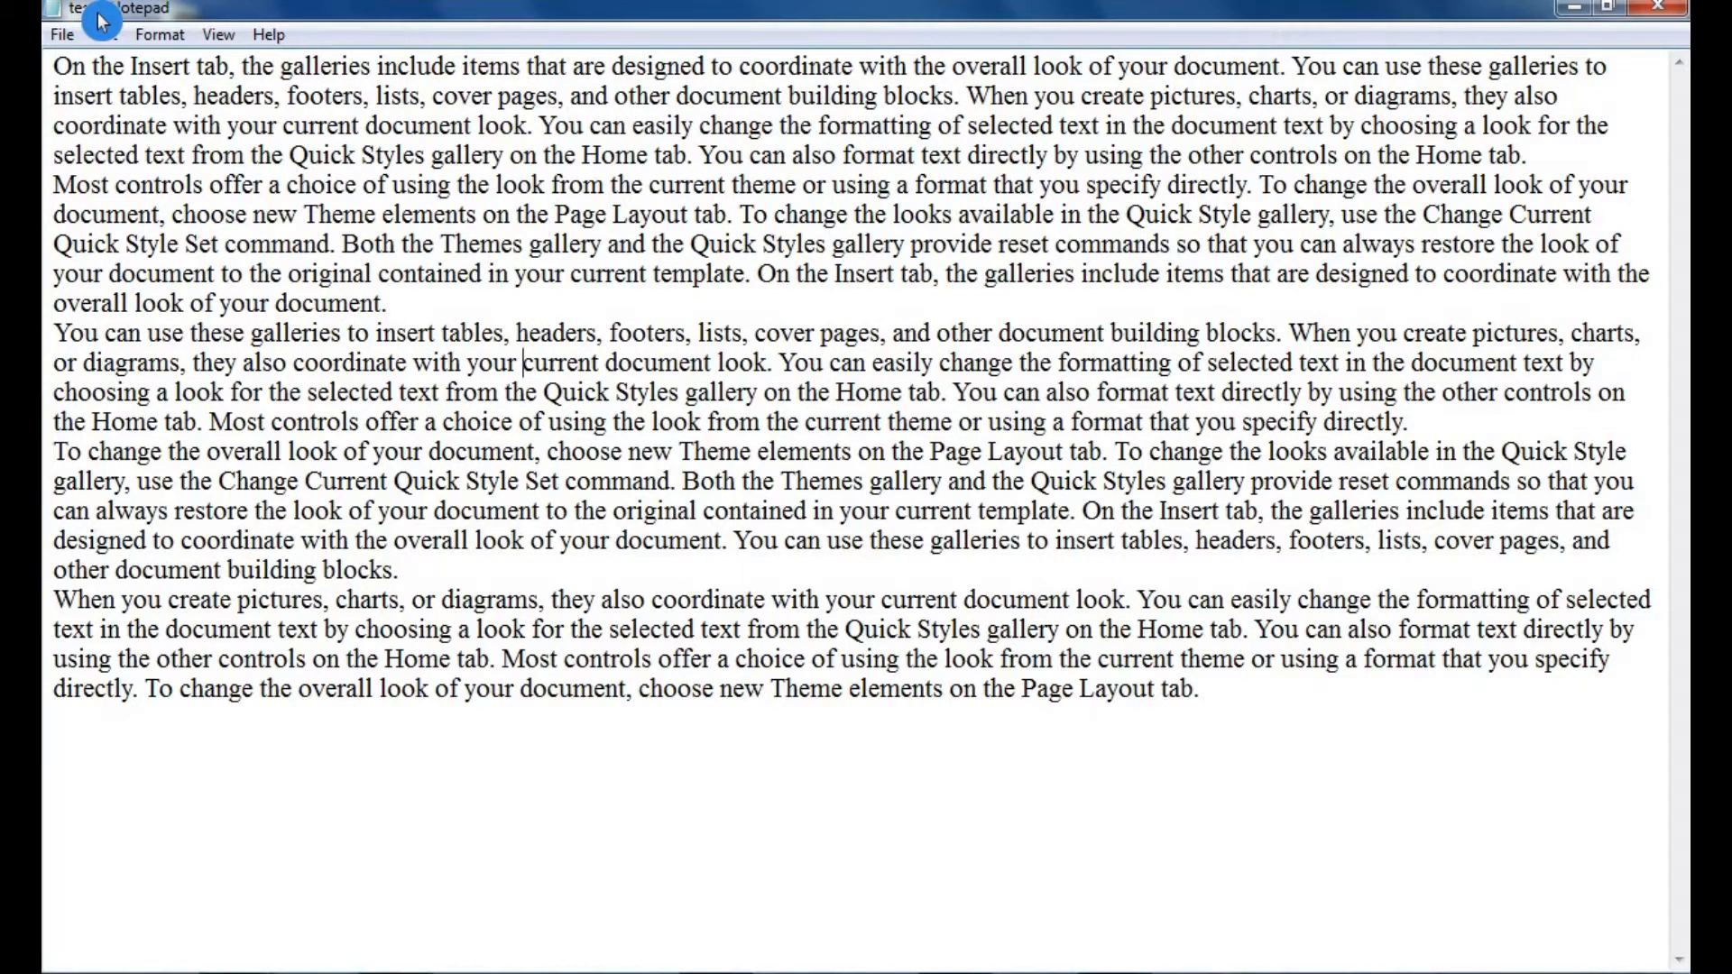
pyautogui.click(419, 306)
pyautogui.write('microhard computer guru')
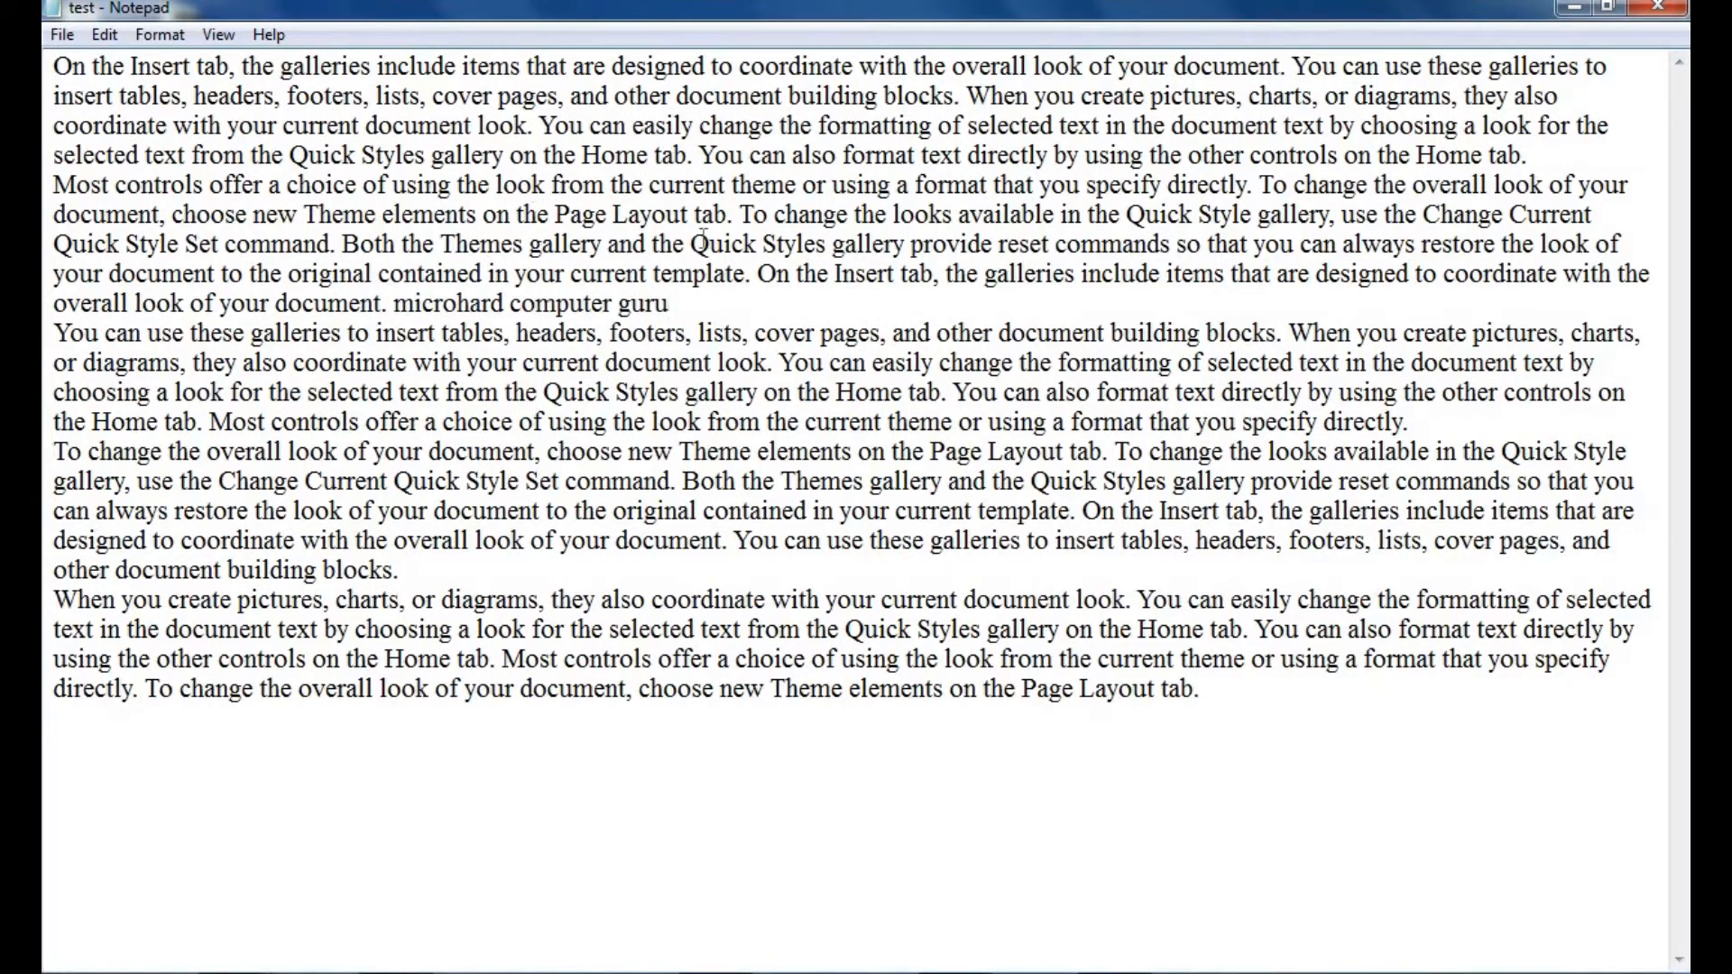
pyautogui.press('Return')
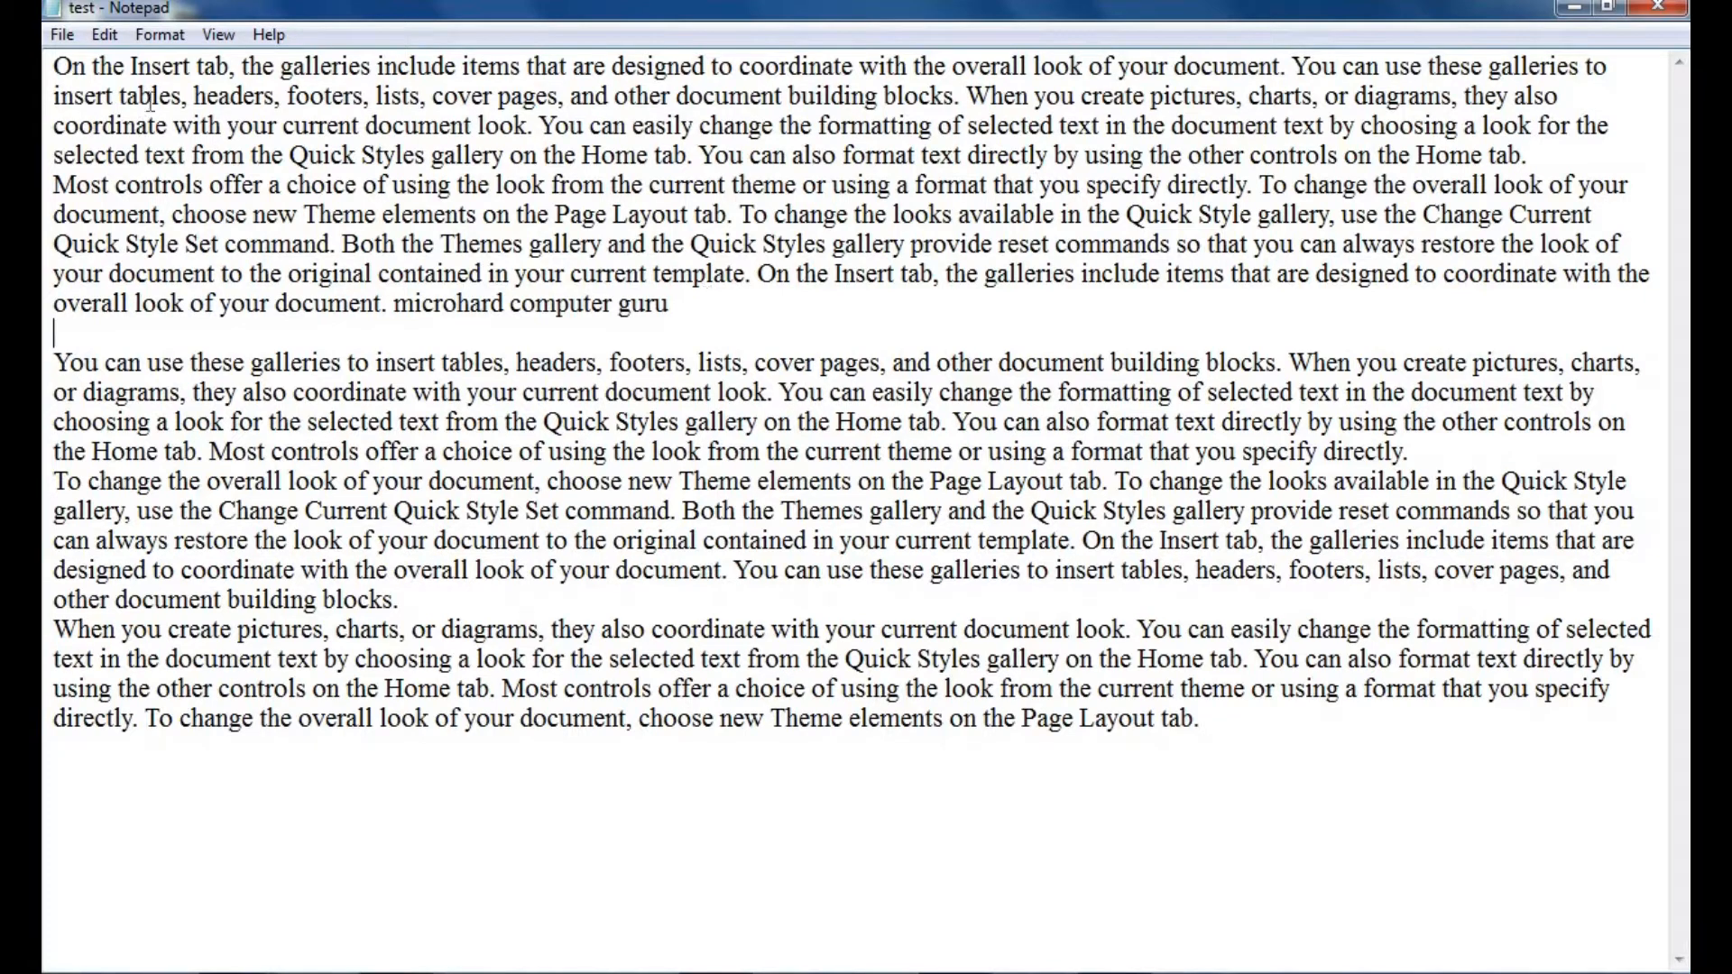
pyautogui.click(81, 37)
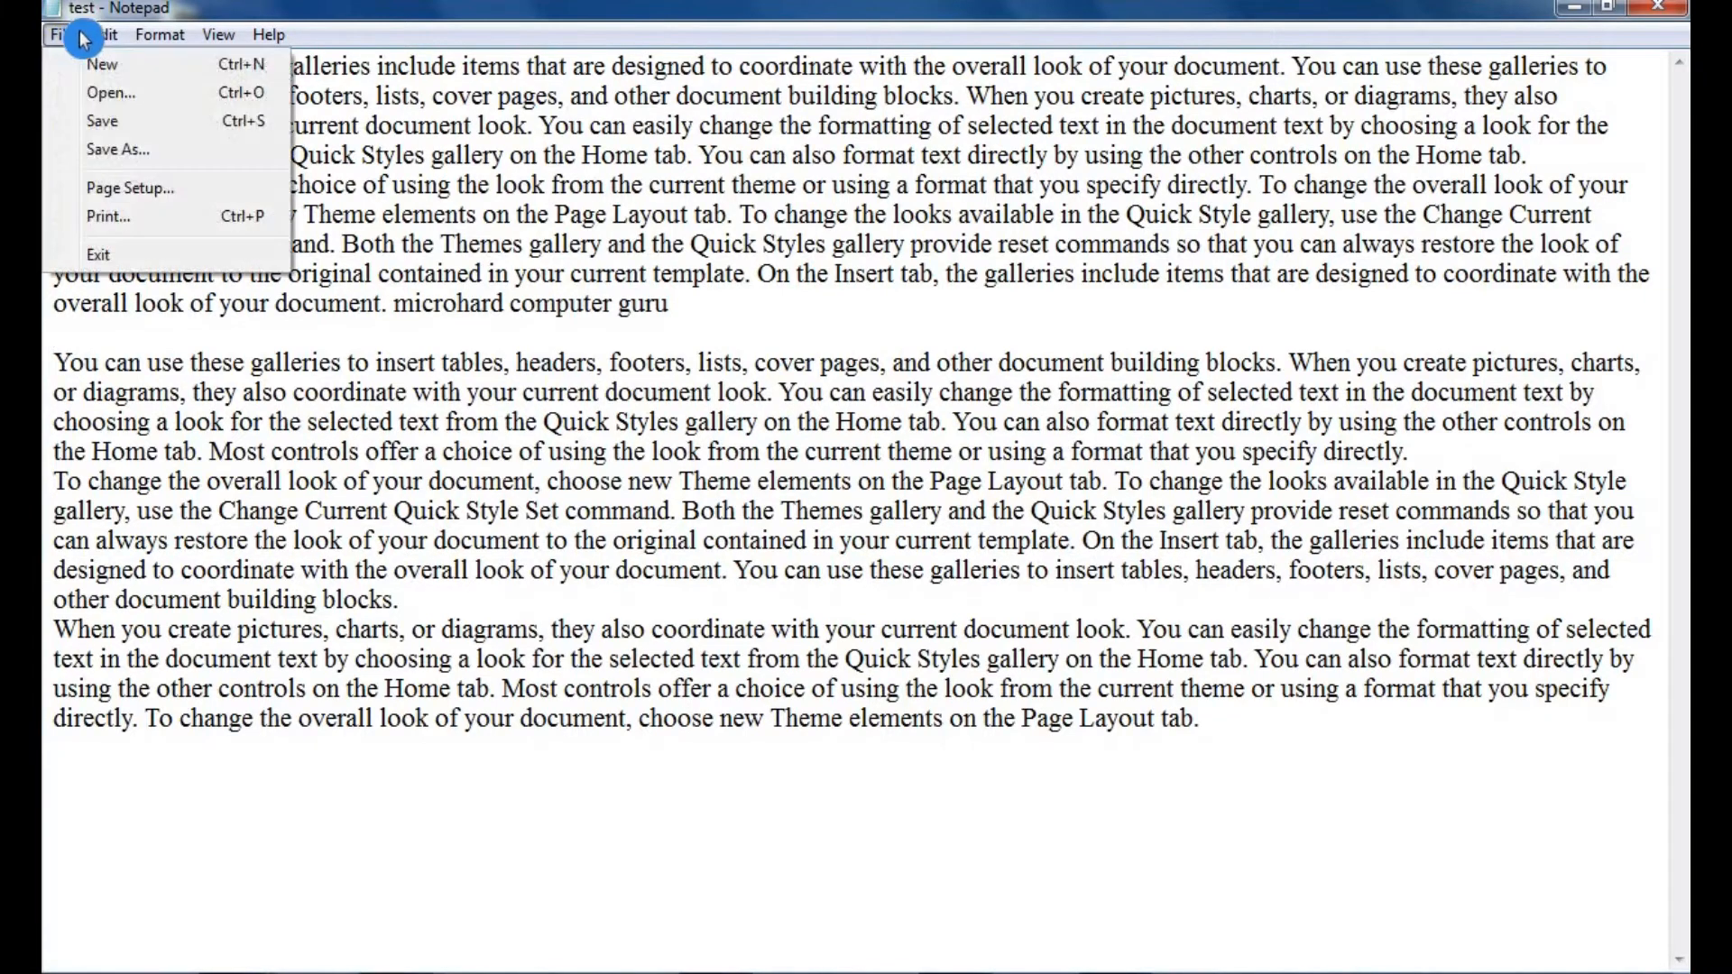
pyautogui.click(134, 127)
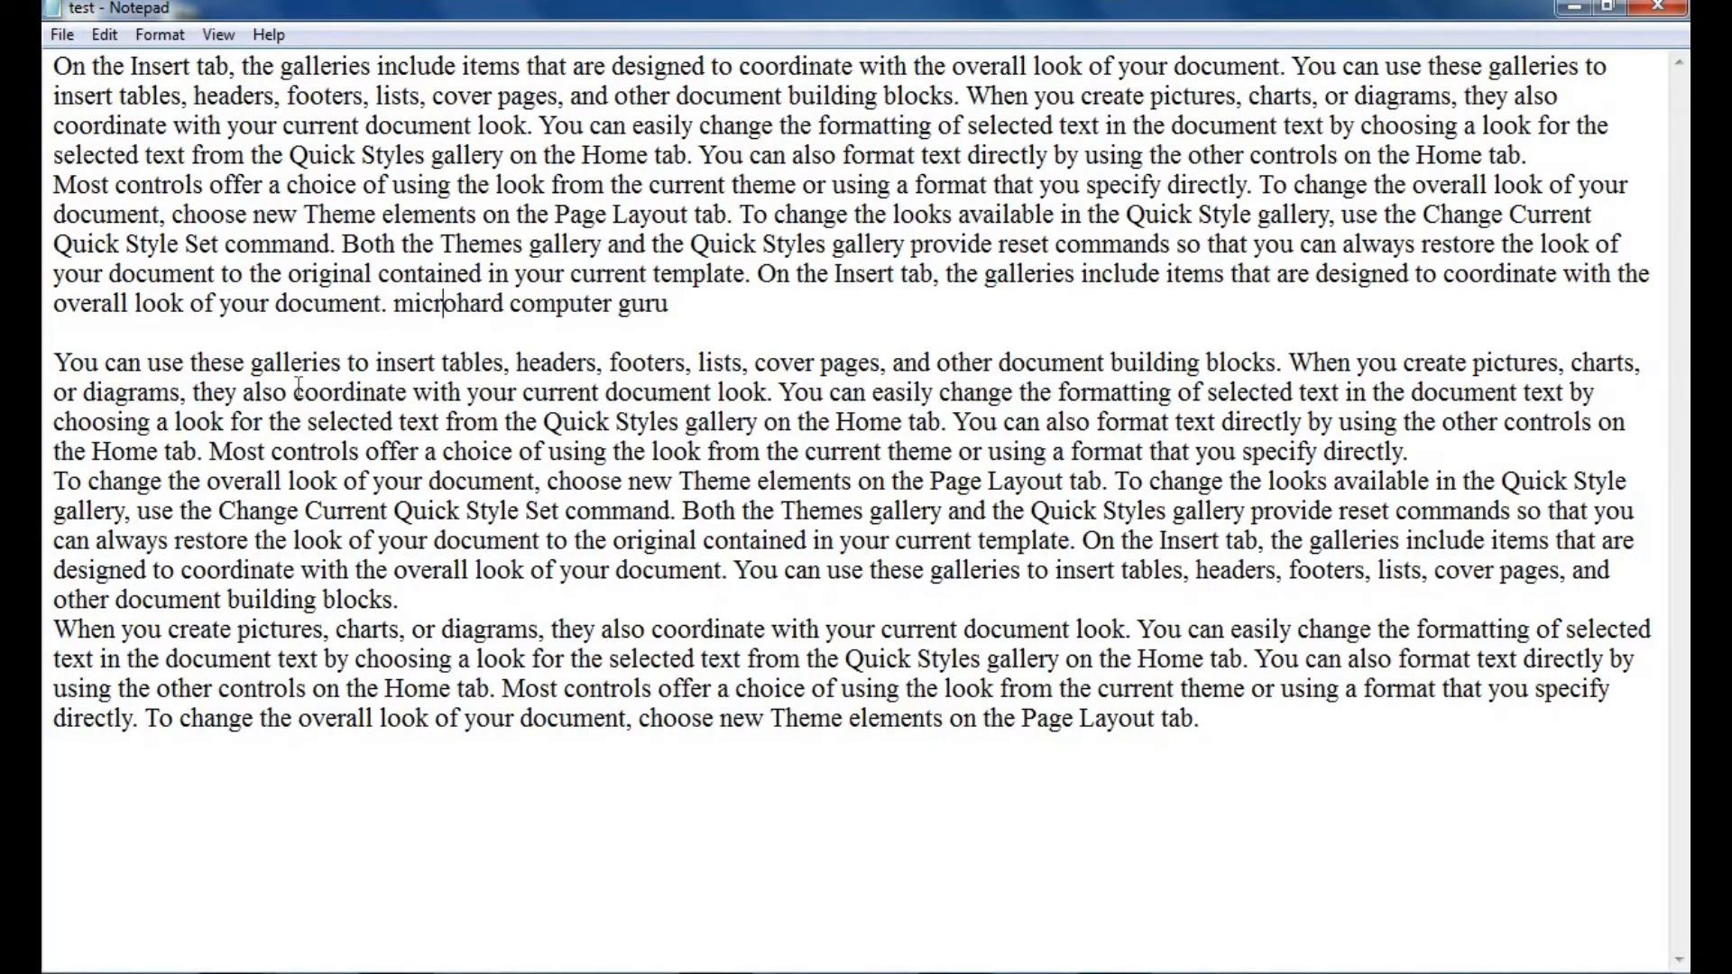
# - Copy the added phrase "microhard computer guru" and paste it repeatedly after the second paragraph, continuing on a new line
pyautogui.click(65, 42)
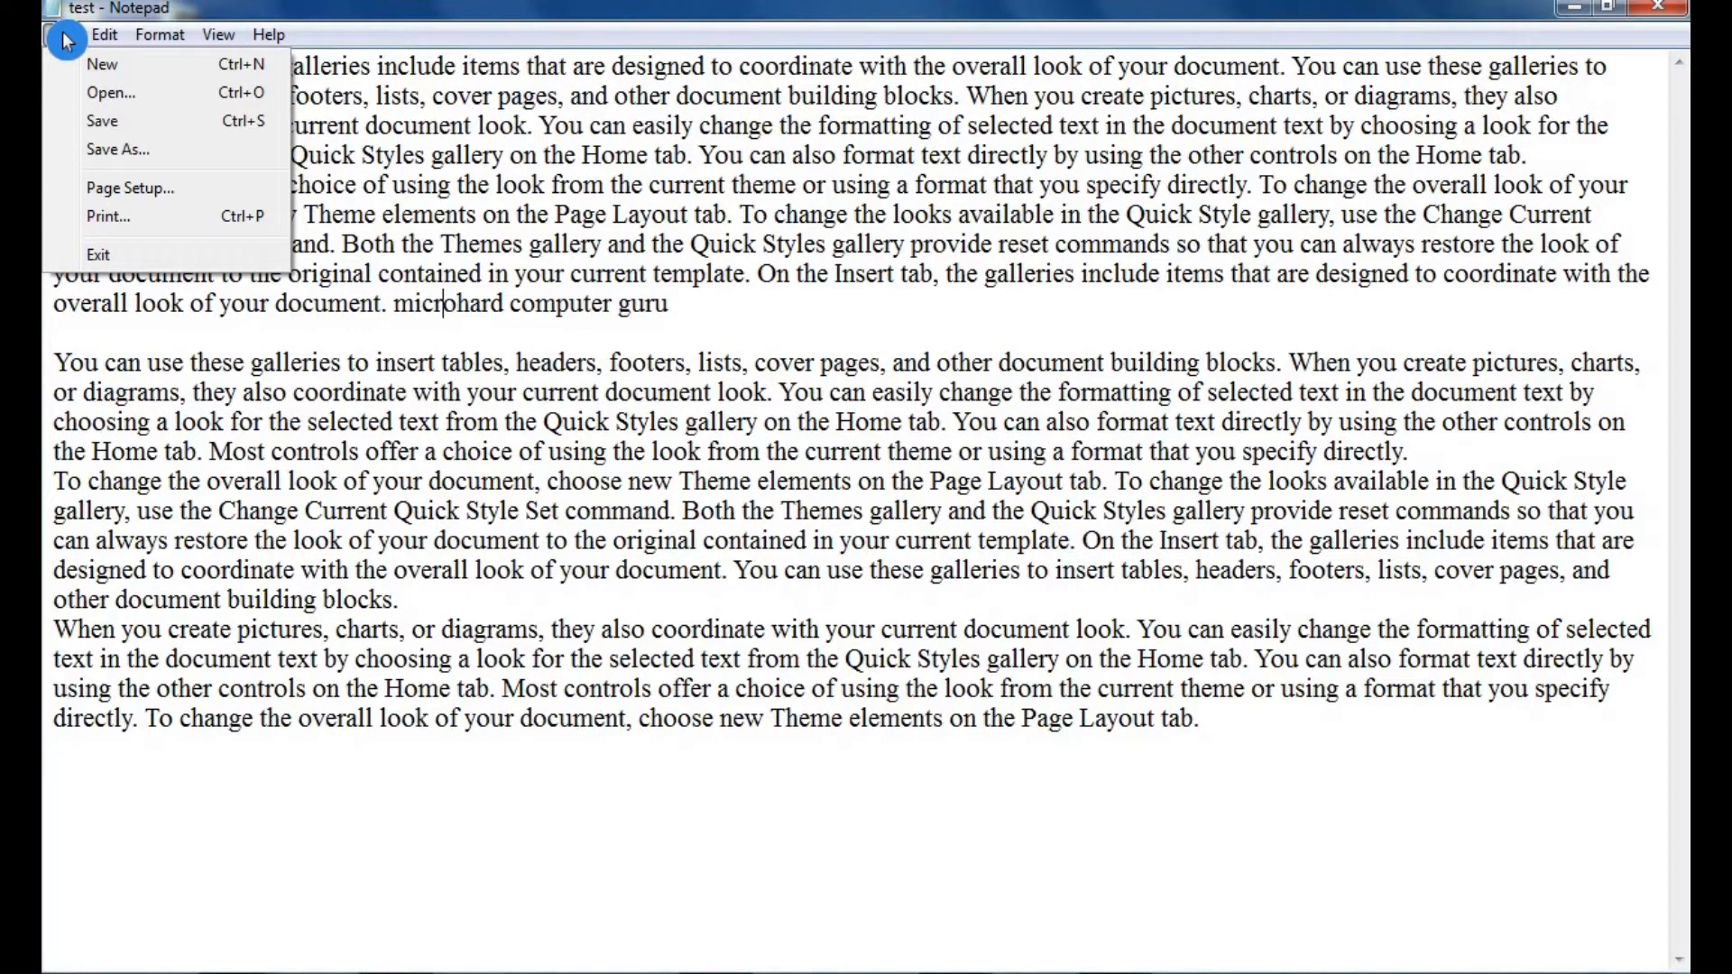
pyautogui.click(668, 304)
pyautogui.moveTo(668, 305); pyautogui.dragTo(395, 305)
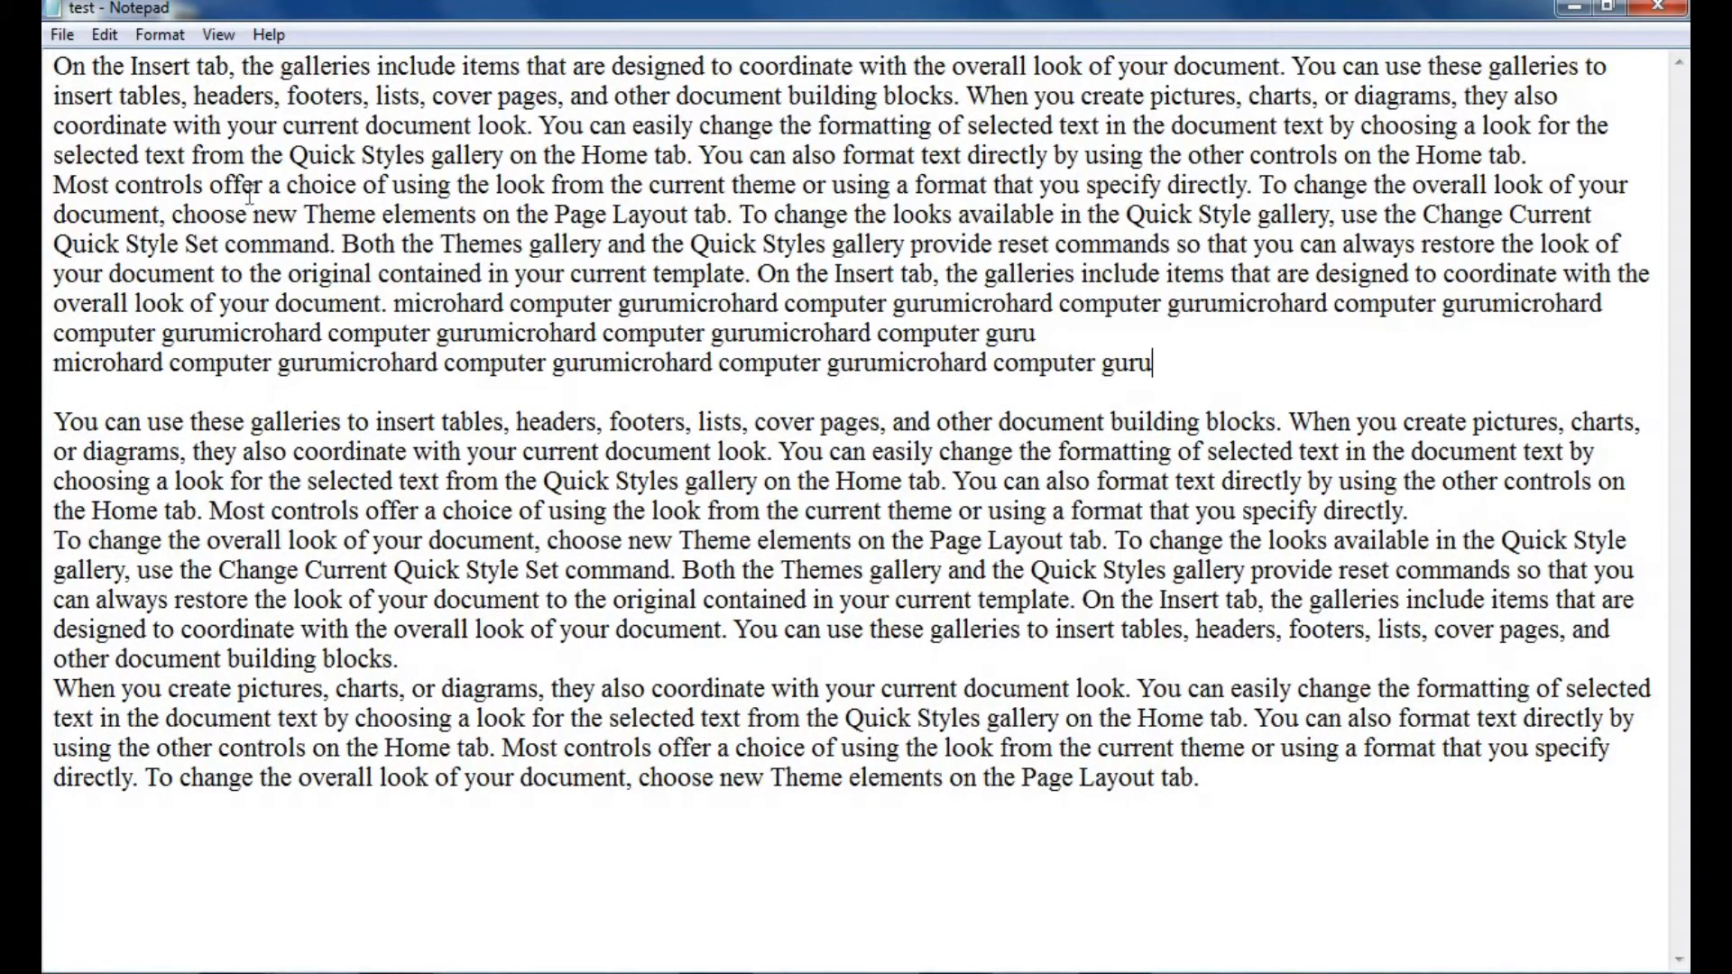
# - Save a copy of the edited document on the Desktop as "test1"
pyautogui.click(62, 34)
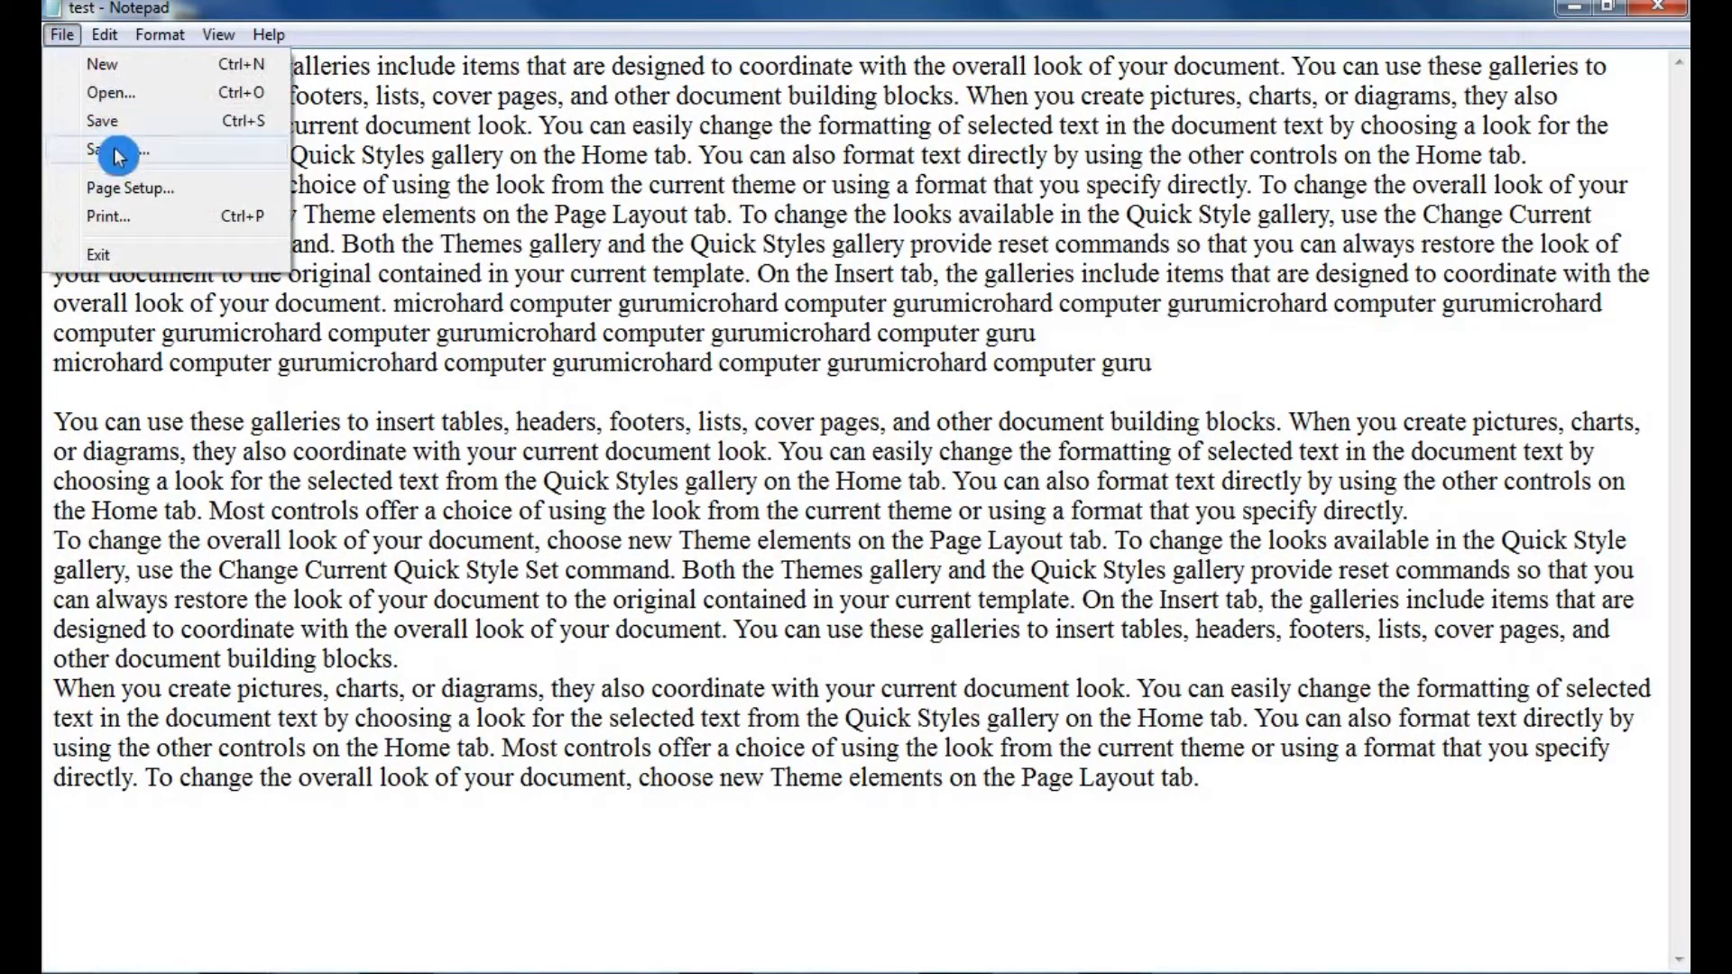
pyautogui.click(117, 150)
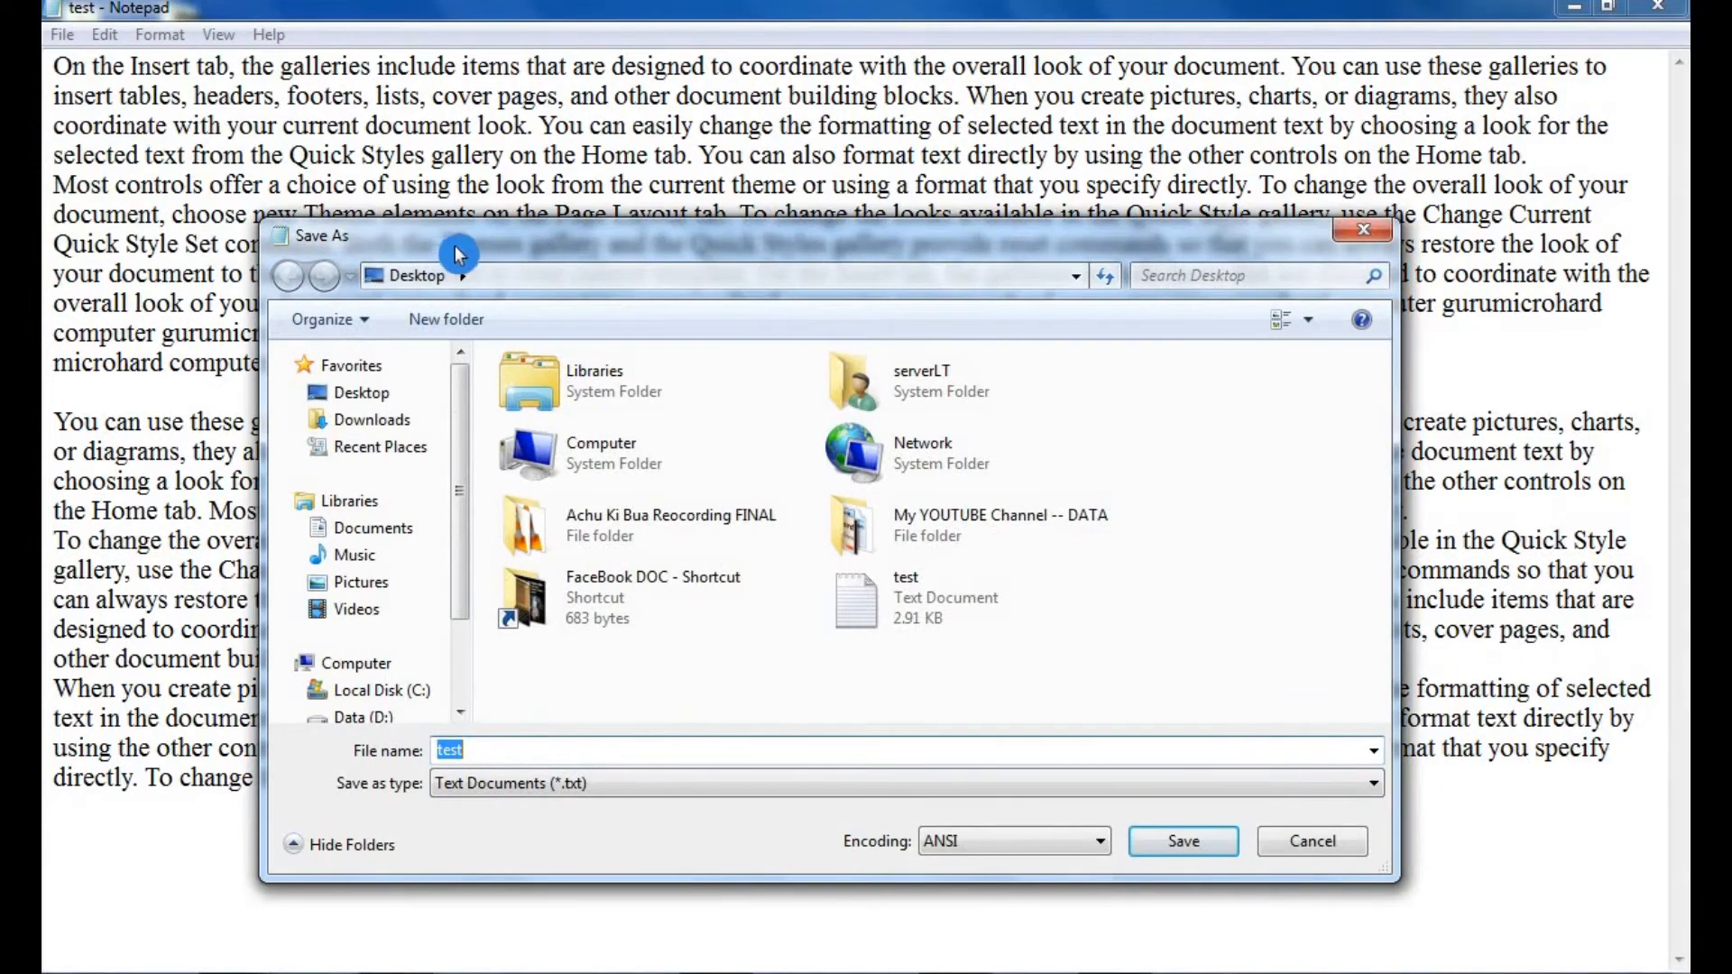
pyautogui.moveTo(478, 237); pyautogui.dragTo(530, 152)
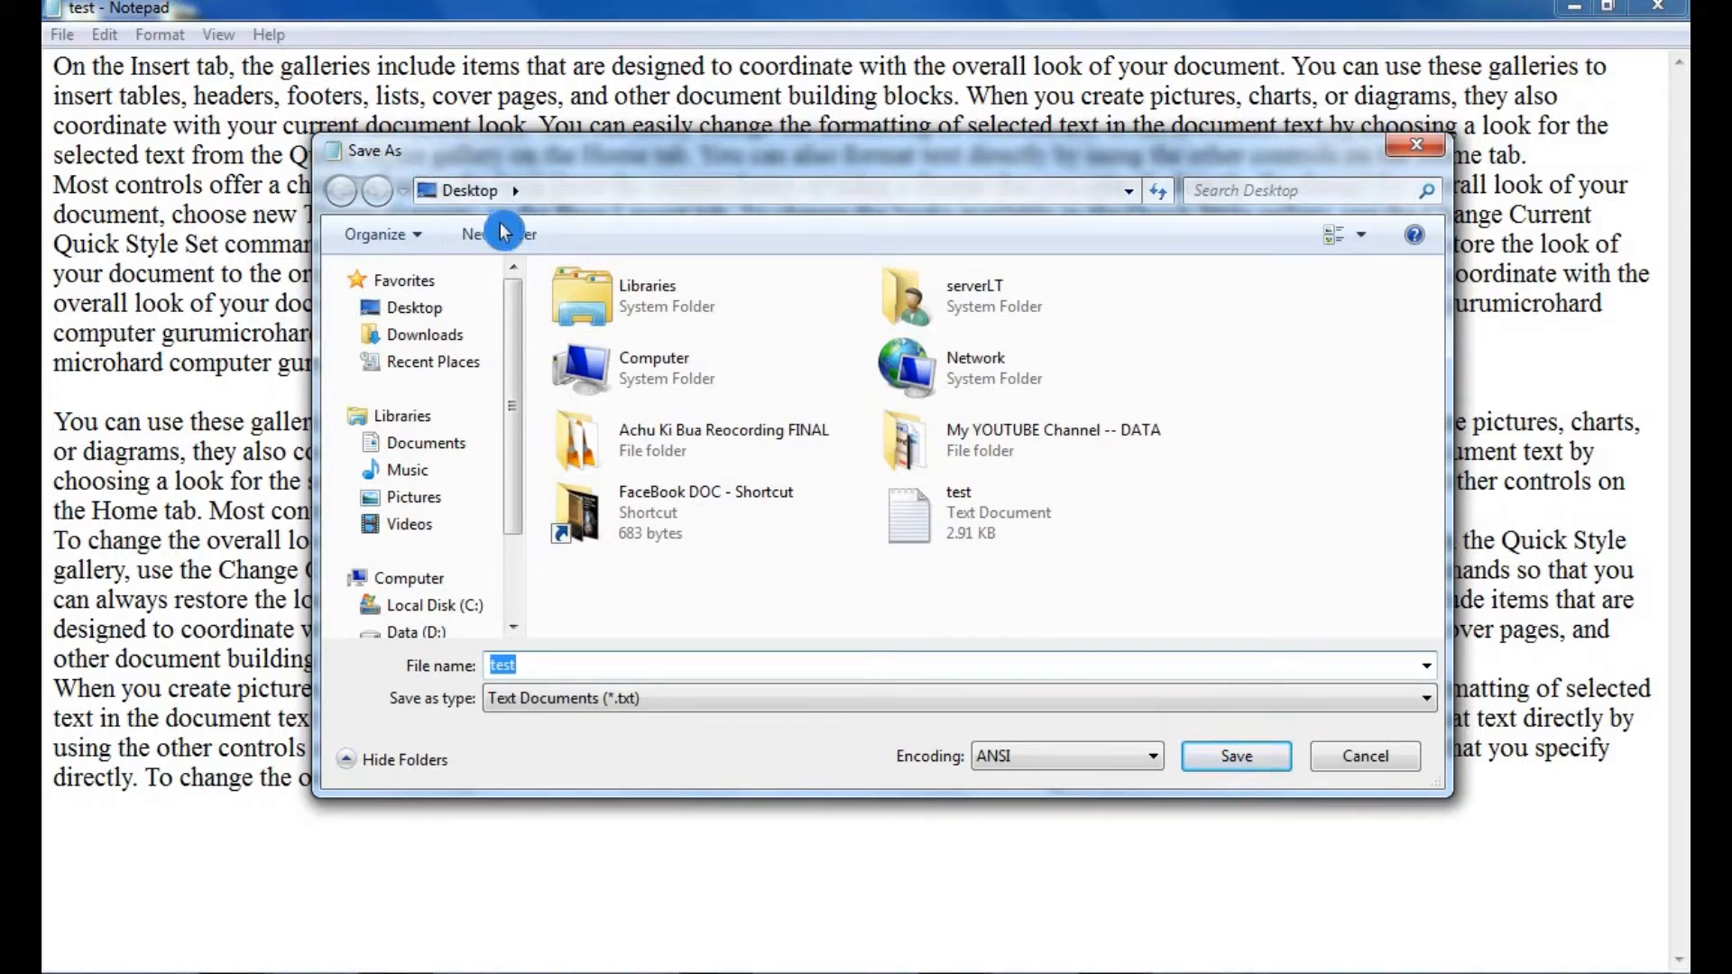
pyautogui.click(556, 666)
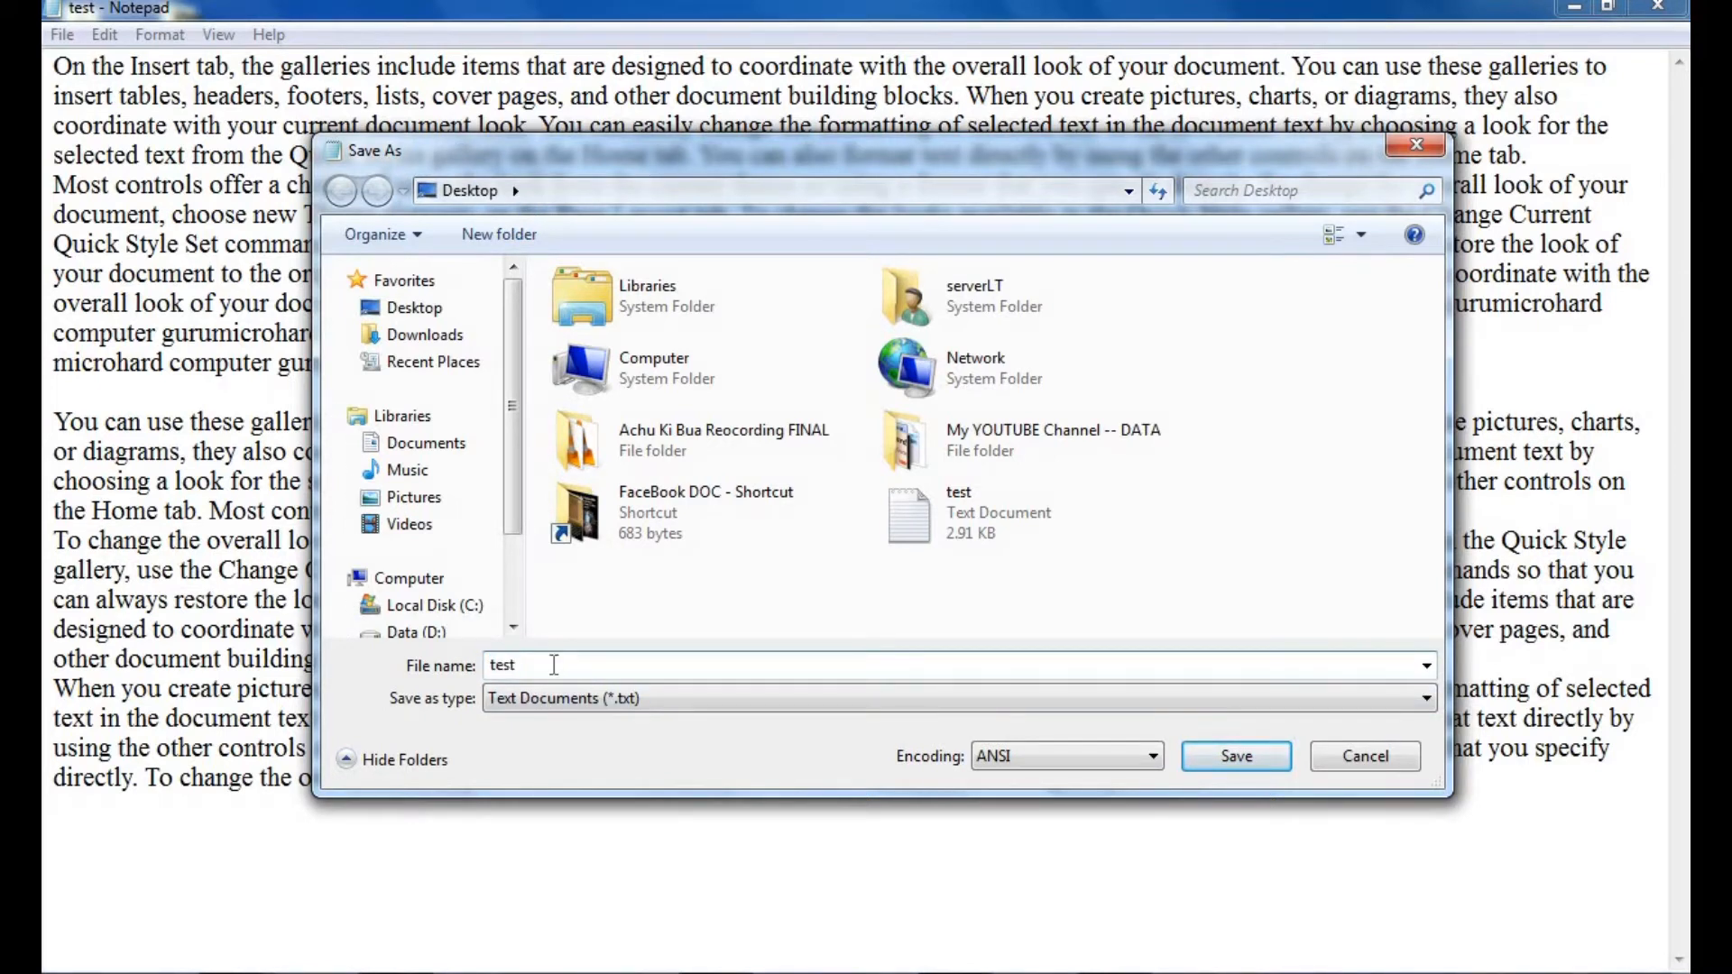
pyautogui.write('1')
pyautogui.click(414, 309)
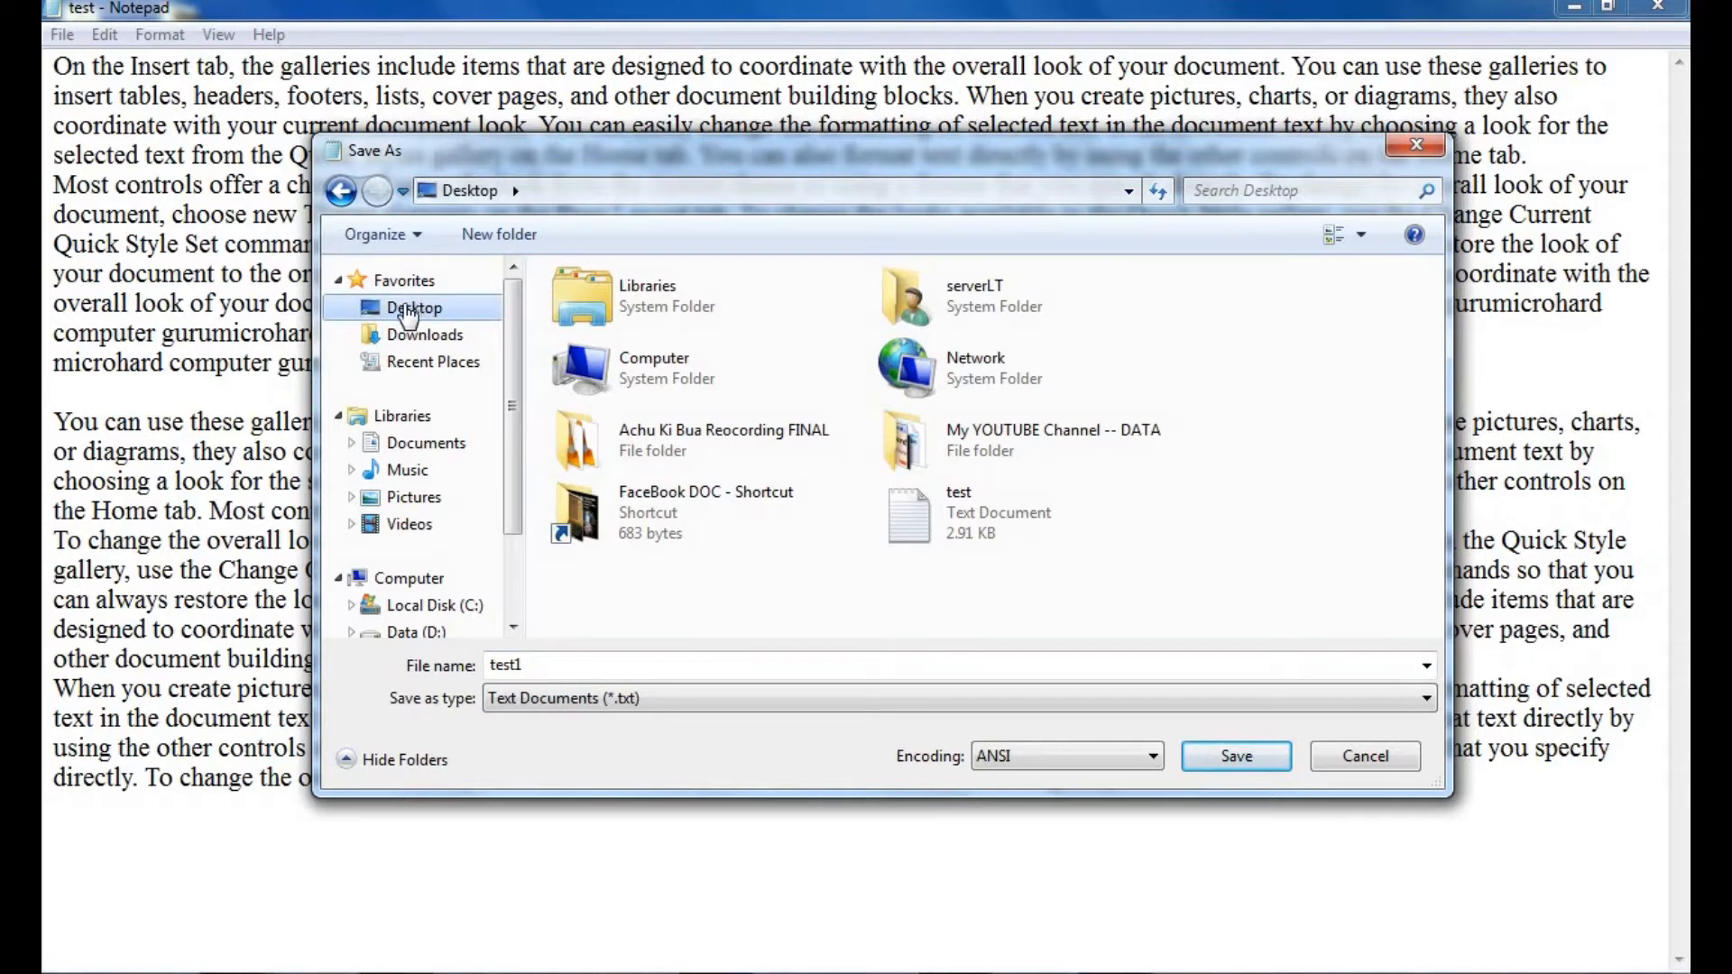
pyautogui.click(1216, 771)
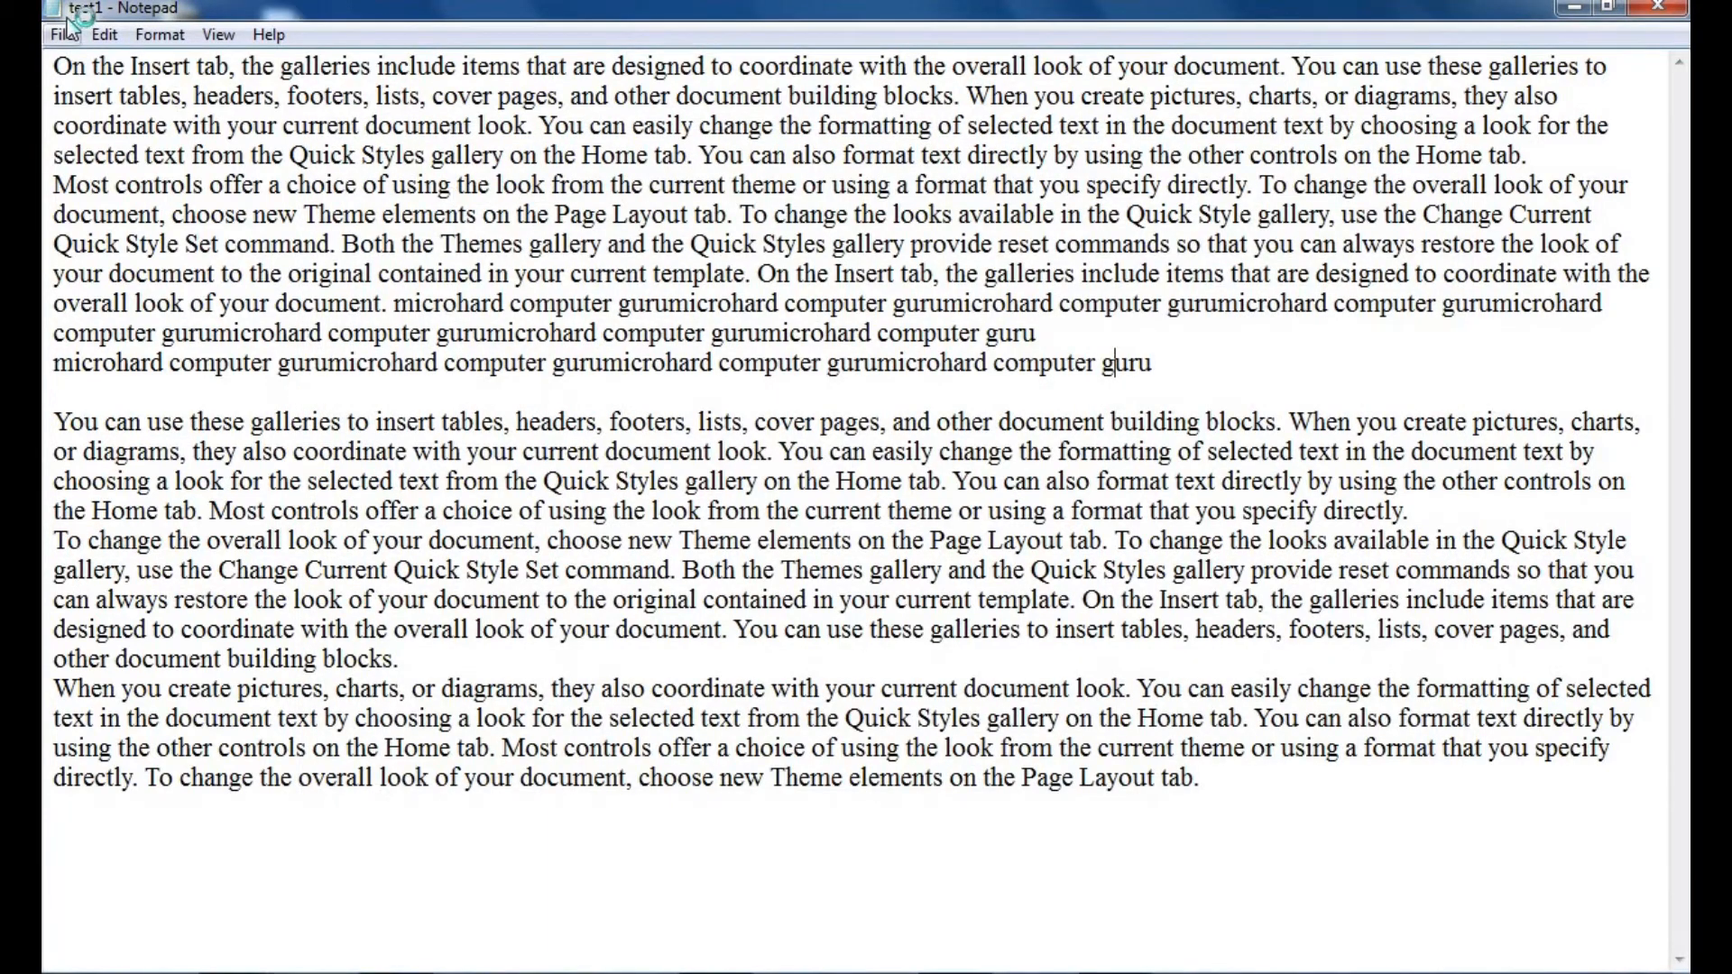
# - Set the paper size to A4 in the page setup, and switch the orientation to Landscape and back to Portrait
pyautogui.click(106, 31)
pyautogui.click(62, 34)
pyautogui.click(164, 189)
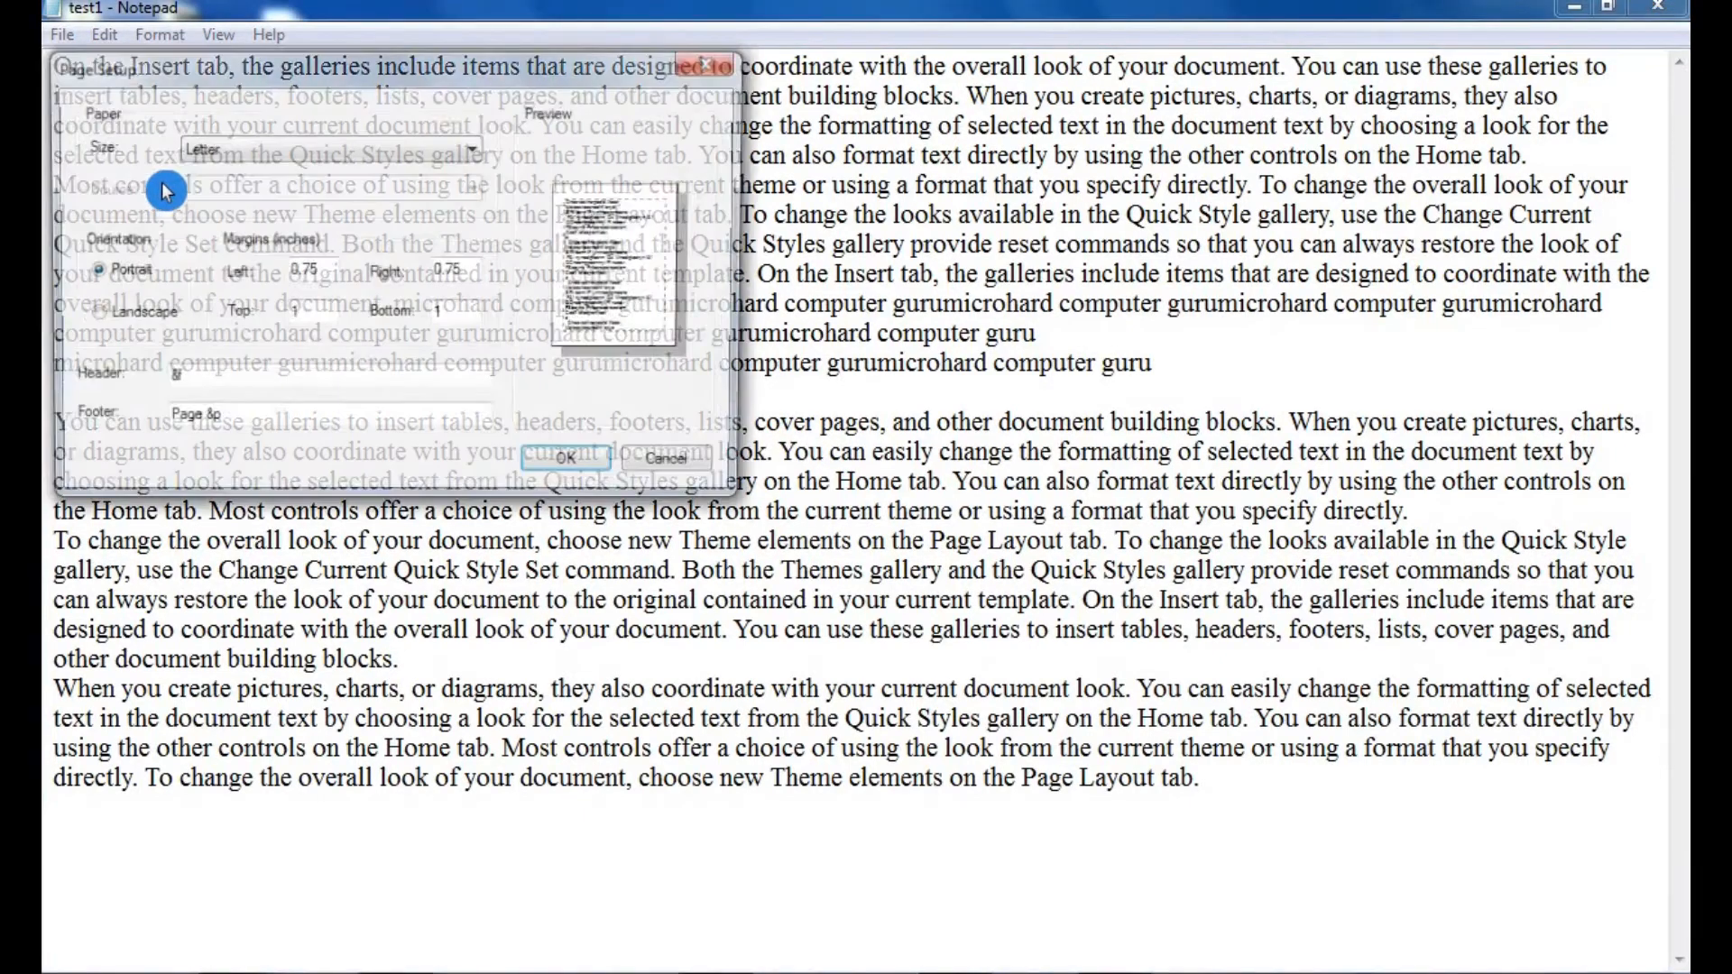
pyautogui.moveTo(367, 73); pyautogui.dragTo(719, 233)
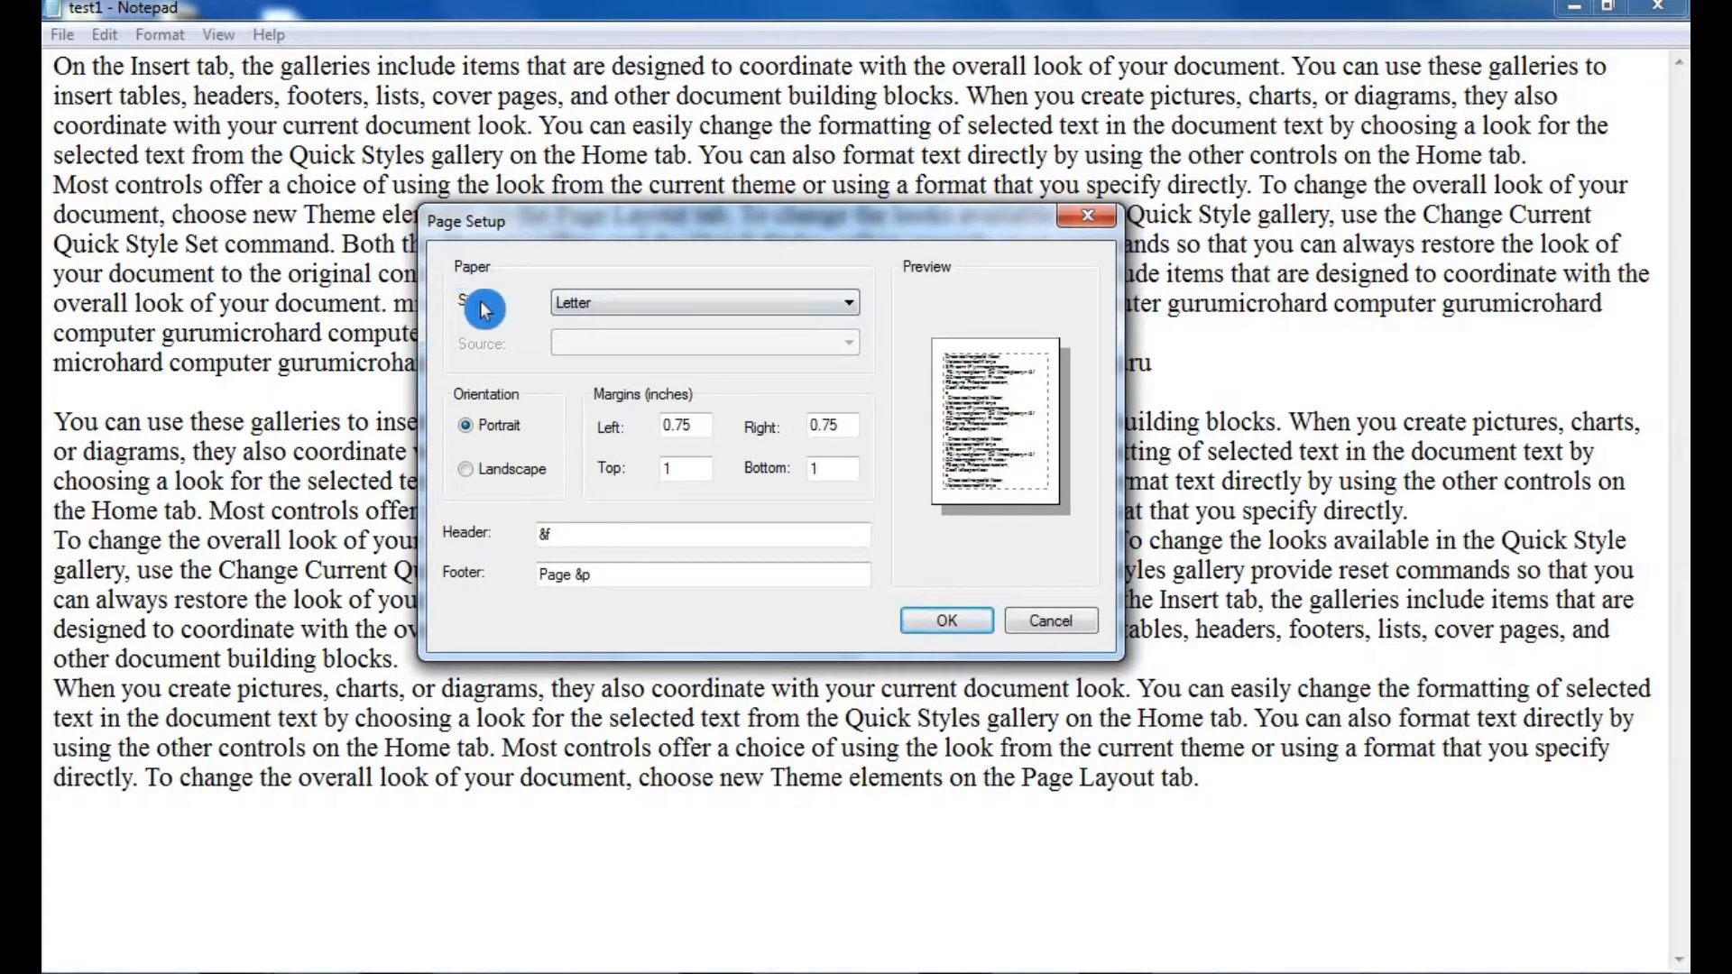
pyautogui.click(848, 303)
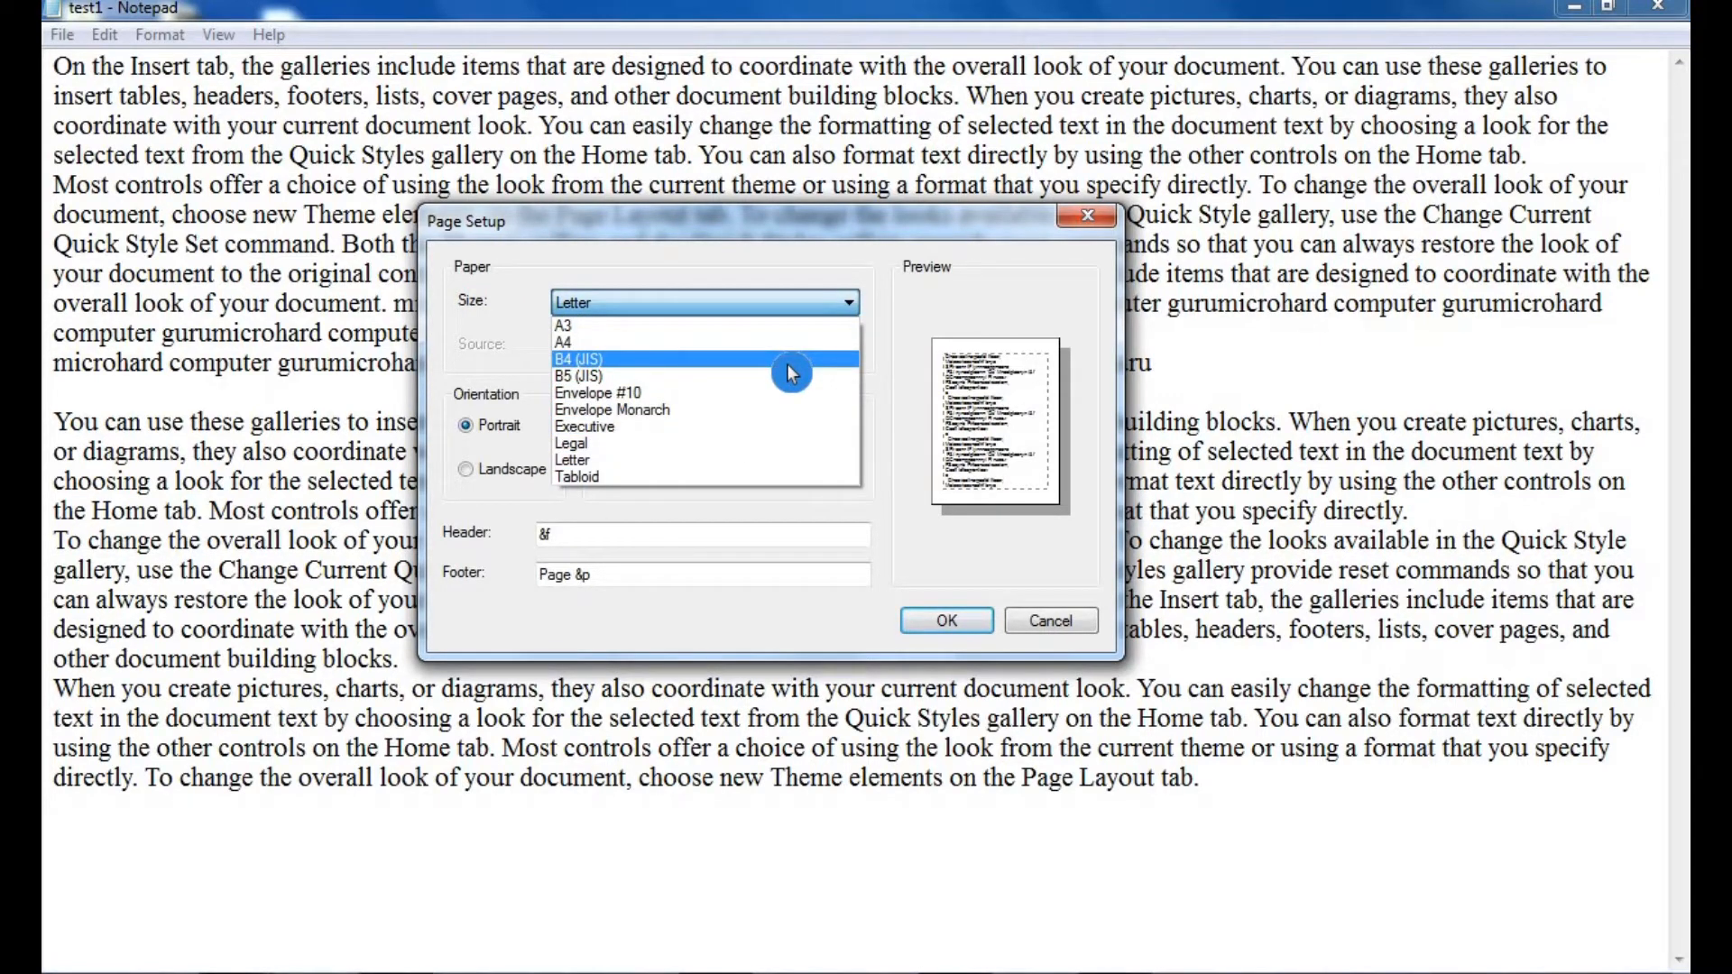
pyautogui.click(614, 343)
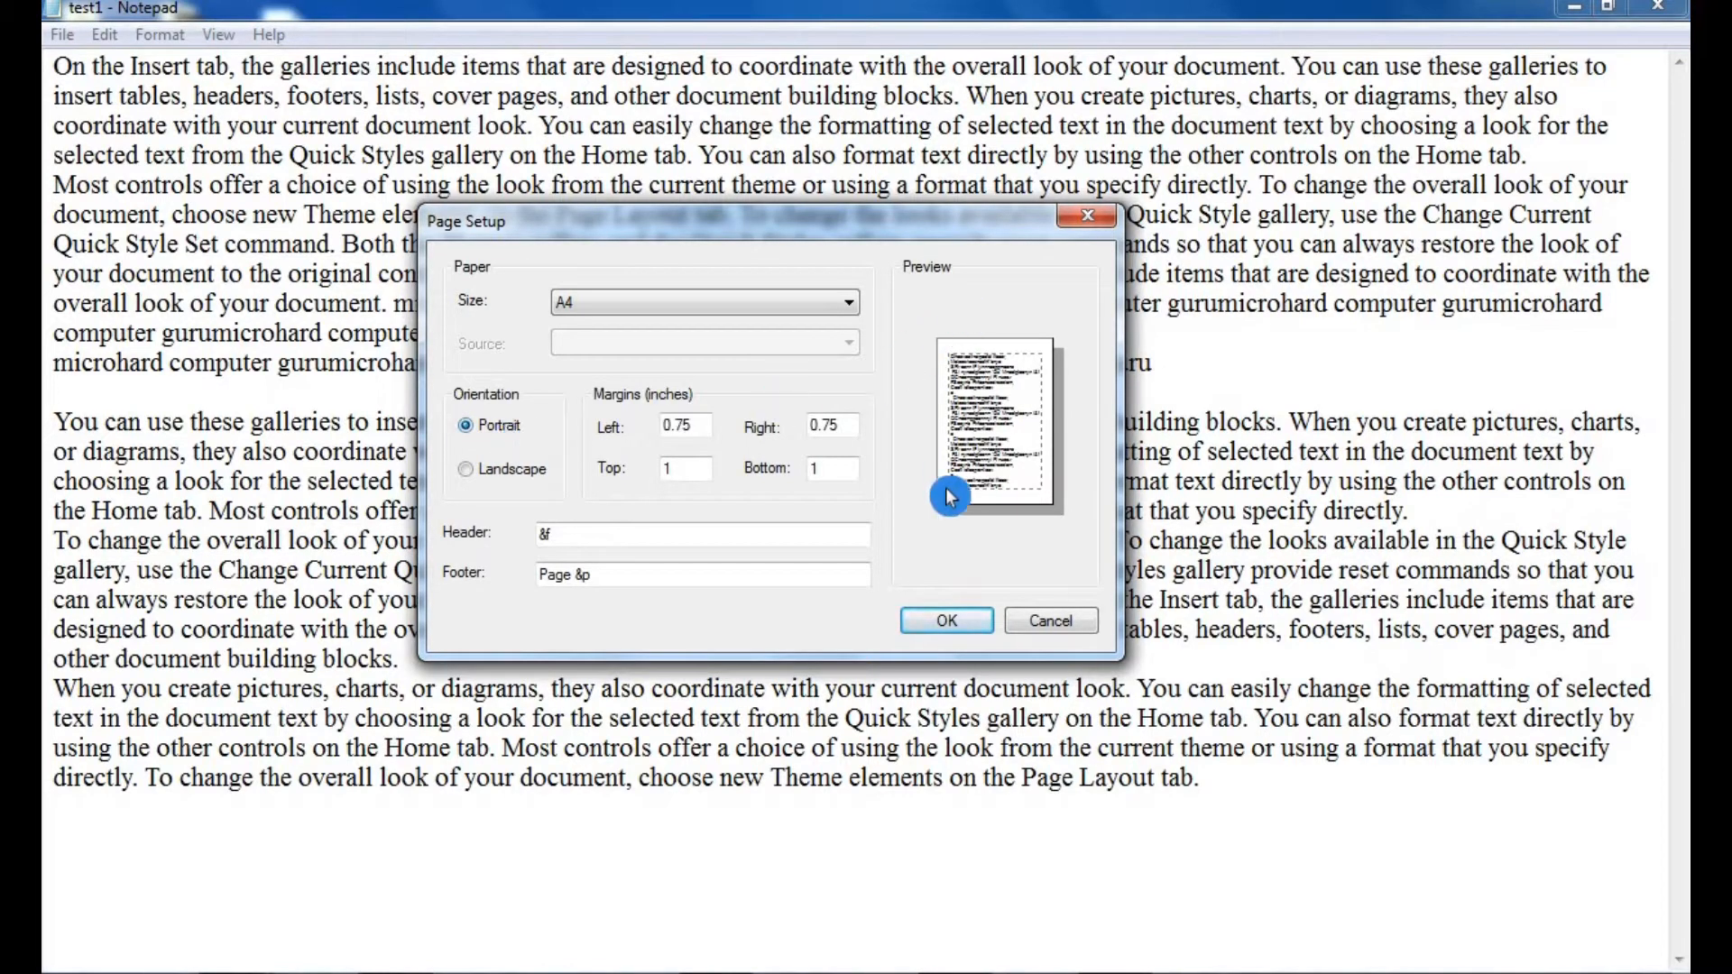
pyautogui.click(467, 473)
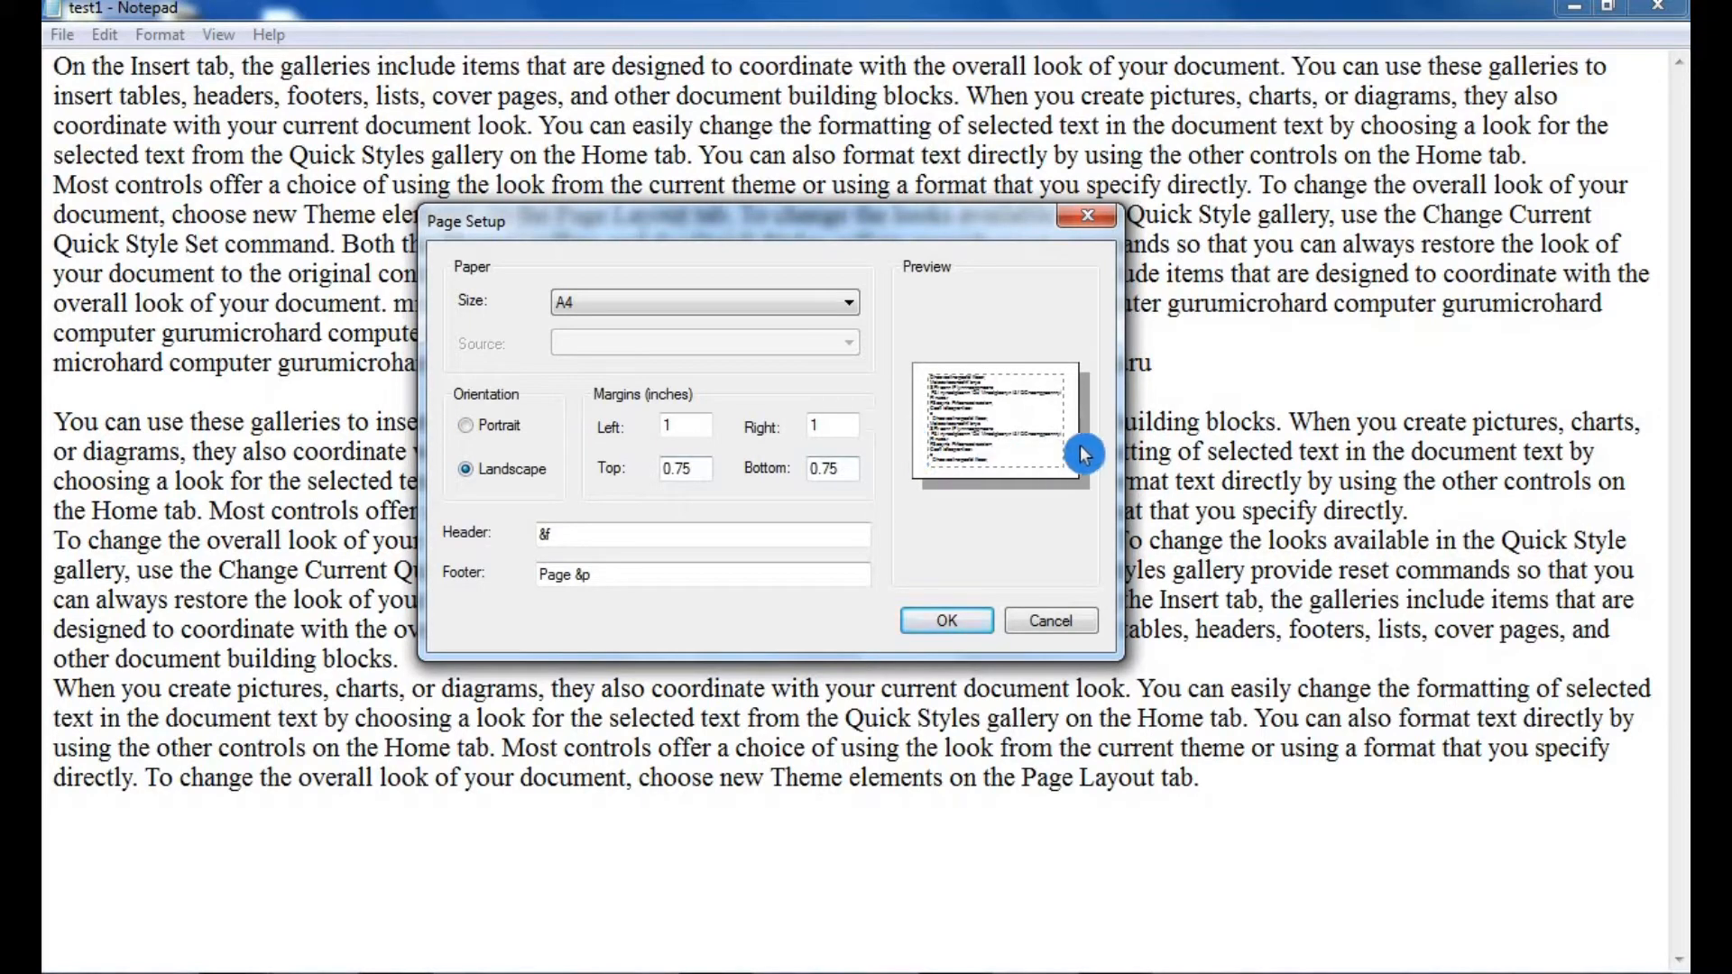
pyautogui.click(467, 426)
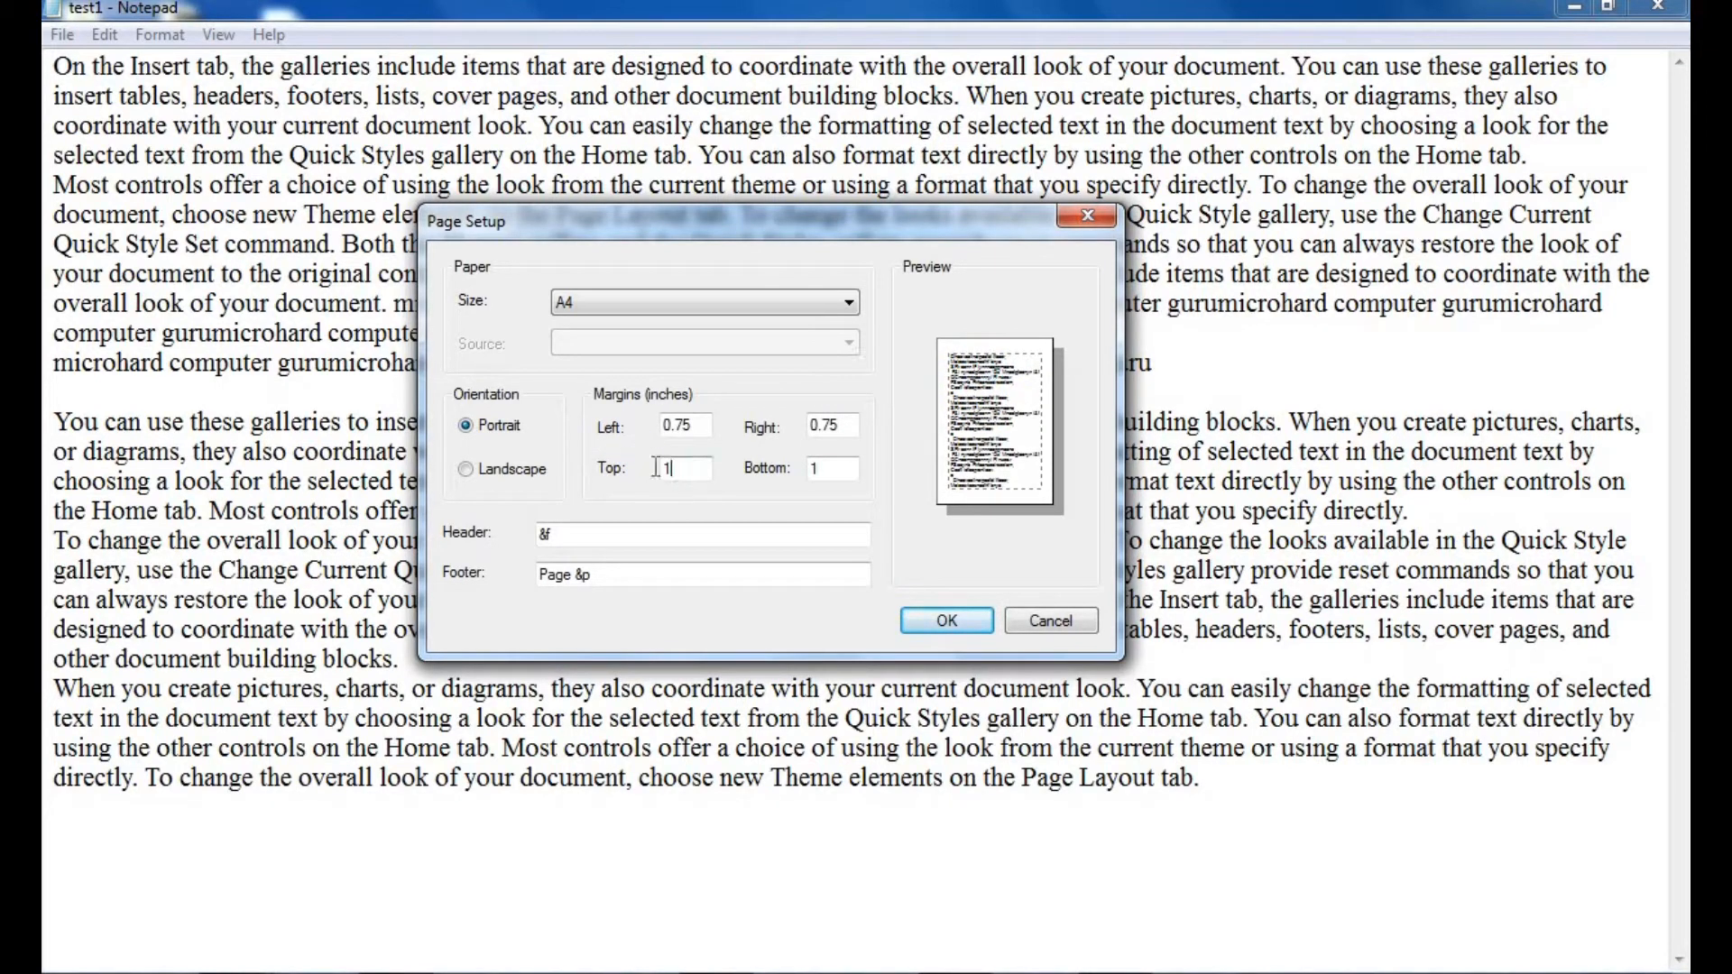
# - Set the page's top margin to 4 inches, change it to 2 inches, and apply the page setup
pyautogui.moveTo(657, 467); pyautogui.dragTo(614, 473)
pyautogui.write('4')
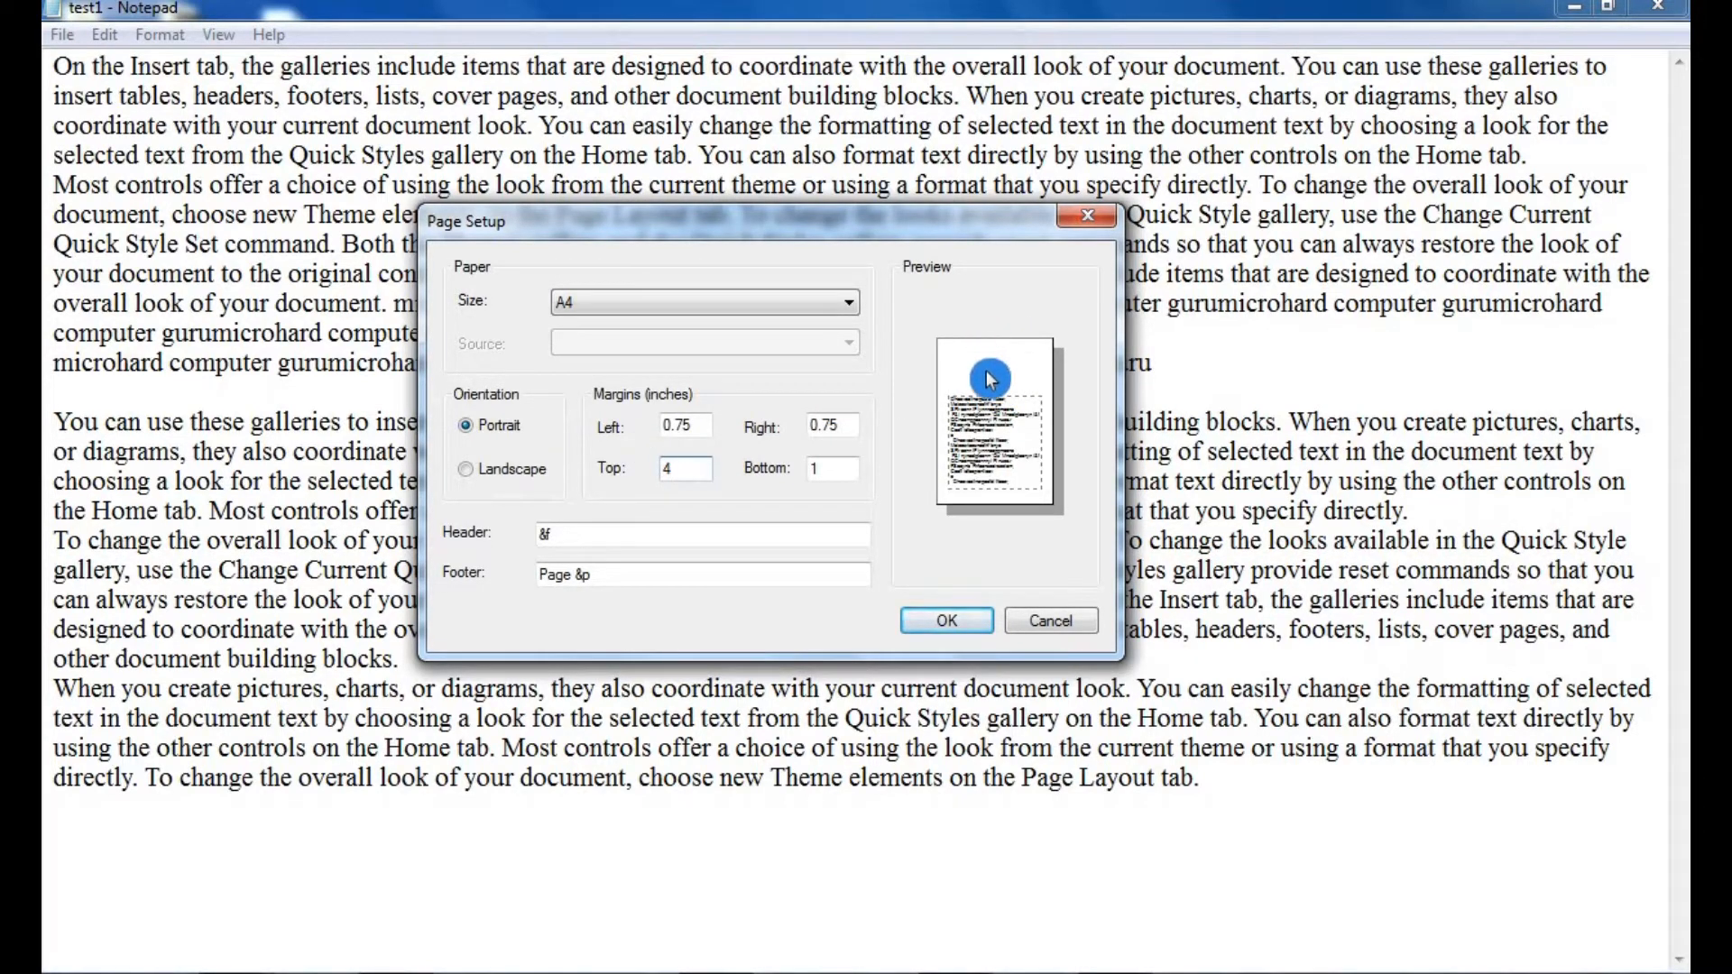
pyautogui.moveTo(693, 468); pyautogui.dragTo(543, 470)
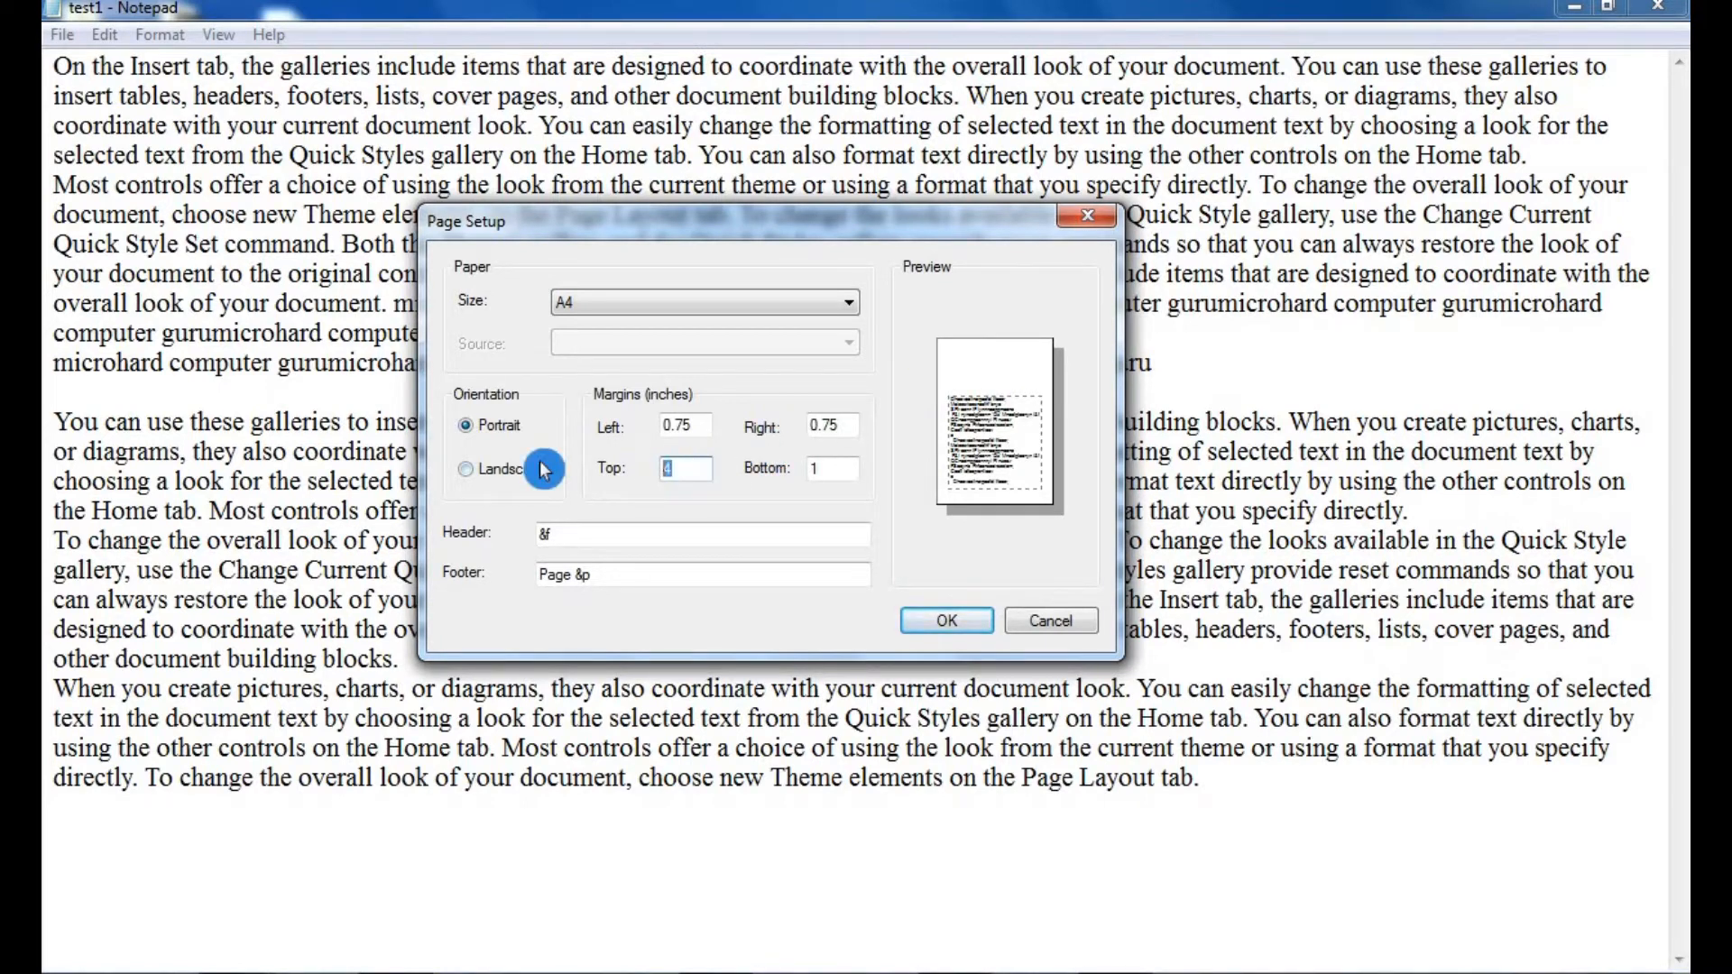
pyautogui.write('2')
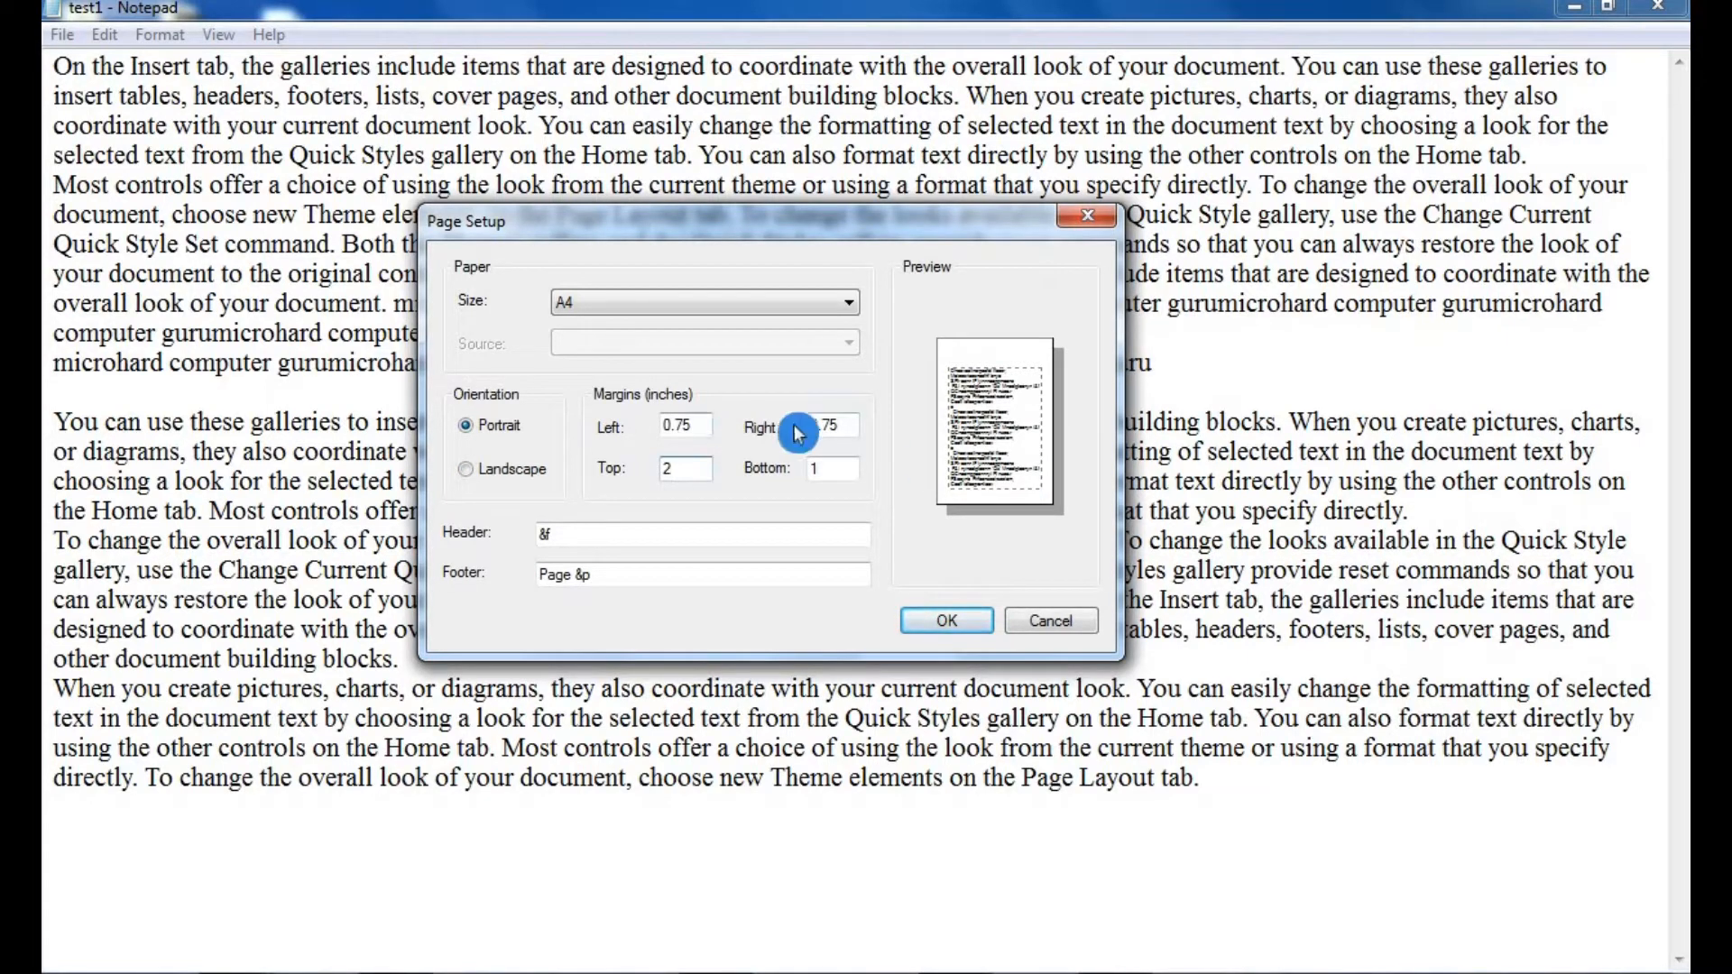
pyautogui.click(965, 492)
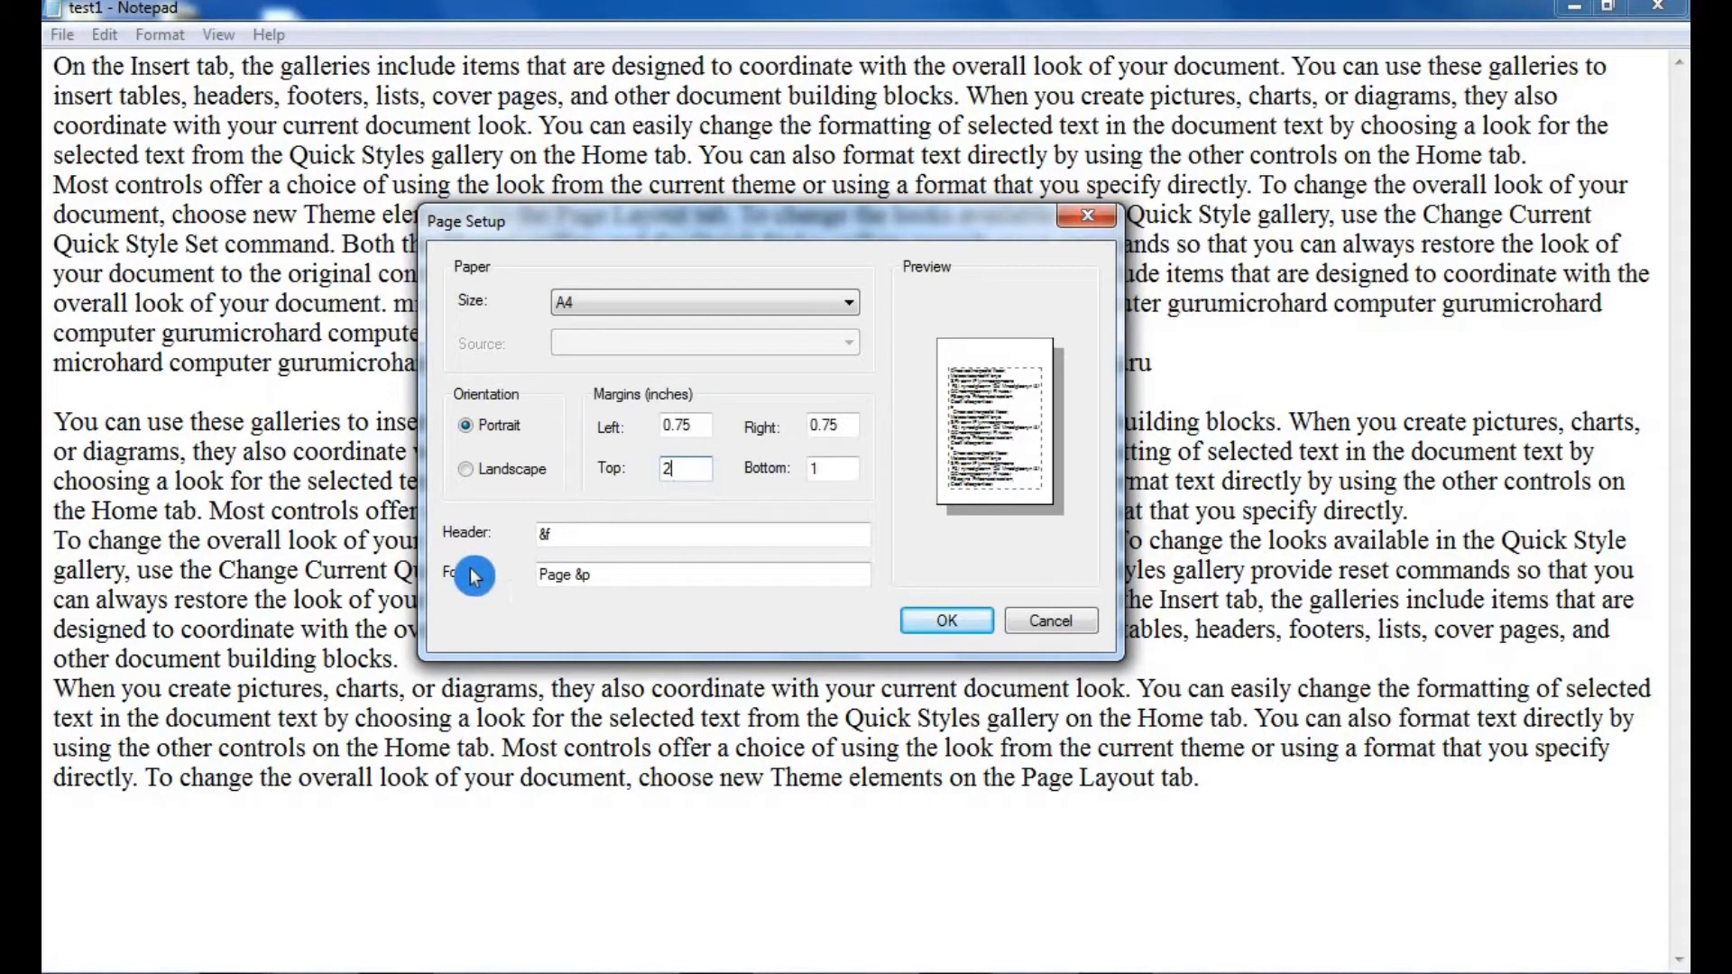
pyautogui.click(1000, 360)
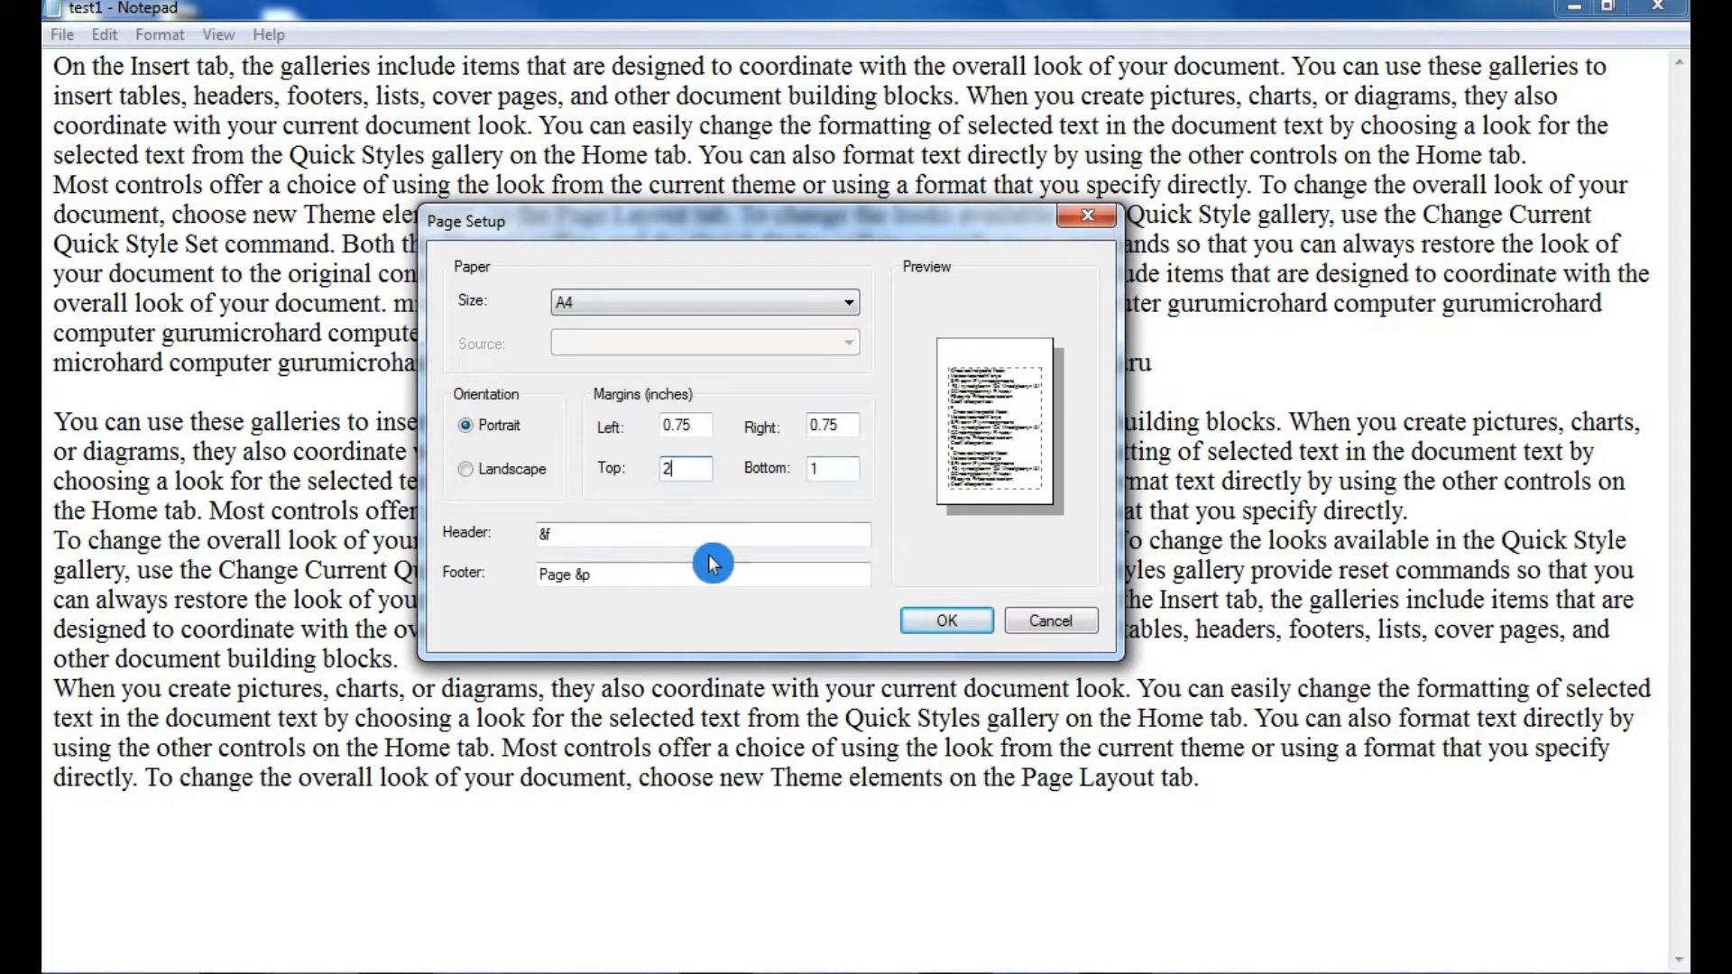
pyautogui.click(959, 625)
# - Examine the print dialog's printer choice and number of copies, and close it without printing
pyautogui.click(62, 34)
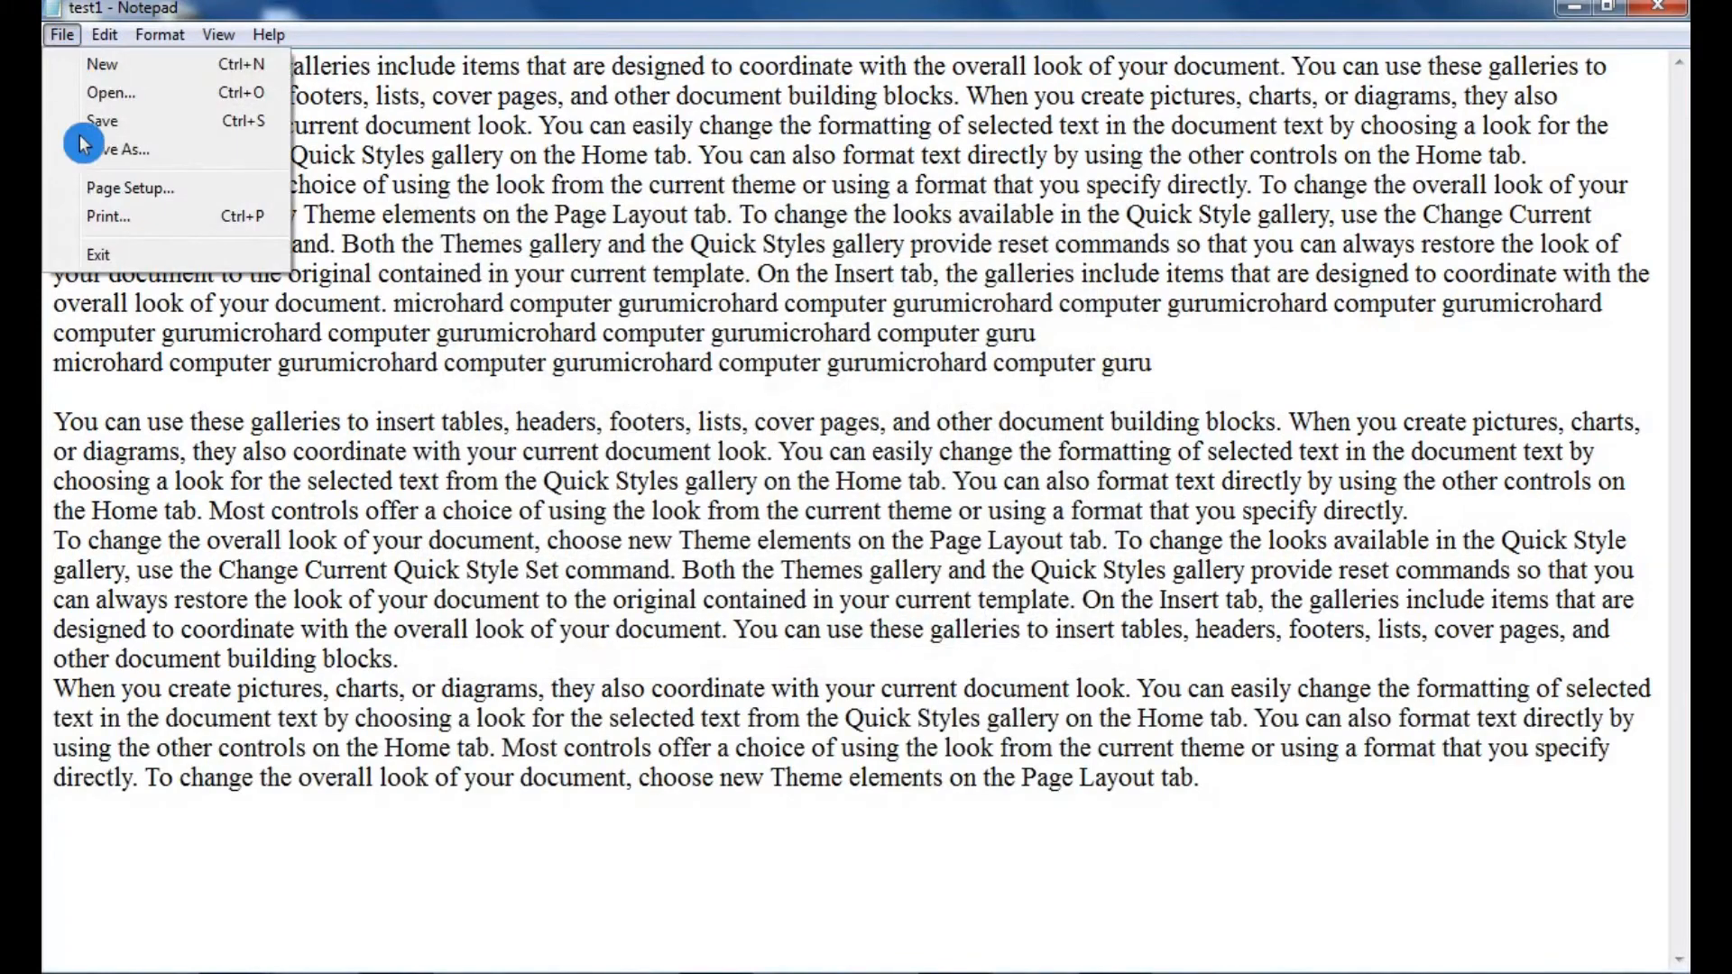
pyautogui.click(133, 221)
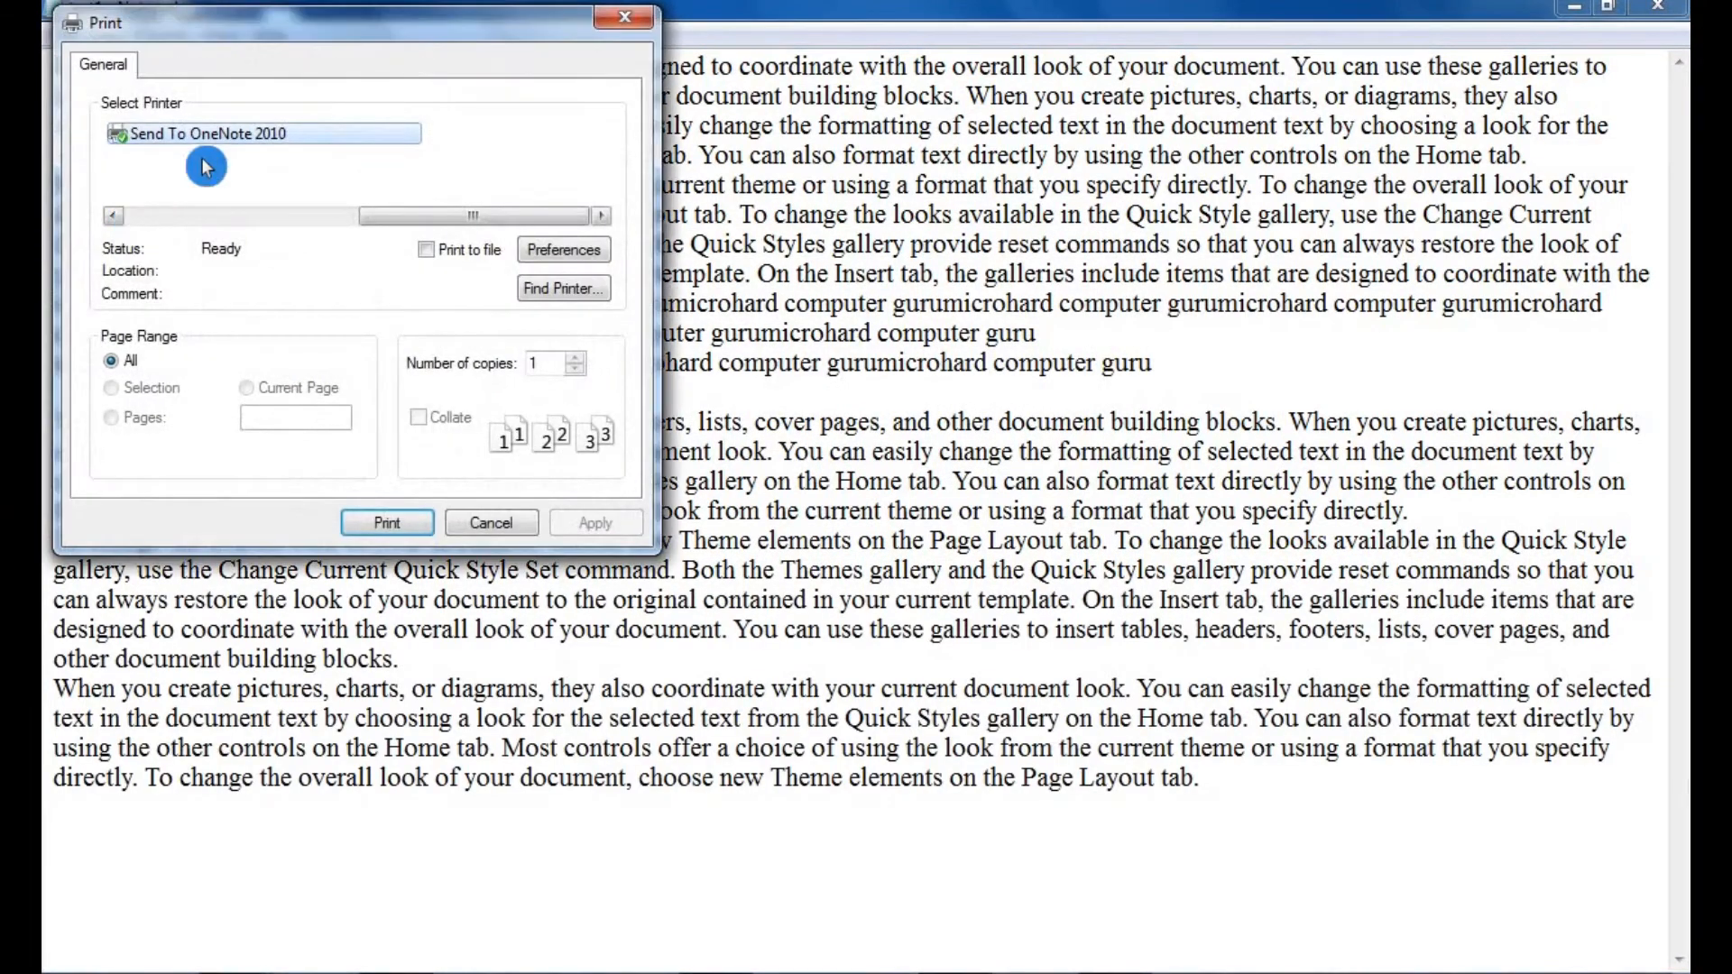
pyautogui.moveTo(268, 41); pyautogui.dragTo(777, 292)
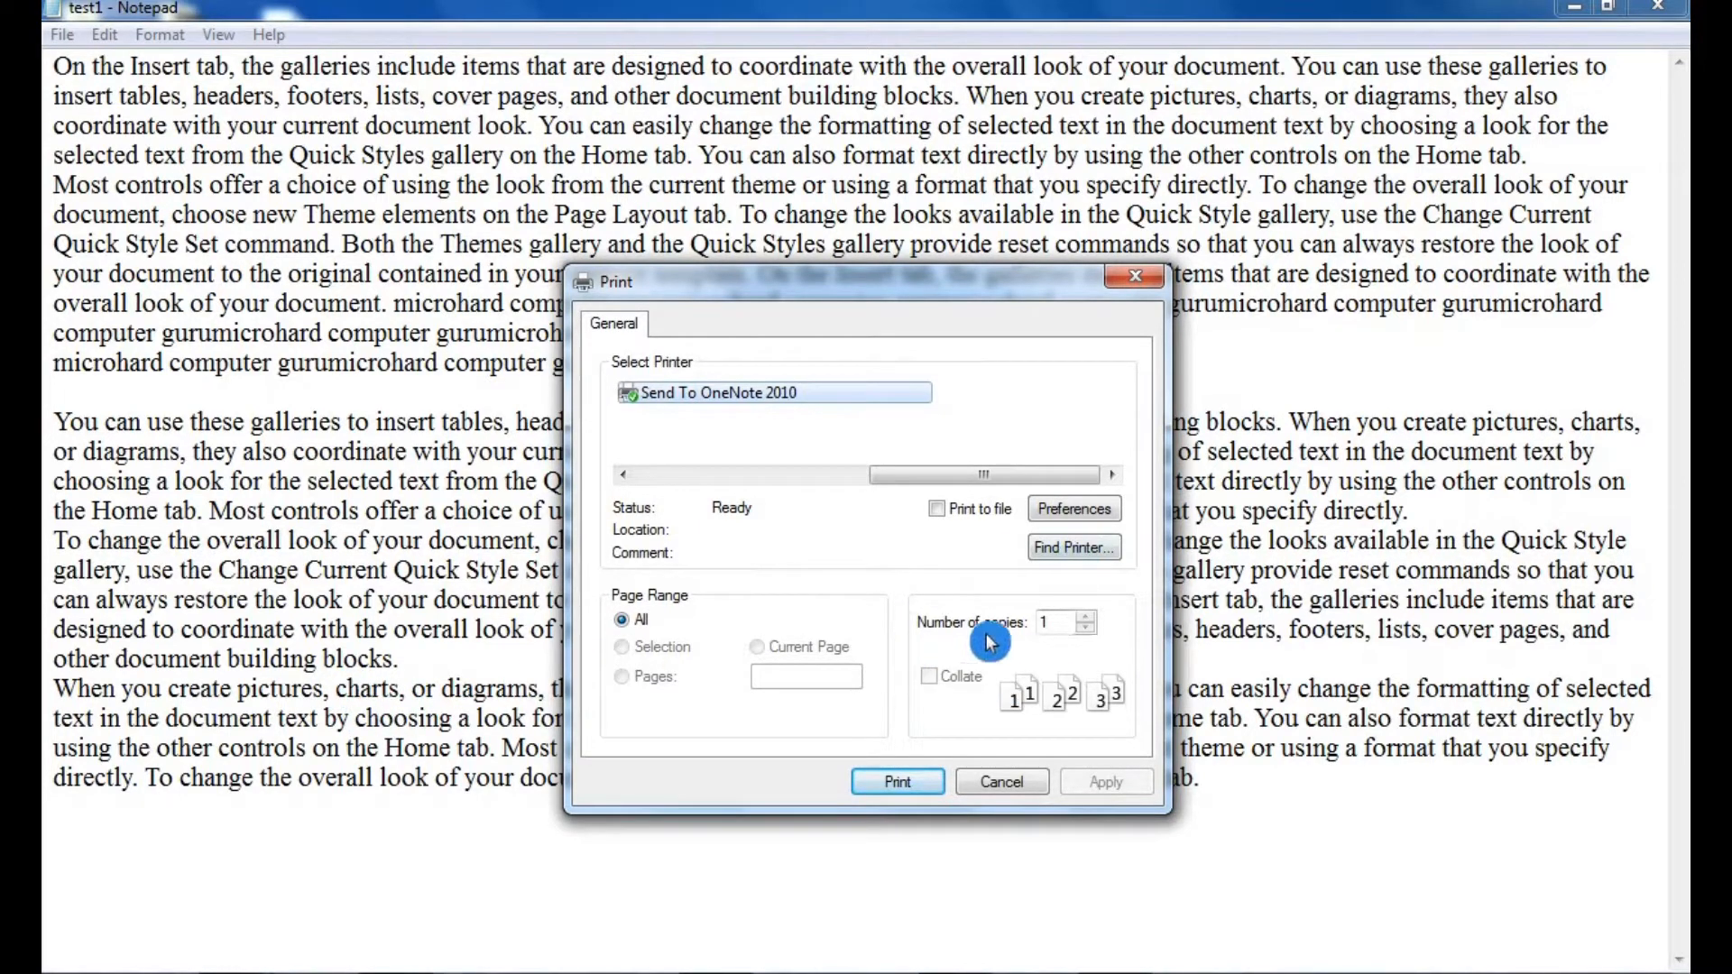
pyautogui.click(1087, 622)
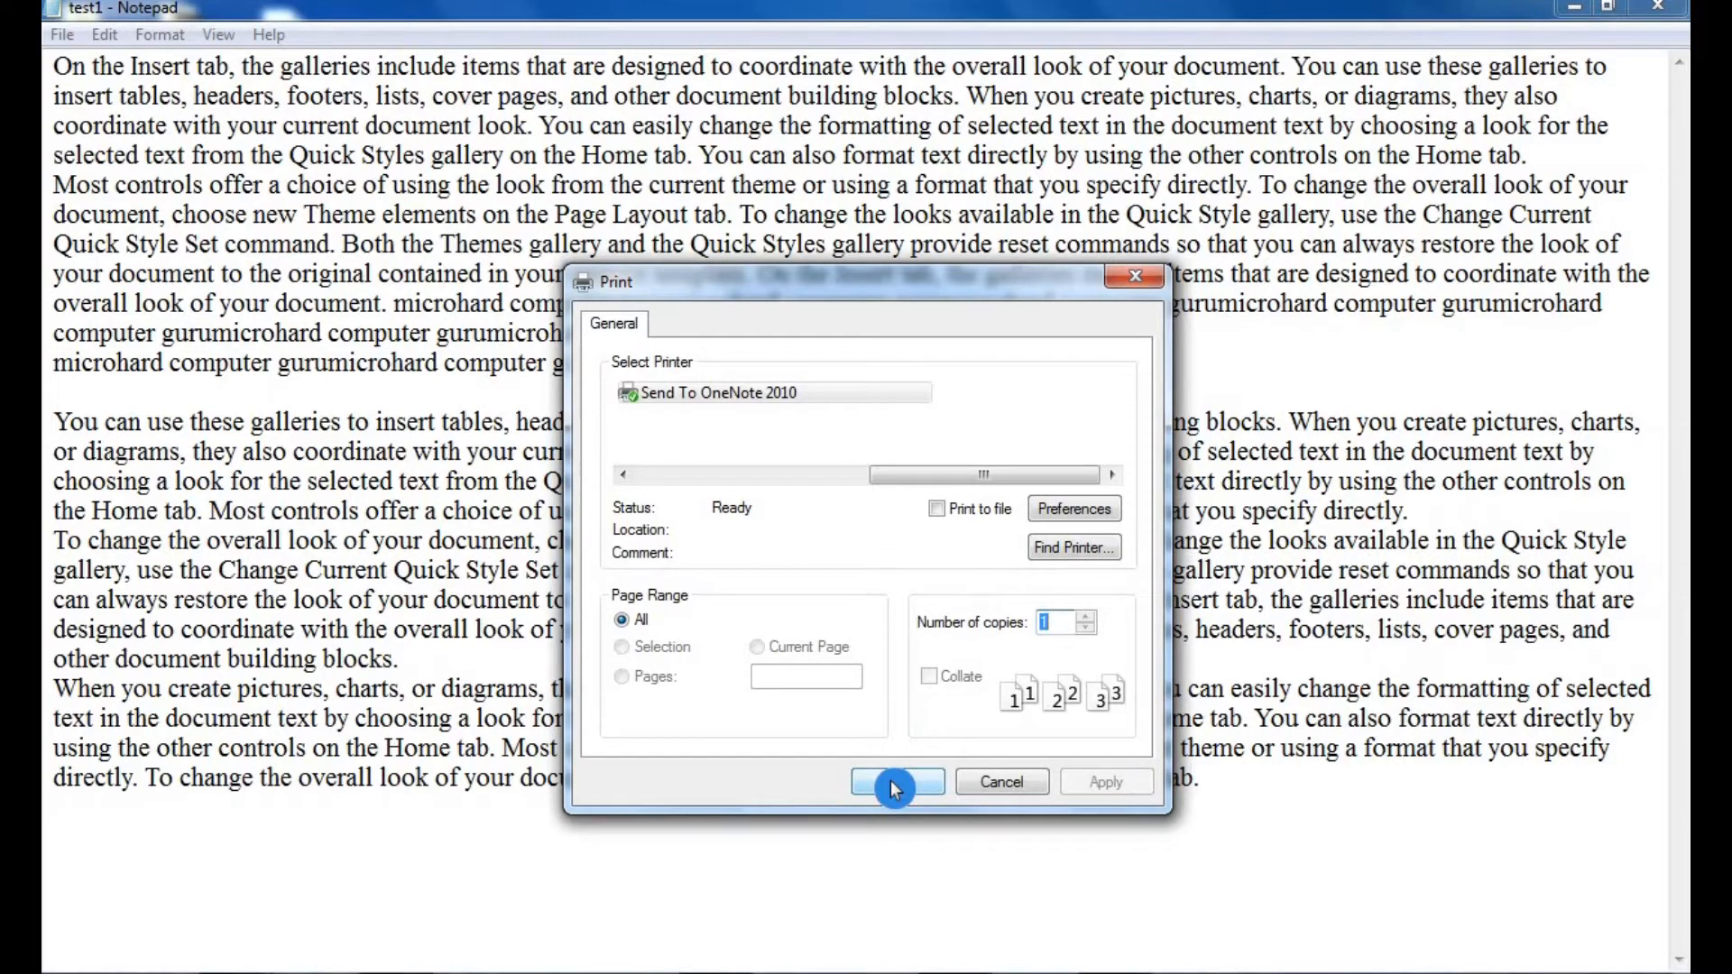
pyautogui.click(1006, 781)
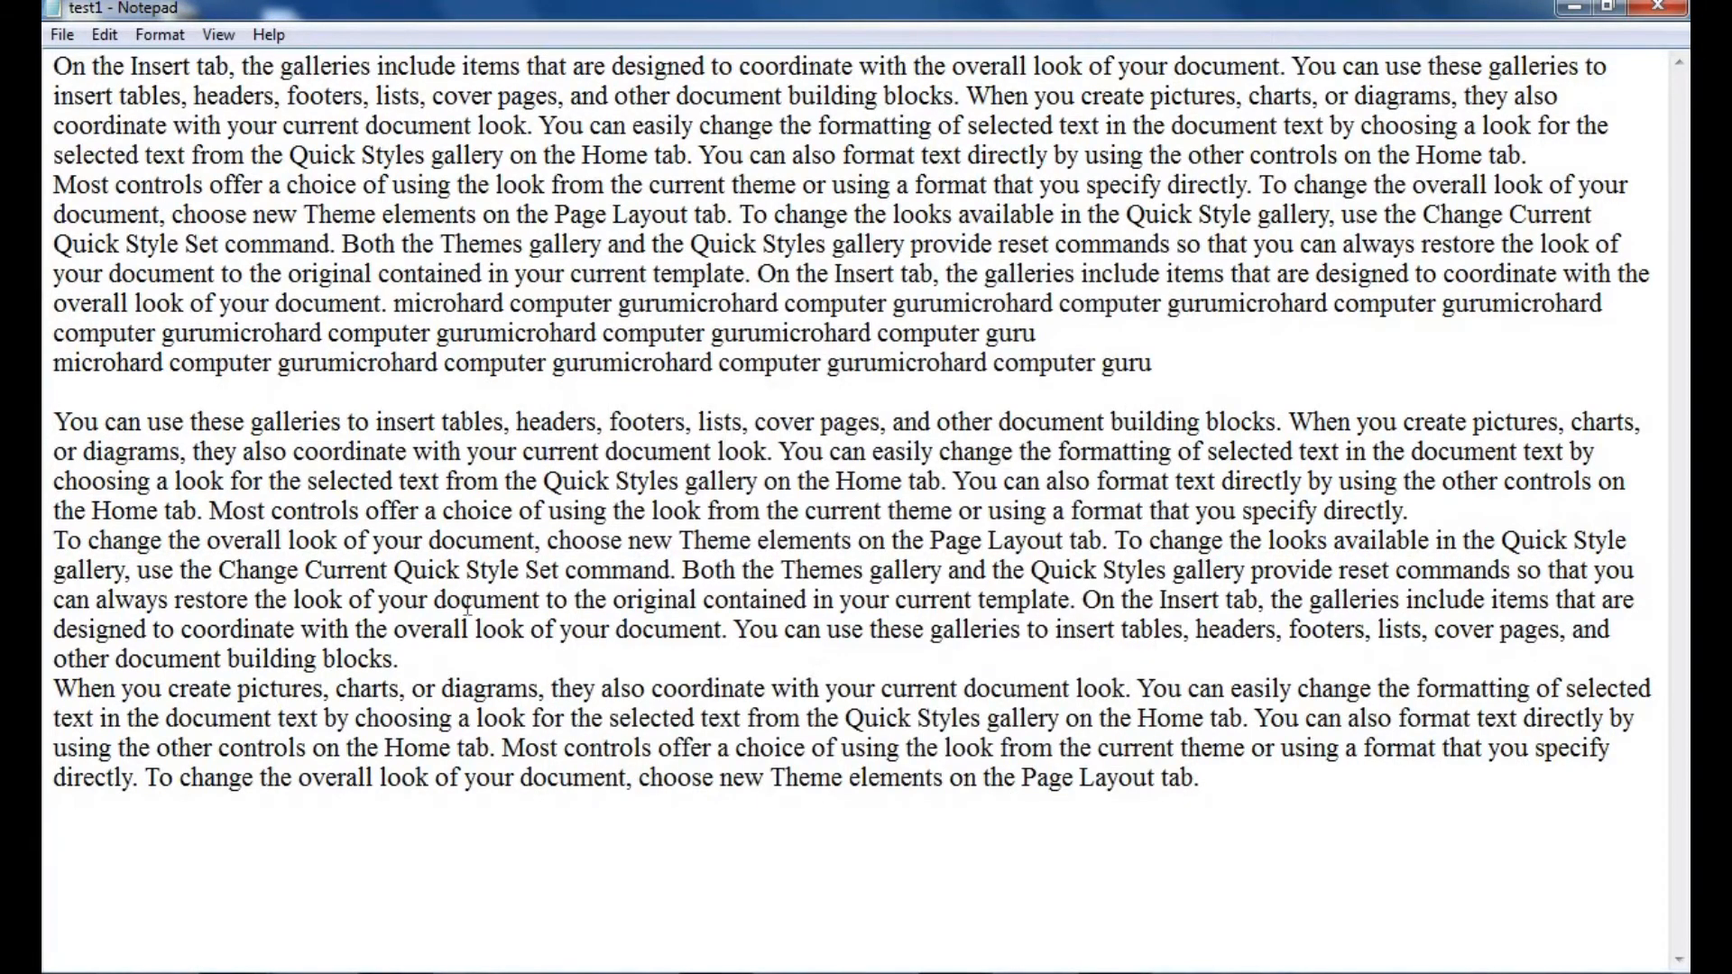
# - Try to exit the program with unsaved changes in test1, and cancel at the save prompt
pyautogui.click(61, 34)
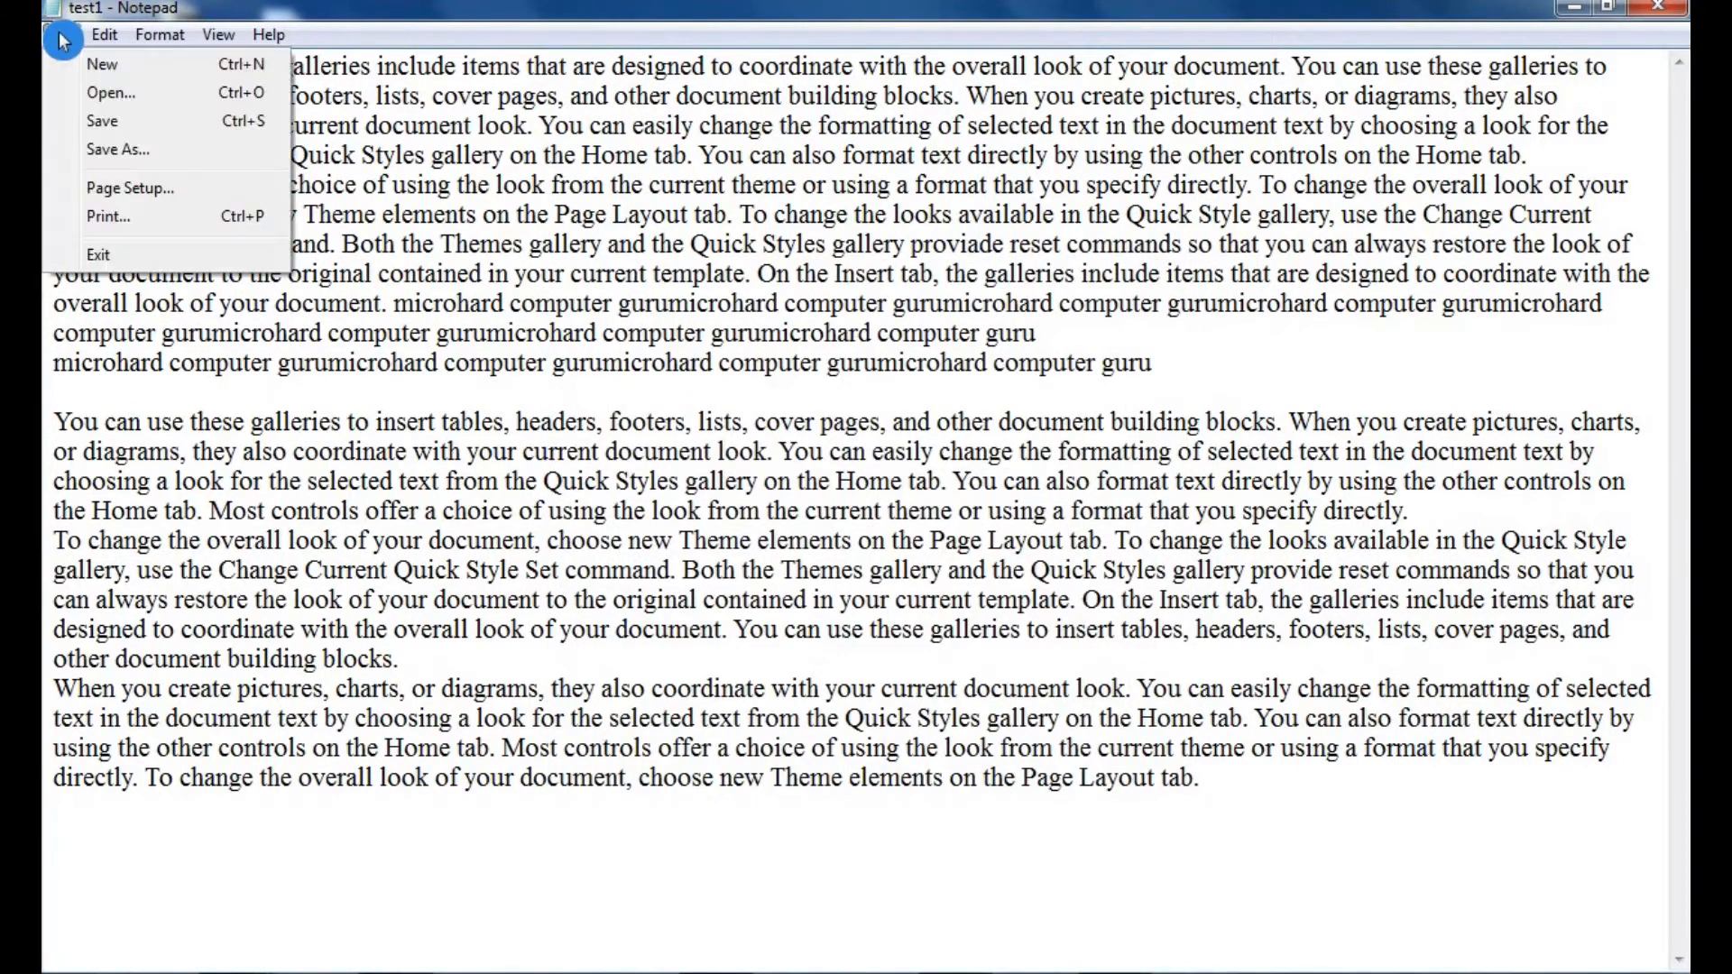
pyautogui.click(140, 259)
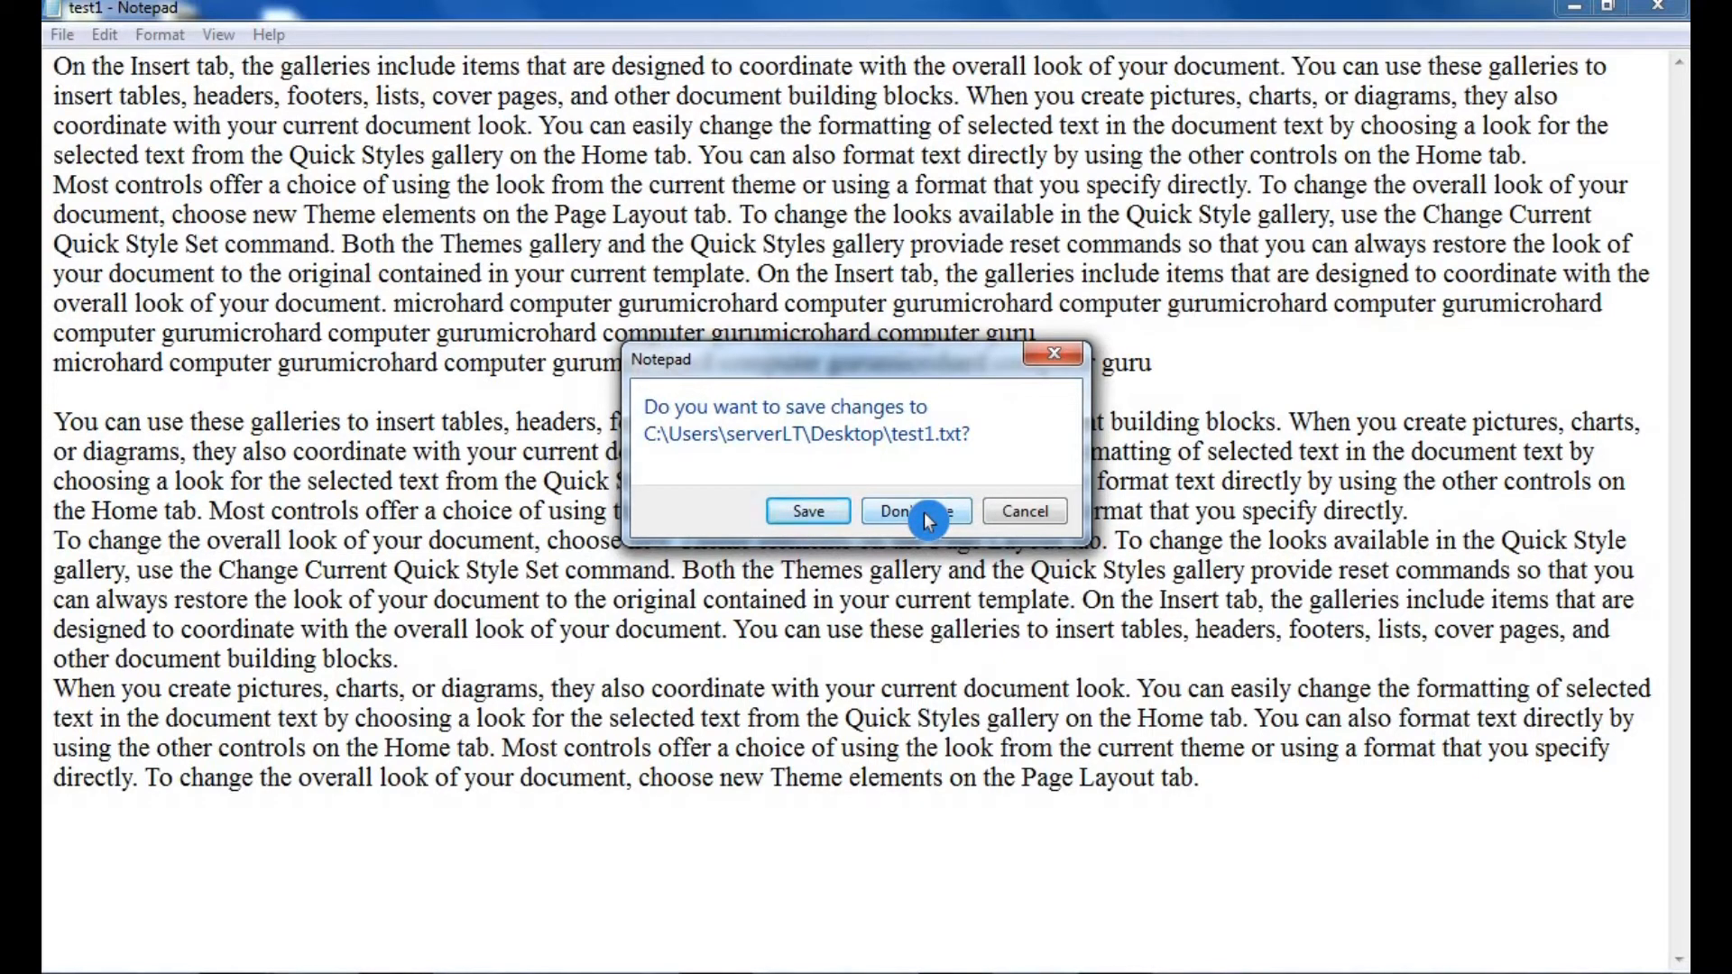
pyautogui.click(1040, 513)
# - Delete the first two paragraphs together with the repeated phrase lines, and undo the deletion
pyautogui.click(106, 36)
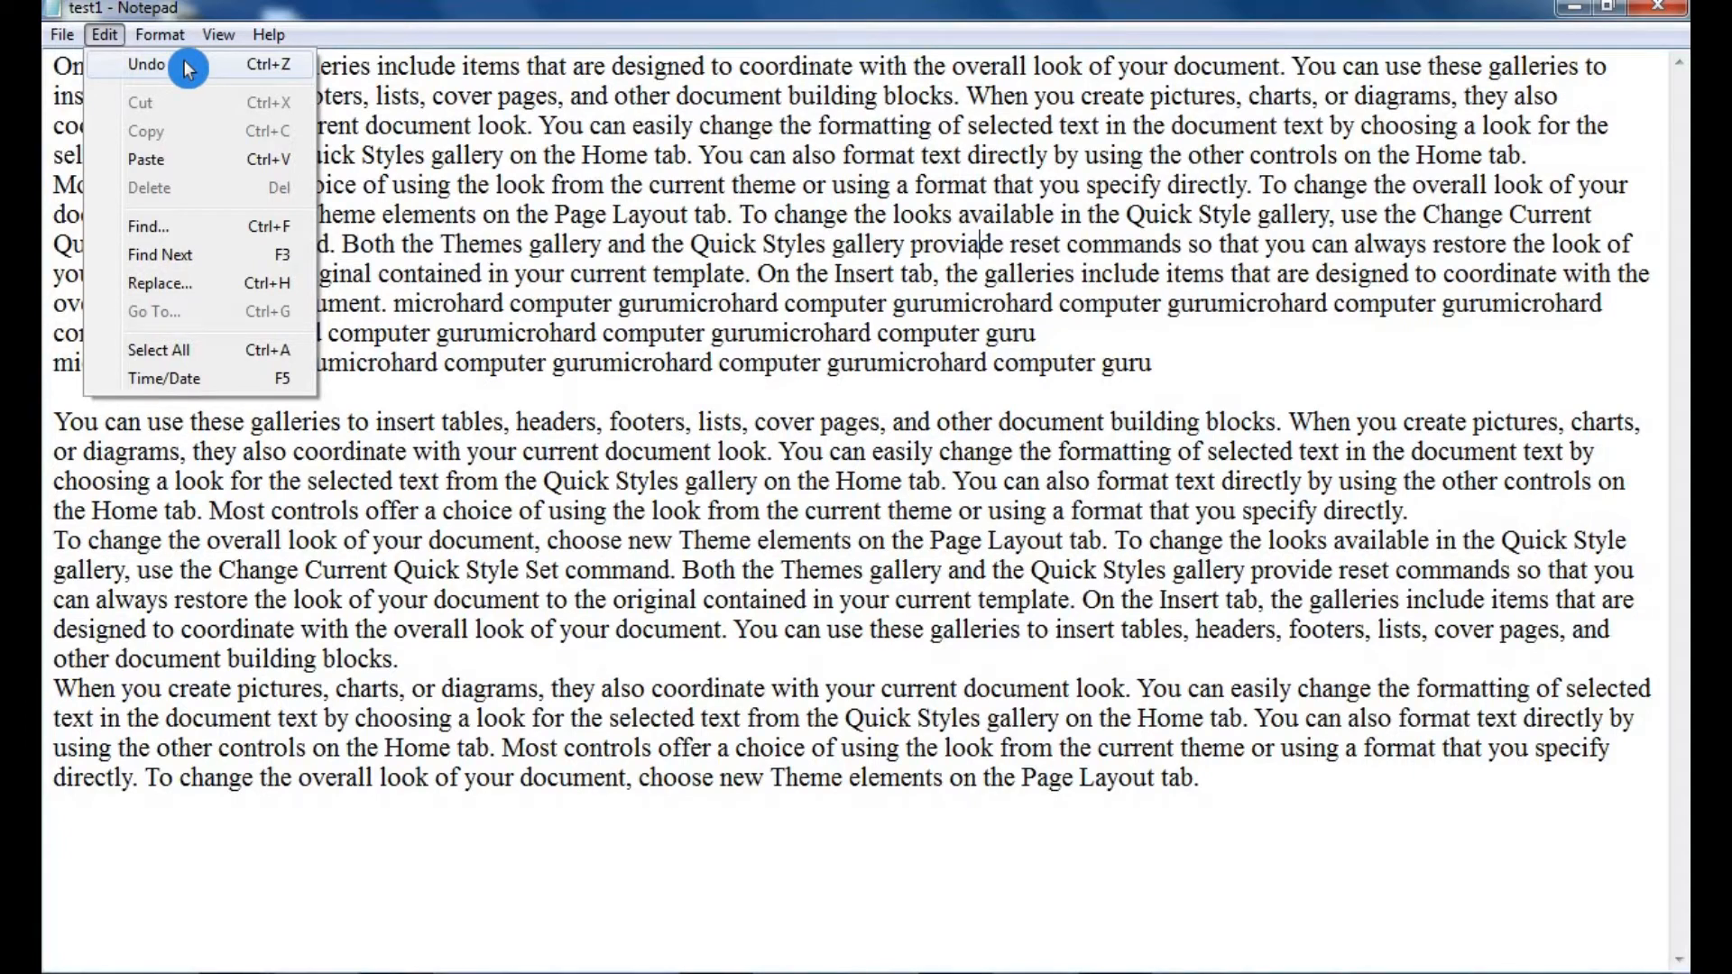
pyautogui.click(188, 70)
pyautogui.moveTo(1177, 363); pyautogui.dragTo(45, 50)
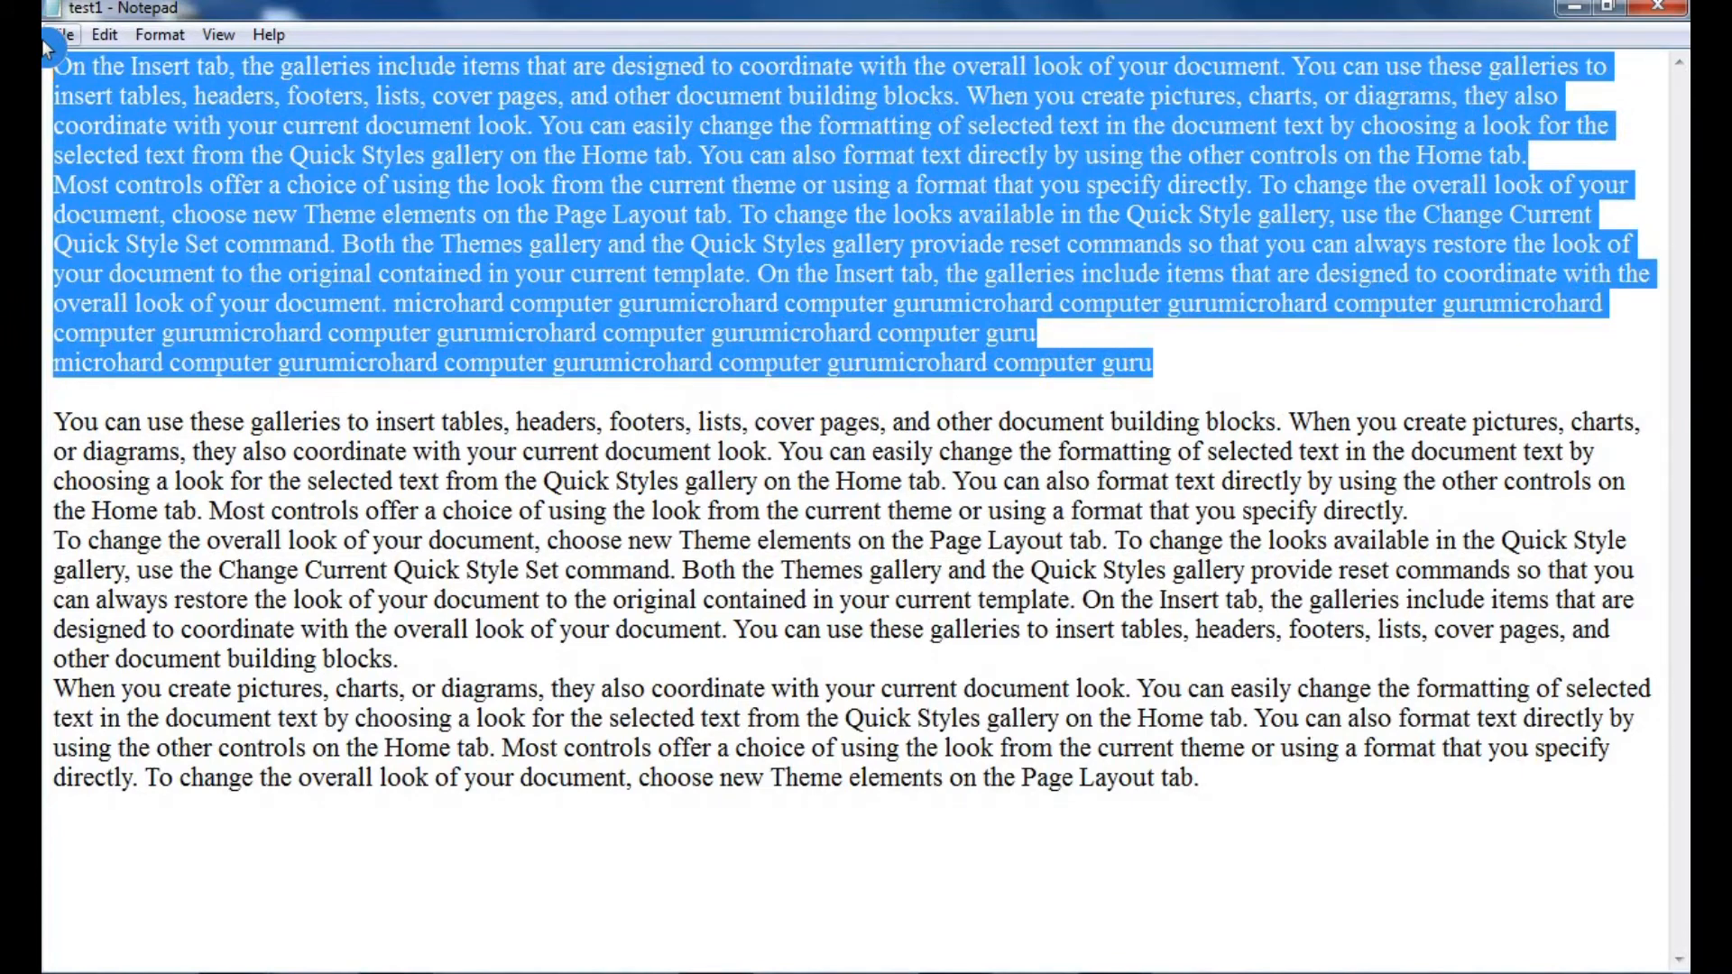
pyautogui.press('Delete')
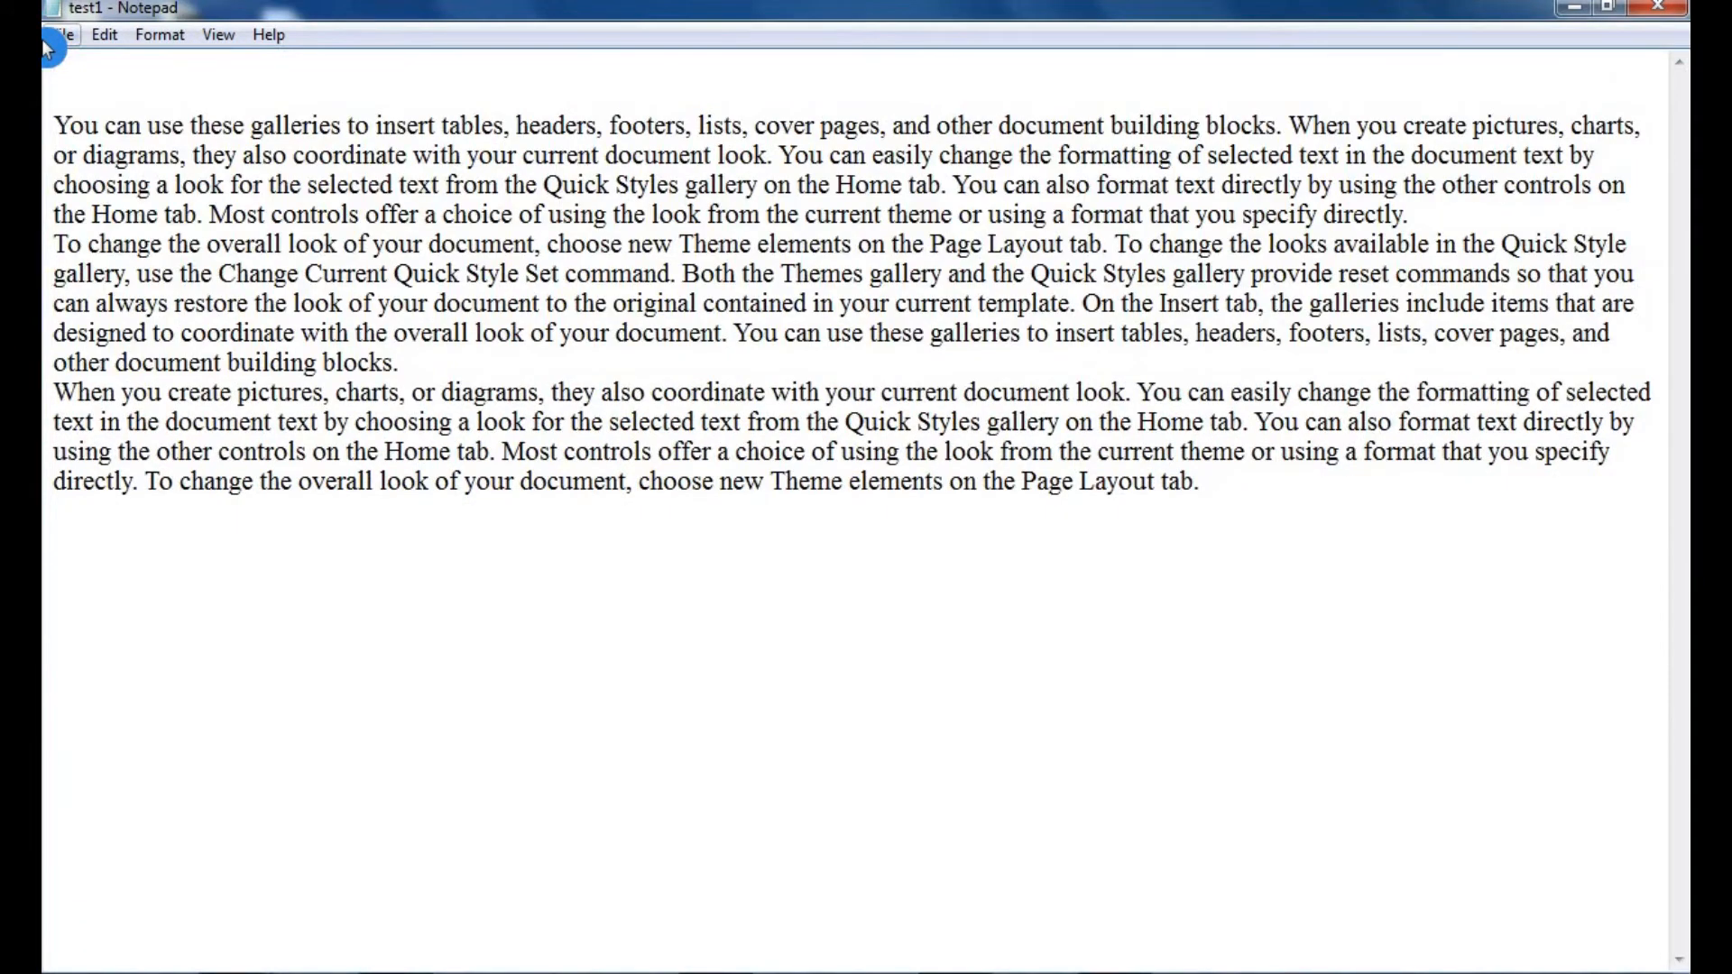
pyautogui.click(105, 34)
pyautogui.click(137, 70)
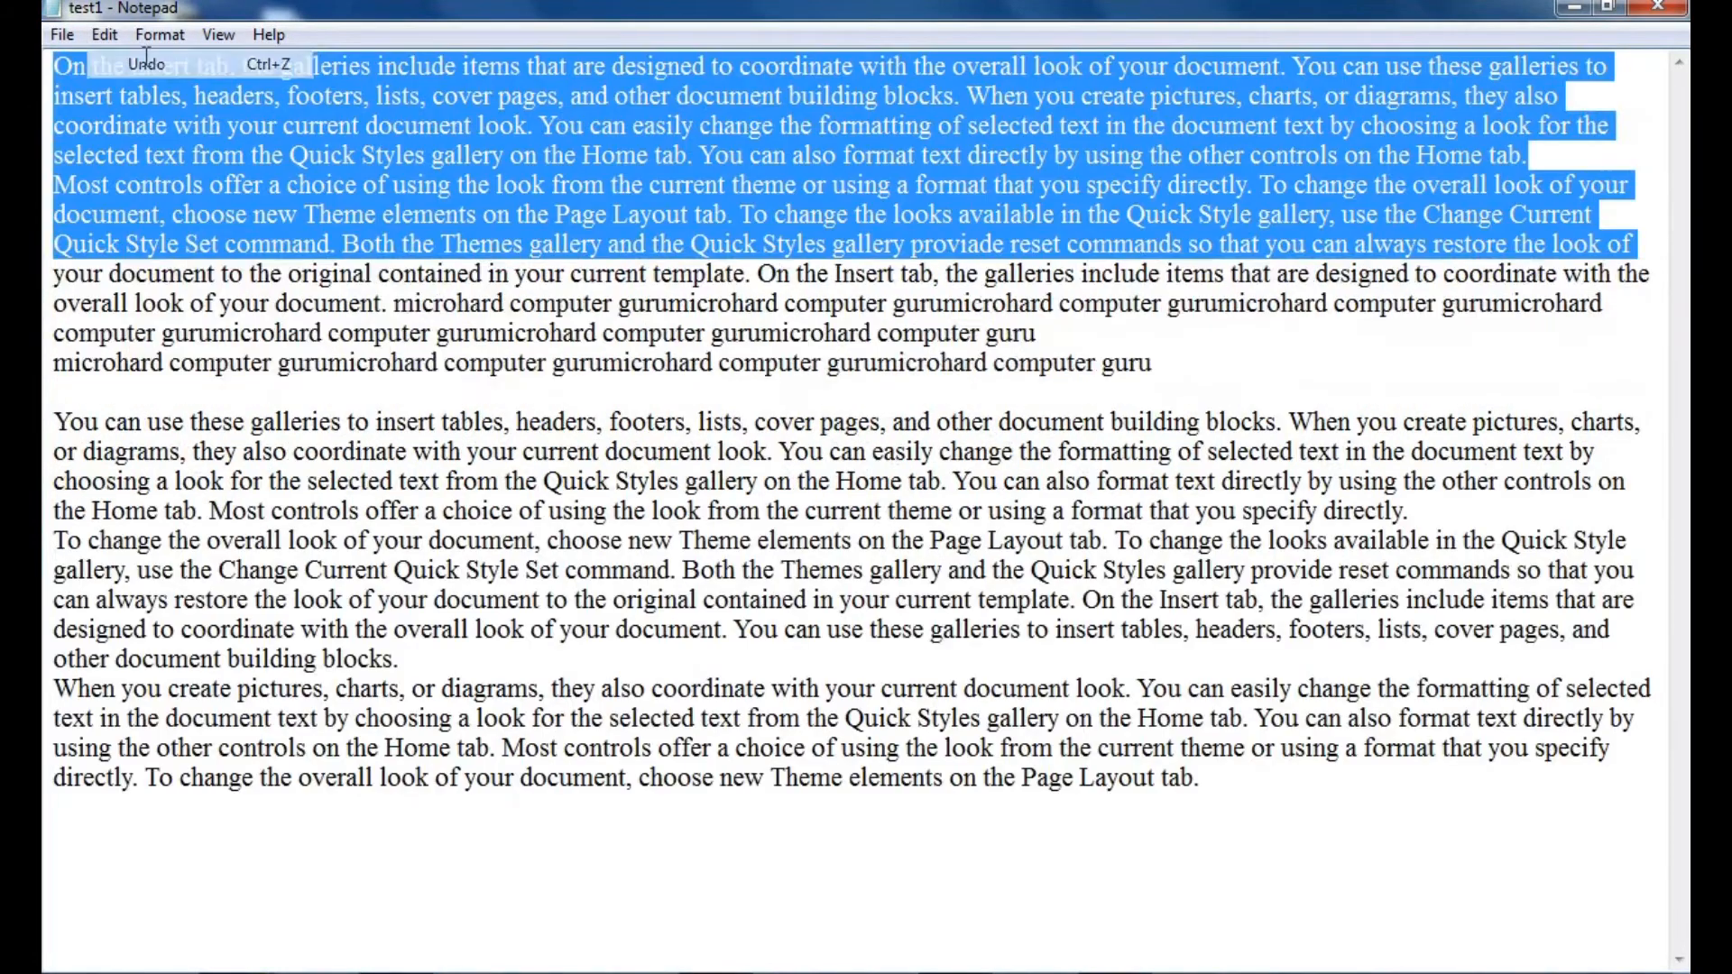
pyautogui.click(692, 257)
# - Cut the third "computer" from the last line of repeated "microhard computer guru" phrases
pyautogui.click(105, 35)
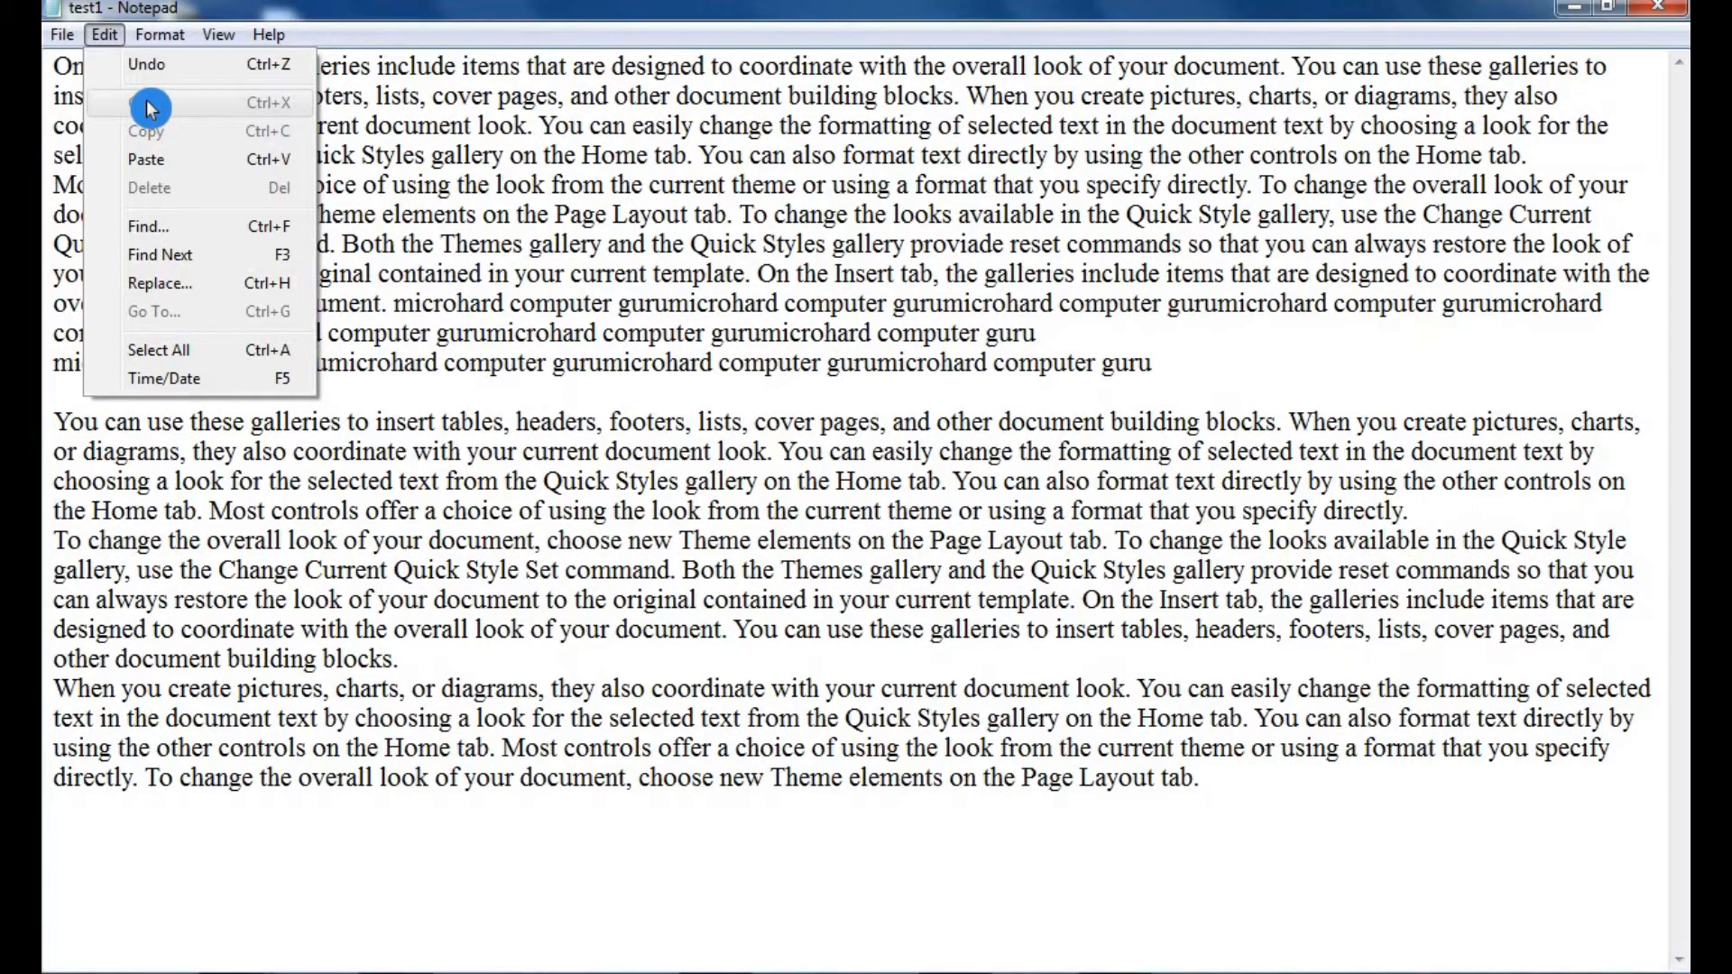
pyautogui.click(1158, 365)
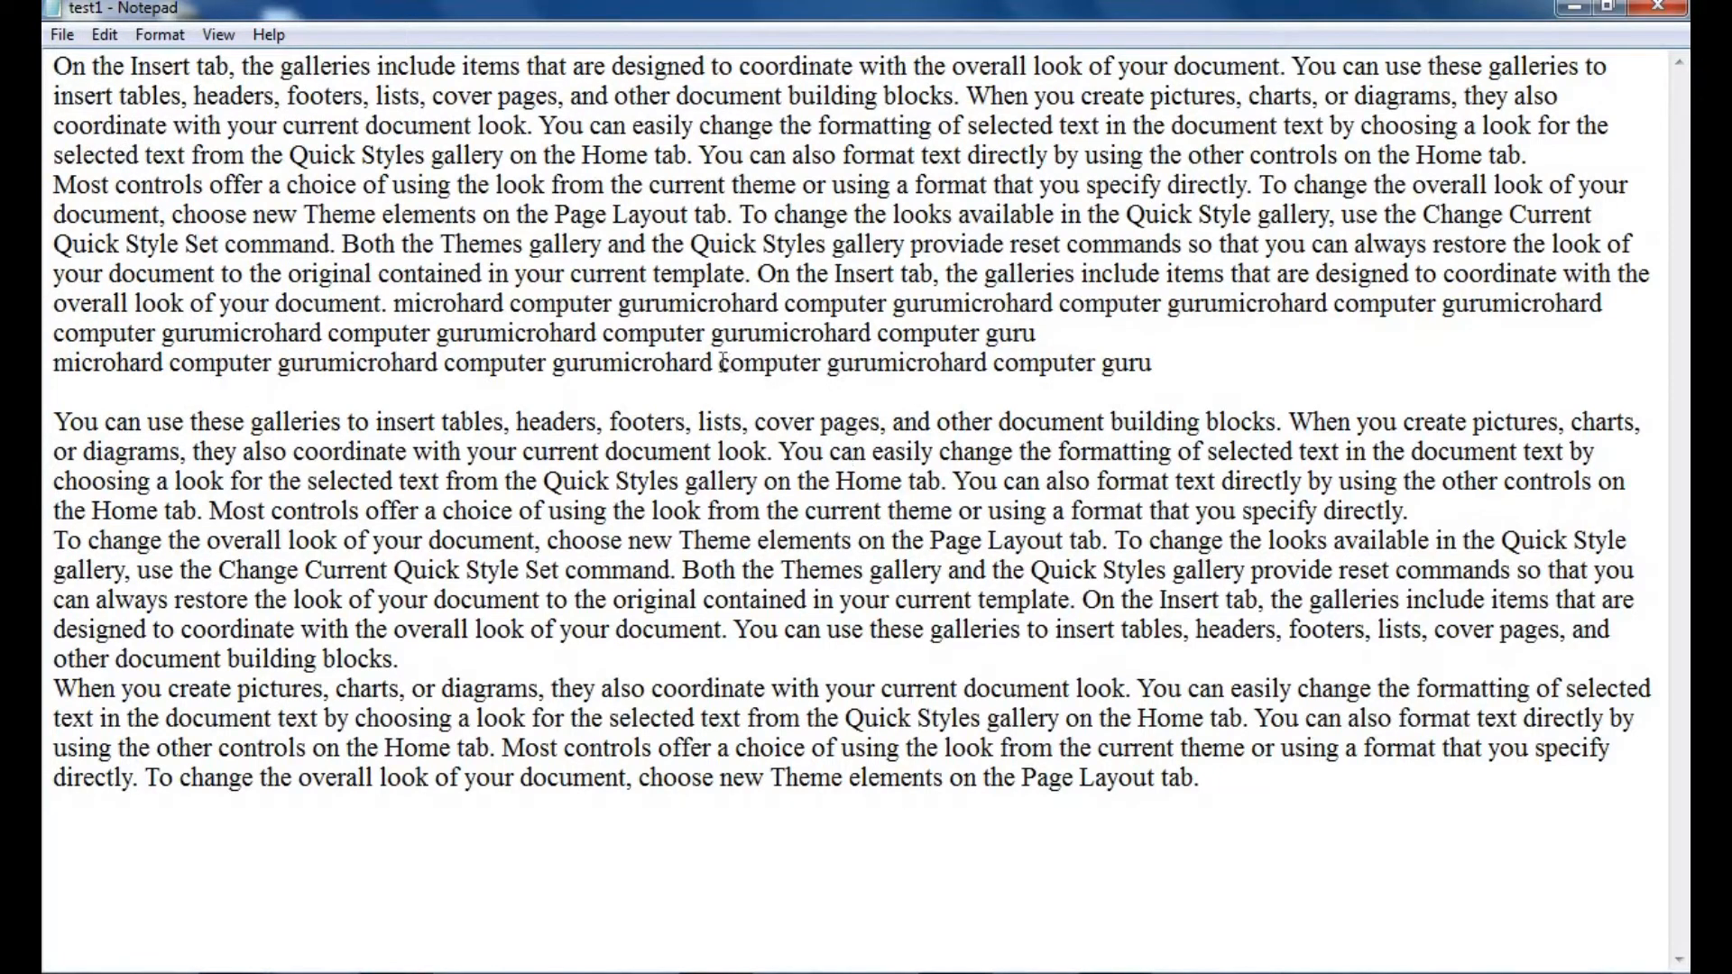
pyautogui.moveTo(721, 362); pyautogui.dragTo(821, 364)
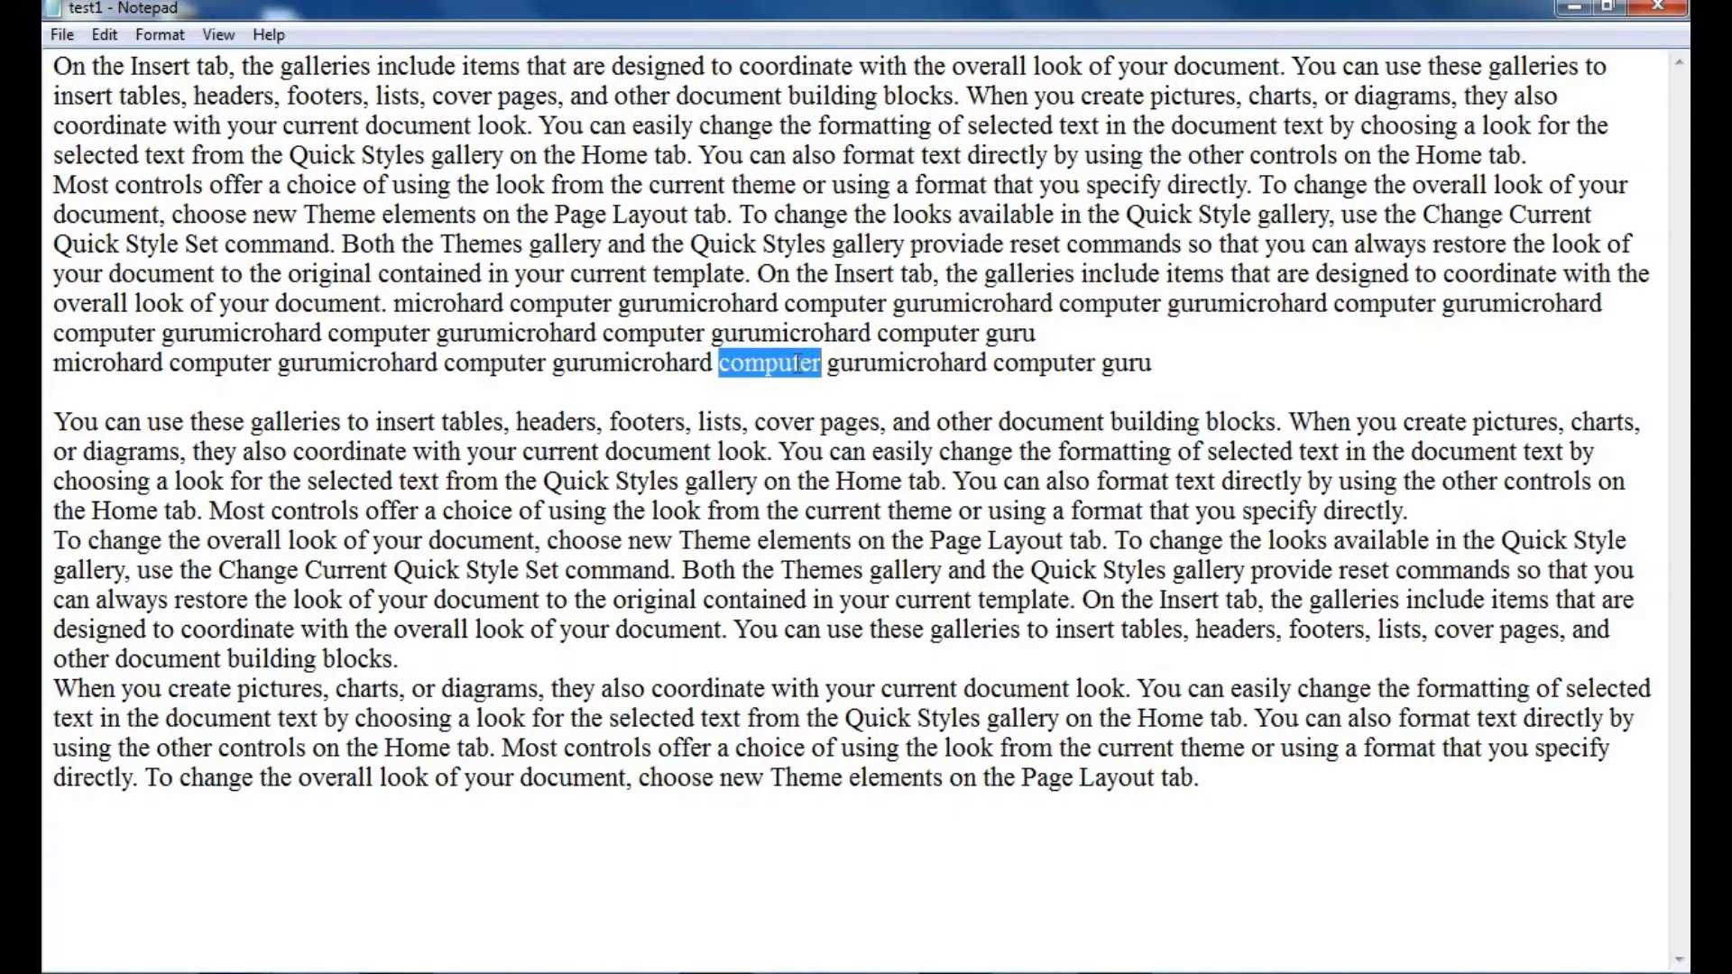
pyautogui.click(105, 34)
pyautogui.click(151, 105)
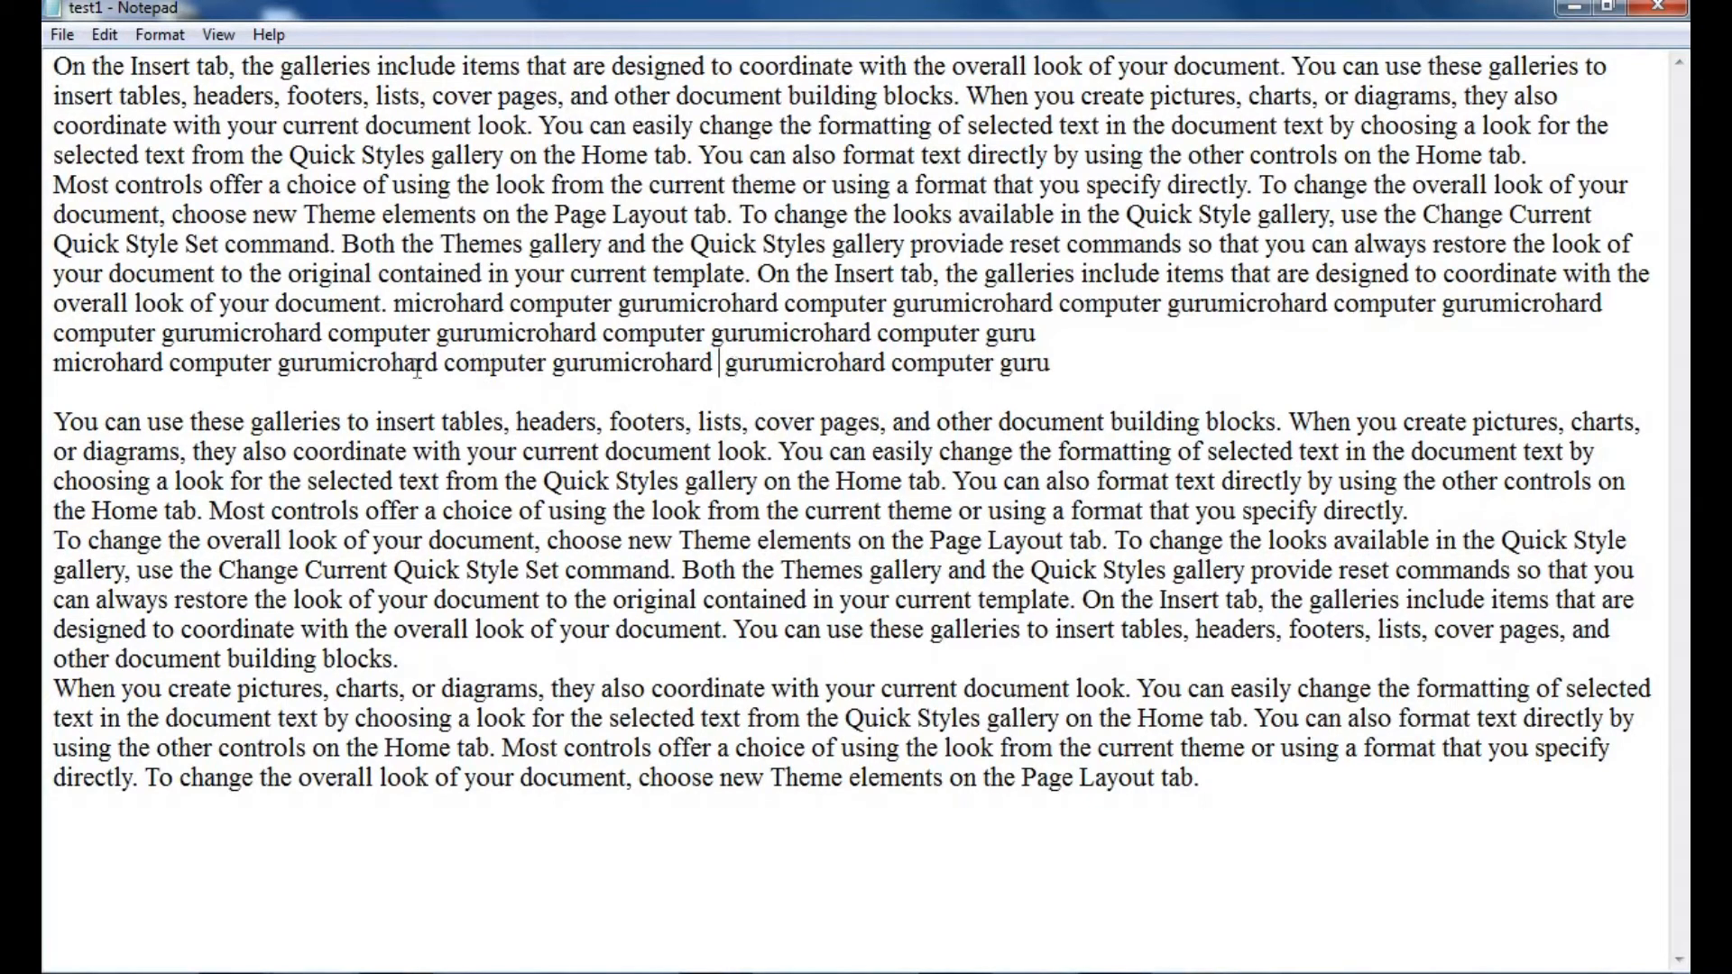
# - Copy the second "computer" in the last line of repeated phrases
pyautogui.doubleClick(493, 362)
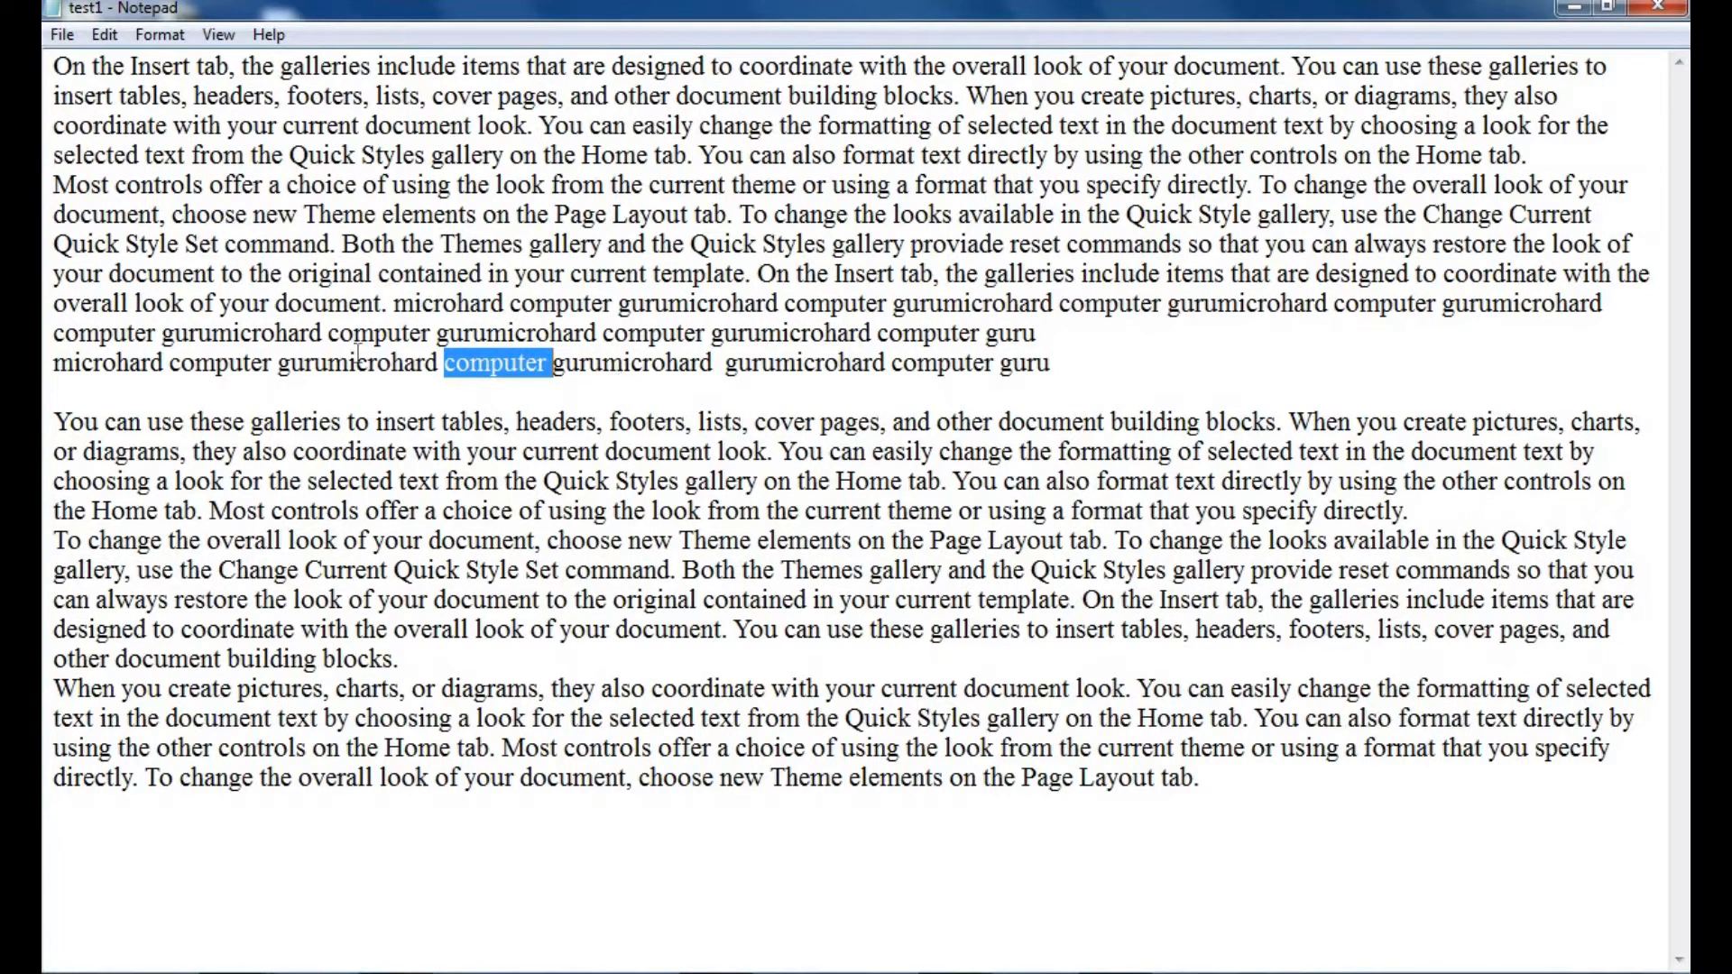
pyautogui.click(106, 36)
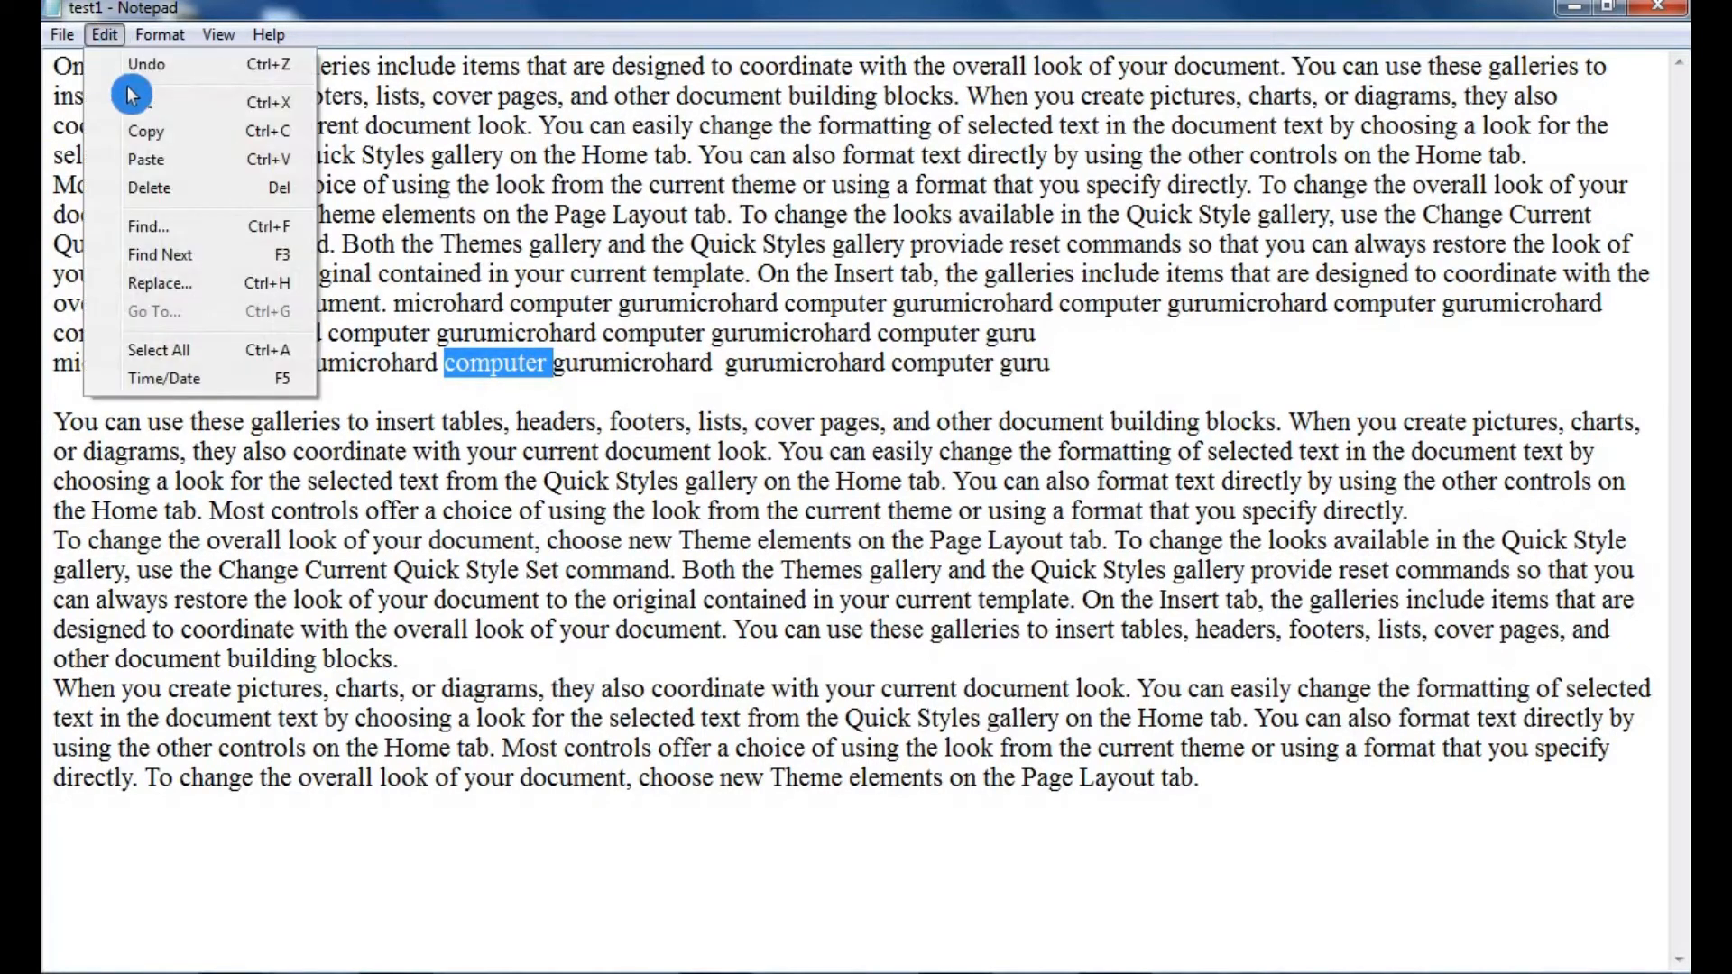
pyautogui.click(158, 131)
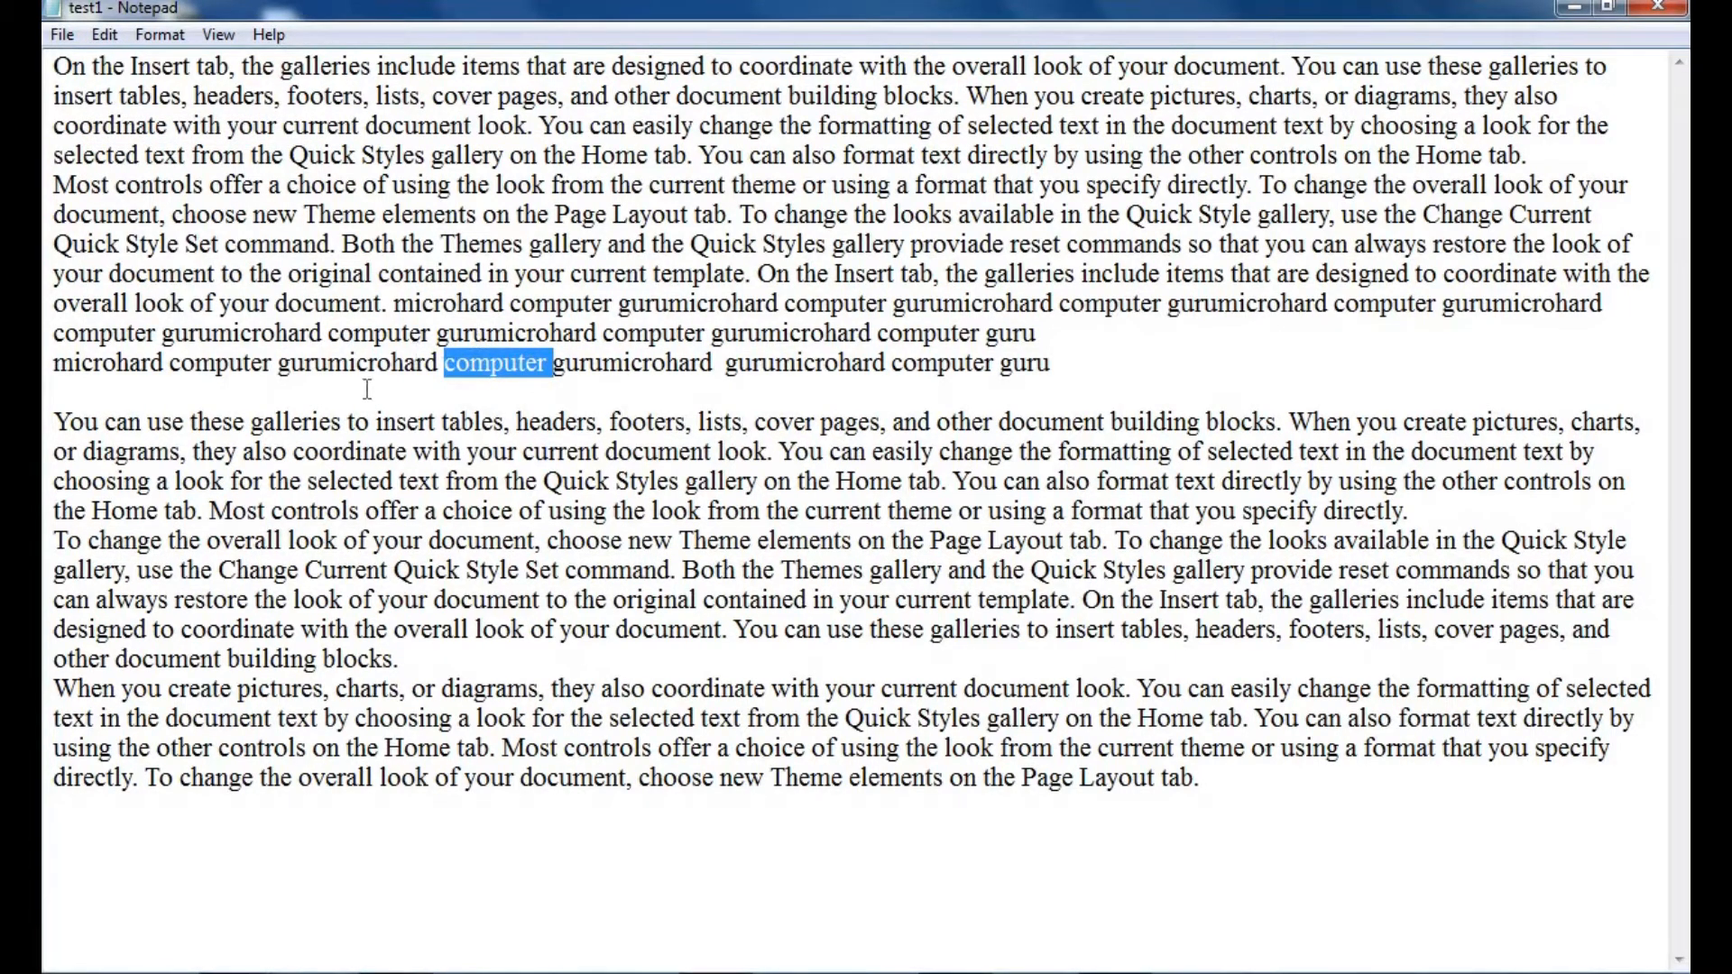
# - Add two new lines below the repeated phrases and paste "computer" indented on the line just above the next paragraph
pyautogui.click(107, 36)
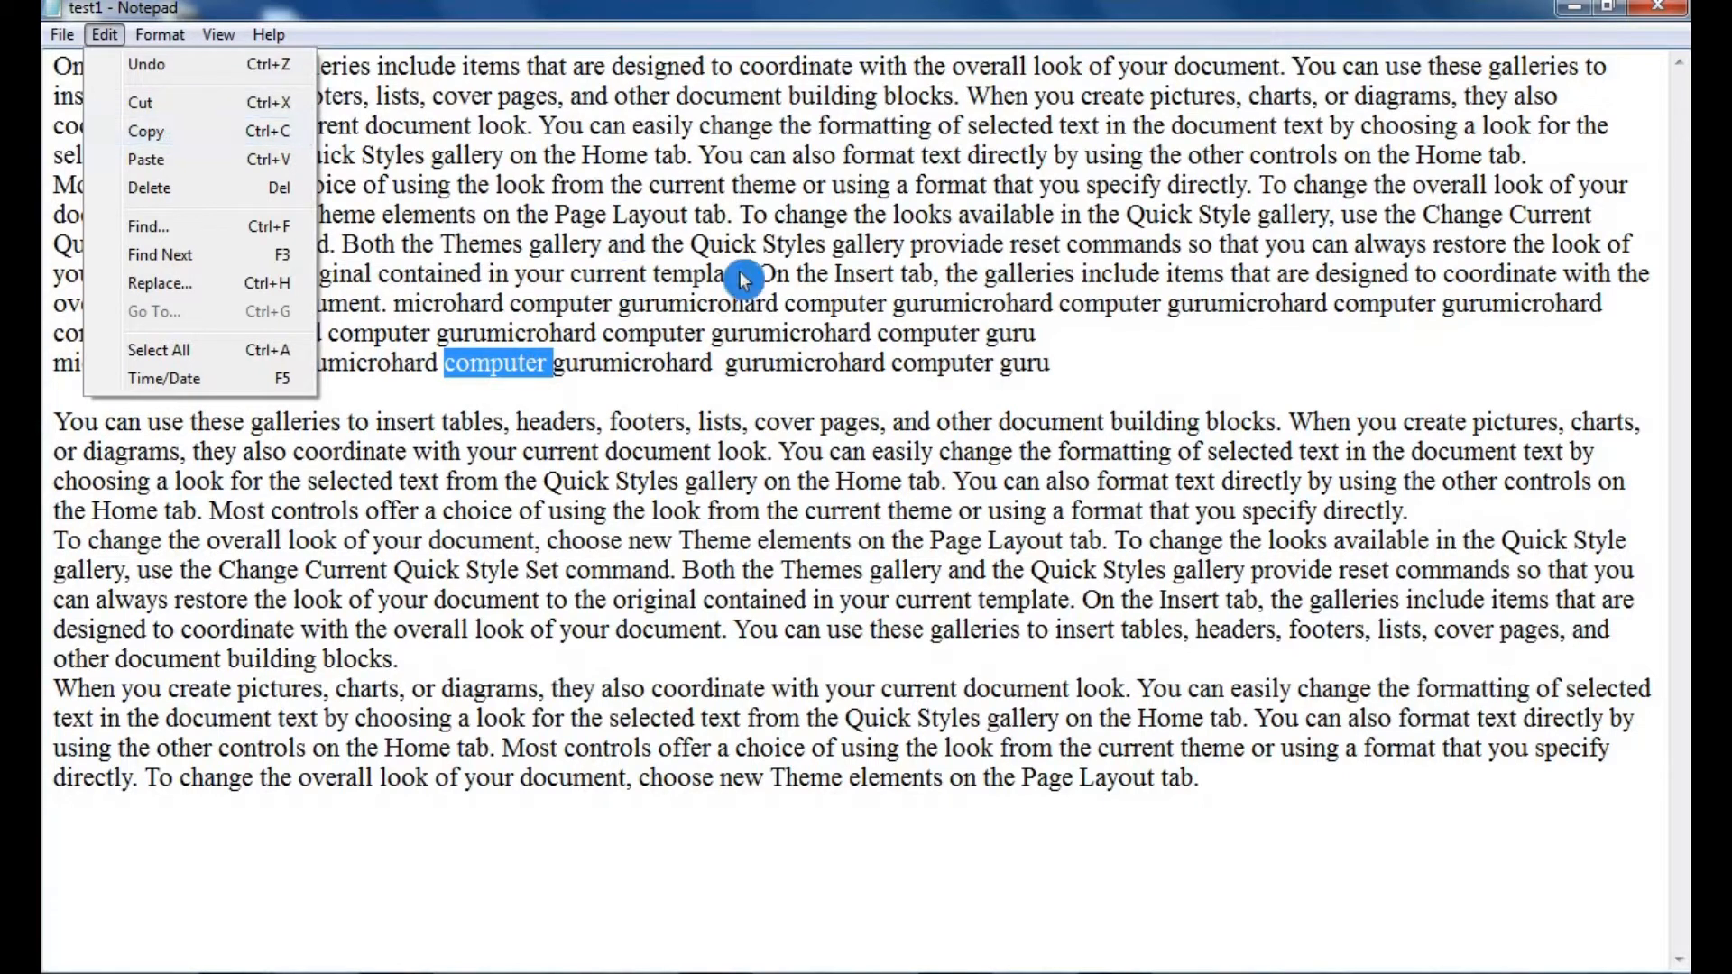
pyautogui.click(1091, 379)
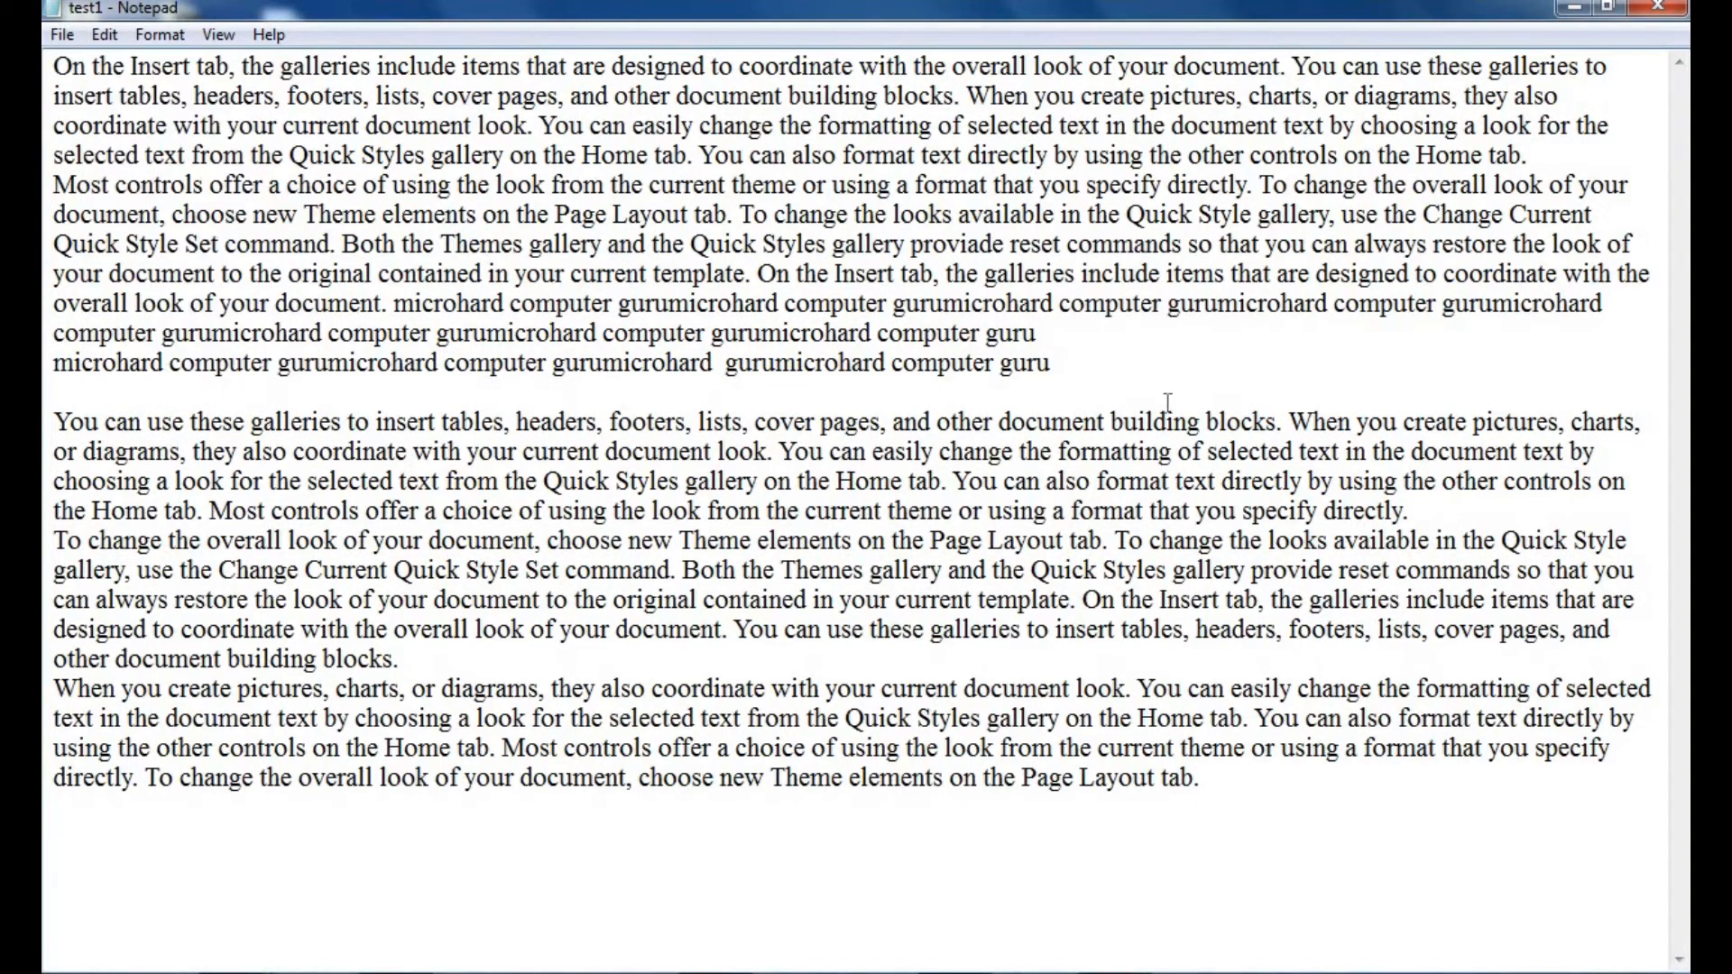
pyautogui.press('Return')
pyautogui.press('Return')
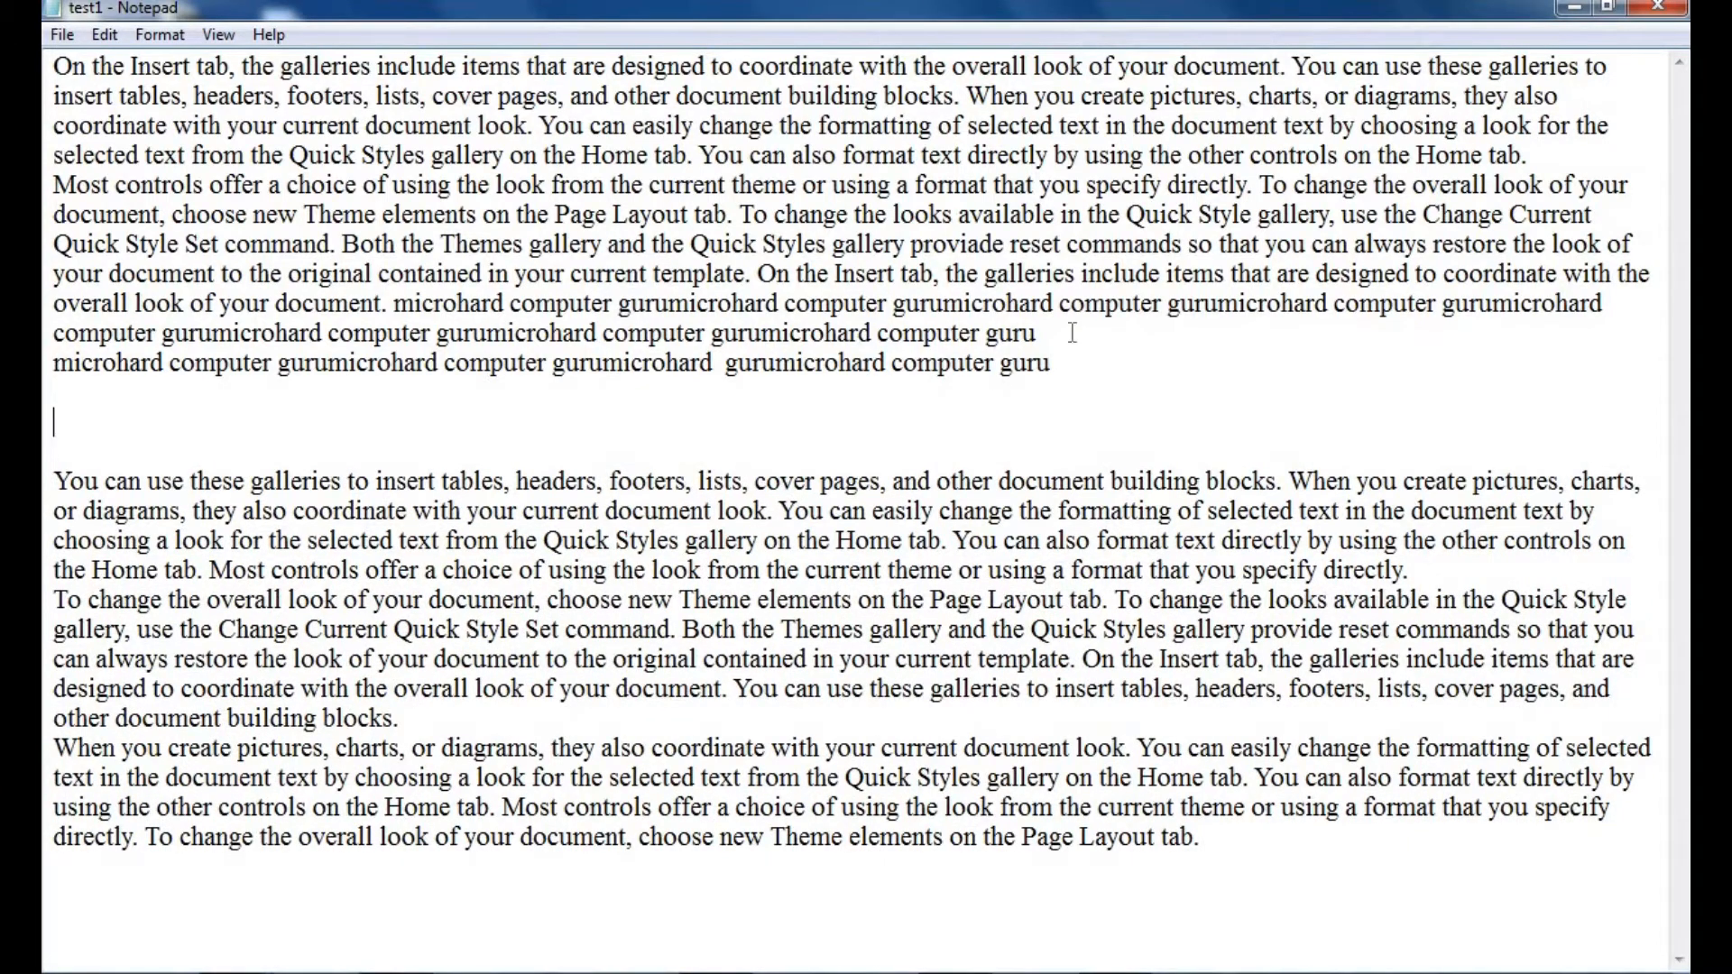
pyautogui.click(105, 34)
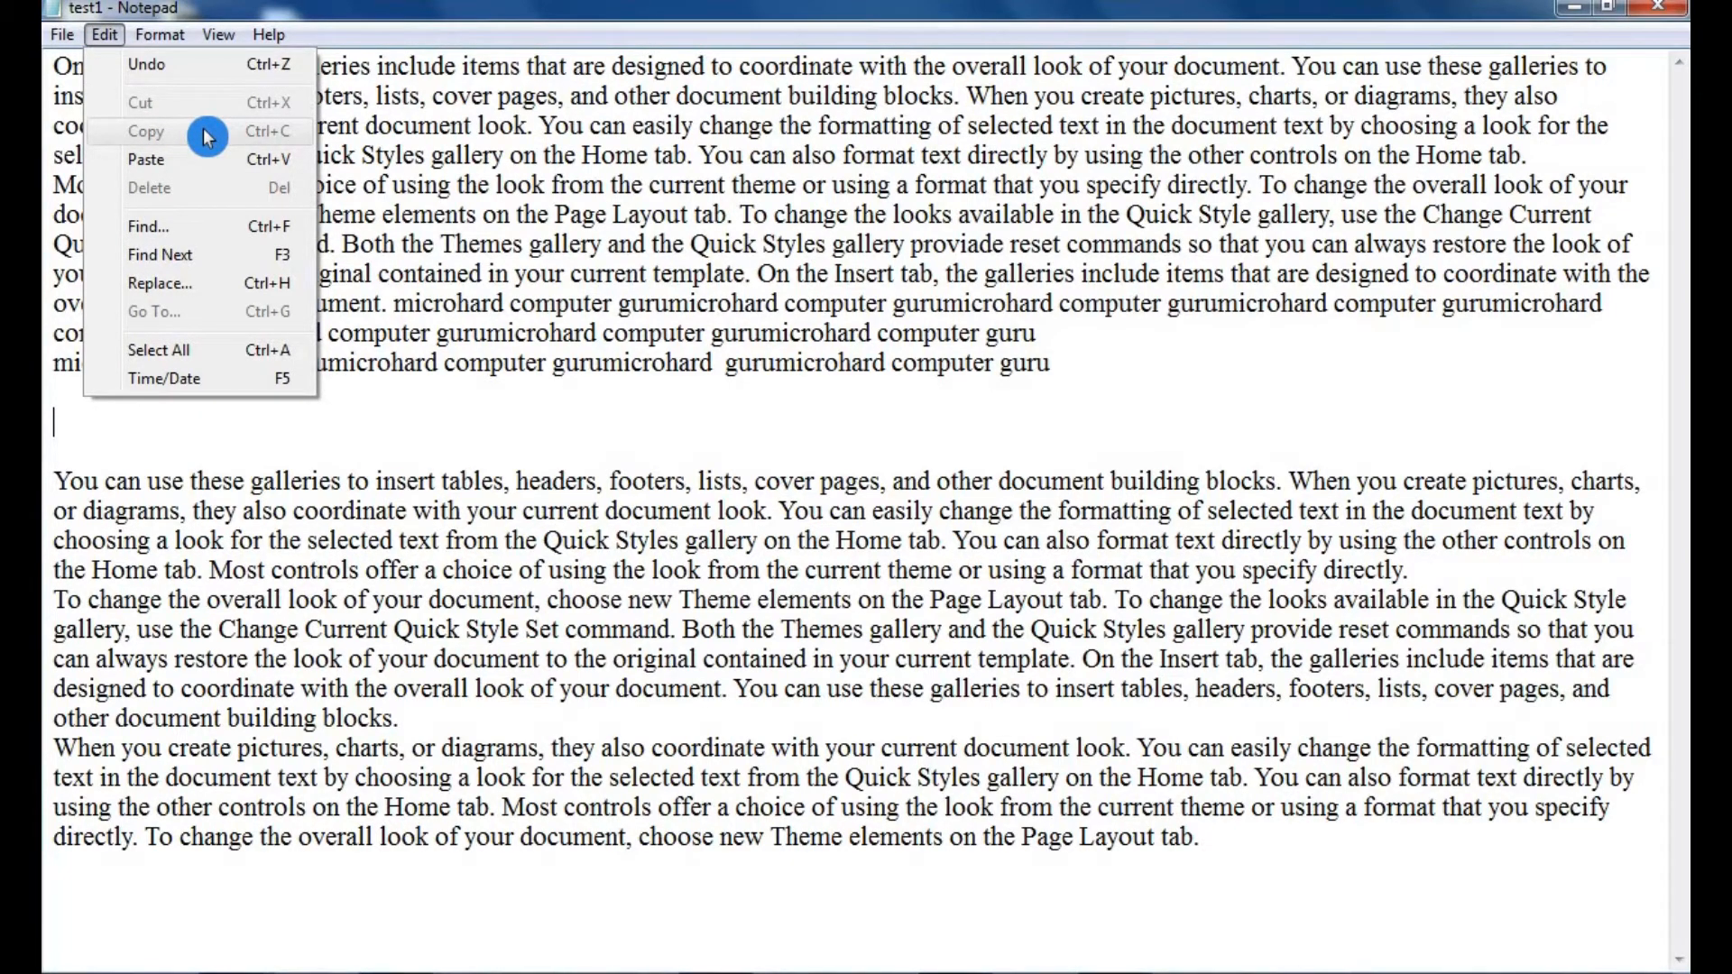
pyautogui.click(91, 446)
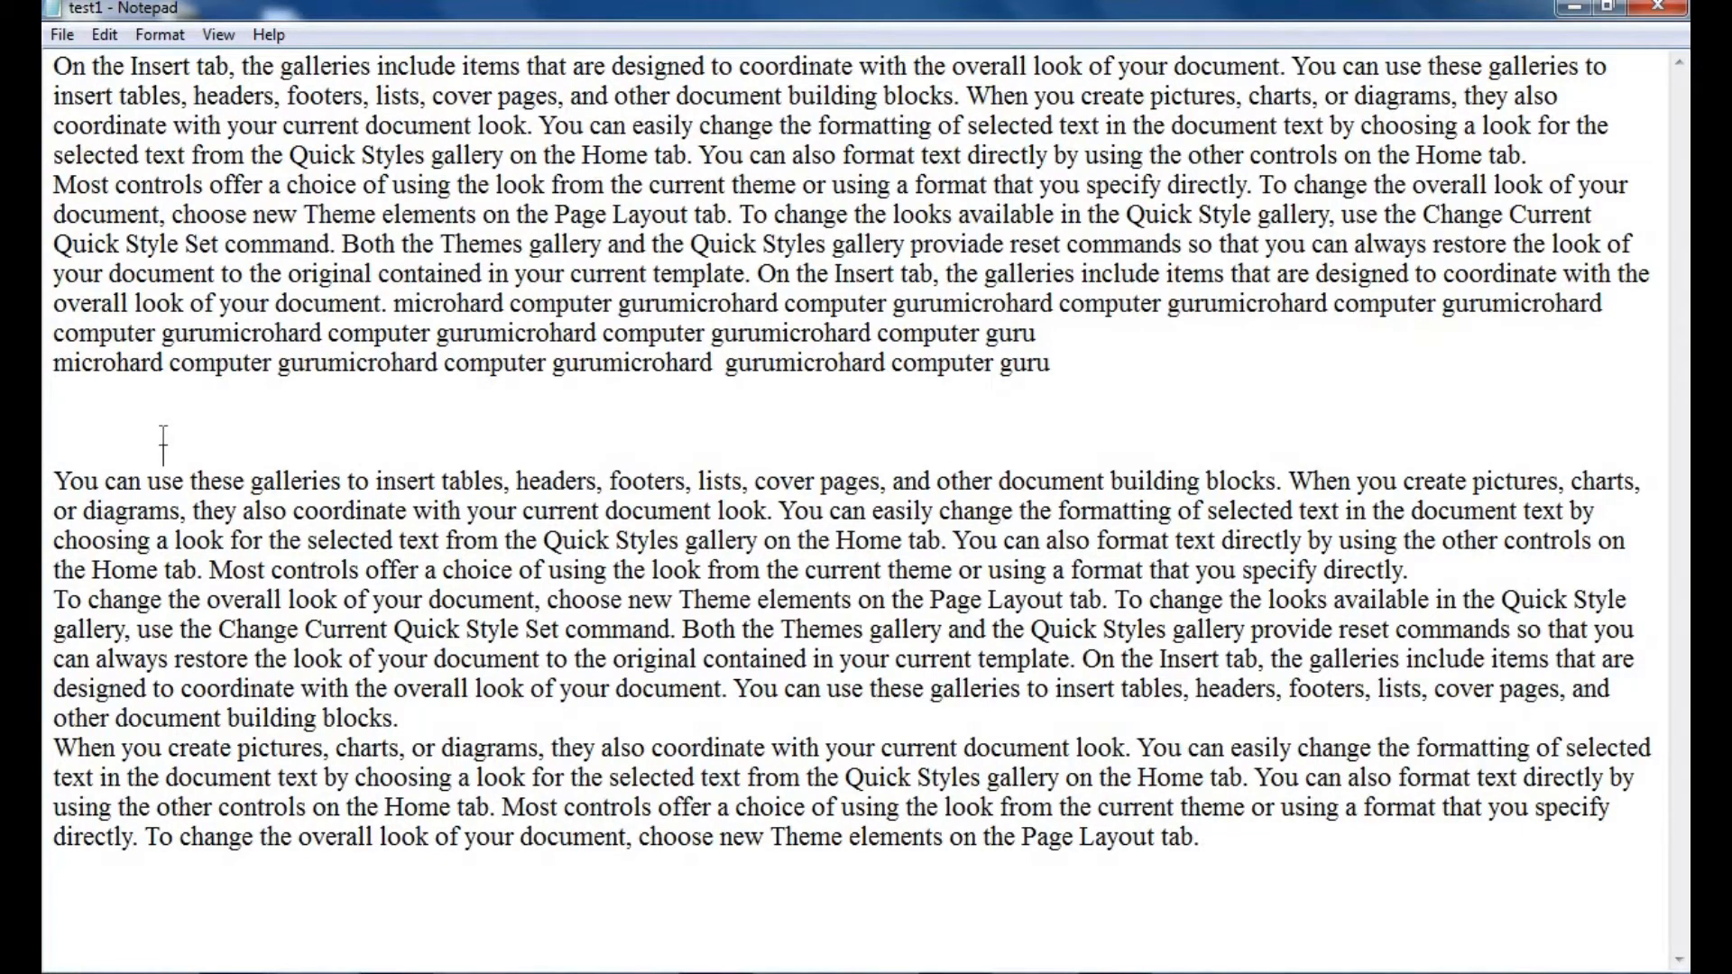
pyautogui.click(104, 37)
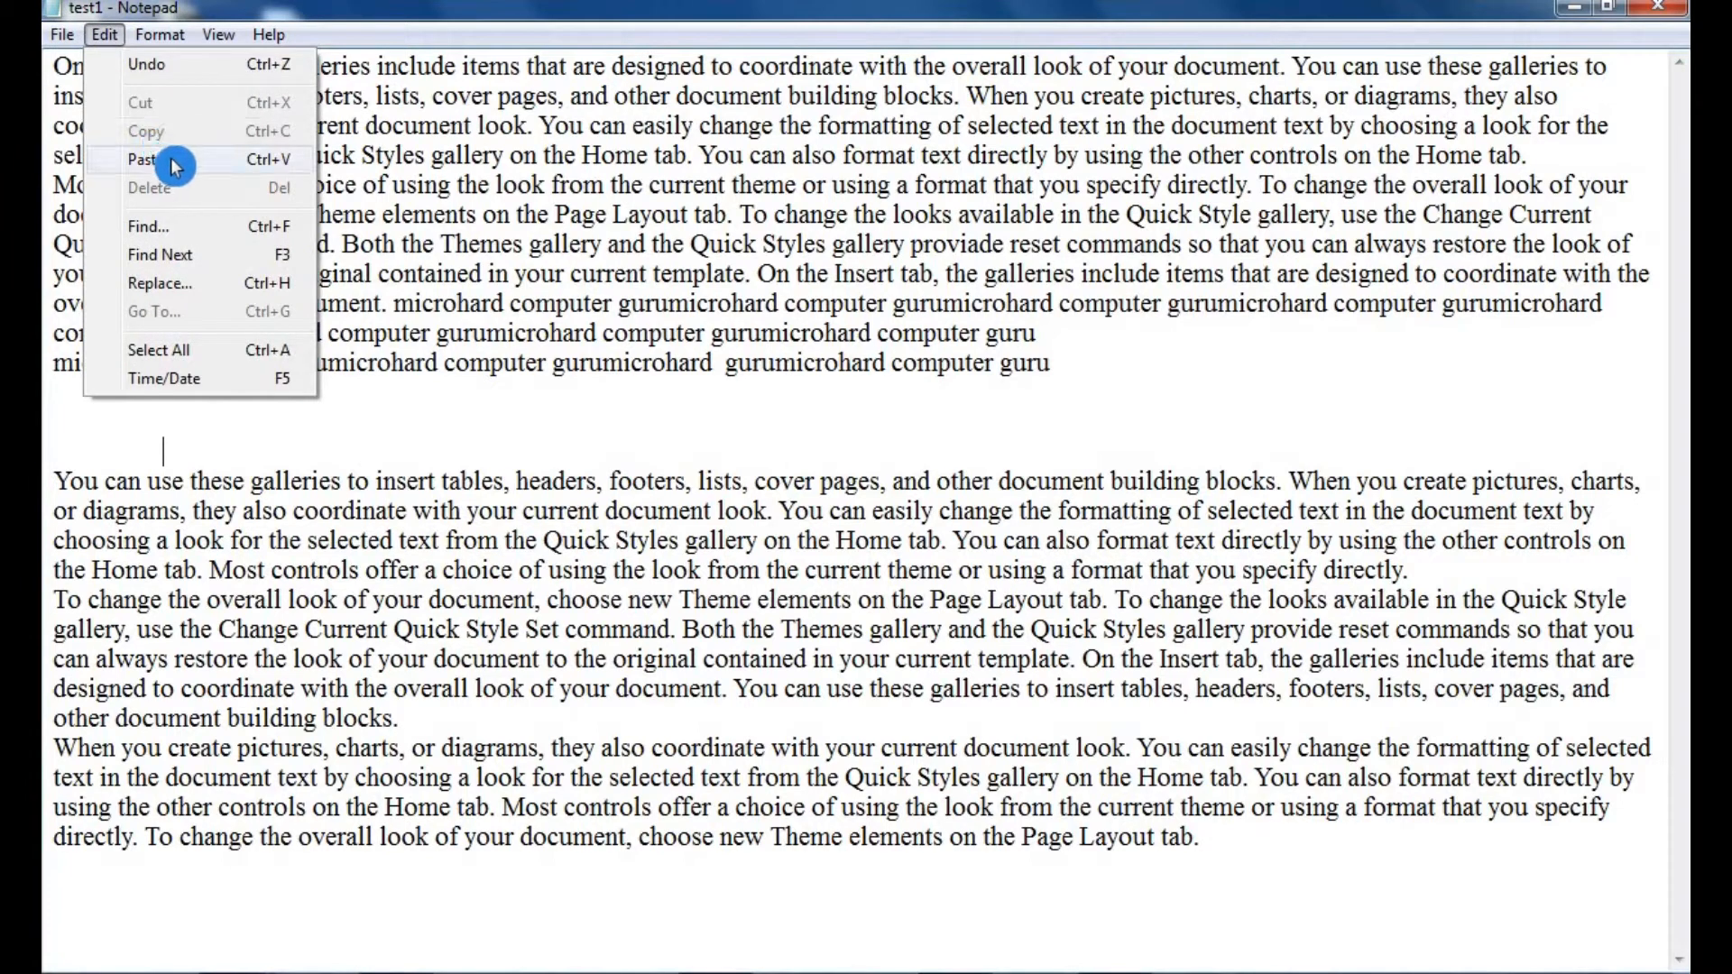
pyautogui.click(174, 165)
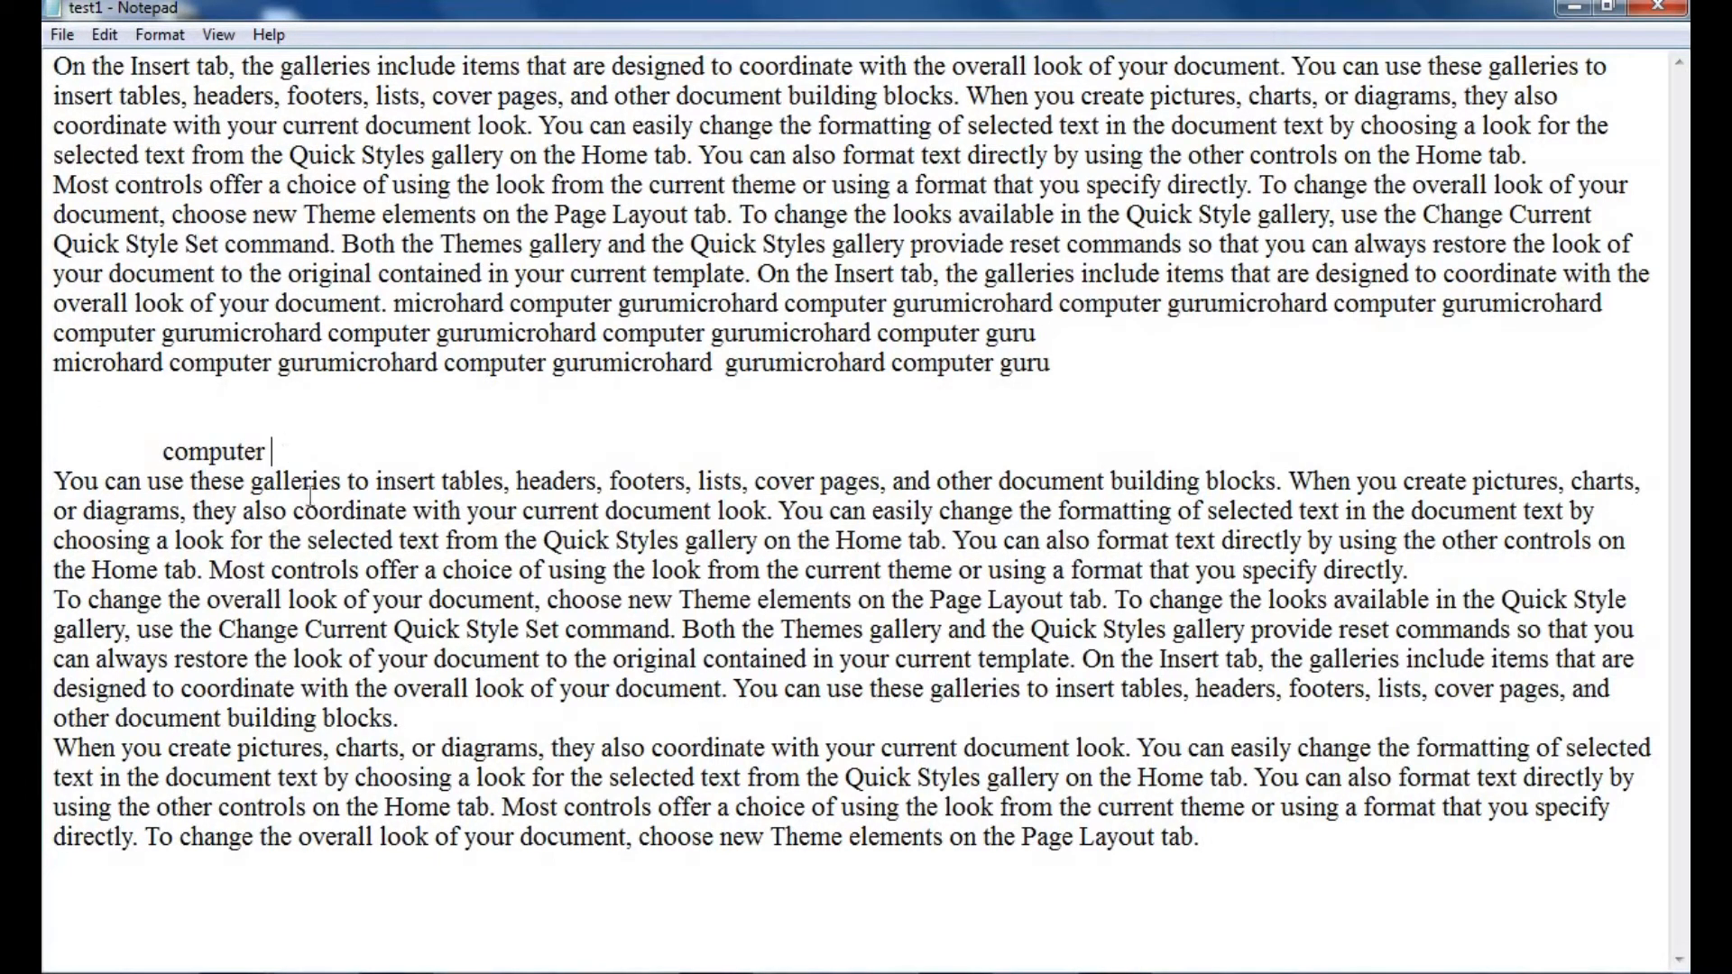
# - Delete the whole text block above the pasted "computer", from the first paragraph through the repeated phrase lines
pyautogui.click(225, 422)
pyautogui.click(105, 34)
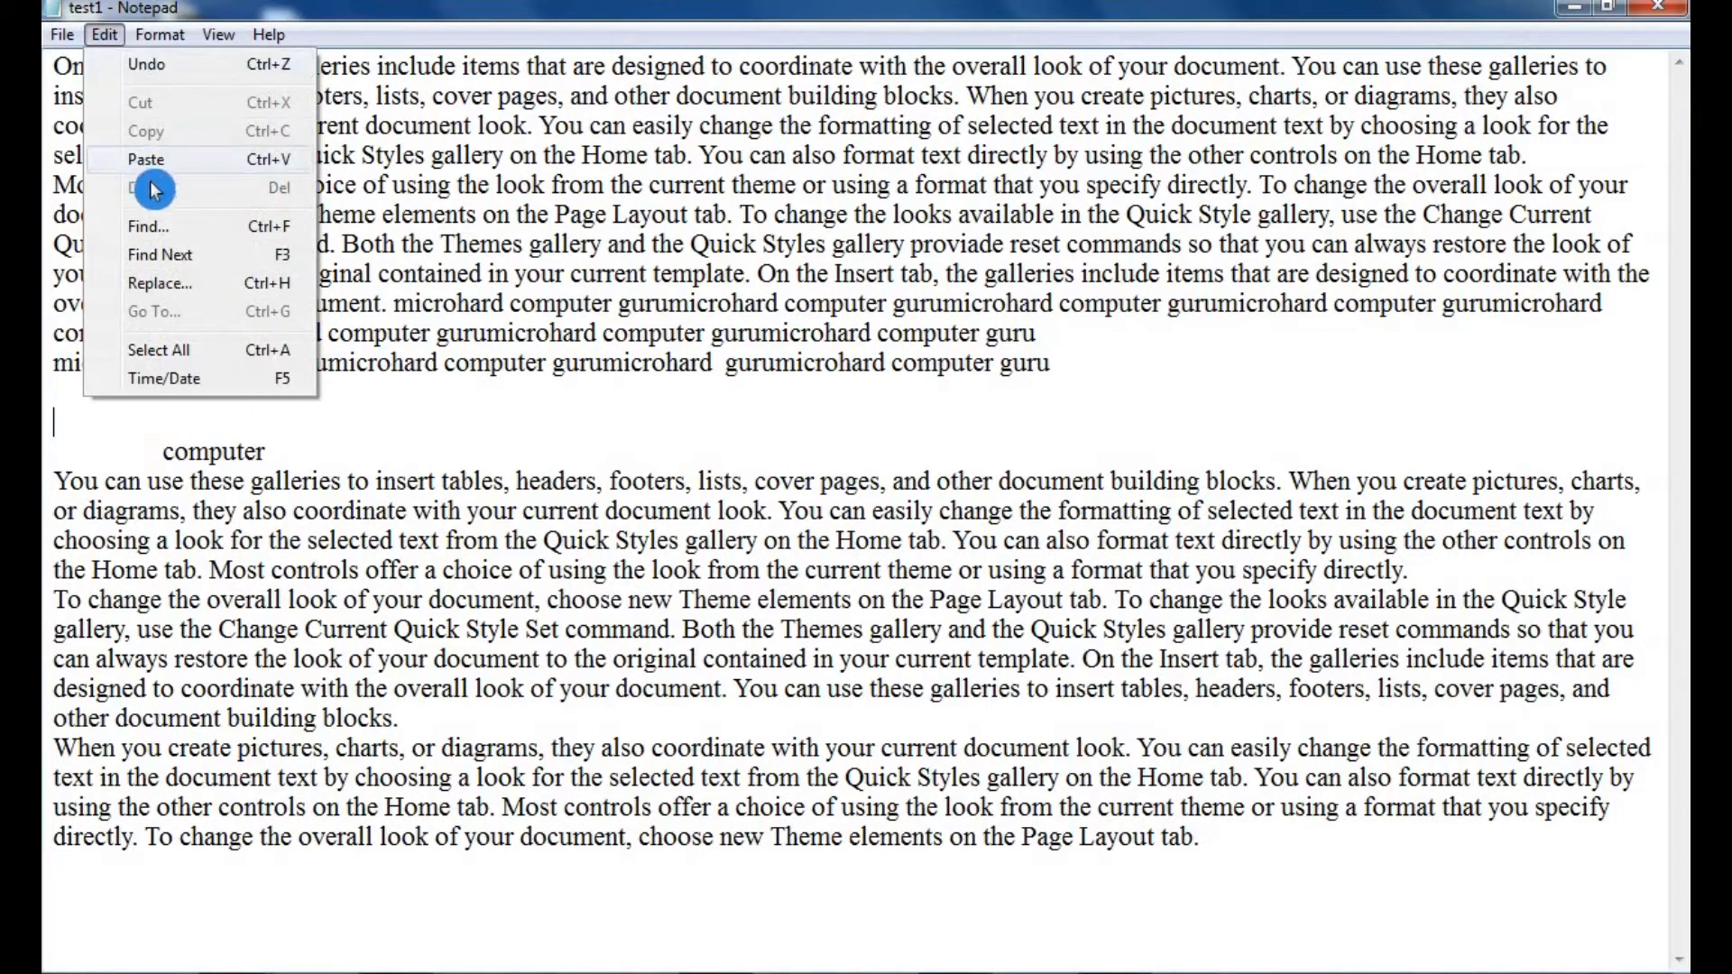
pyautogui.click(615, 217)
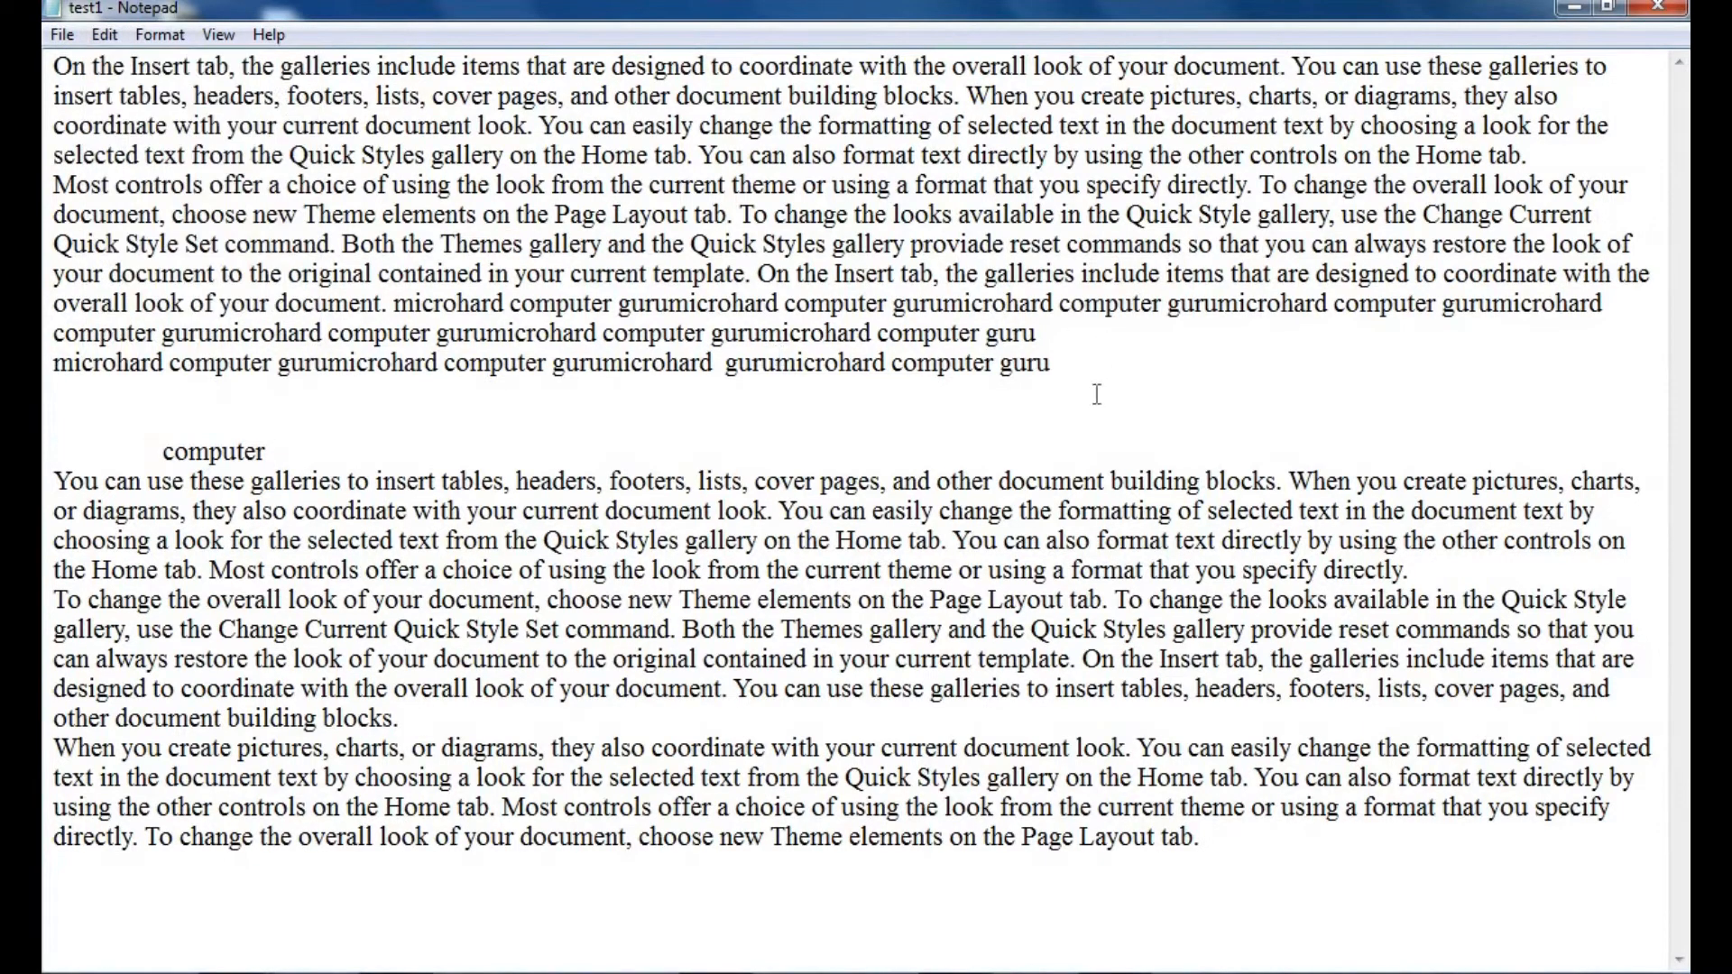
pyautogui.moveTo(1102, 376); pyautogui.dragTo(45, 20)
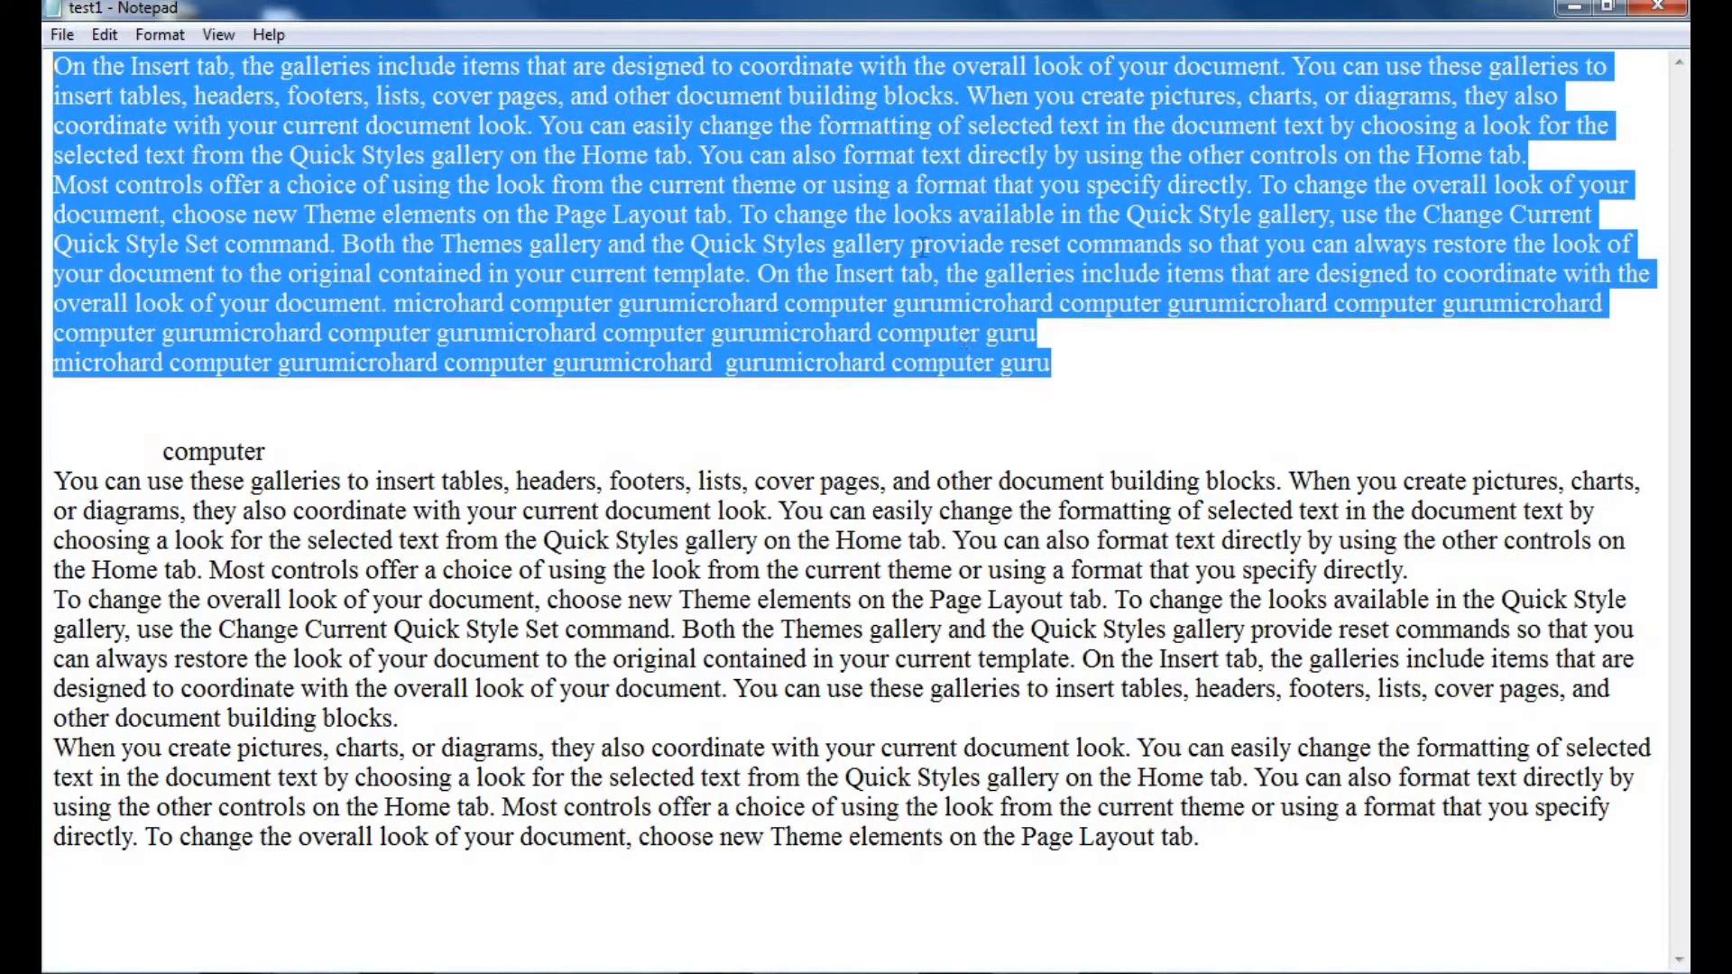
pyautogui.click(103, 34)
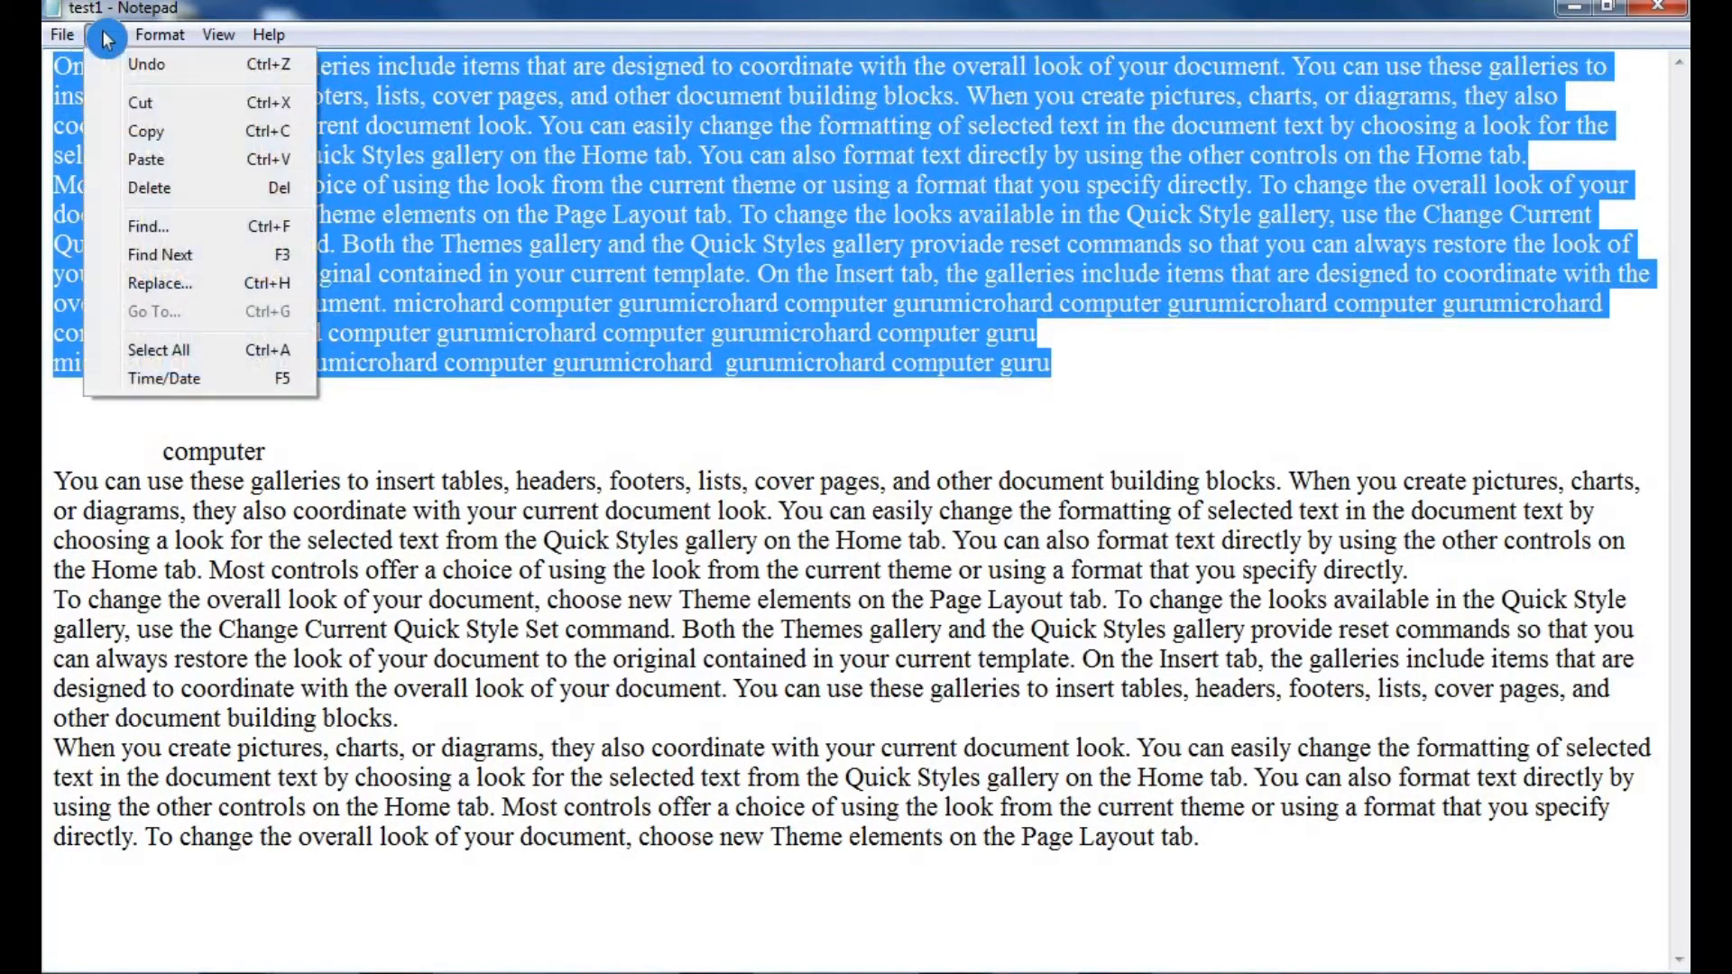
pyautogui.click(167, 188)
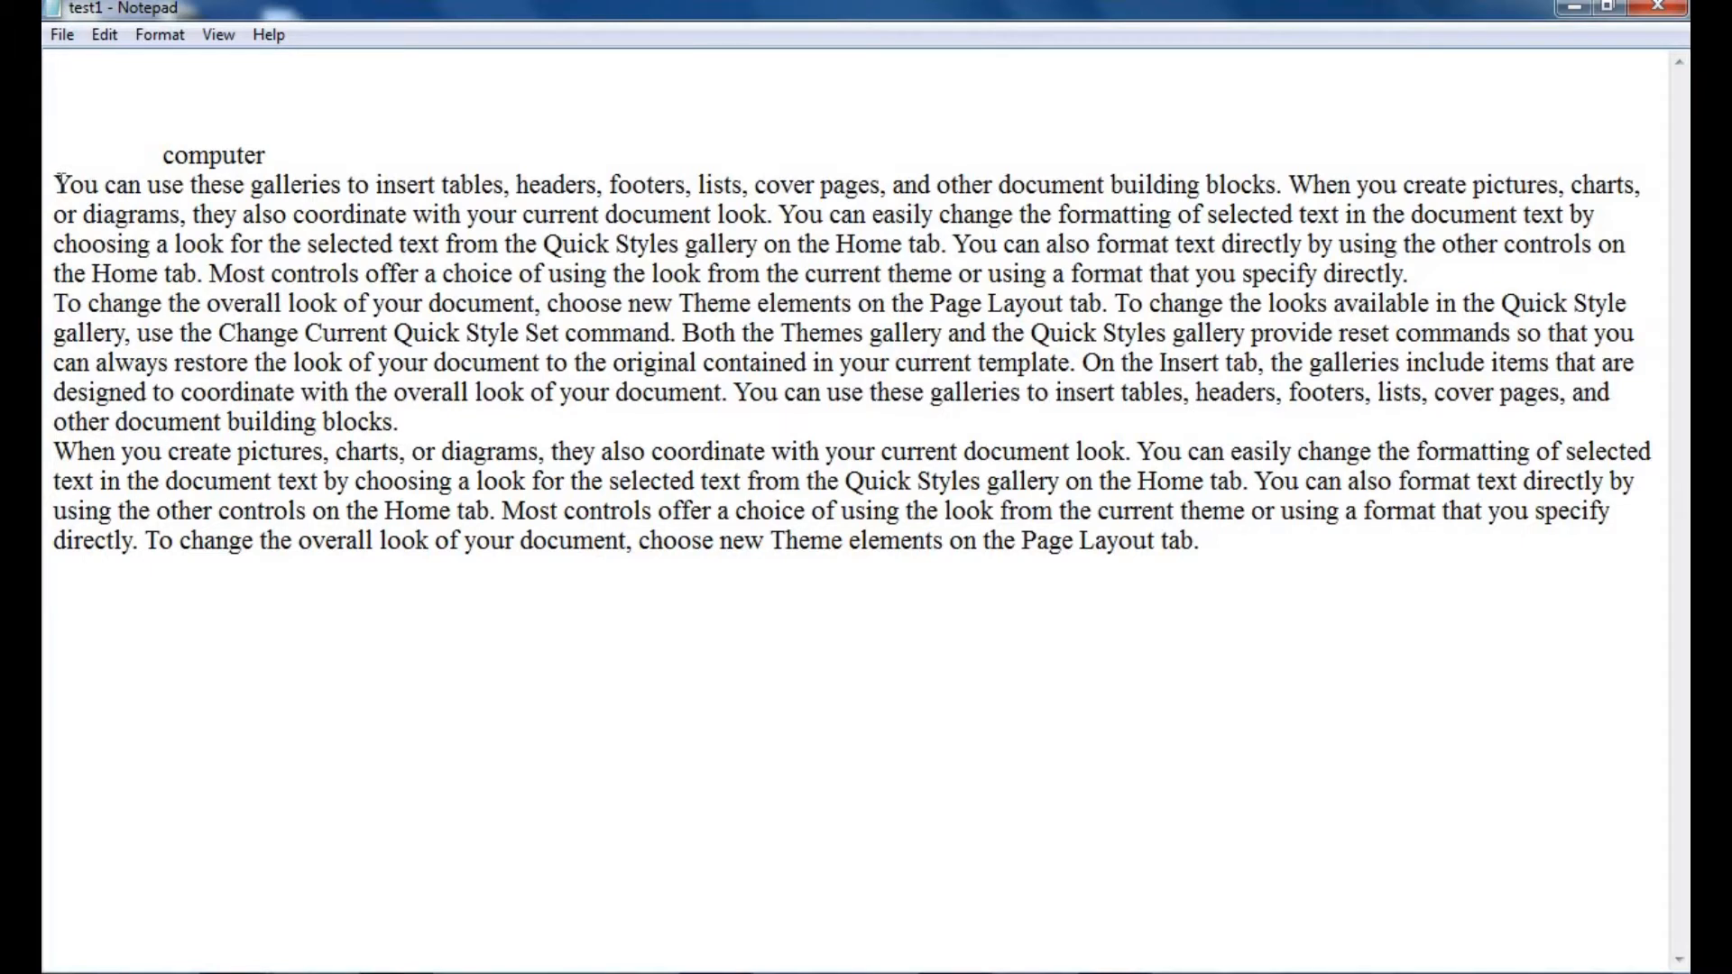
# - Search downward from the start of the document for the first occurrence of "the"
pyautogui.click(104, 34)
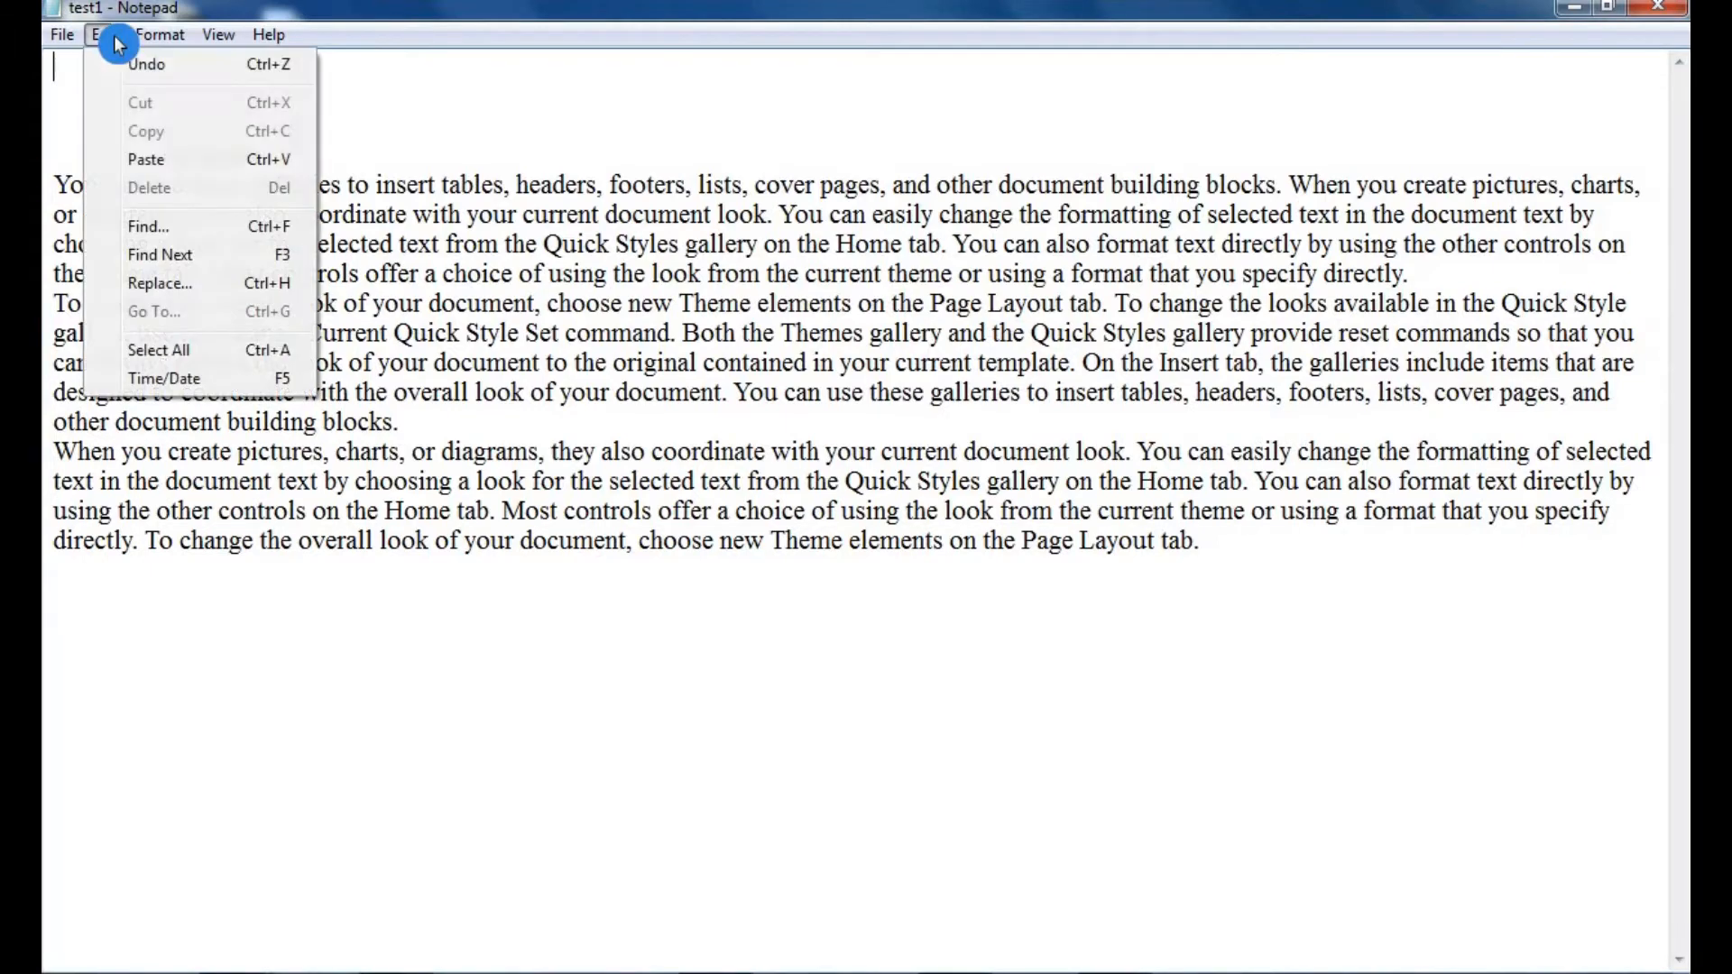
pyautogui.click(203, 225)
pyautogui.moveTo(275, 226); pyautogui.dragTo(712, 237)
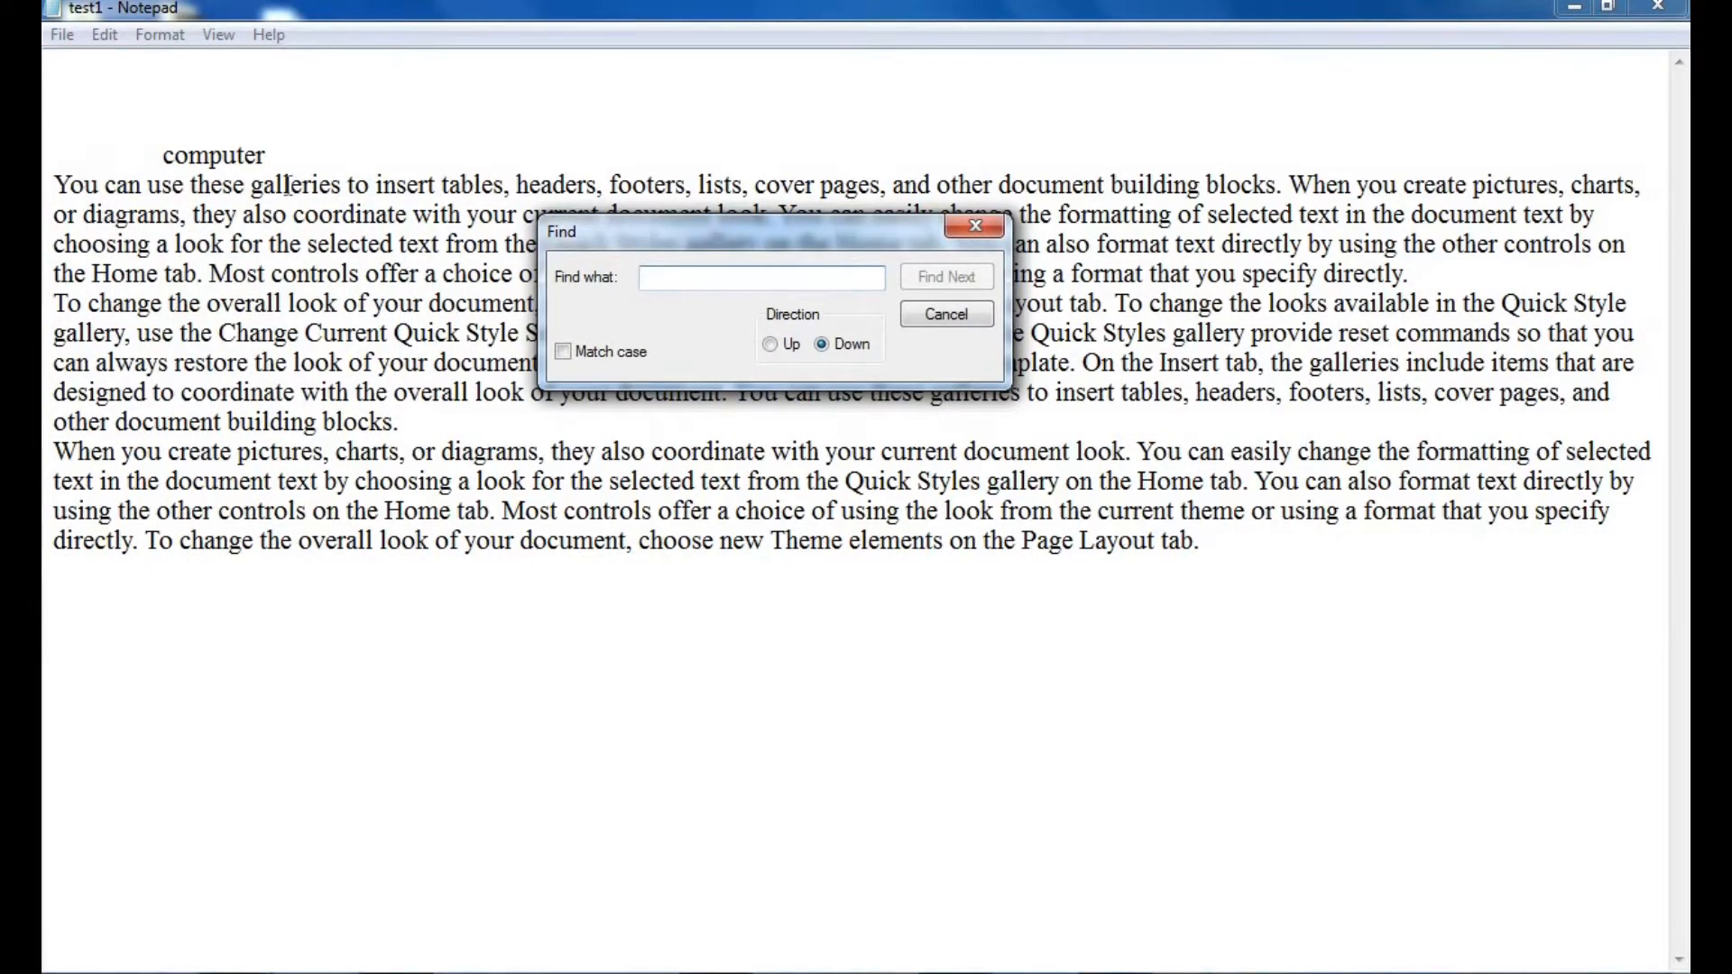
pyautogui.click(625, 285)
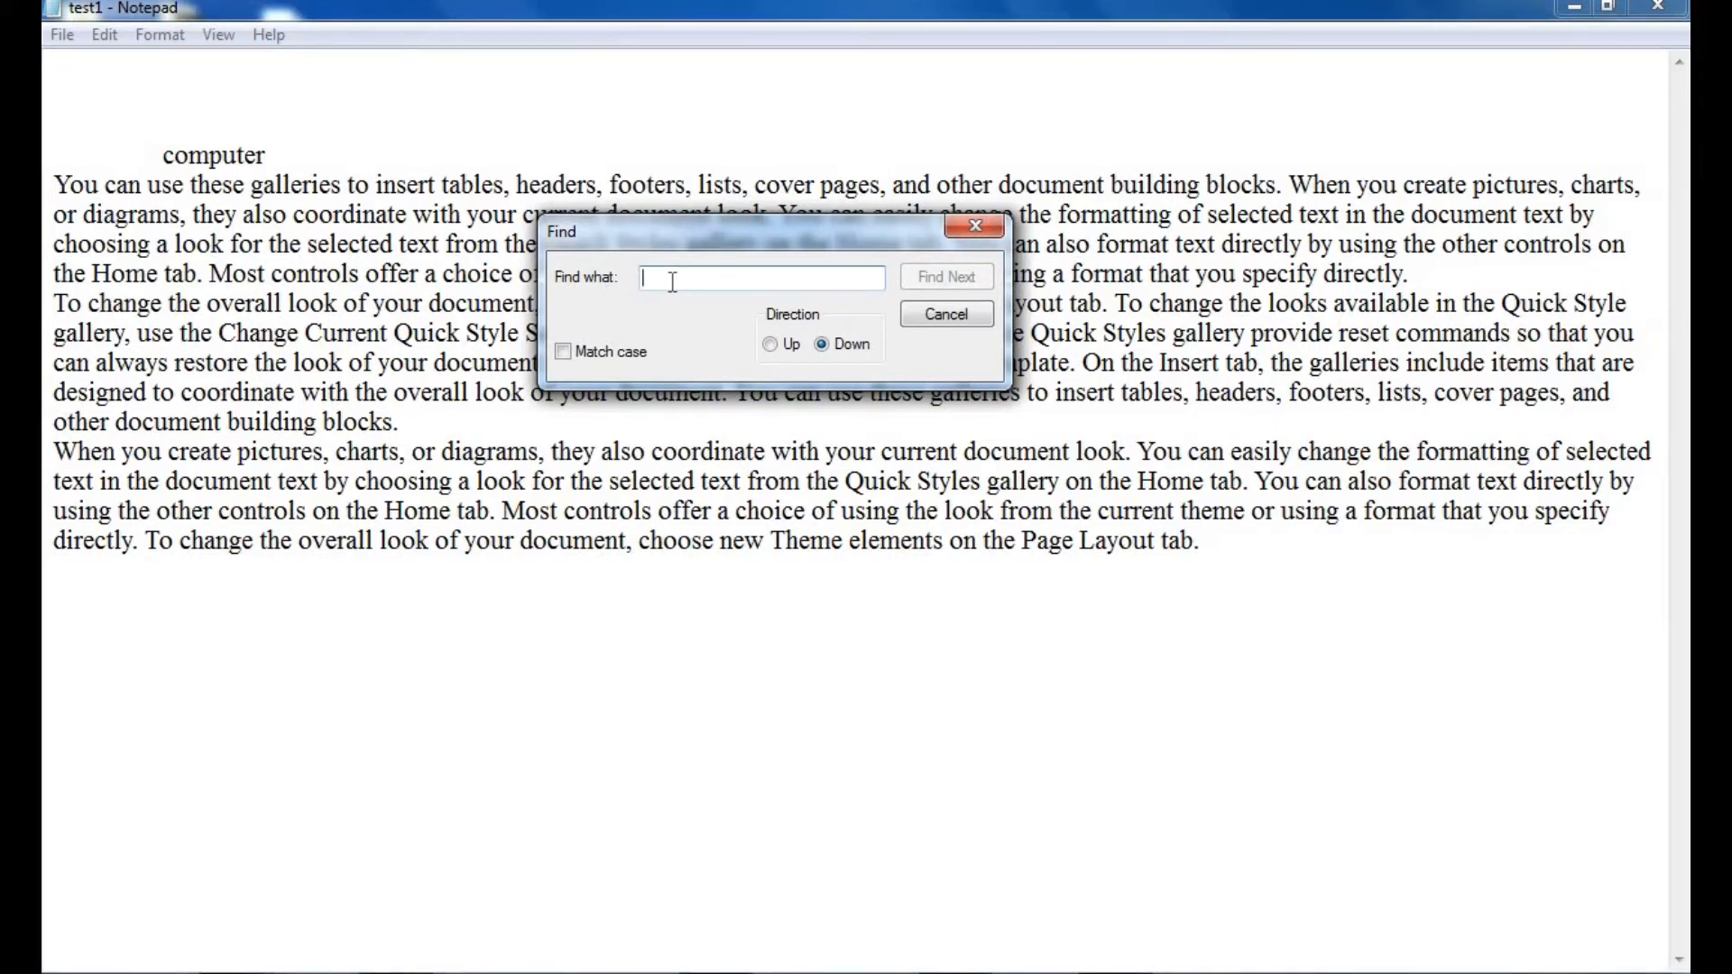
pyautogui.write('the')
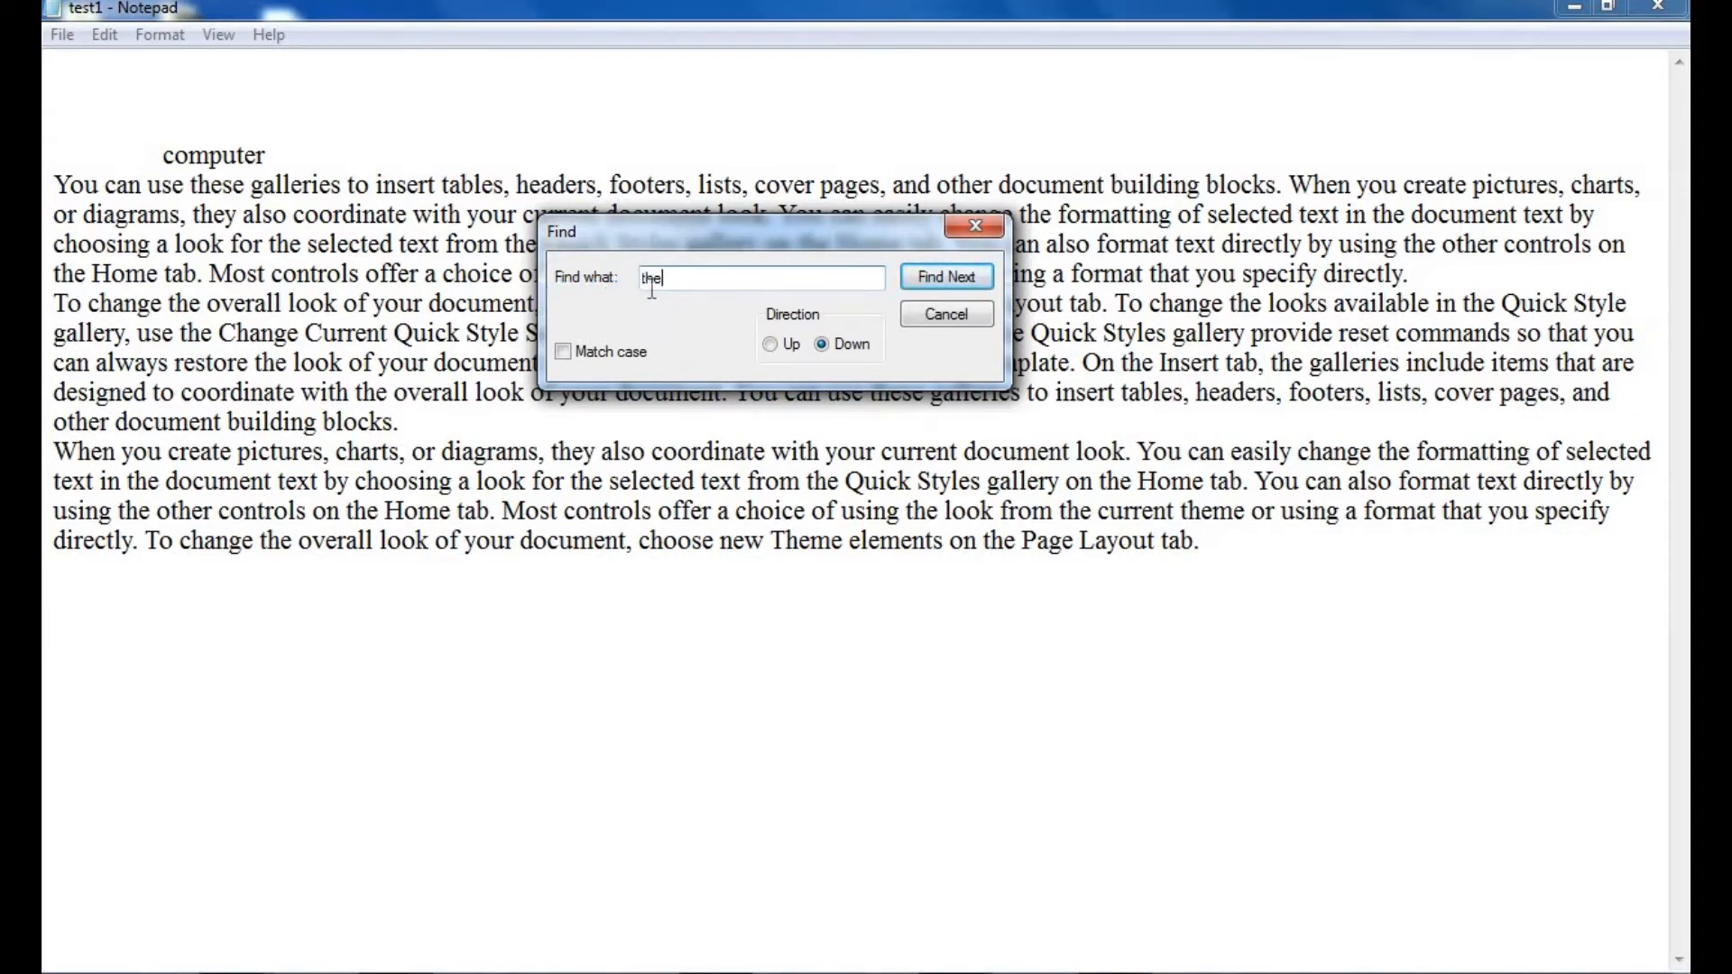
pyautogui.click(942, 285)
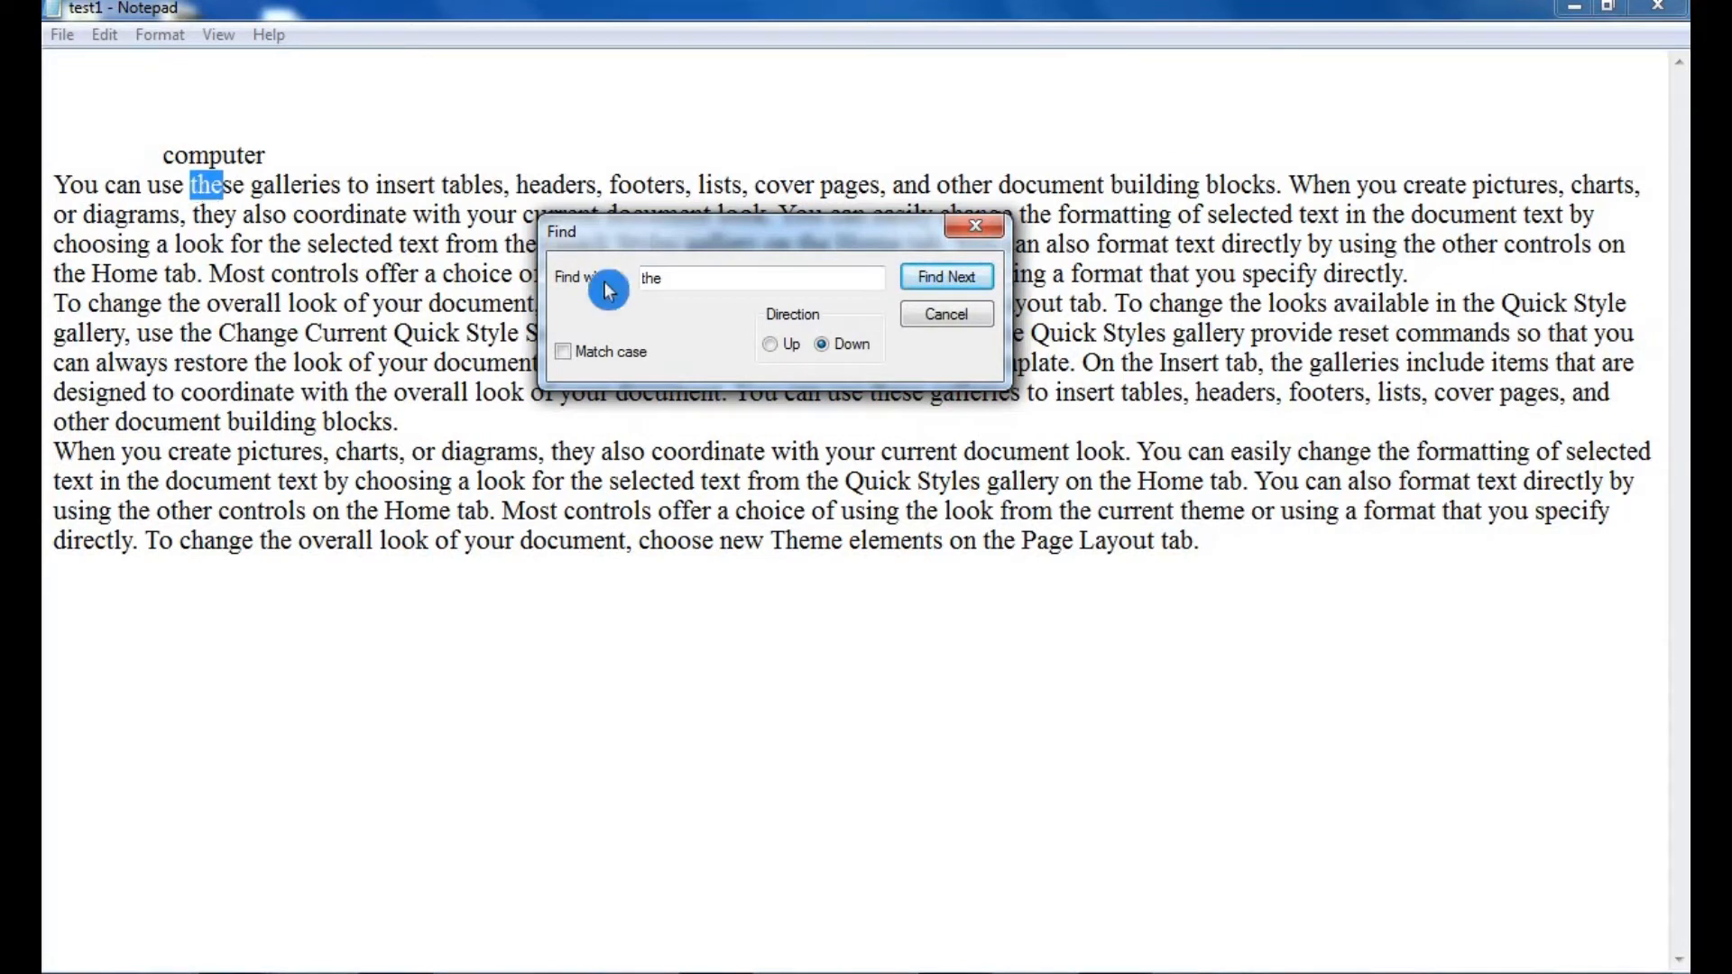
# - Step downward through the further matches of "the" as far as "other" in the second paragraph's last line
pyautogui.click(960, 287)
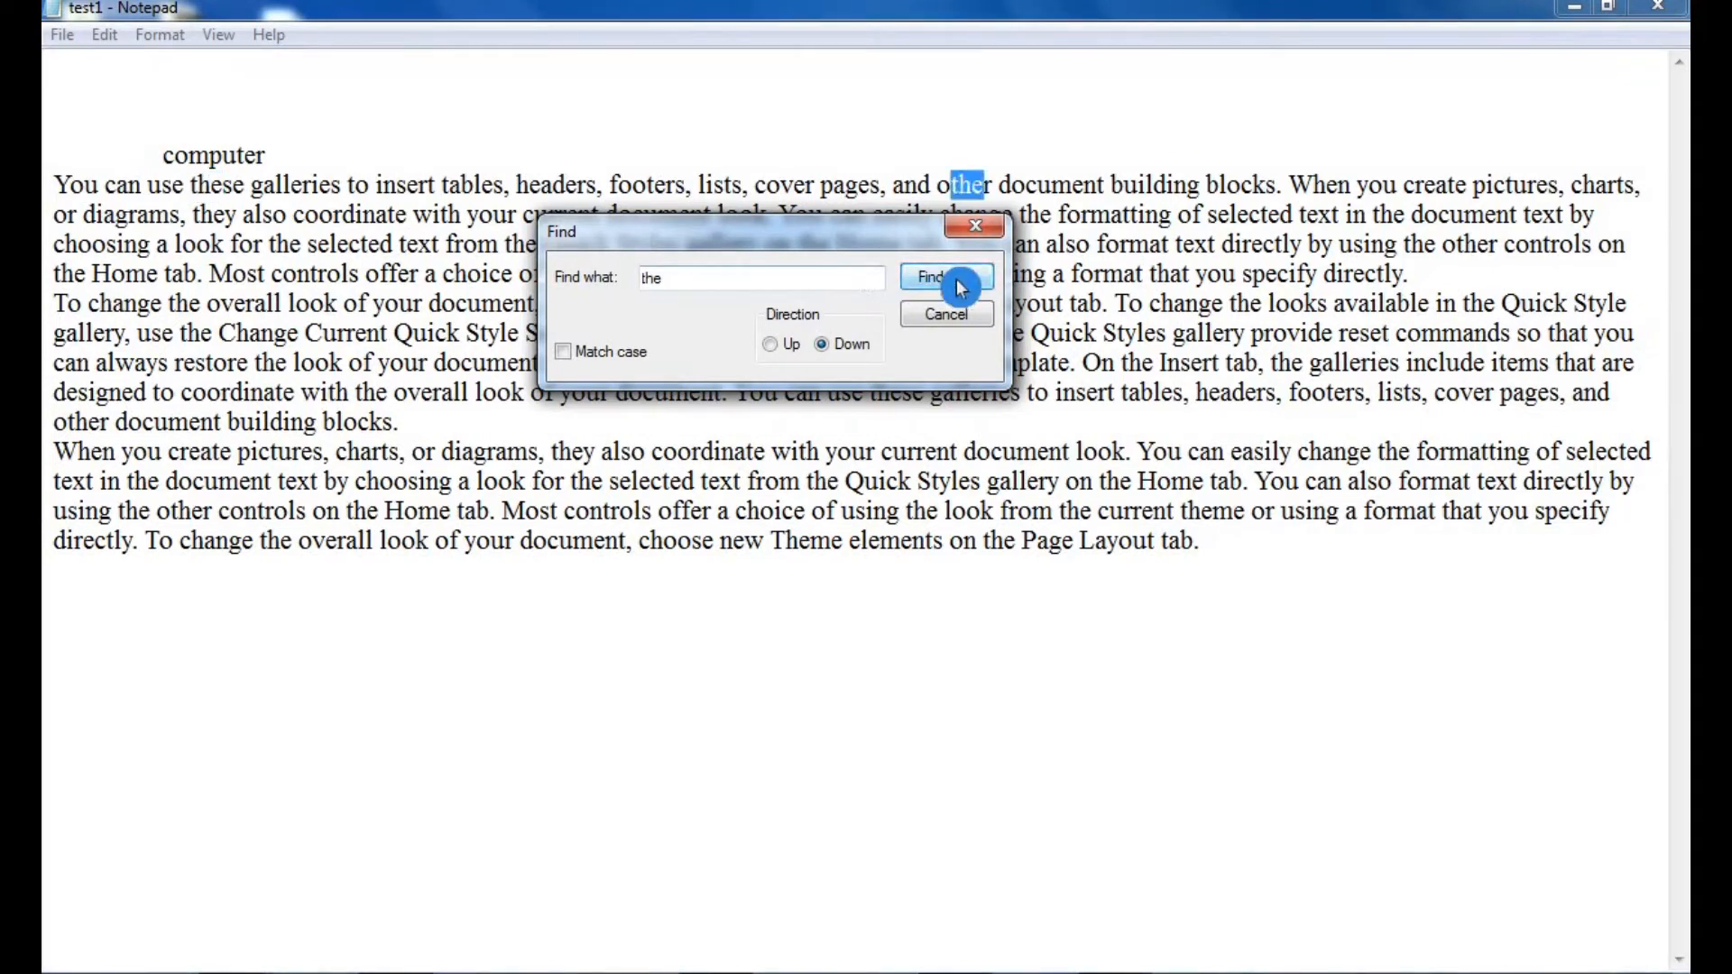
pyautogui.click(959, 287)
pyautogui.click(960, 287)
pyautogui.click(959, 287)
pyautogui.click(960, 287)
pyautogui.click(959, 287)
pyautogui.click(960, 287)
pyautogui.click(959, 287)
pyautogui.click(960, 286)
pyautogui.click(960, 287)
pyautogui.click(960, 287)
pyautogui.click(959, 287)
pyautogui.click(960, 287)
pyautogui.click(960, 287)
pyautogui.click(959, 287)
pyautogui.click(959, 287)
pyautogui.click(959, 287)
pyautogui.click(960, 287)
pyautogui.click(960, 287)
pyautogui.click(960, 287)
pyautogui.click(960, 287)
pyautogui.click(959, 287)
pyautogui.click(959, 287)
pyautogui.click(960, 287)
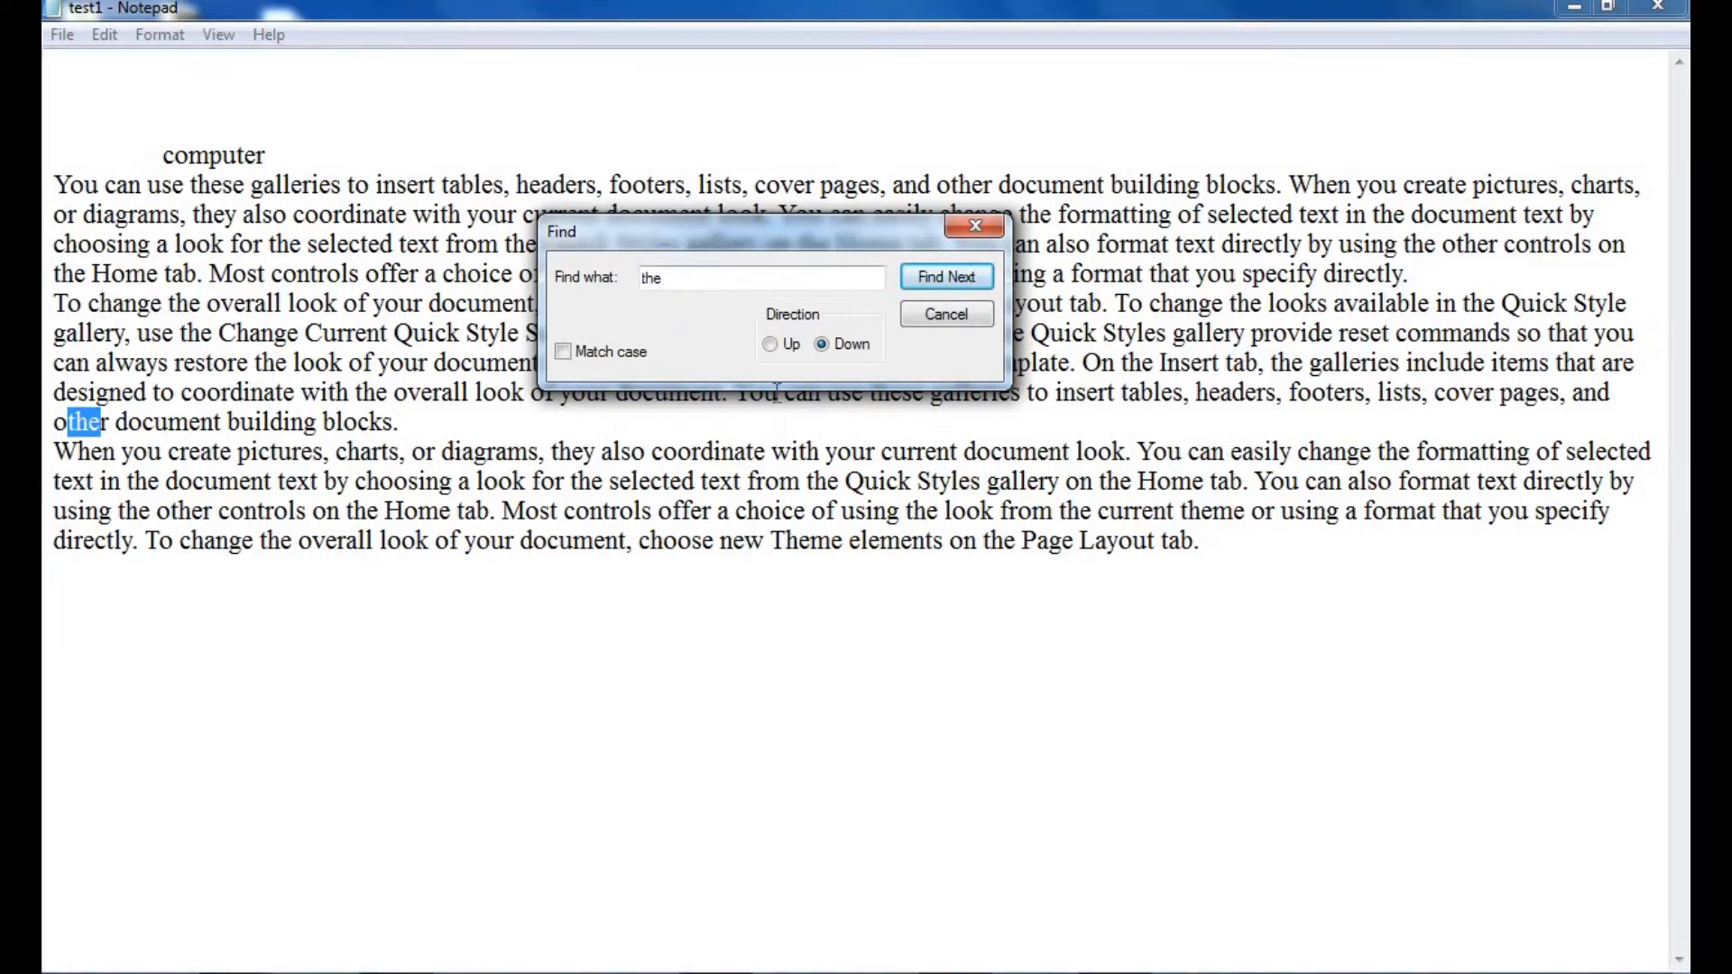
# - Search upward through the matches of "the" to the one before "other controls" in the first paragraph, and close the search
pyautogui.click(832, 341)
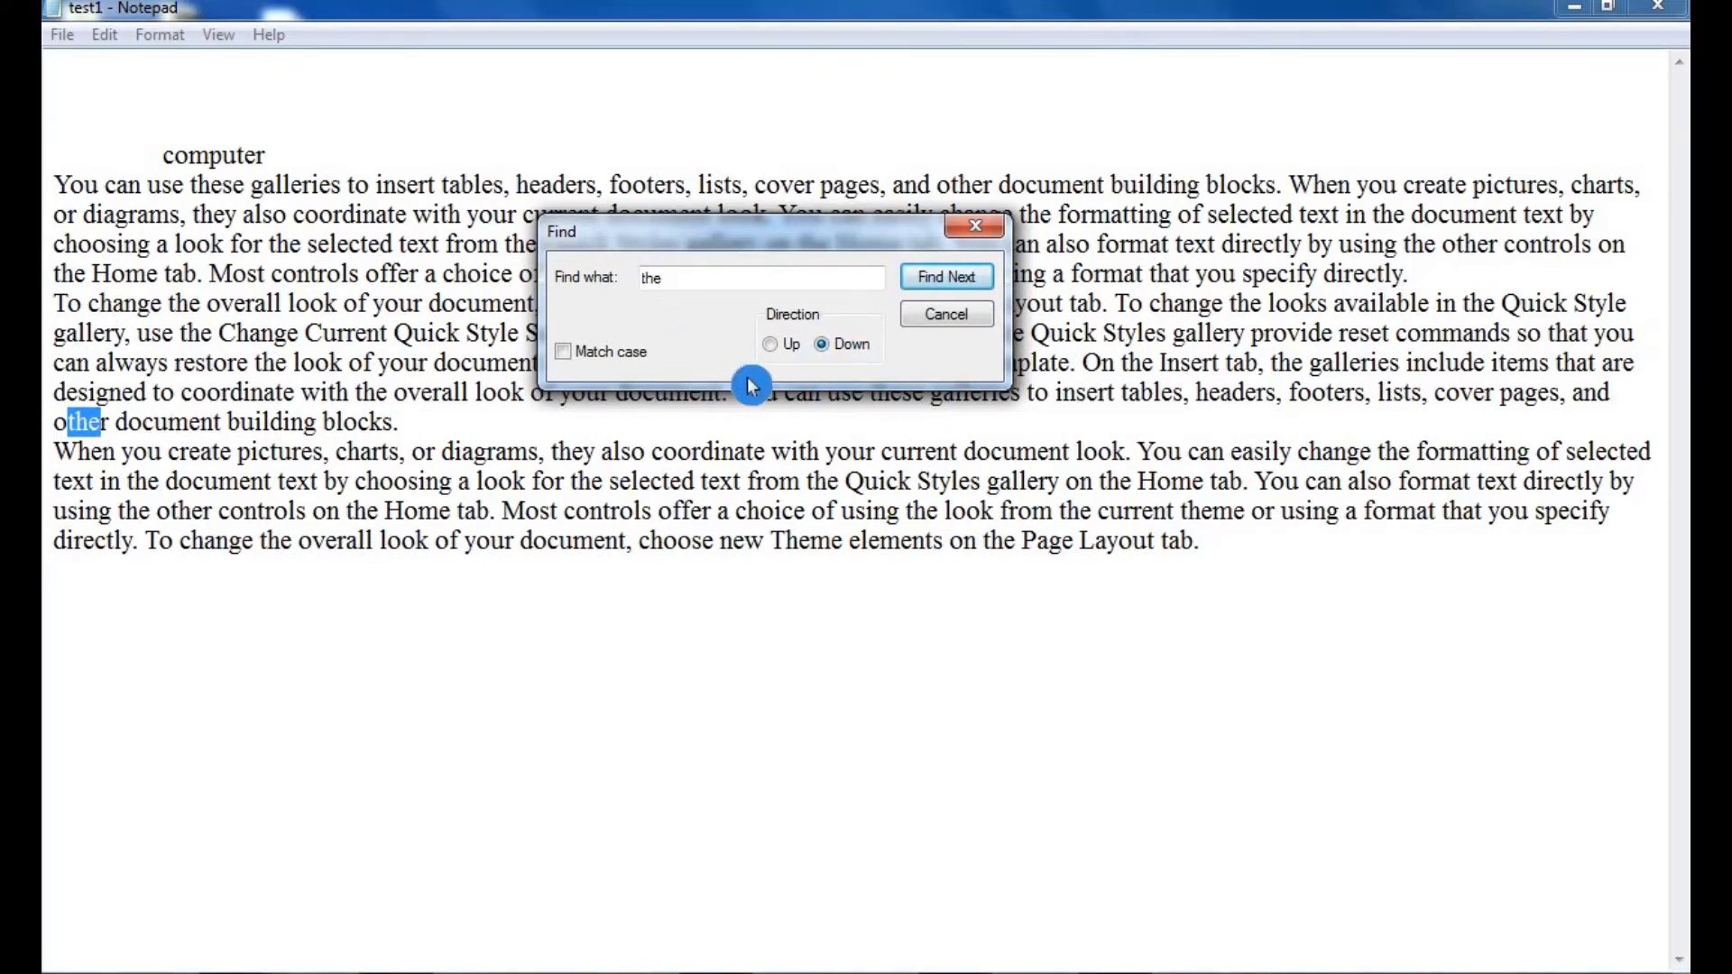
pyautogui.click(772, 347)
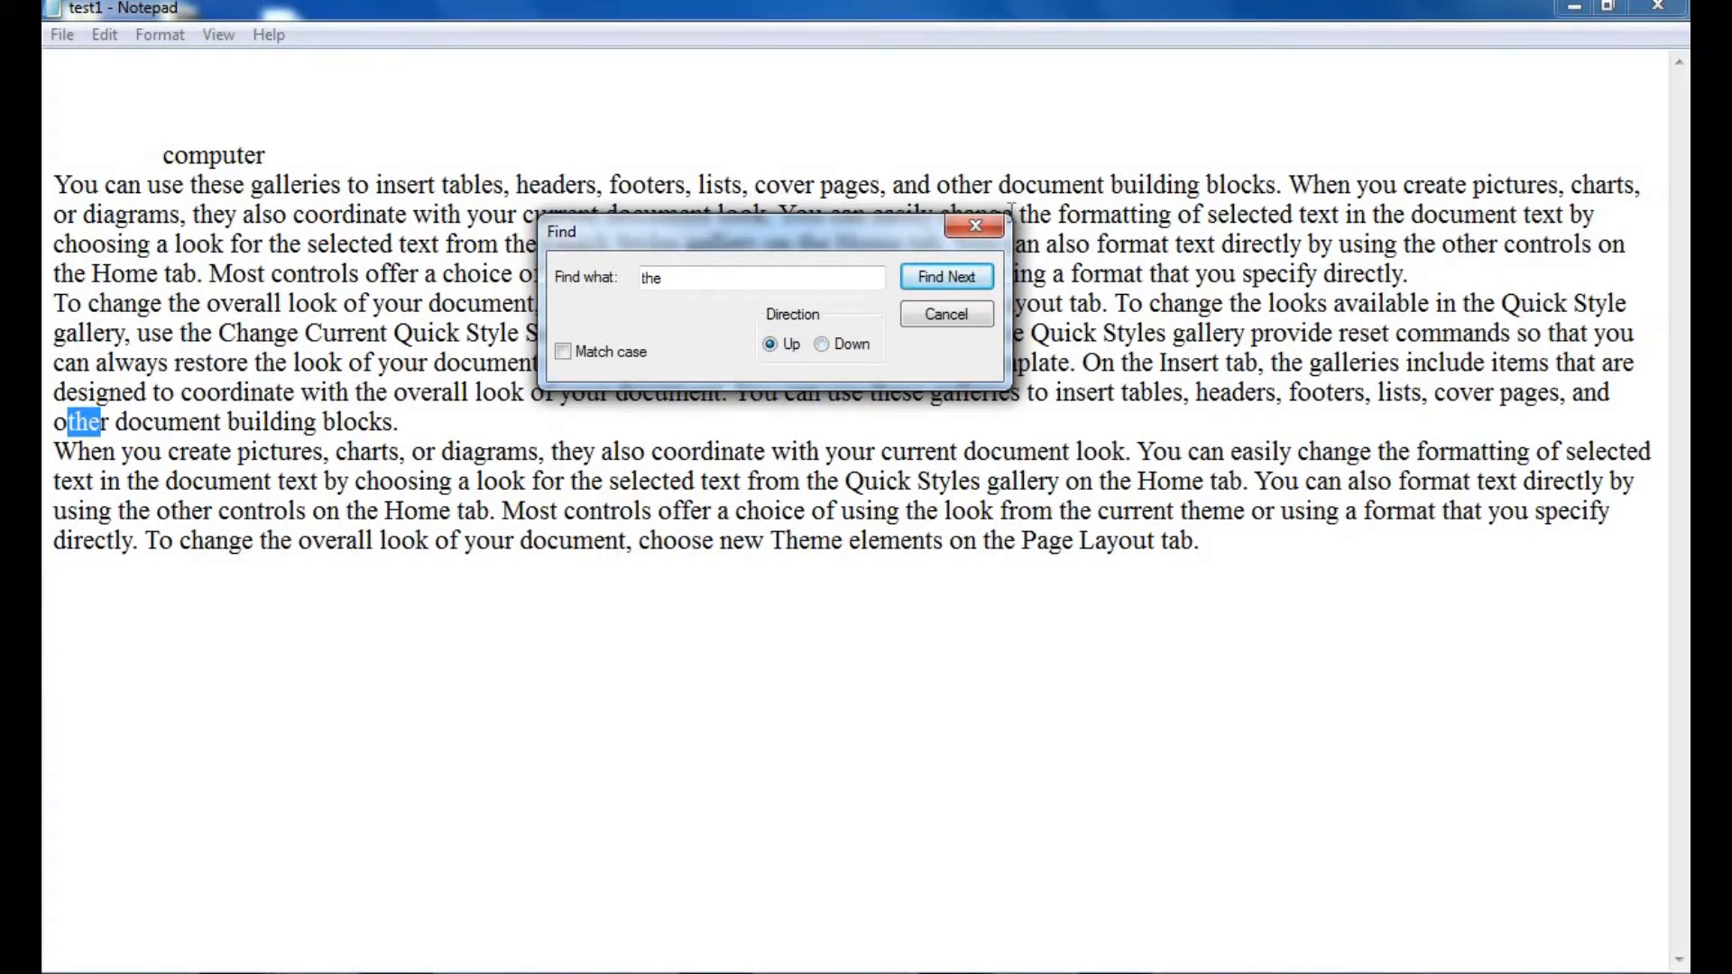
pyautogui.click(947, 279)
pyautogui.click(947, 280)
pyautogui.click(947, 280)
pyautogui.click(947, 280)
pyautogui.click(947, 280)
pyautogui.click(947, 279)
pyautogui.click(947, 280)
pyautogui.click(947, 279)
pyautogui.click(949, 283)
pyautogui.click(949, 284)
pyautogui.click(949, 283)
pyautogui.click(948, 283)
pyautogui.click(949, 283)
pyautogui.click(949, 283)
pyautogui.click(949, 283)
pyautogui.click(949, 283)
pyautogui.click(949, 283)
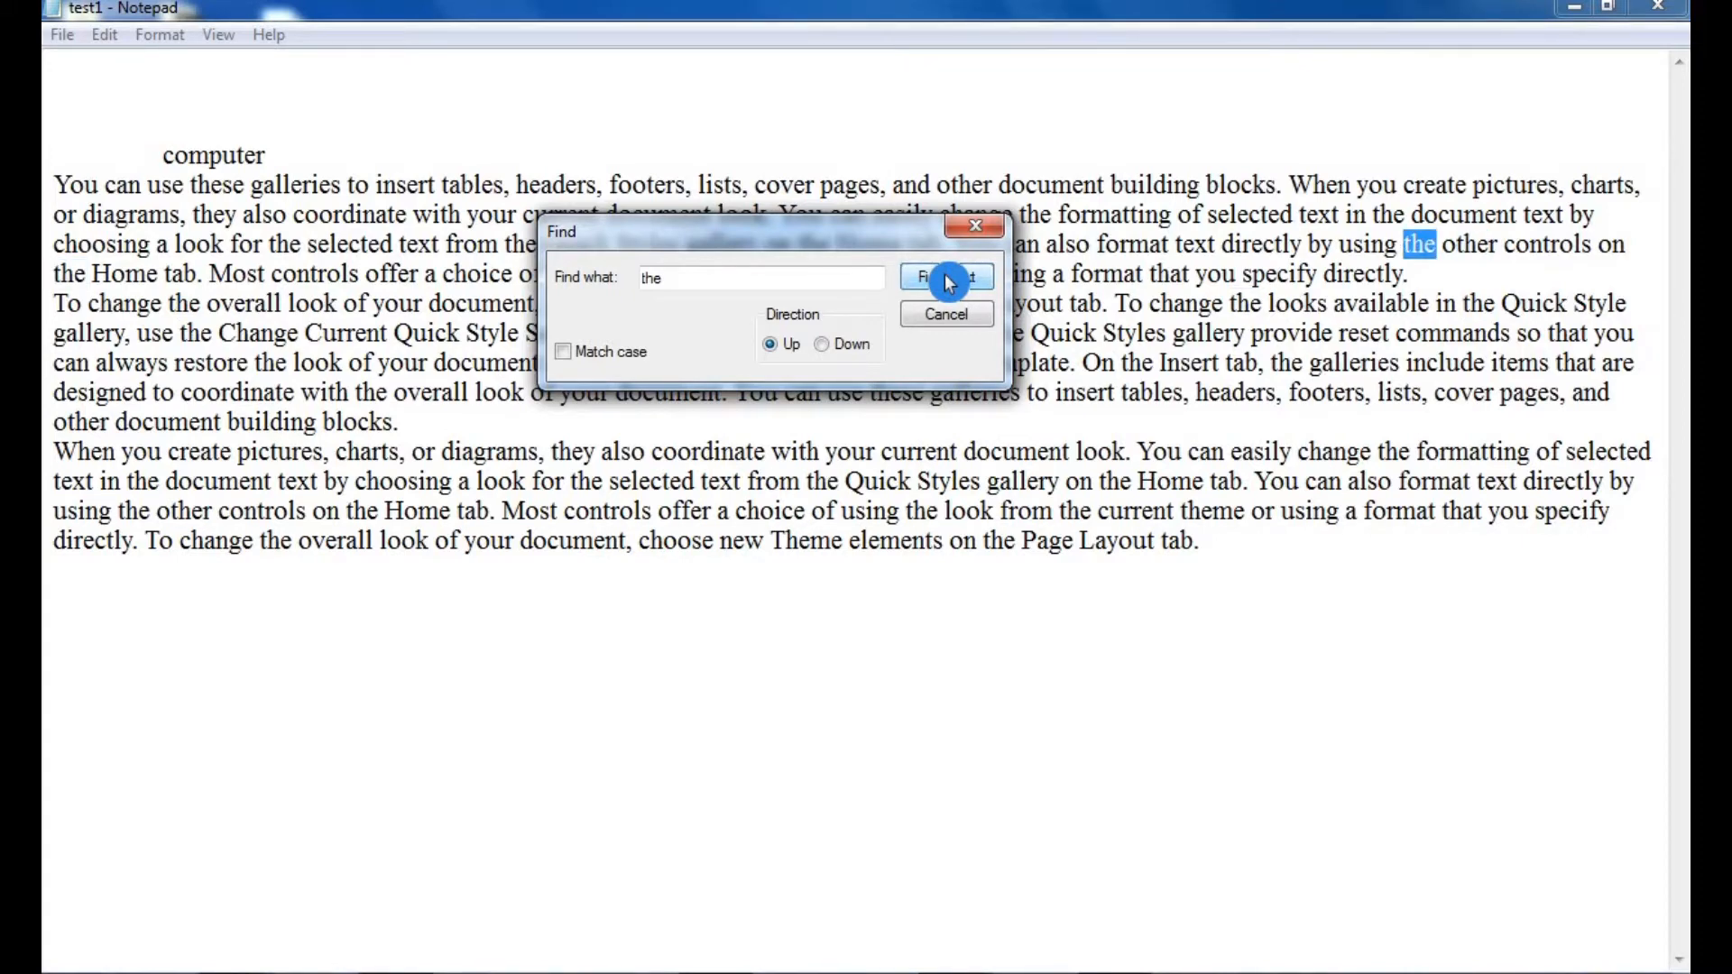
pyautogui.click(947, 314)
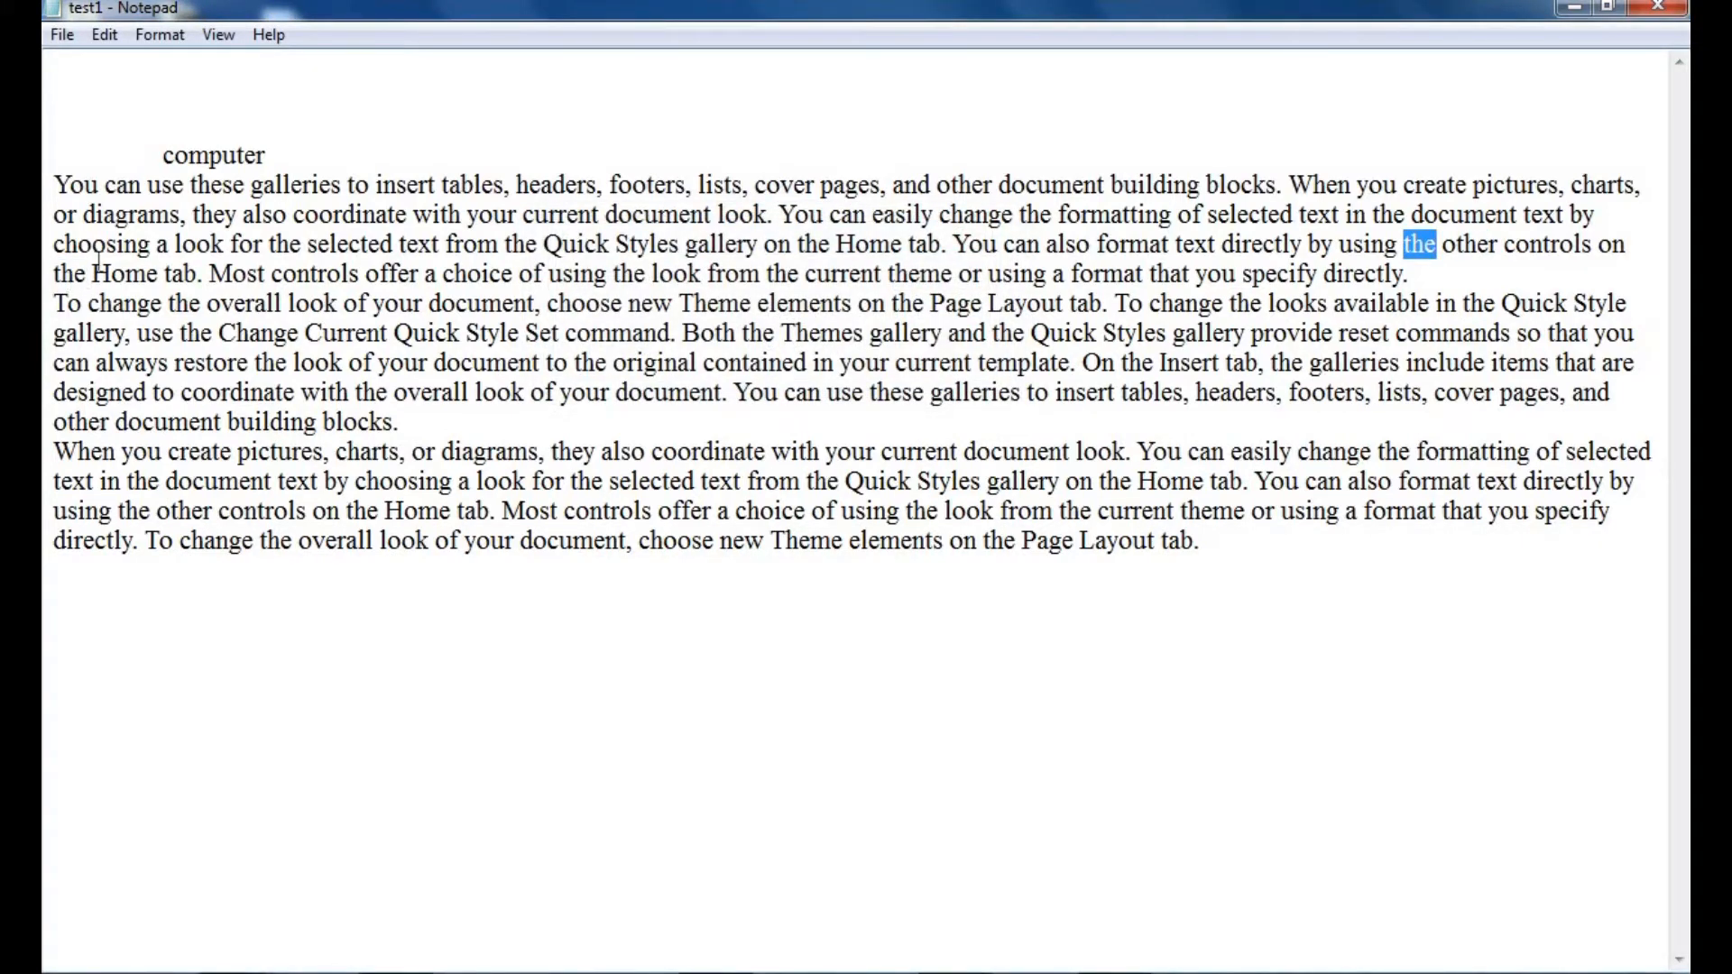
# - Set up a replacement of "the" with "The" and find the next match after "coordinate" in the first paragraph
pyautogui.click(104, 34)
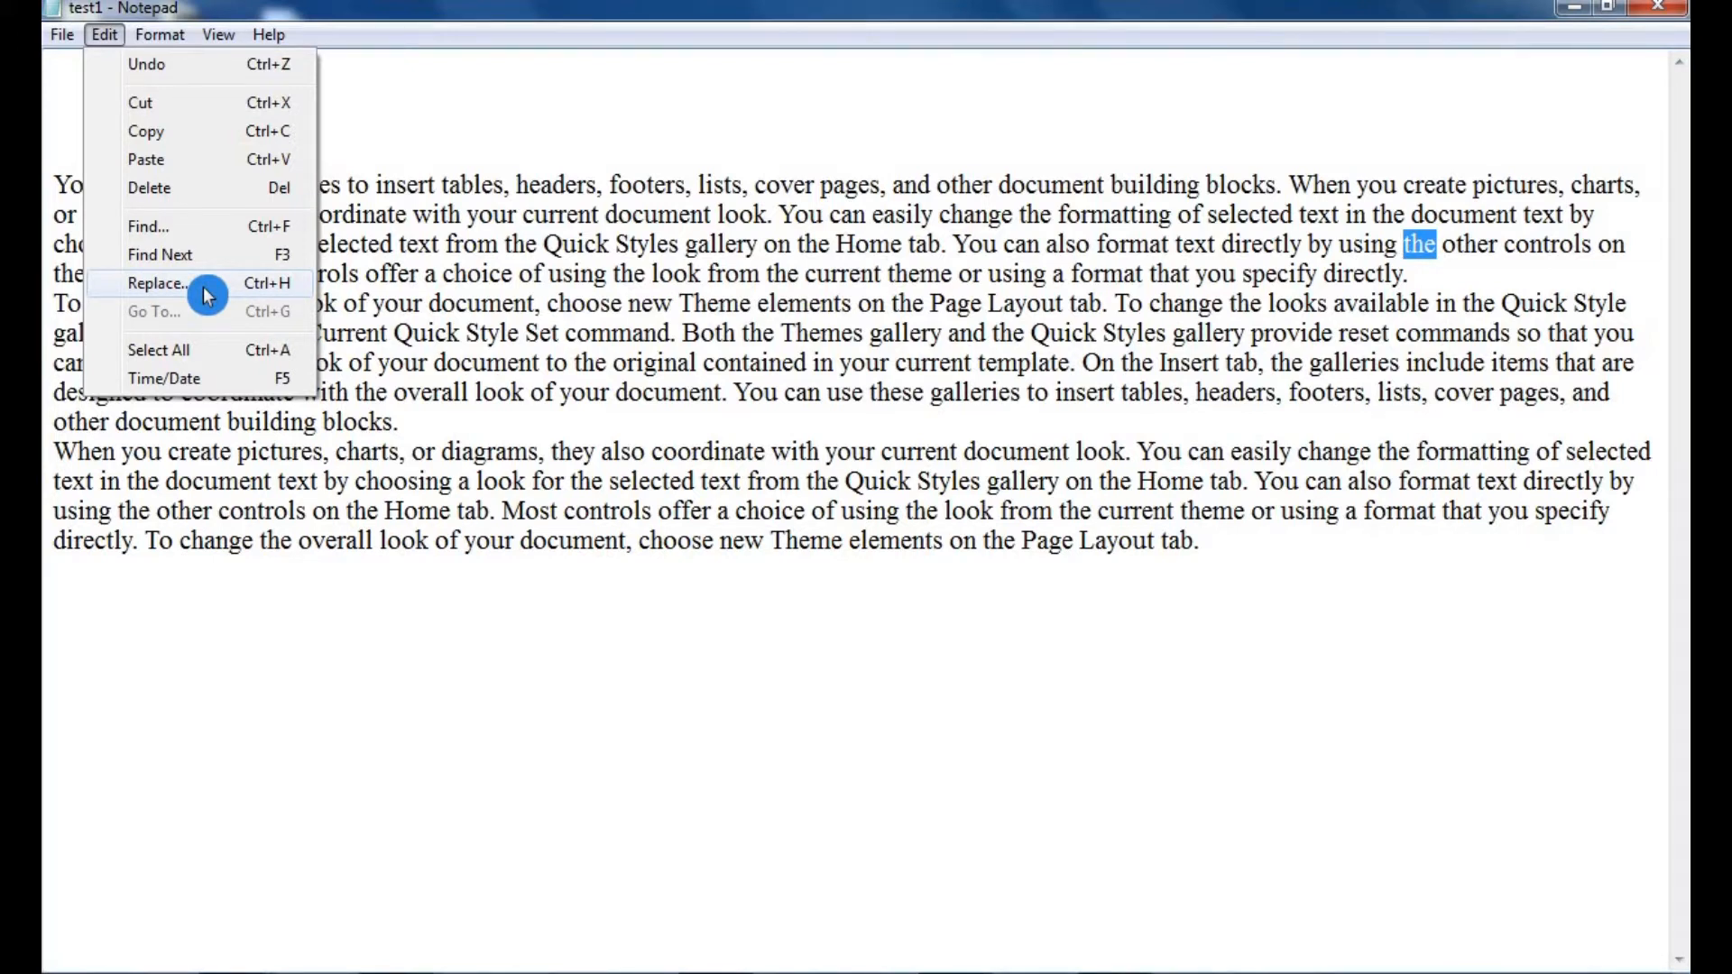
pyautogui.click(333, 242)
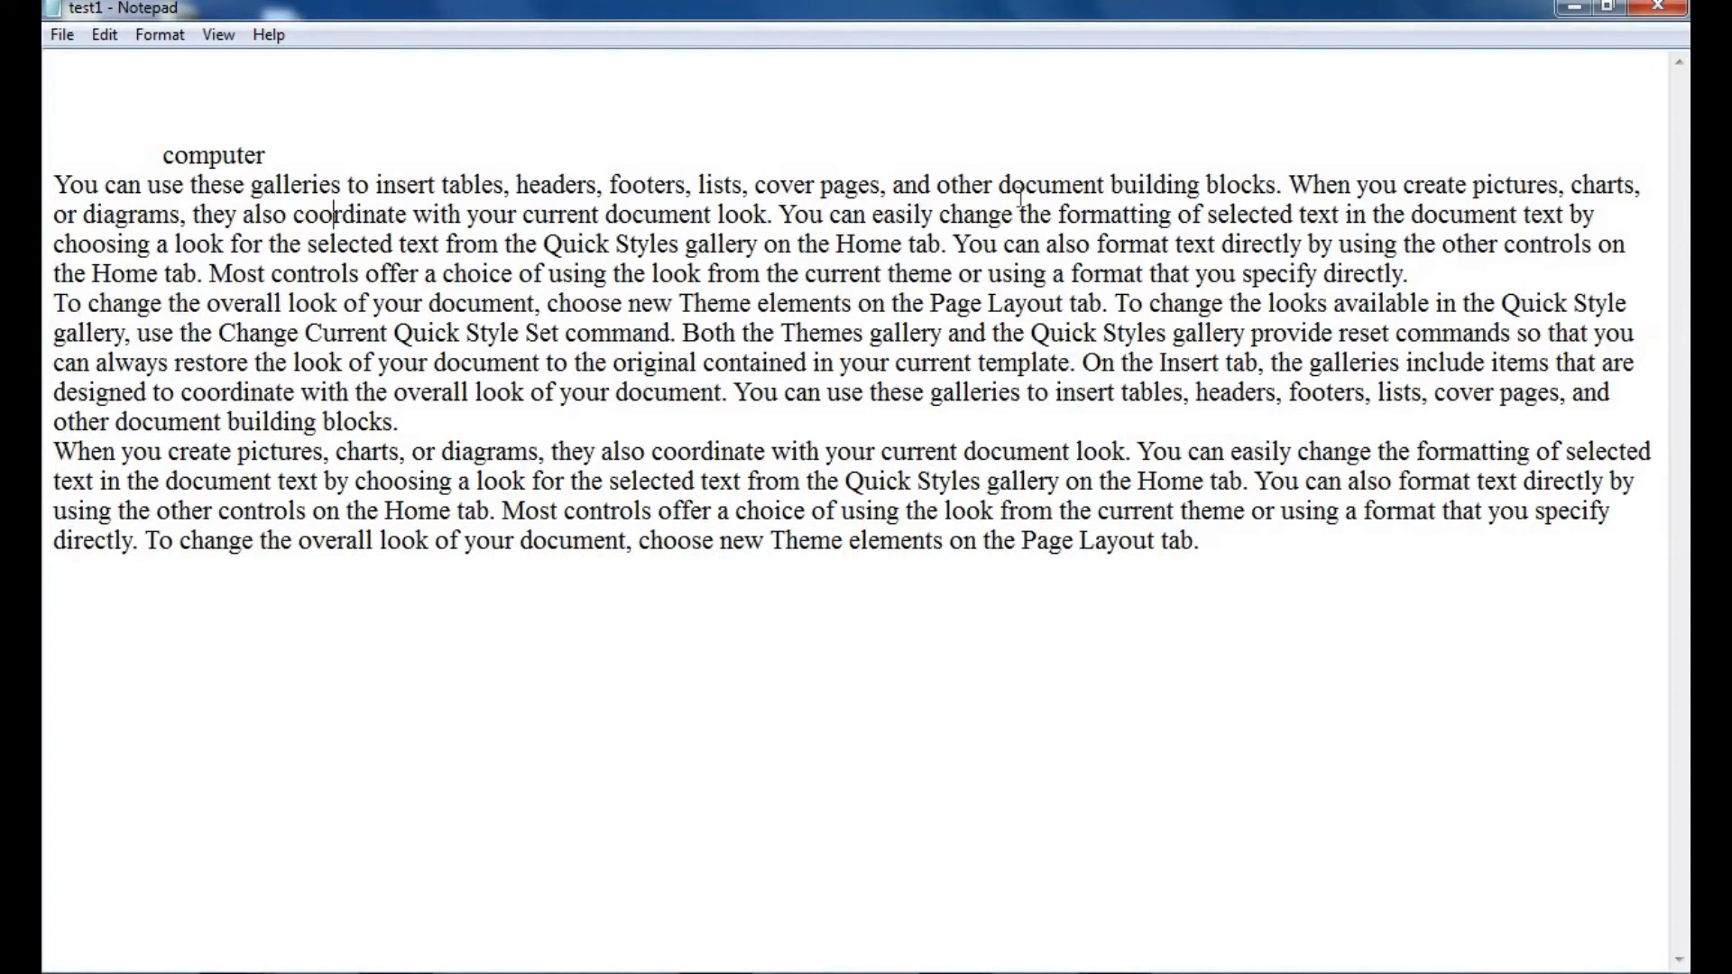
pyautogui.click(112, 36)
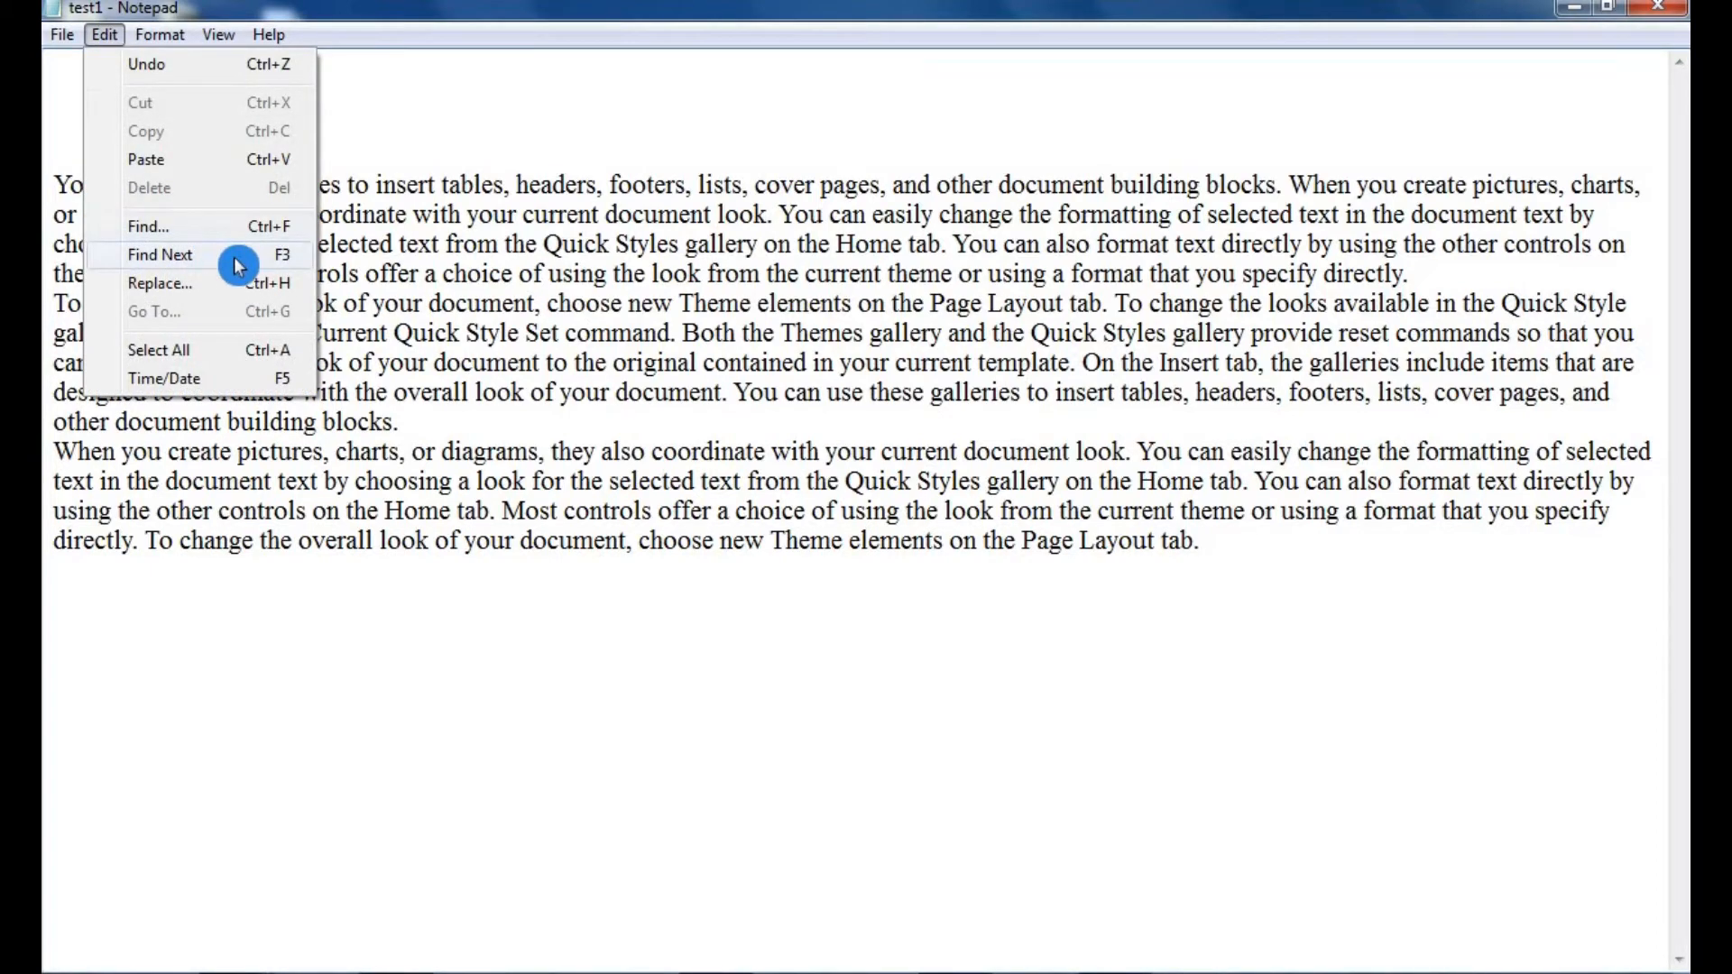
pyautogui.click(243, 286)
pyautogui.moveTo(356, 174); pyautogui.dragTo(845, 408)
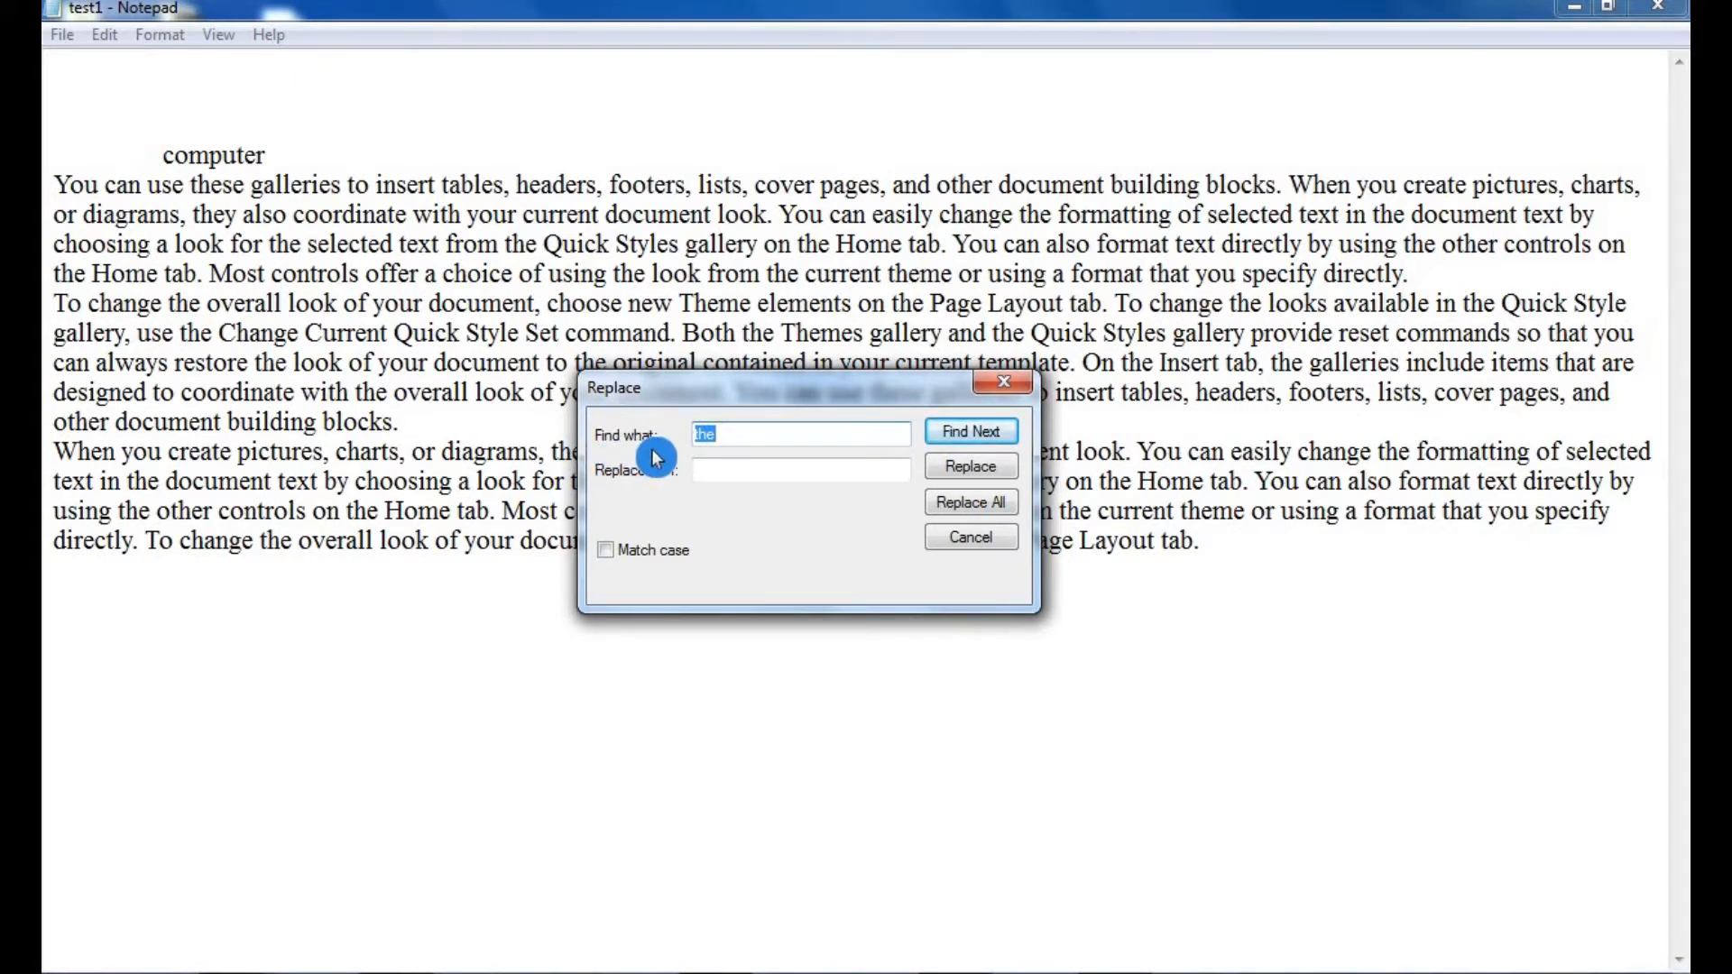
pyautogui.click(791, 435)
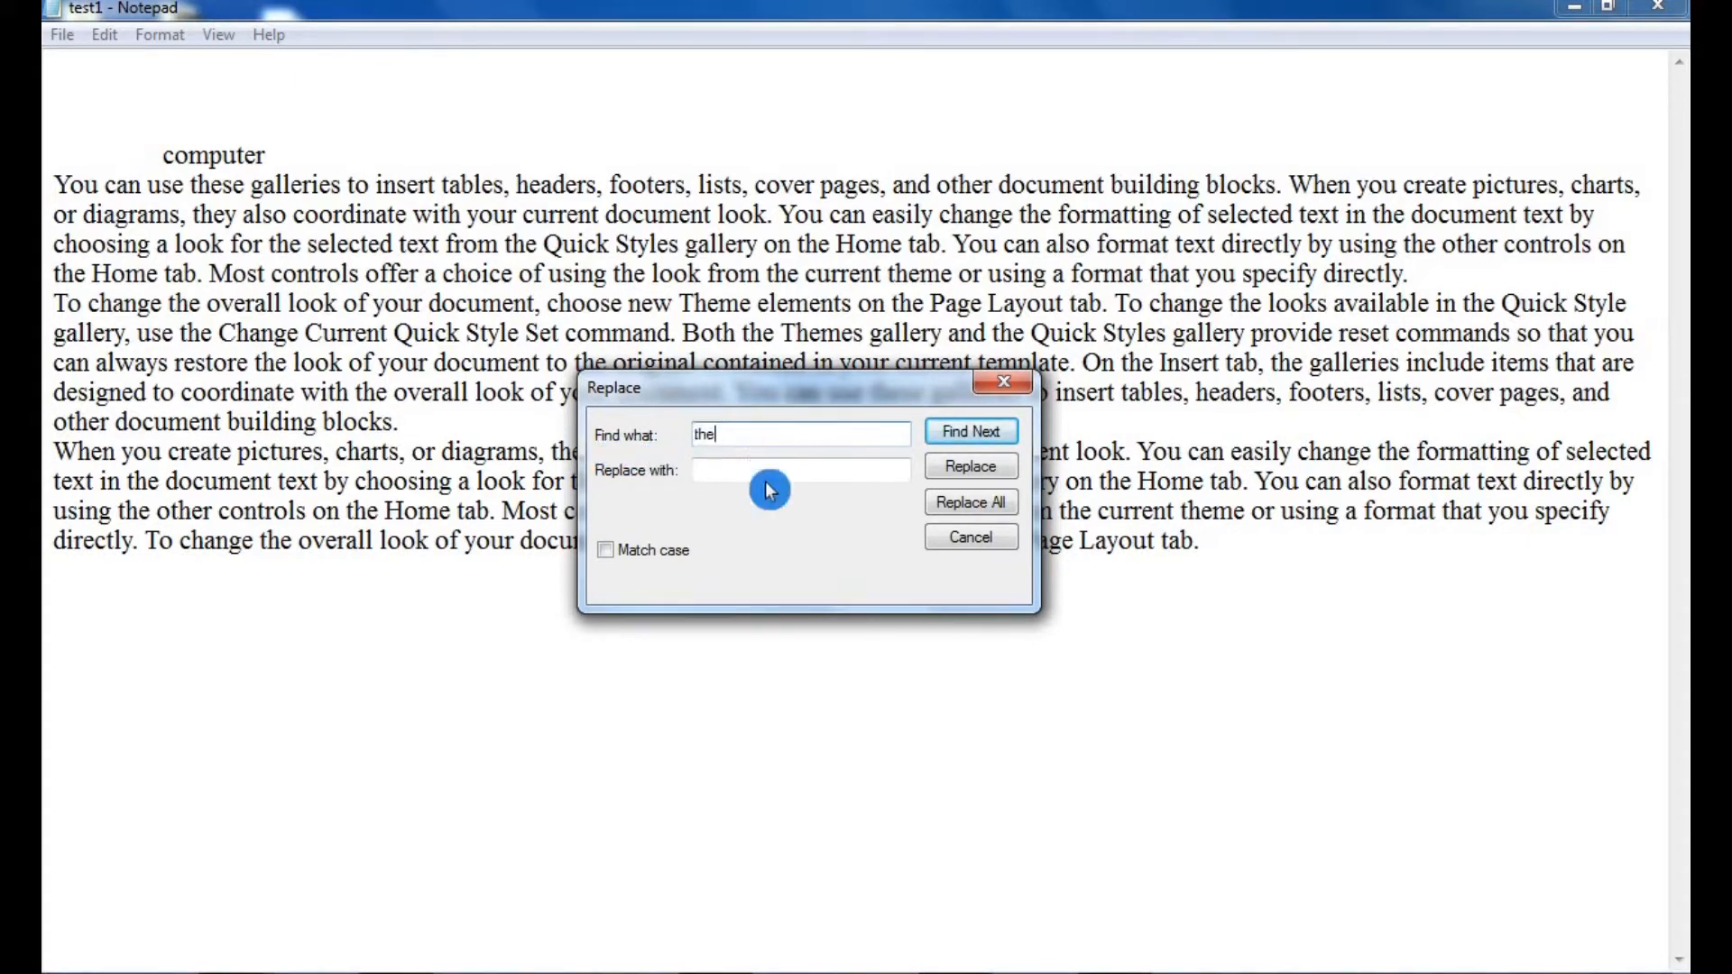
pyautogui.click(766, 473)
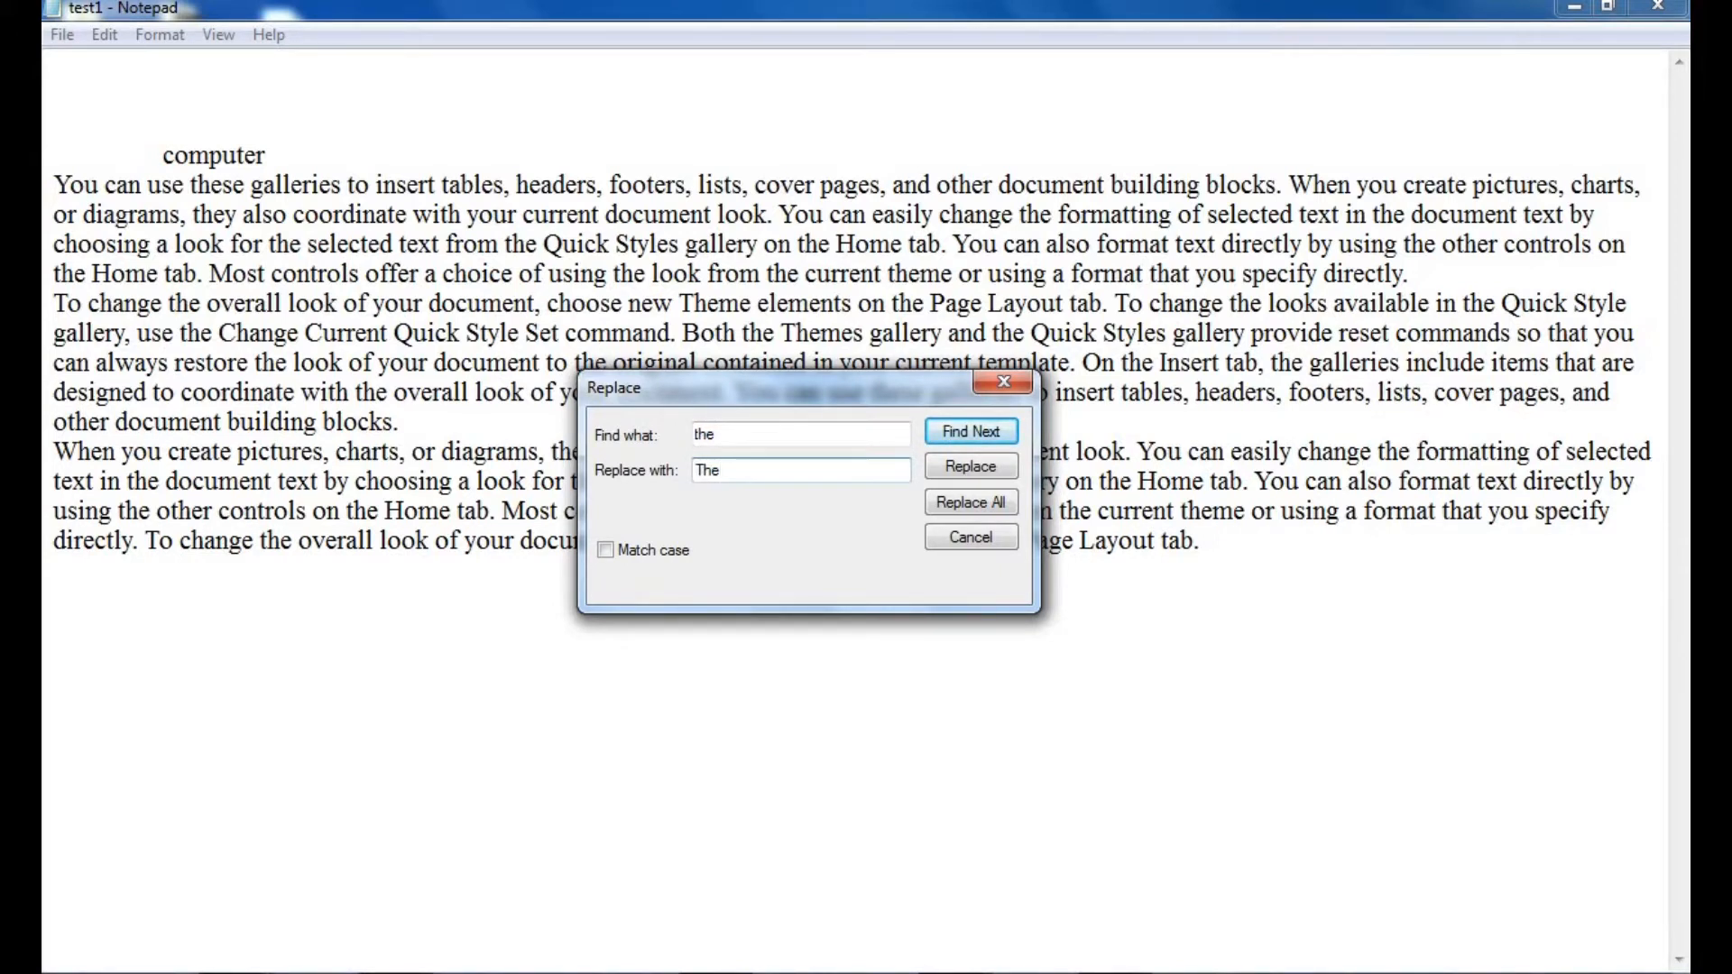
pyautogui.click(791, 468)
pyautogui.click(966, 435)
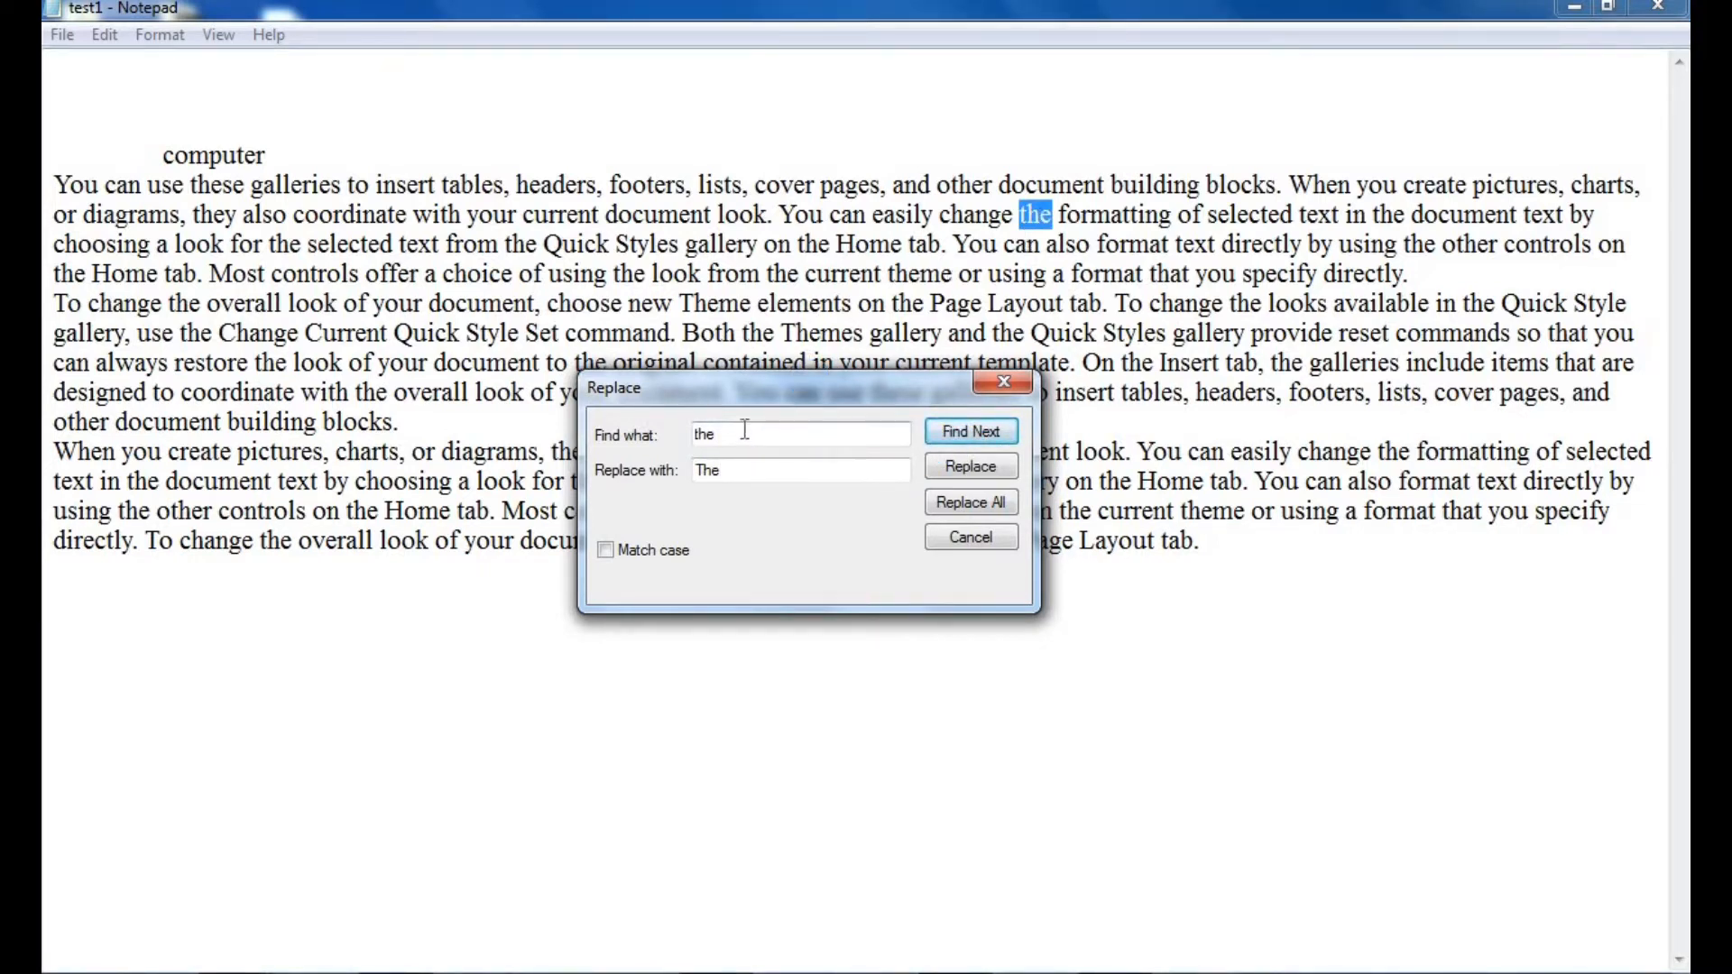
# - Replace the found "the" and all remaining occurrences with "The", and close the Replace dialog
pyautogui.click(979, 470)
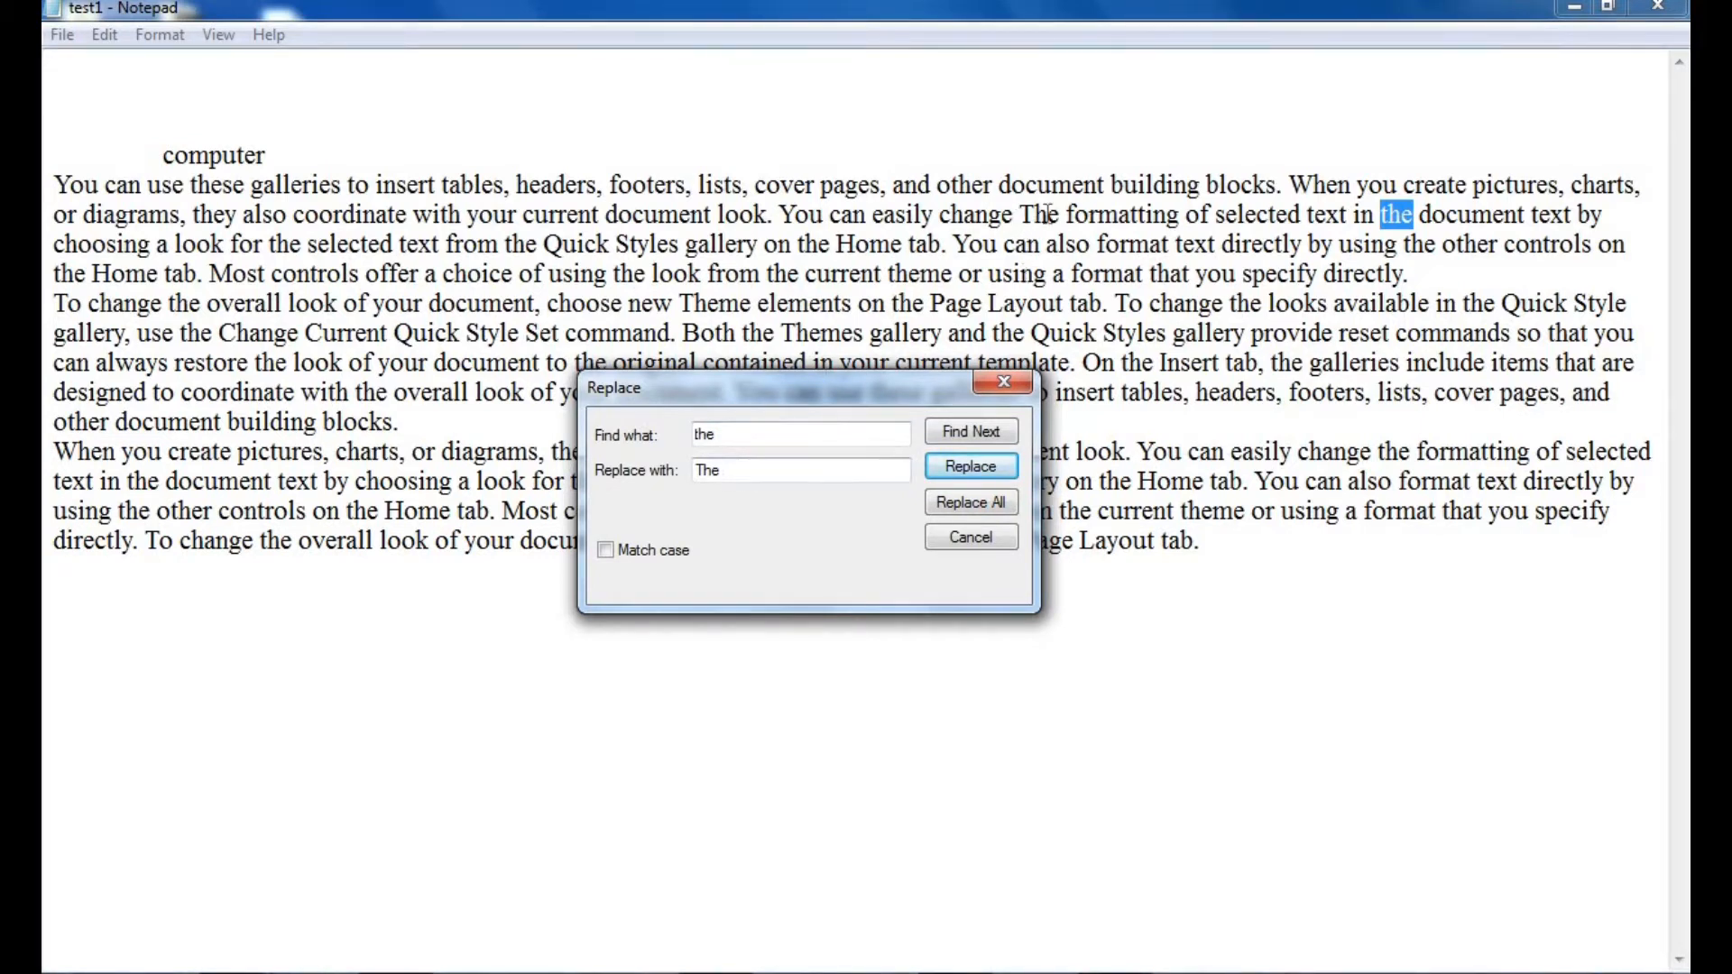
pyautogui.click(978, 511)
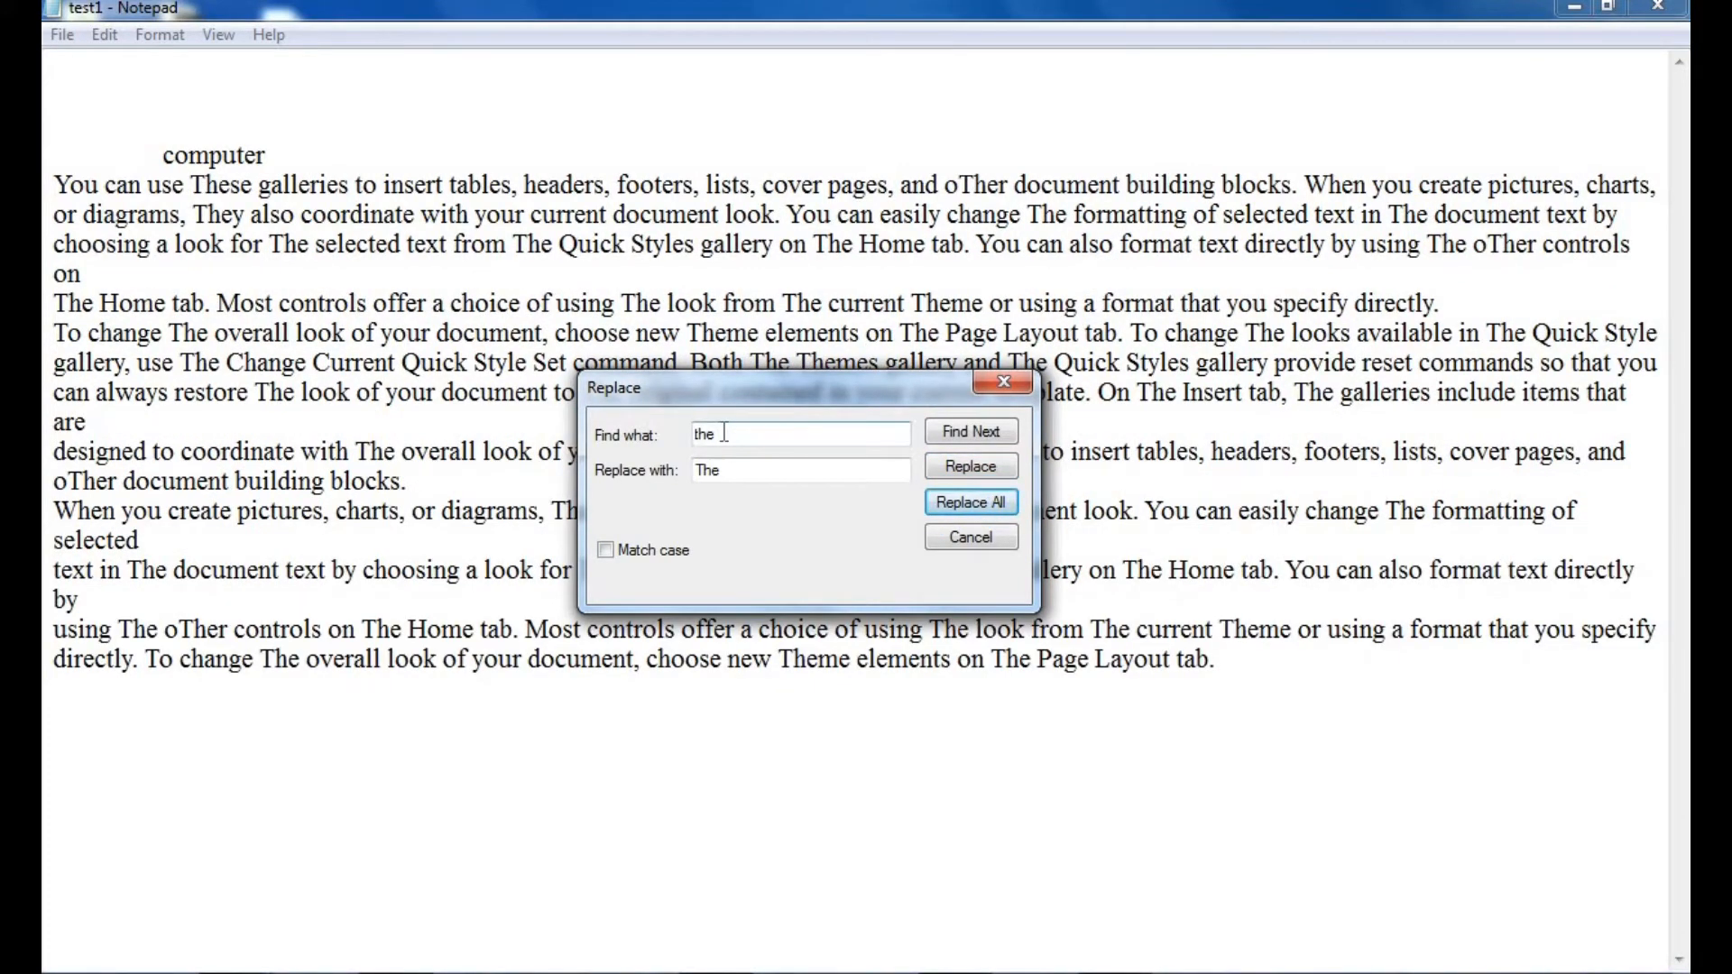
pyautogui.click(943, 510)
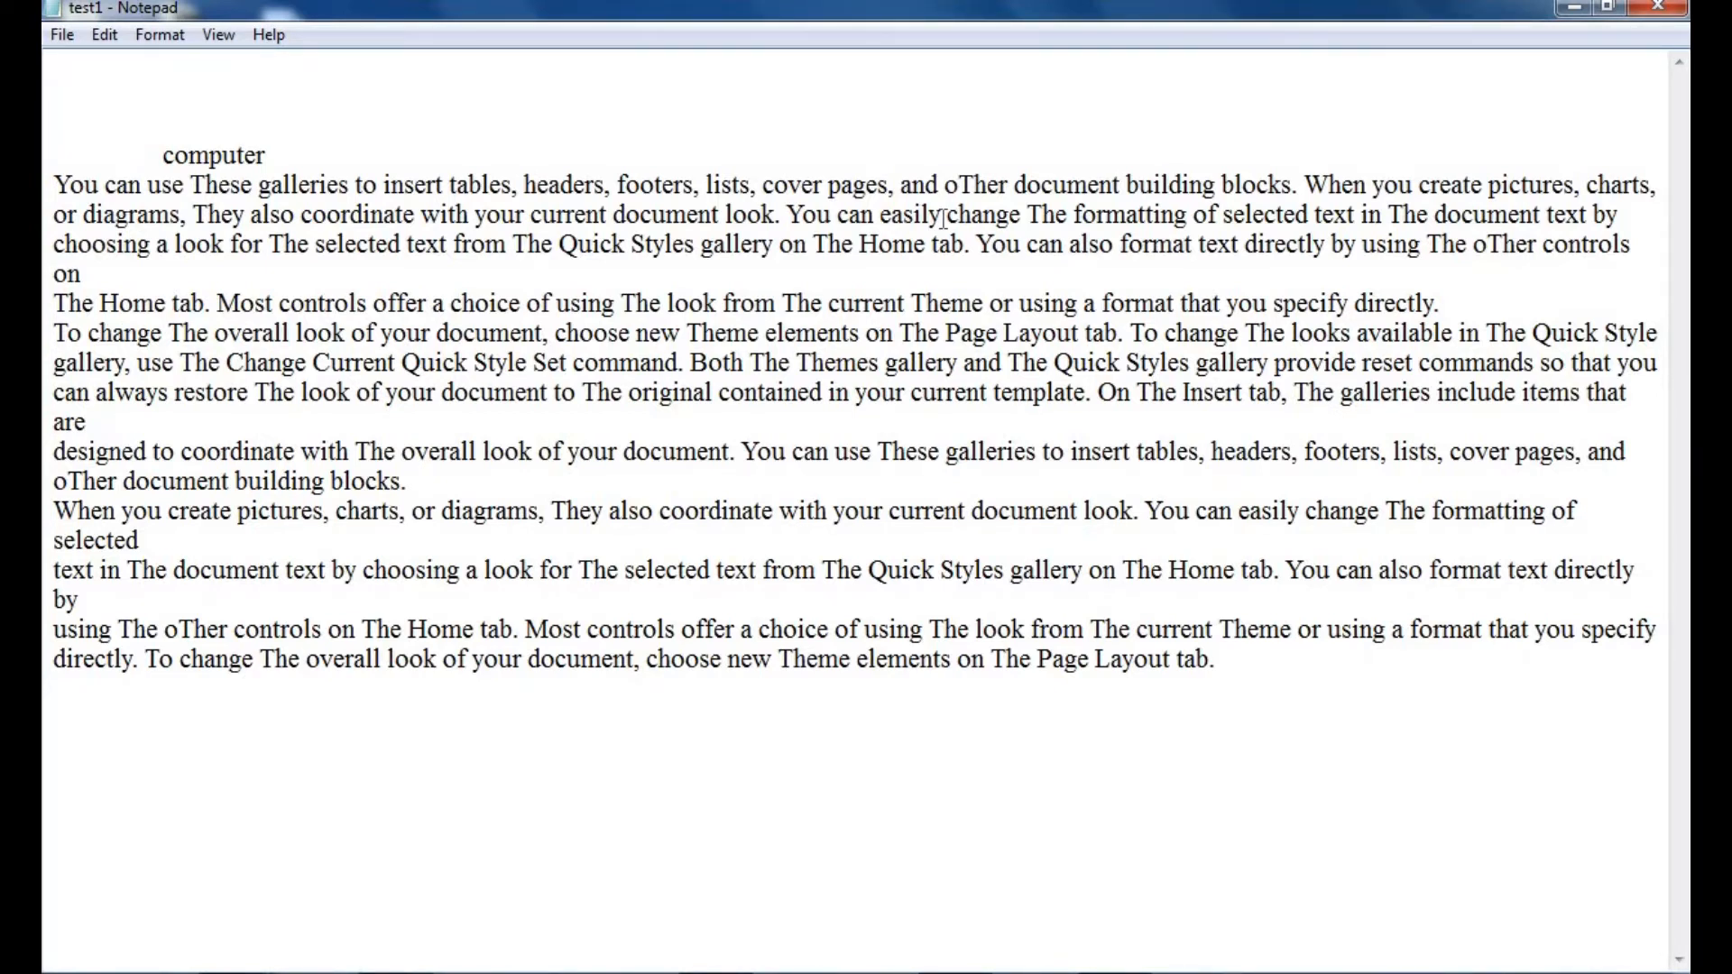
# - Replace the first occurrence of "The", in "These galleries", with "*********"
pyautogui.hotkey('ctrl', 'h')
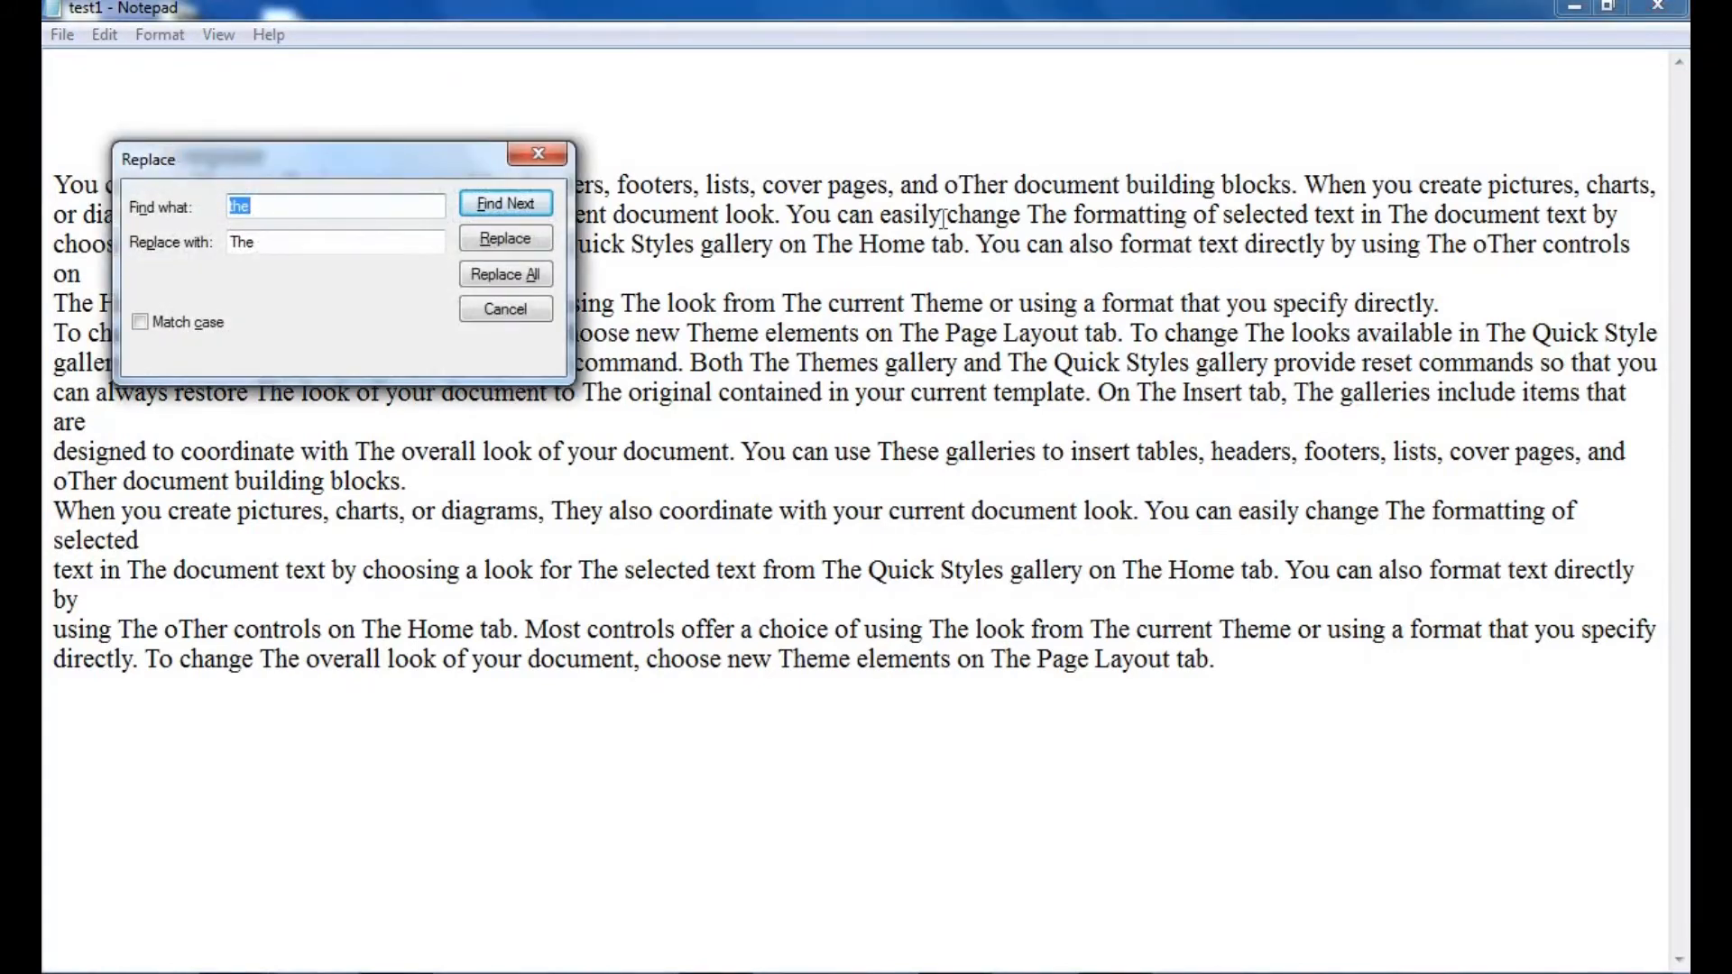
pyautogui.moveTo(330, 161); pyautogui.dragTo(657, 411)
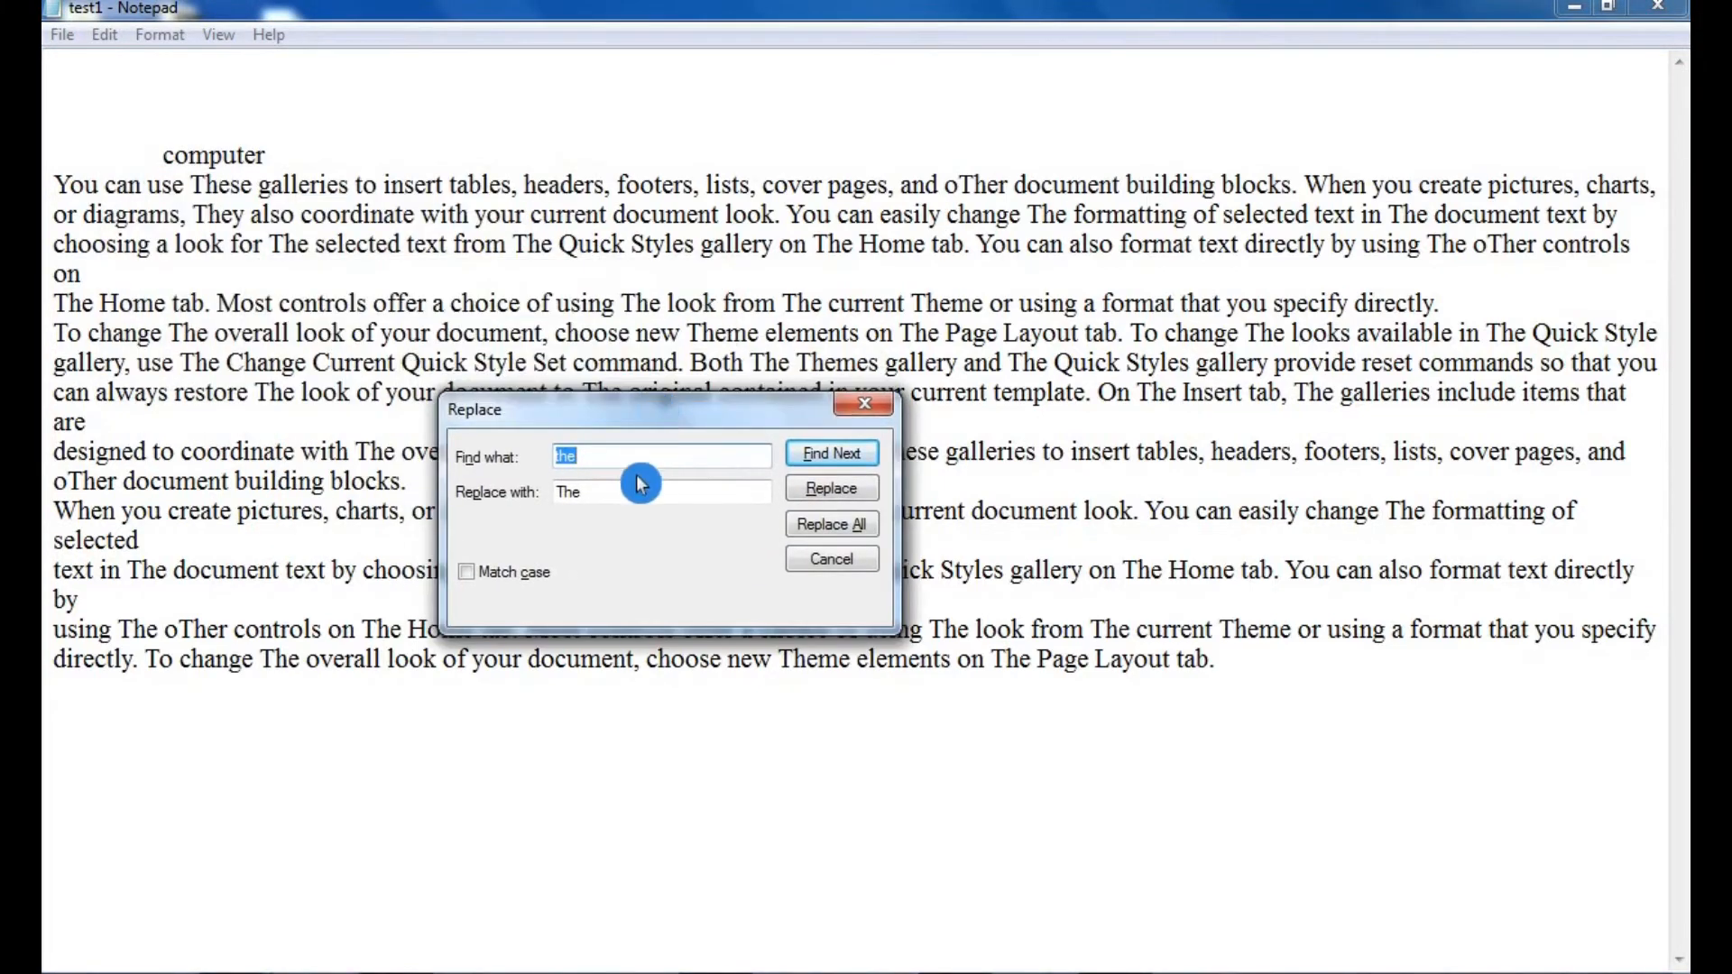
pyautogui.write('The')
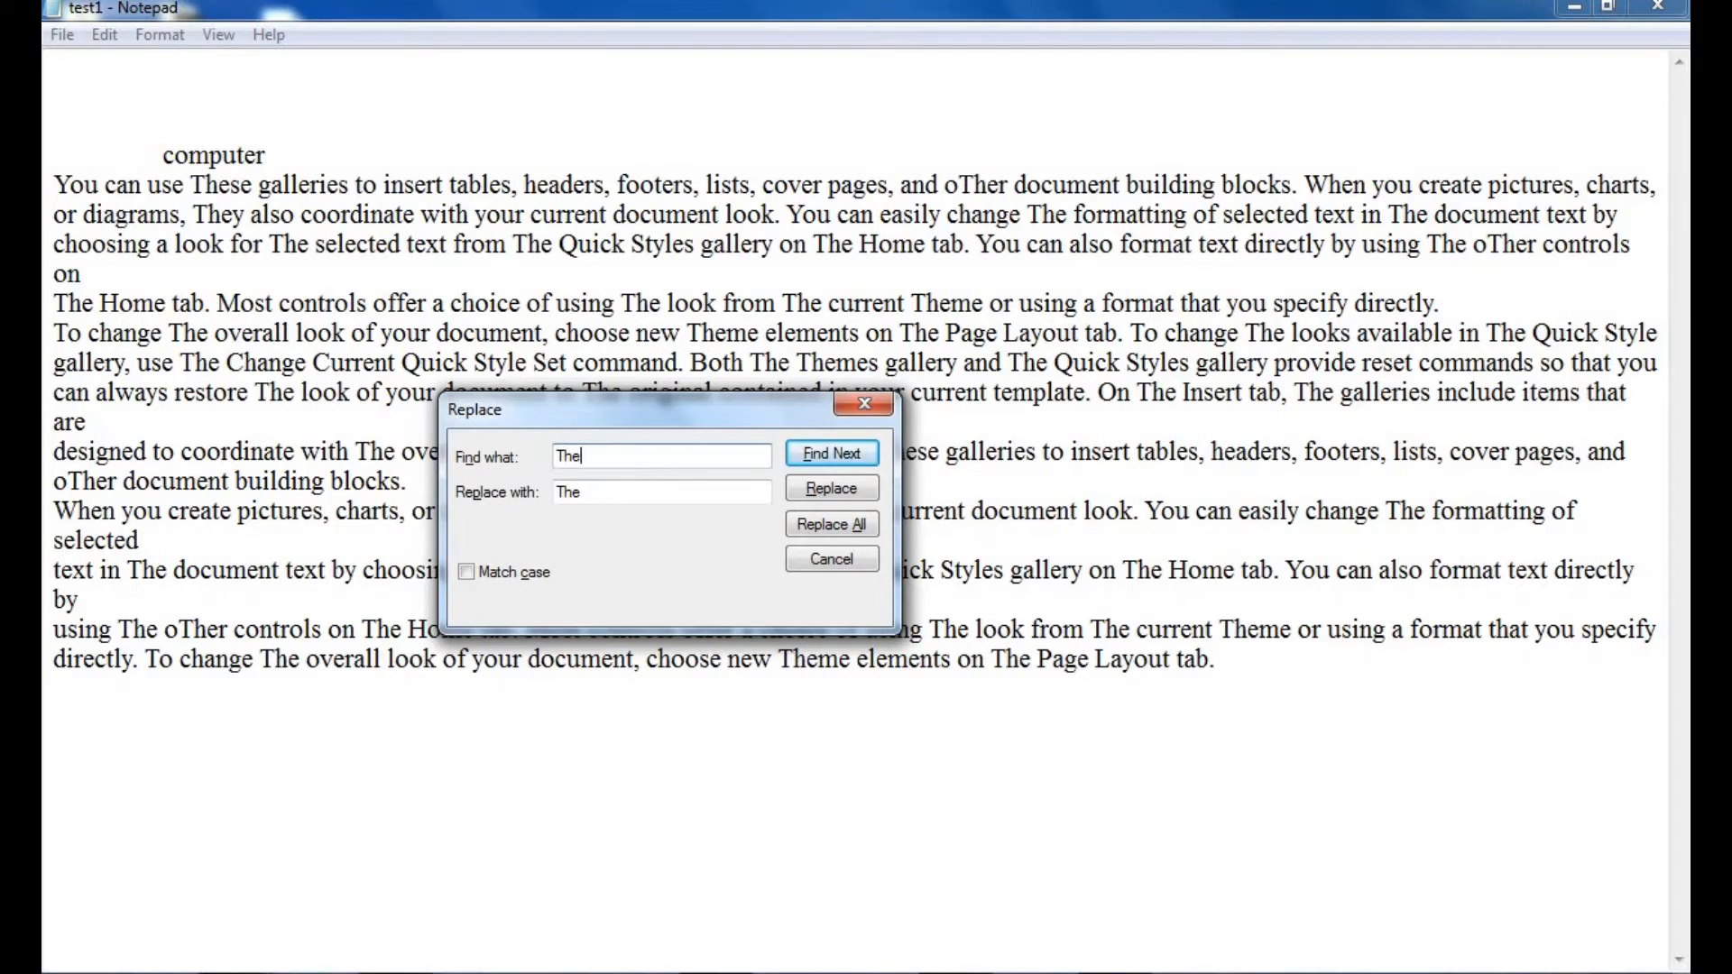
pyautogui.press('Tab')
pyautogui.write('***')
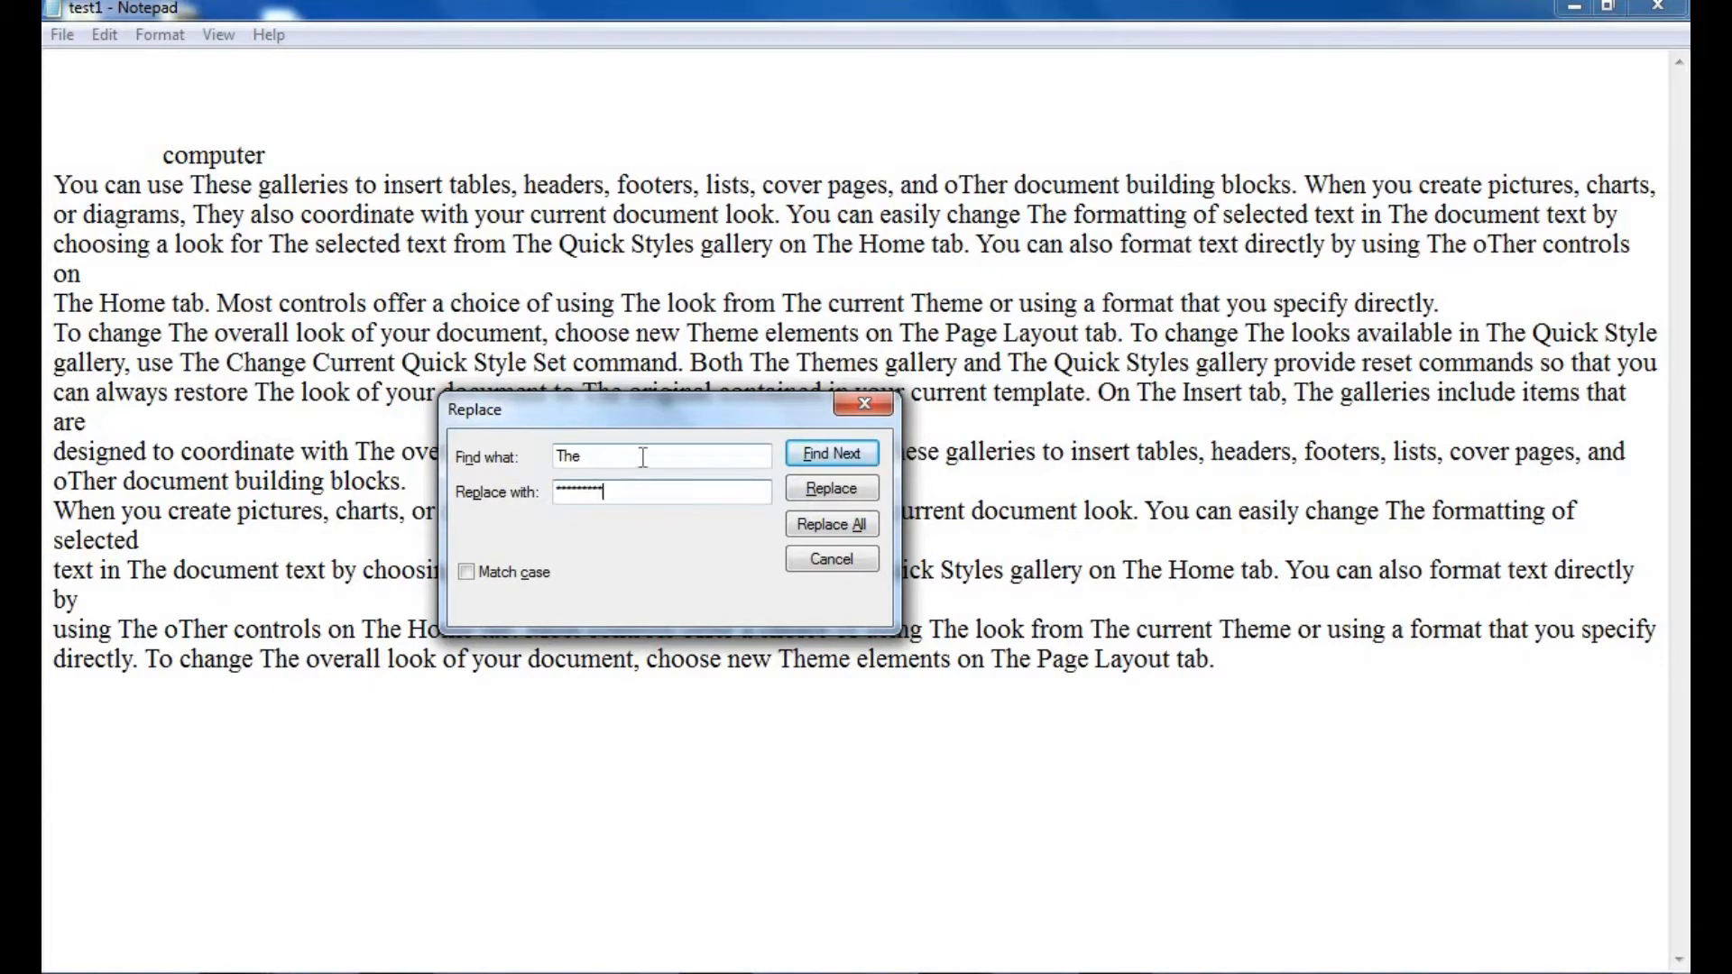
pyautogui.click(851, 462)
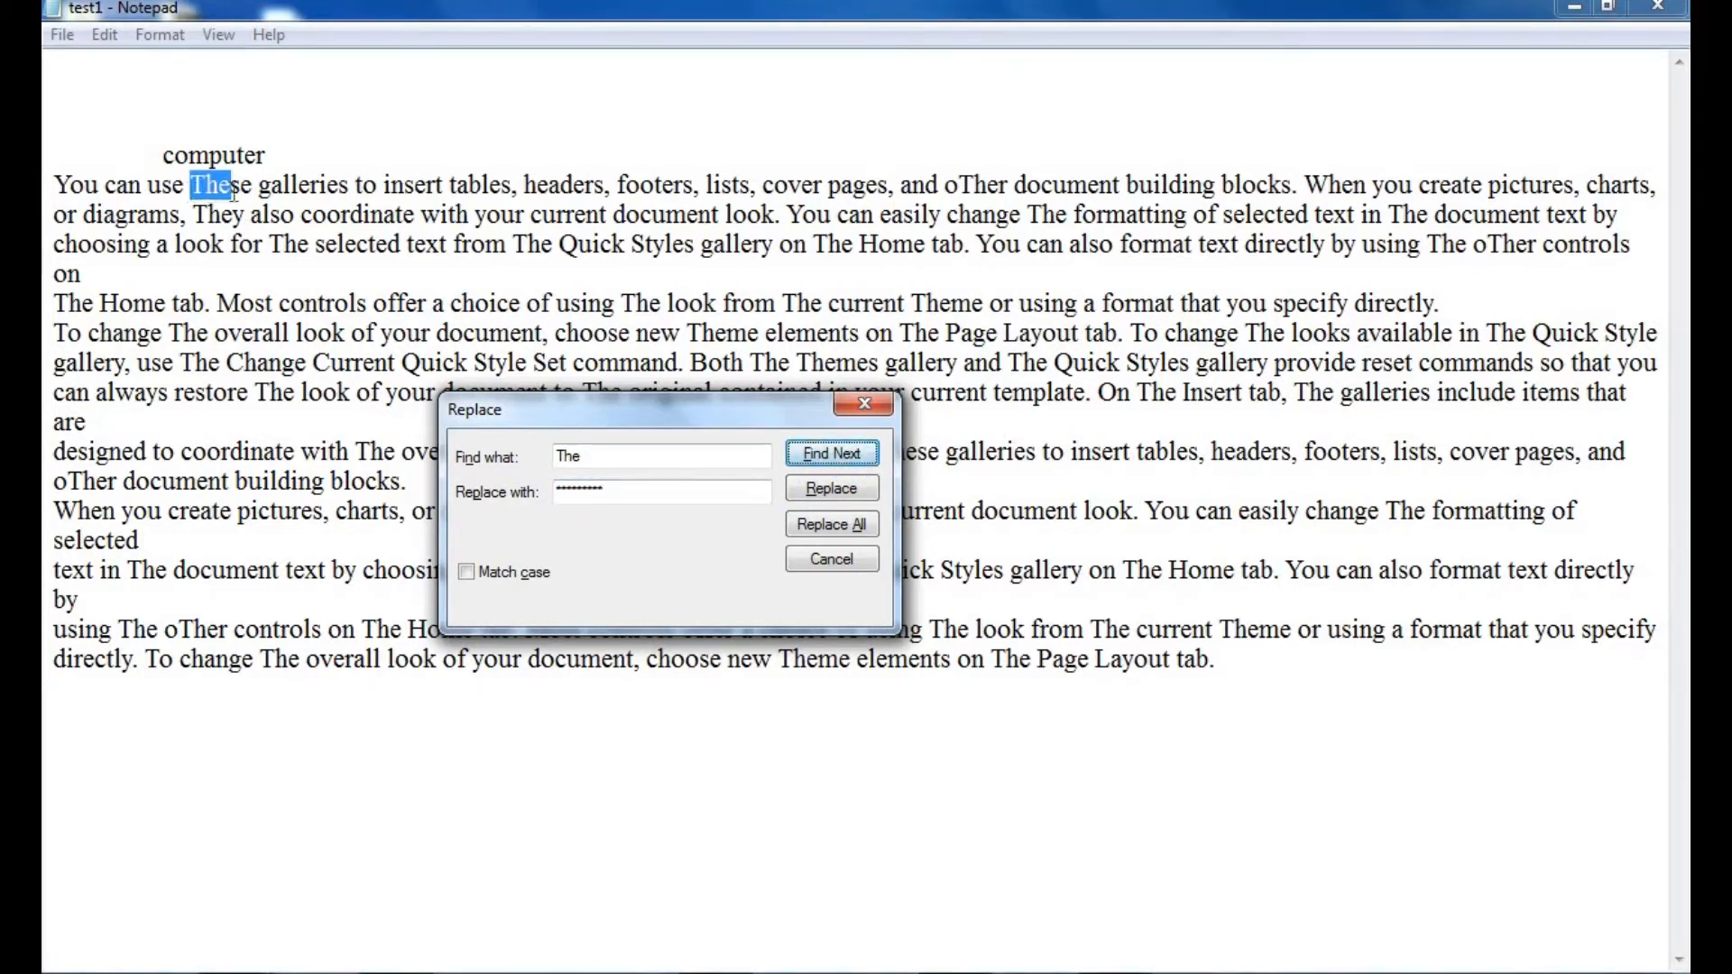
pyautogui.click(833, 489)
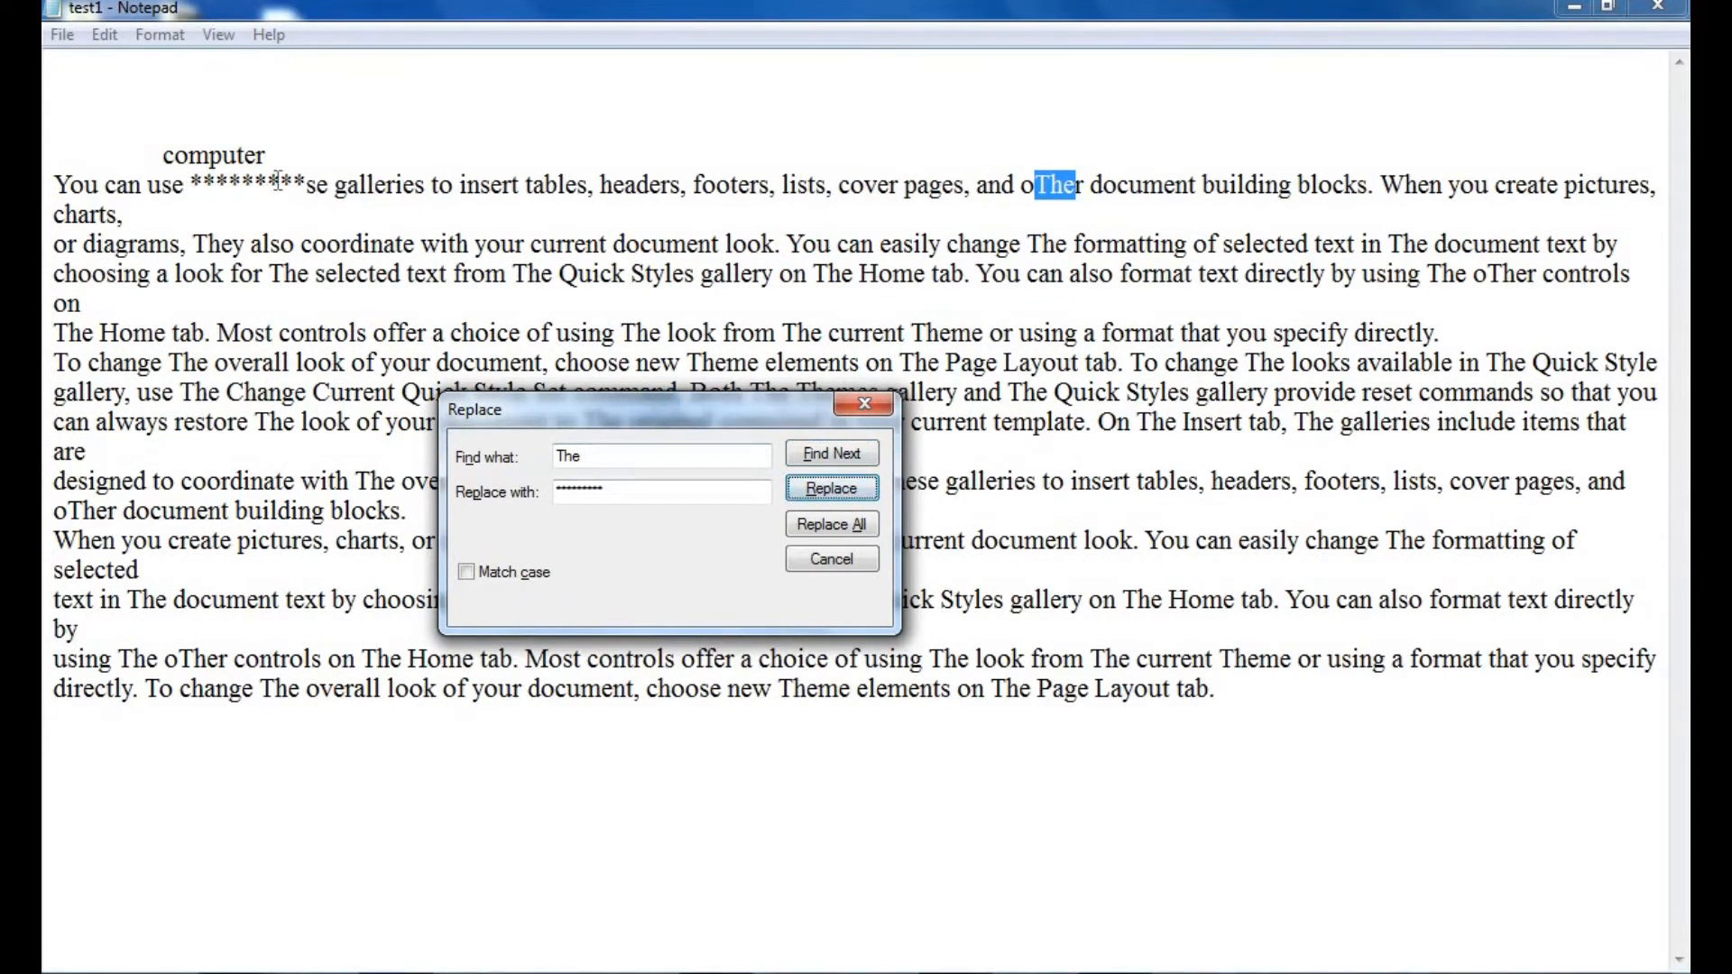
# - Replace all remaining occurrences of "The" with "*********" and close the Replace dialog
pyautogui.click(619, 488)
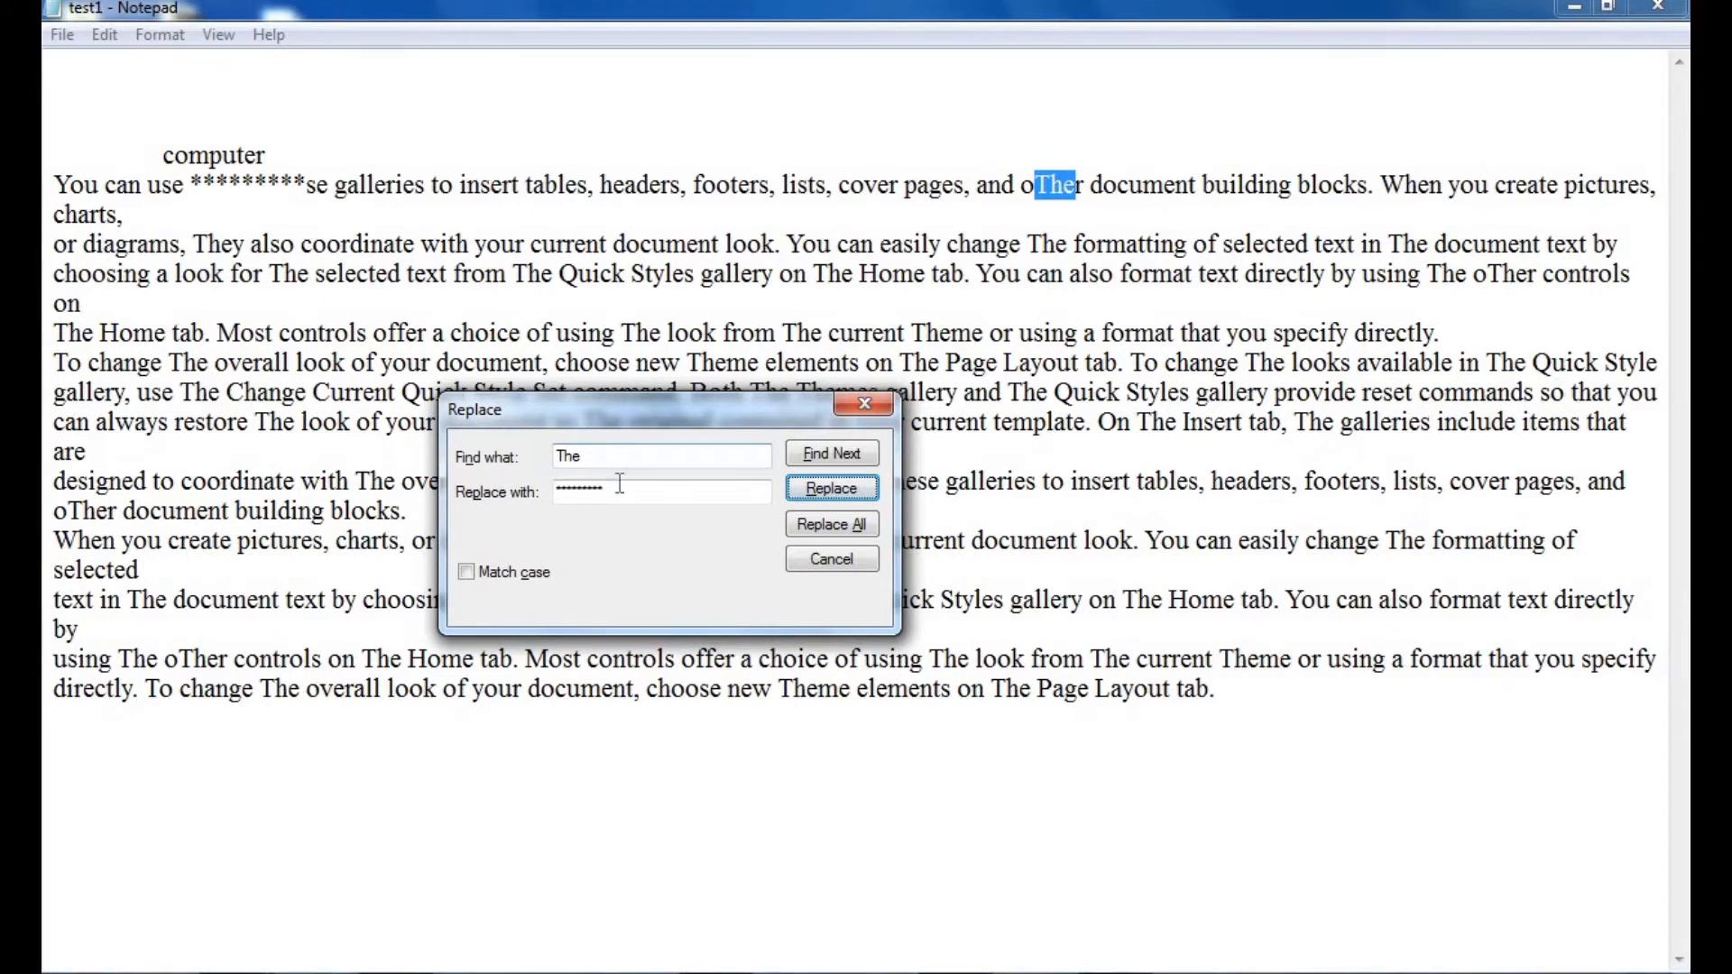
pyautogui.click(830, 526)
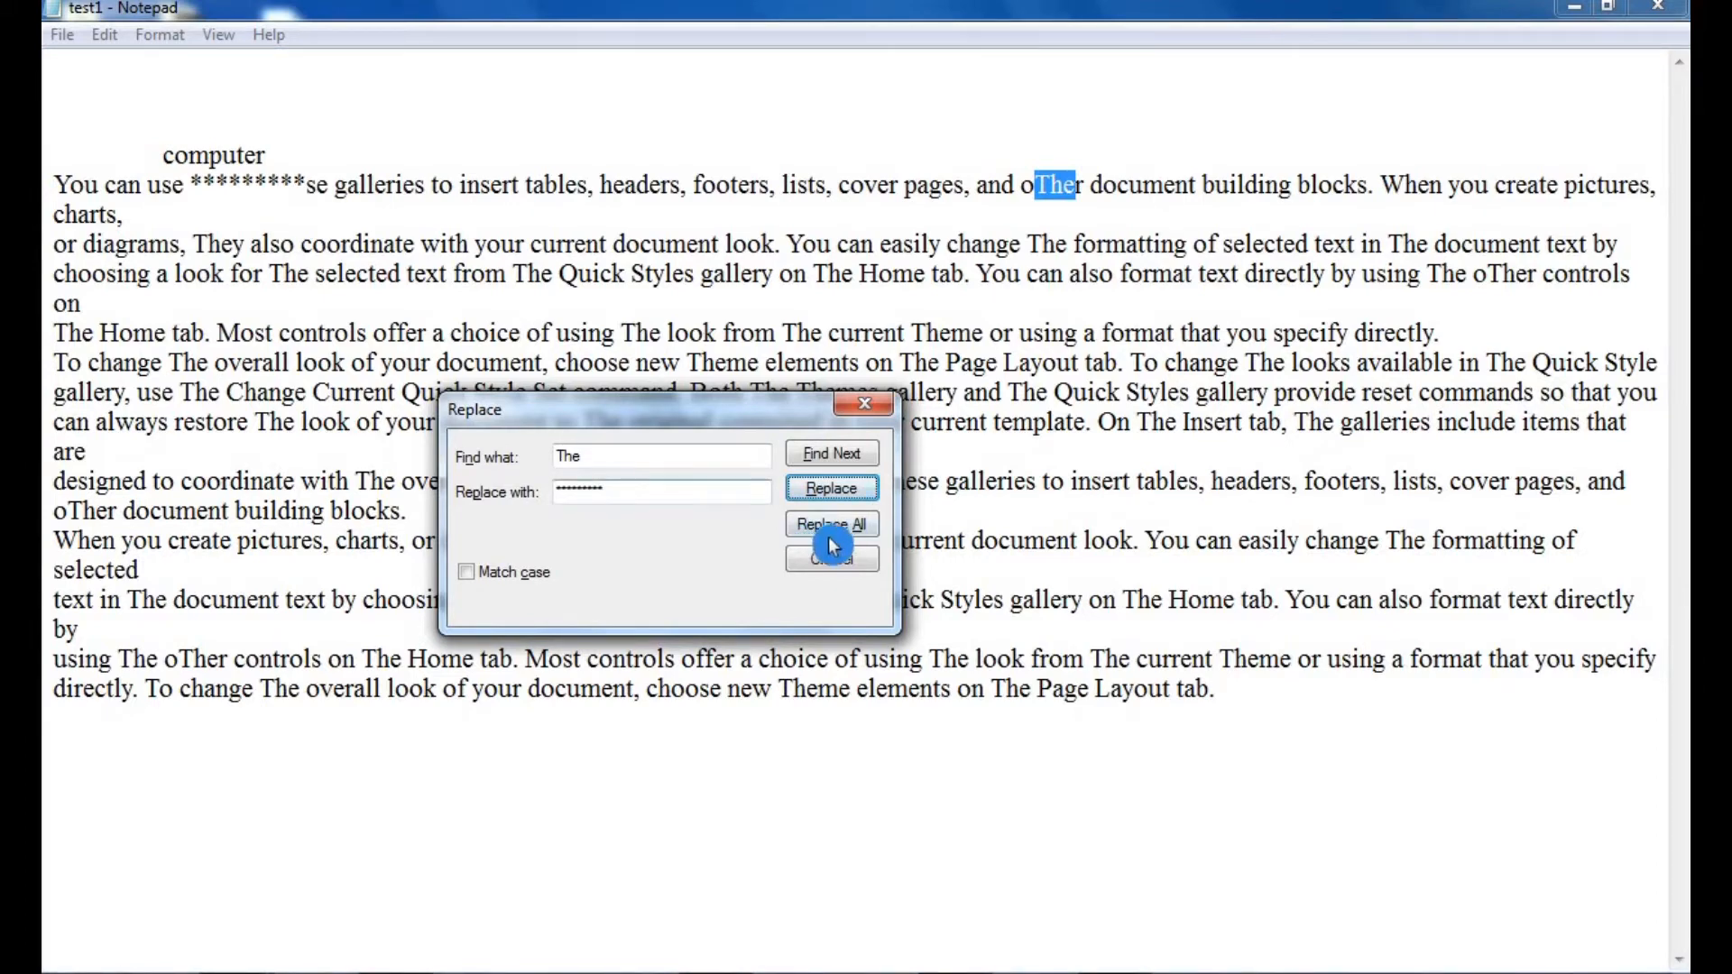
pyautogui.click(619, 466)
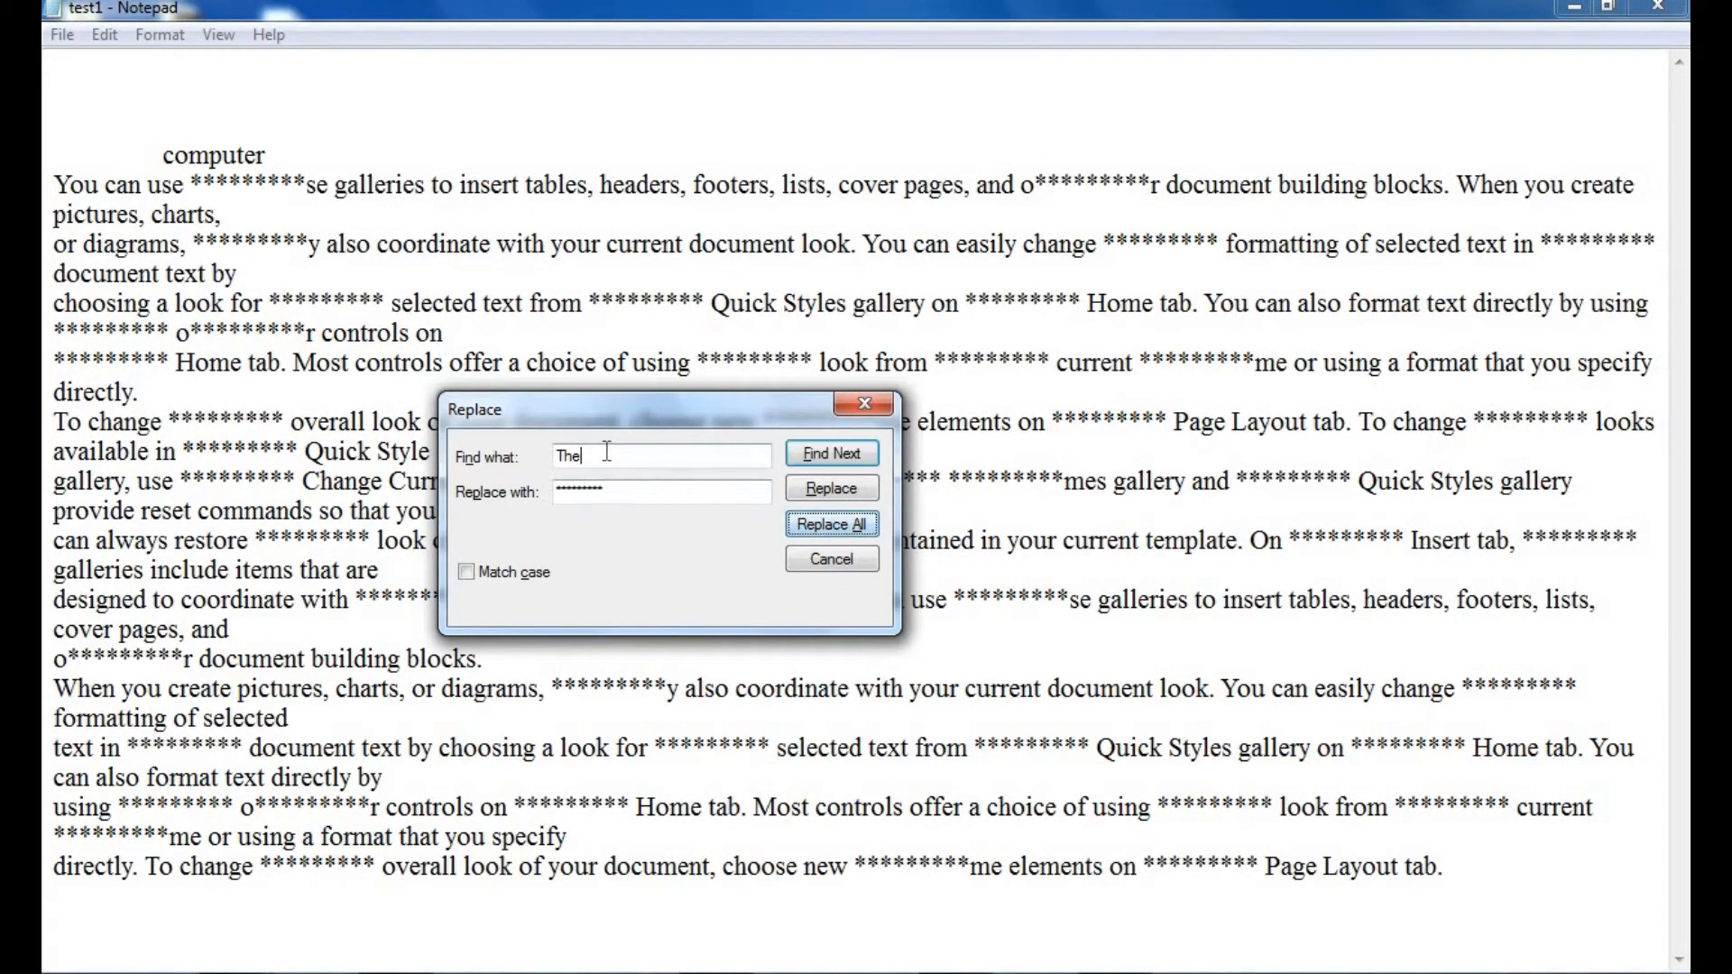
pyautogui.click(628, 489)
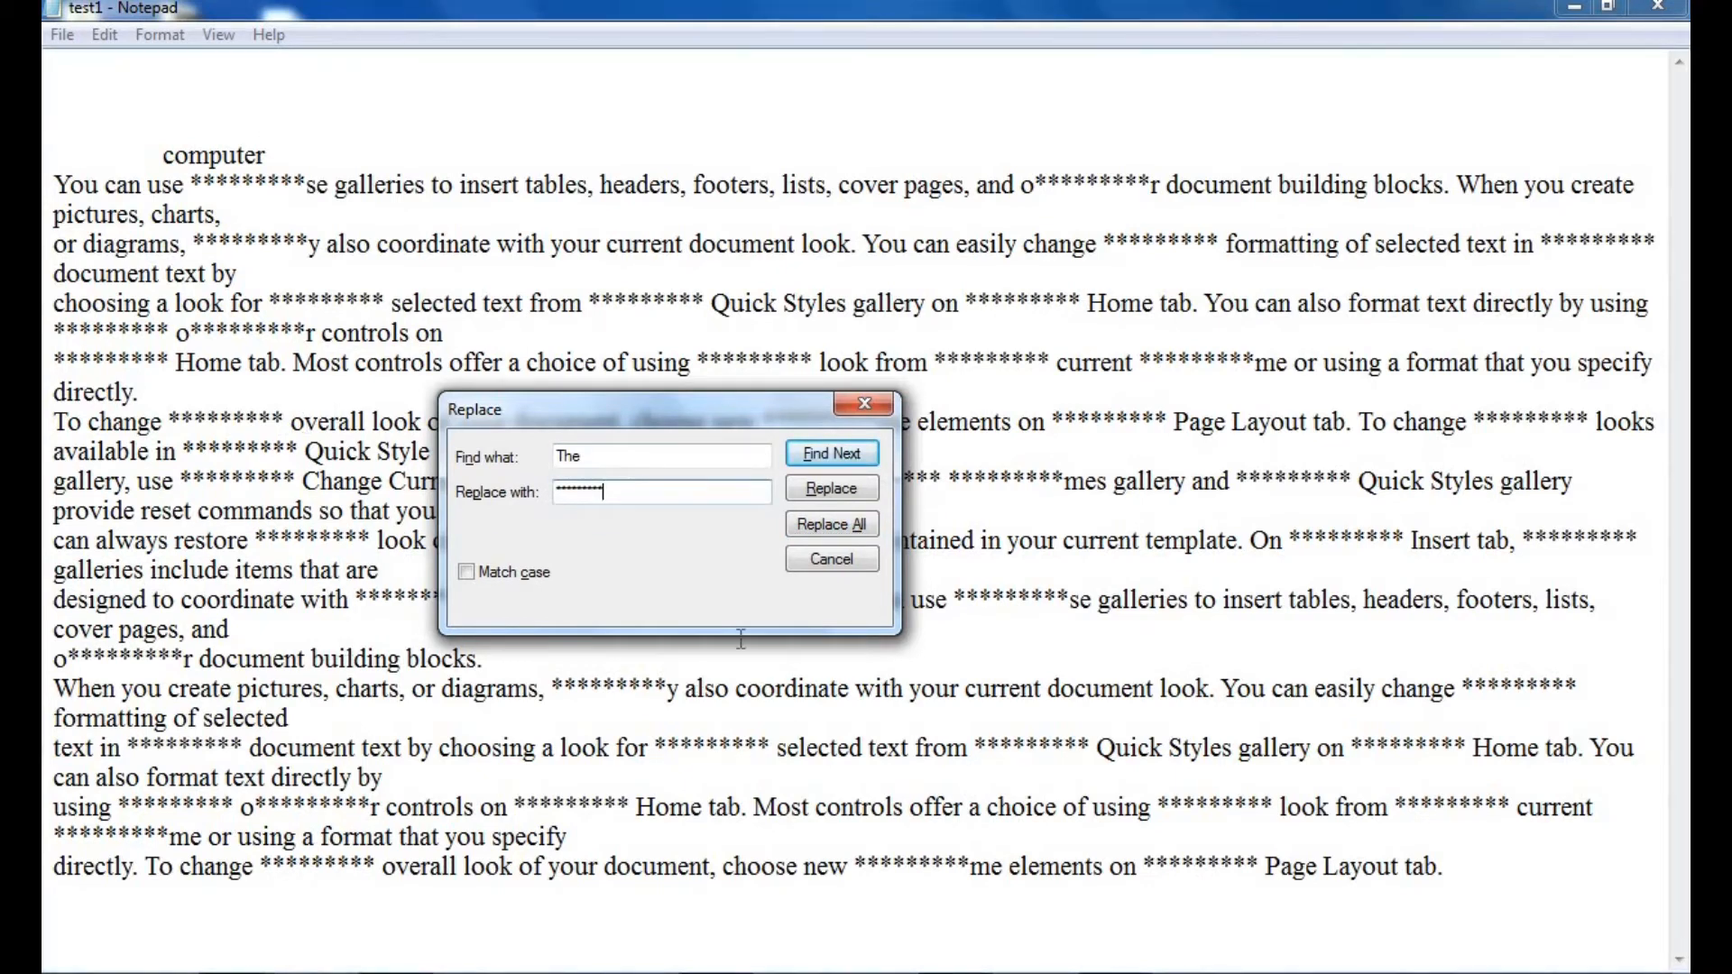
pyautogui.click(825, 560)
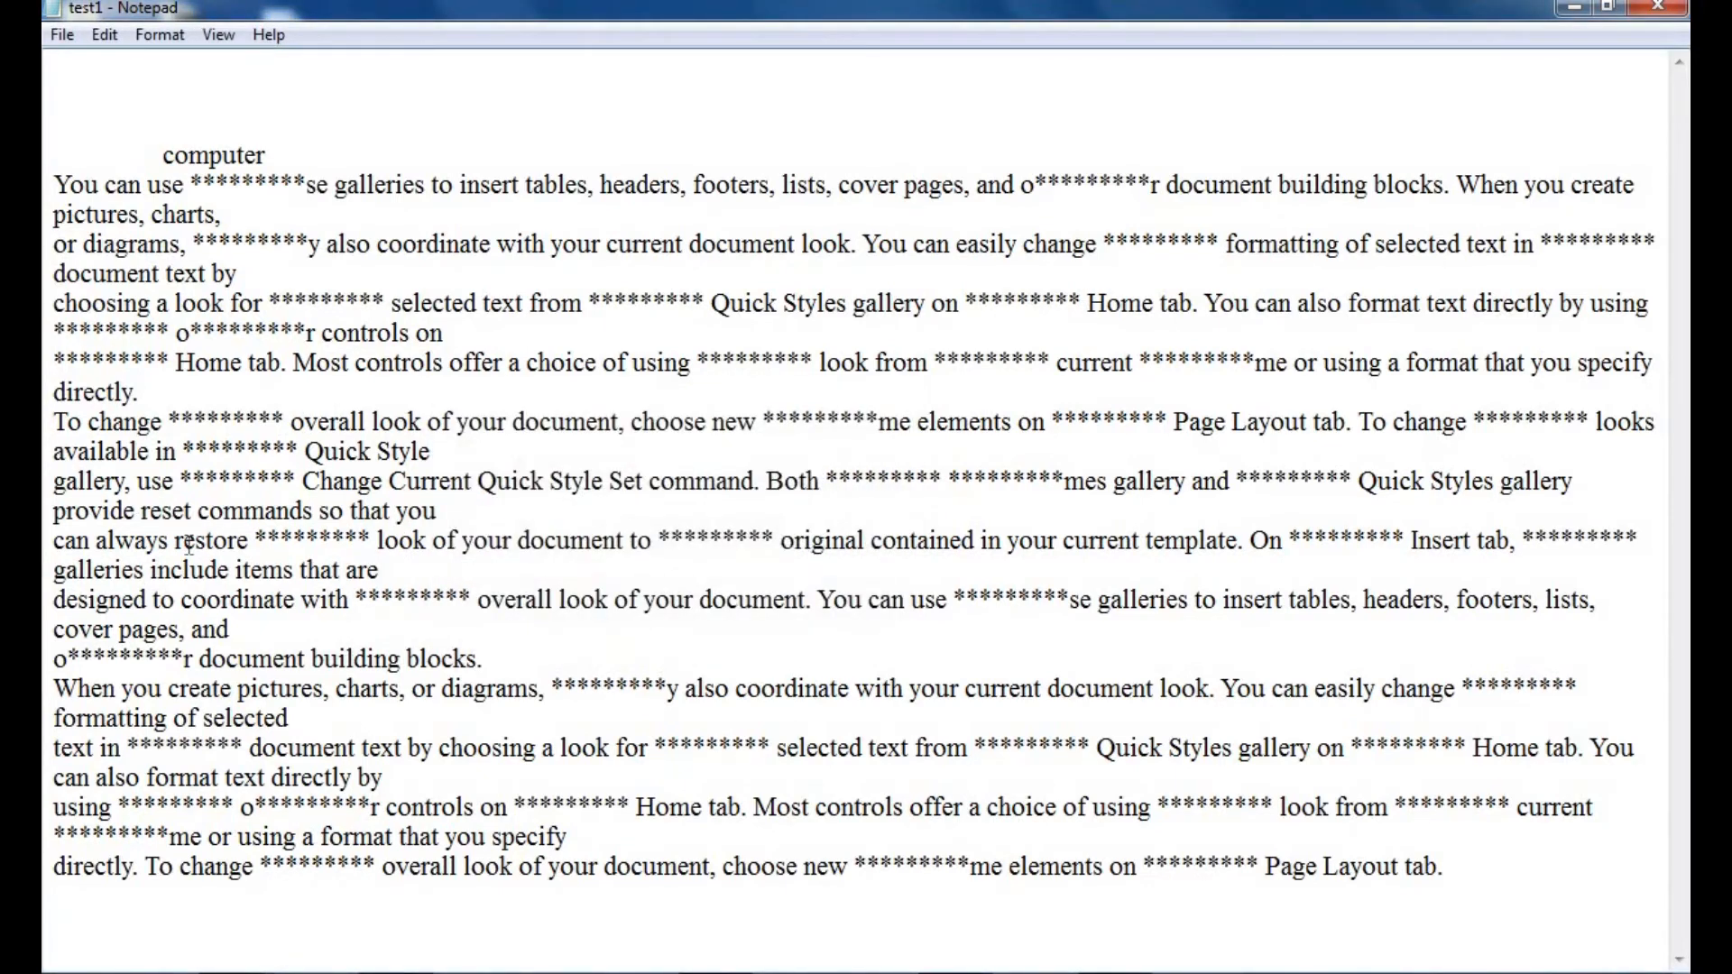
# - Select the text from "galleries" through "charts," in the first paragraph and examine which editing commands are available, including Go To
pyautogui.click(104, 35)
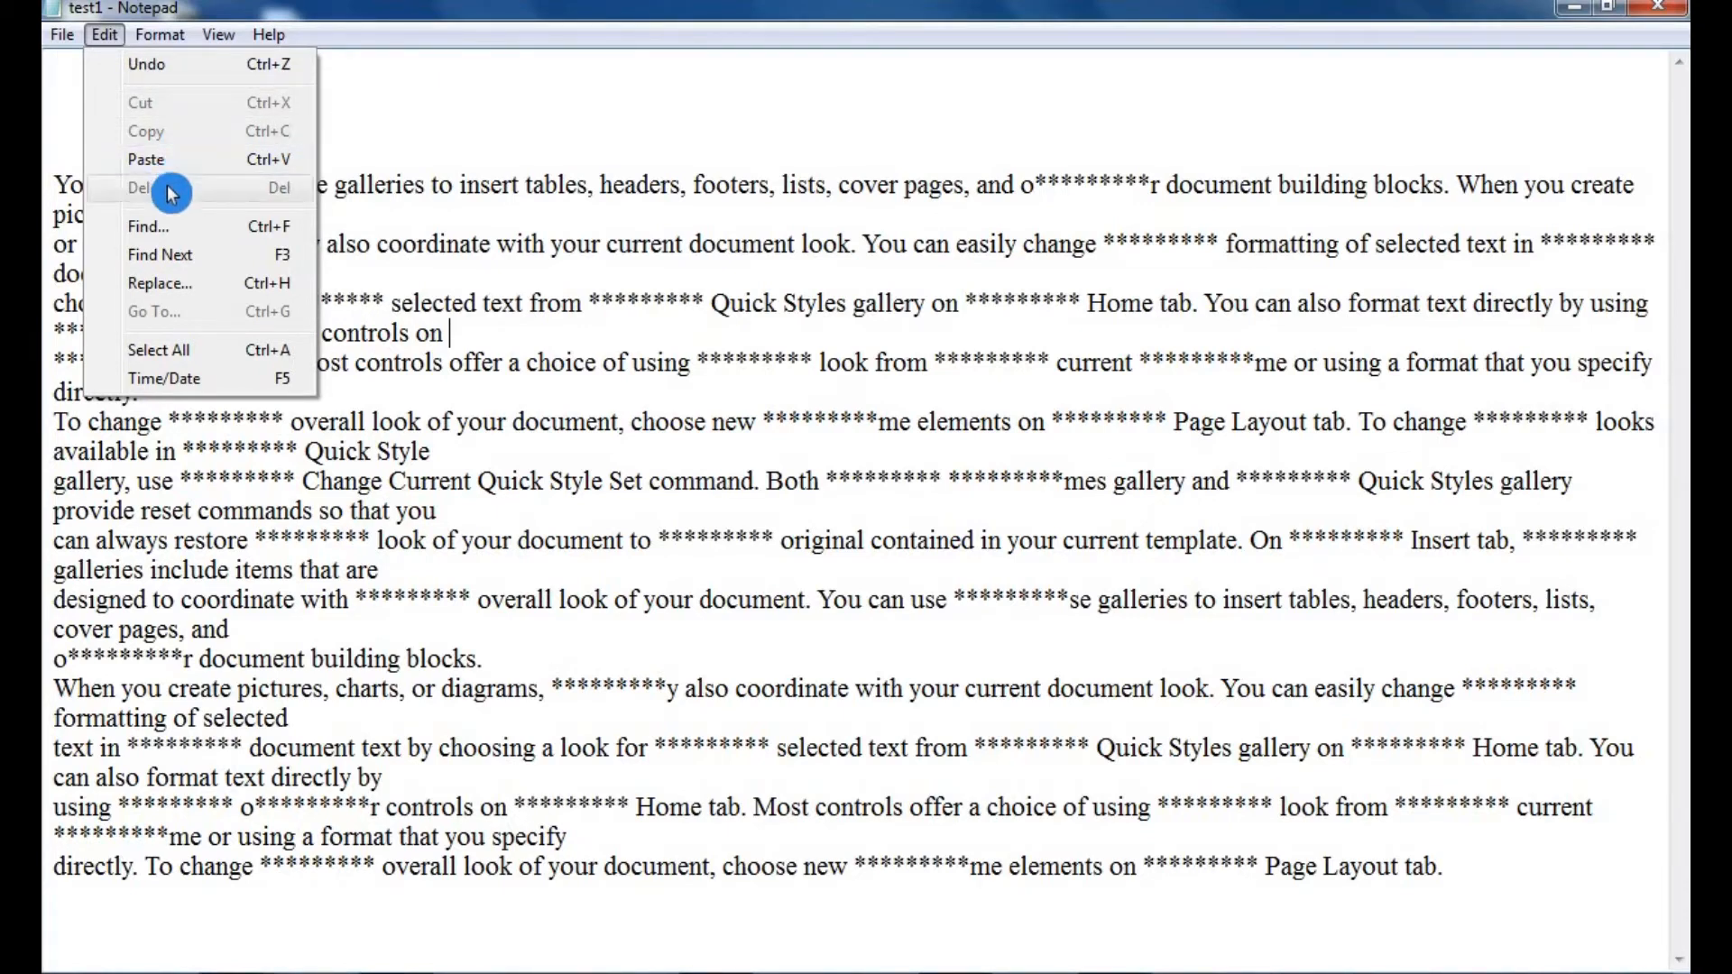
pyautogui.click(426, 188)
pyautogui.moveTo(426, 188); pyautogui.dragTo(602, 205)
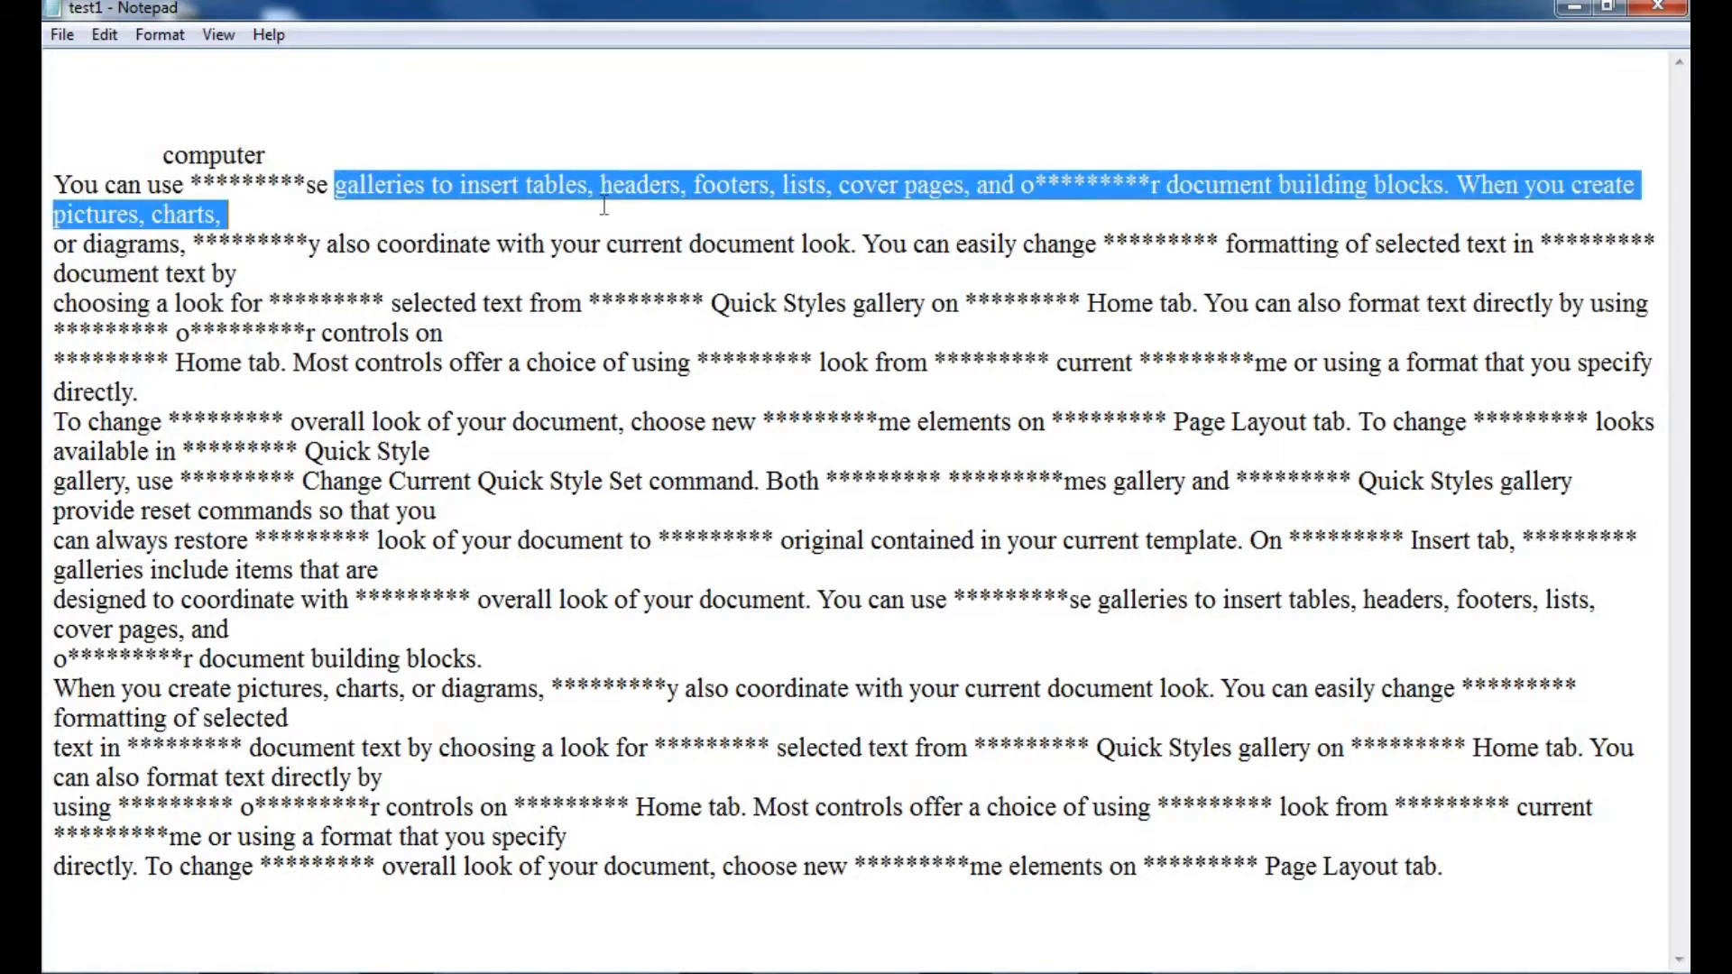
pyautogui.click(104, 35)
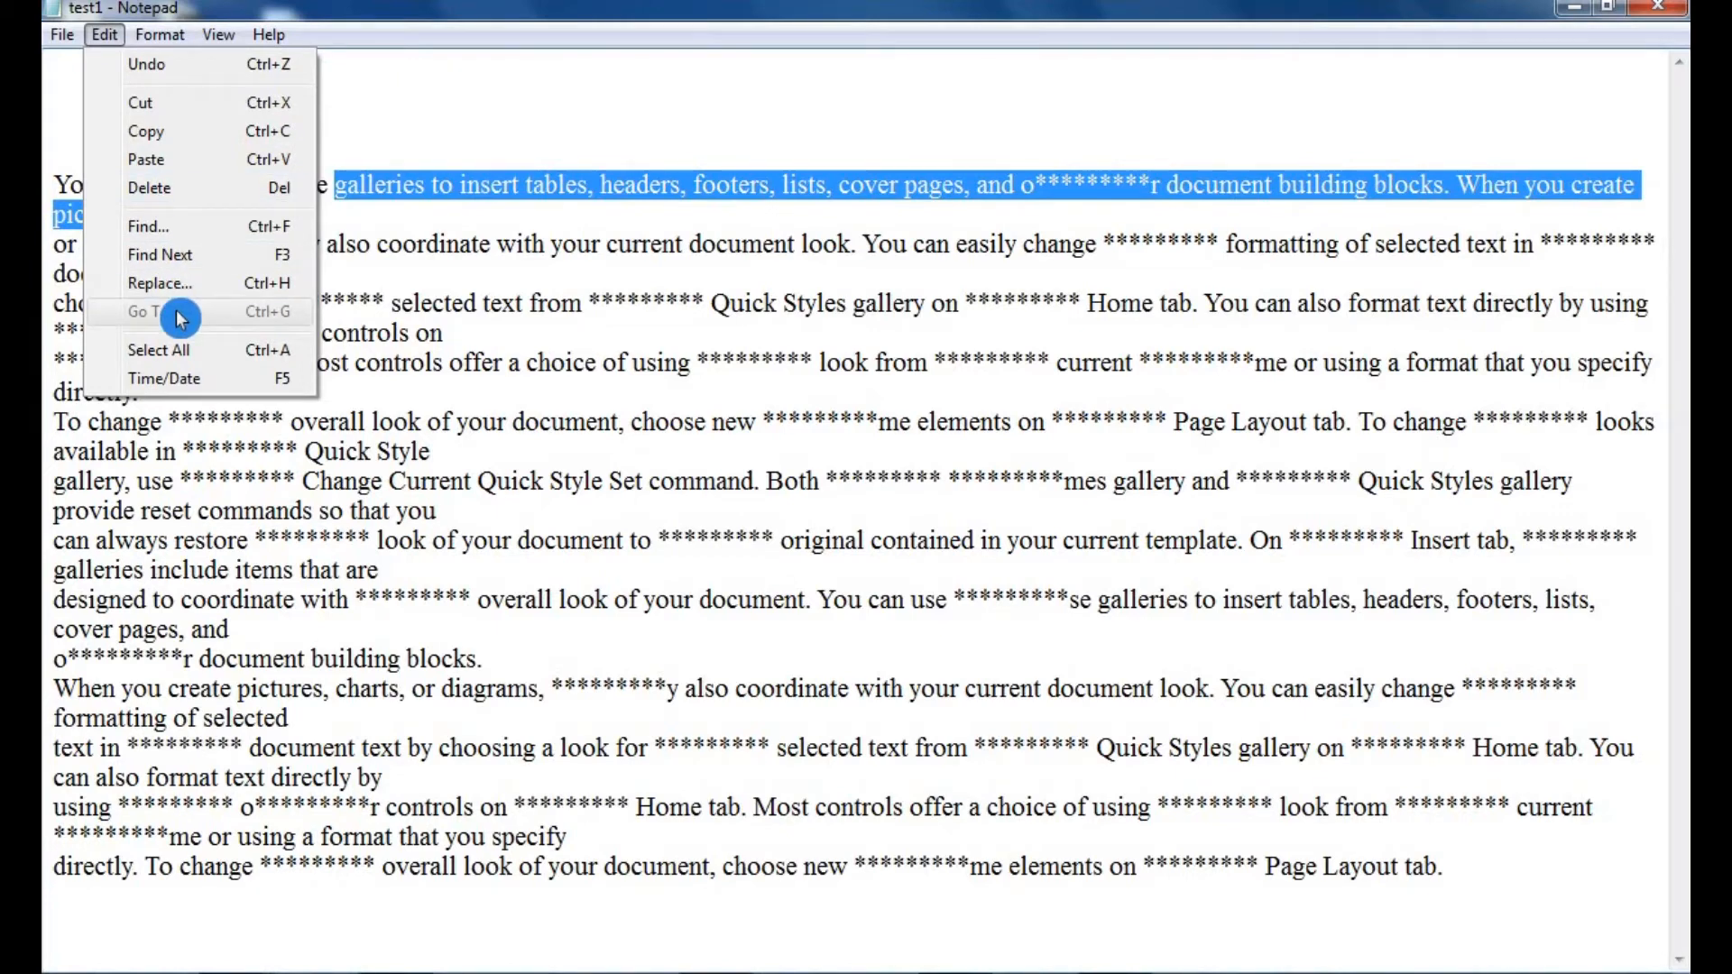
pyautogui.moveTo(218, 35)
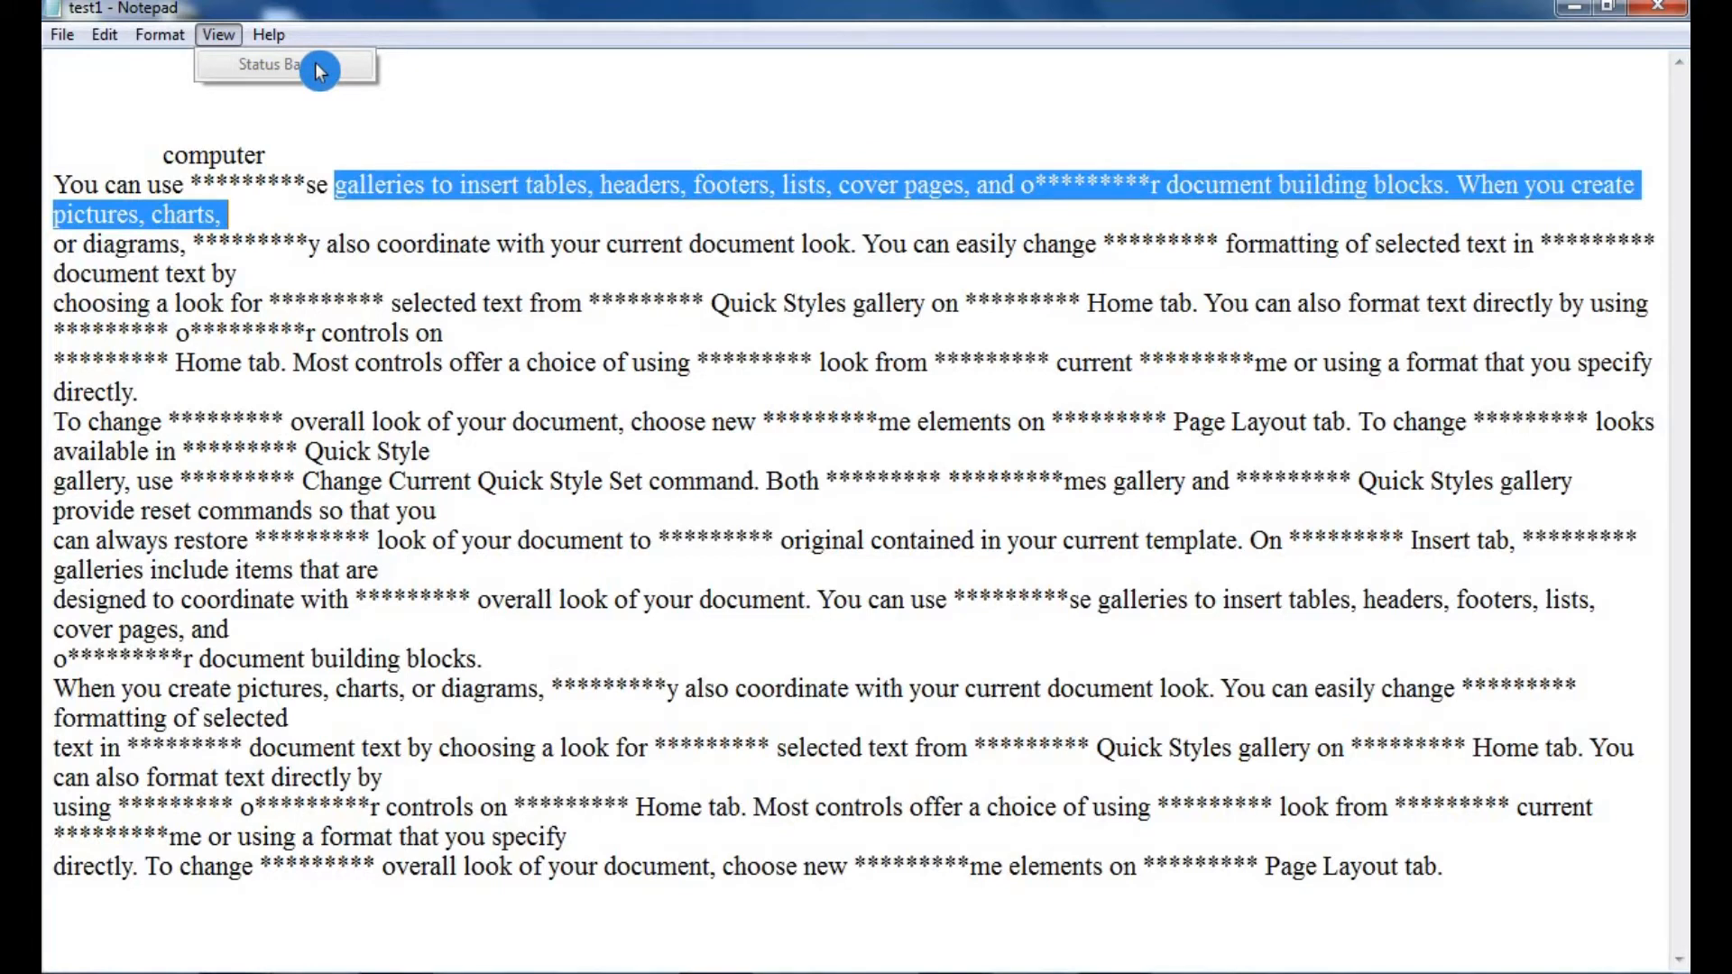
pyautogui.moveTo(105, 34)
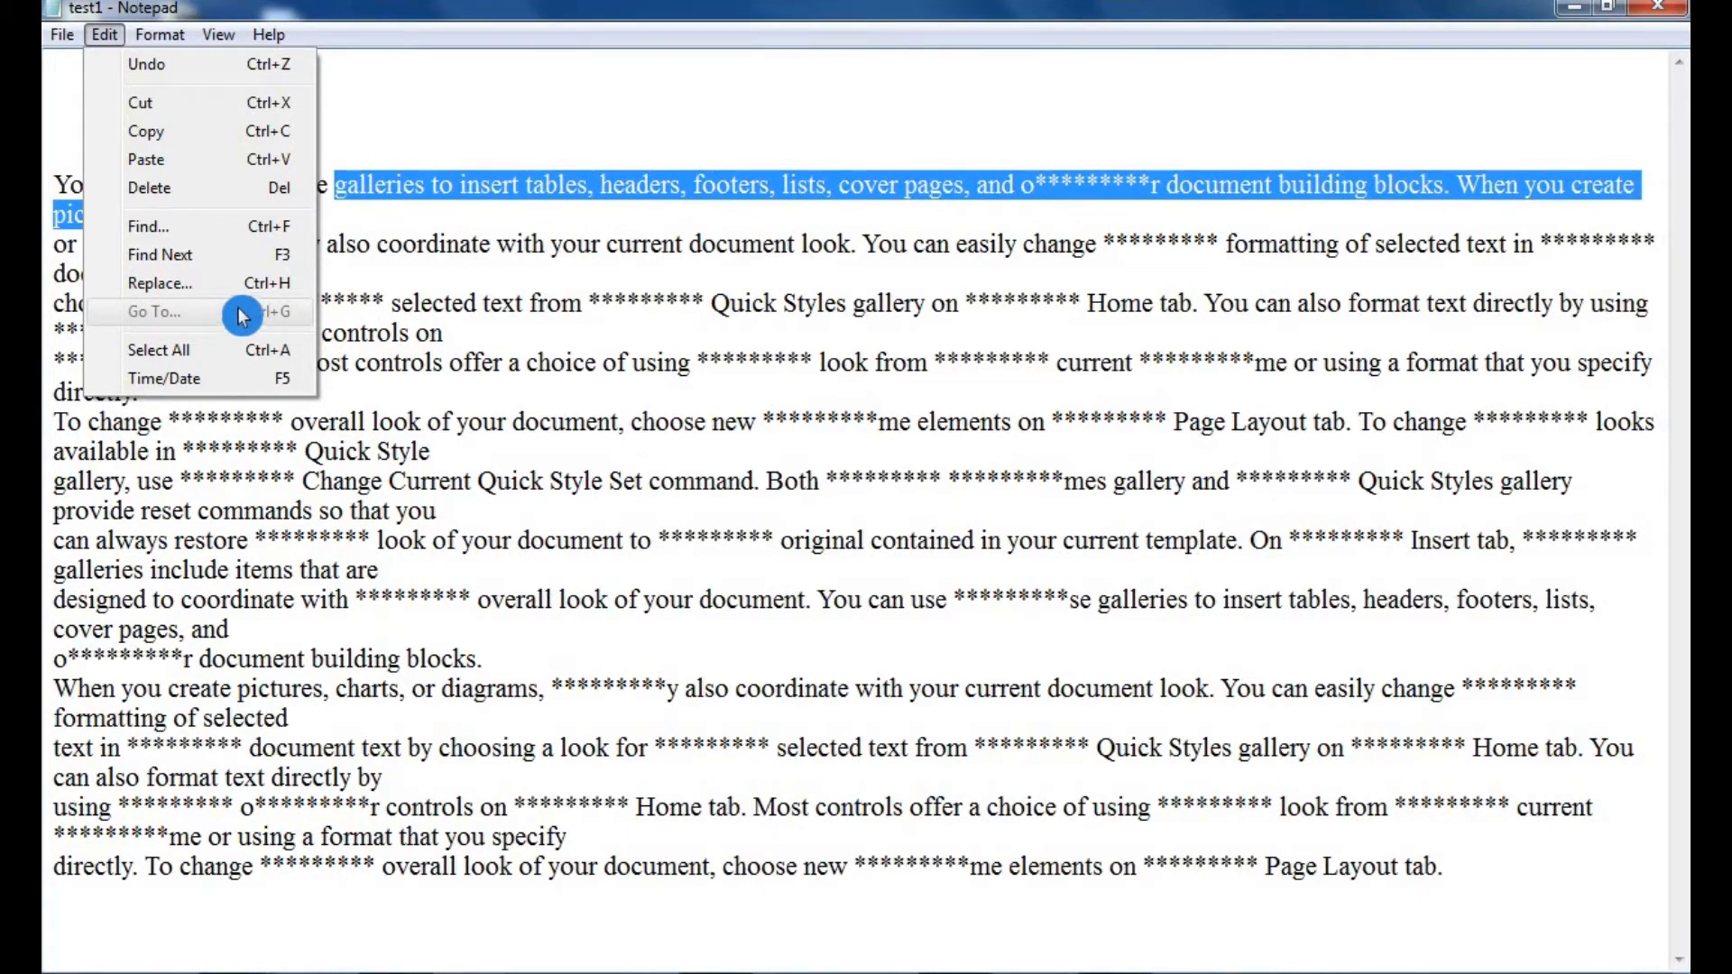
pyautogui.click(373, 309)
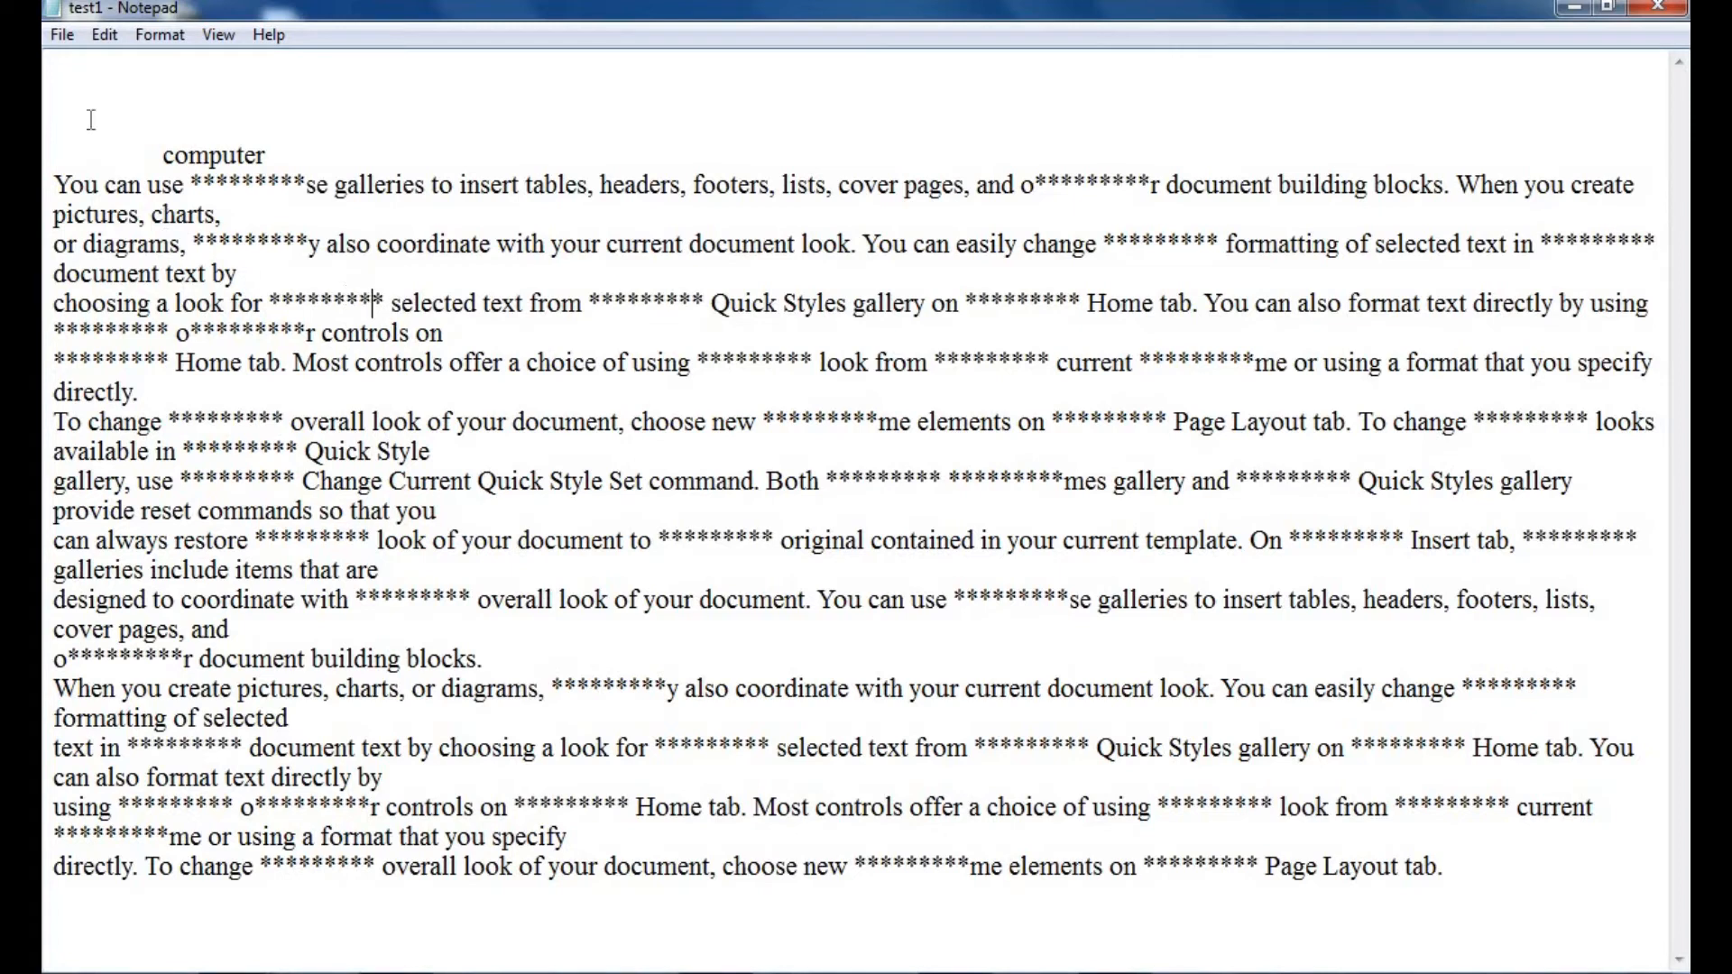
# - Place the cursor at the start of the document and move it down four lines
pyautogui.click(52, 66)
pyautogui.press('Down')
pyautogui.press('Down')
pyautogui.press('Down')
pyautogui.press('Down')
# - Select the entire document with the Select All command, and clear the selection
pyautogui.click(461, 243)
pyautogui.click(104, 34)
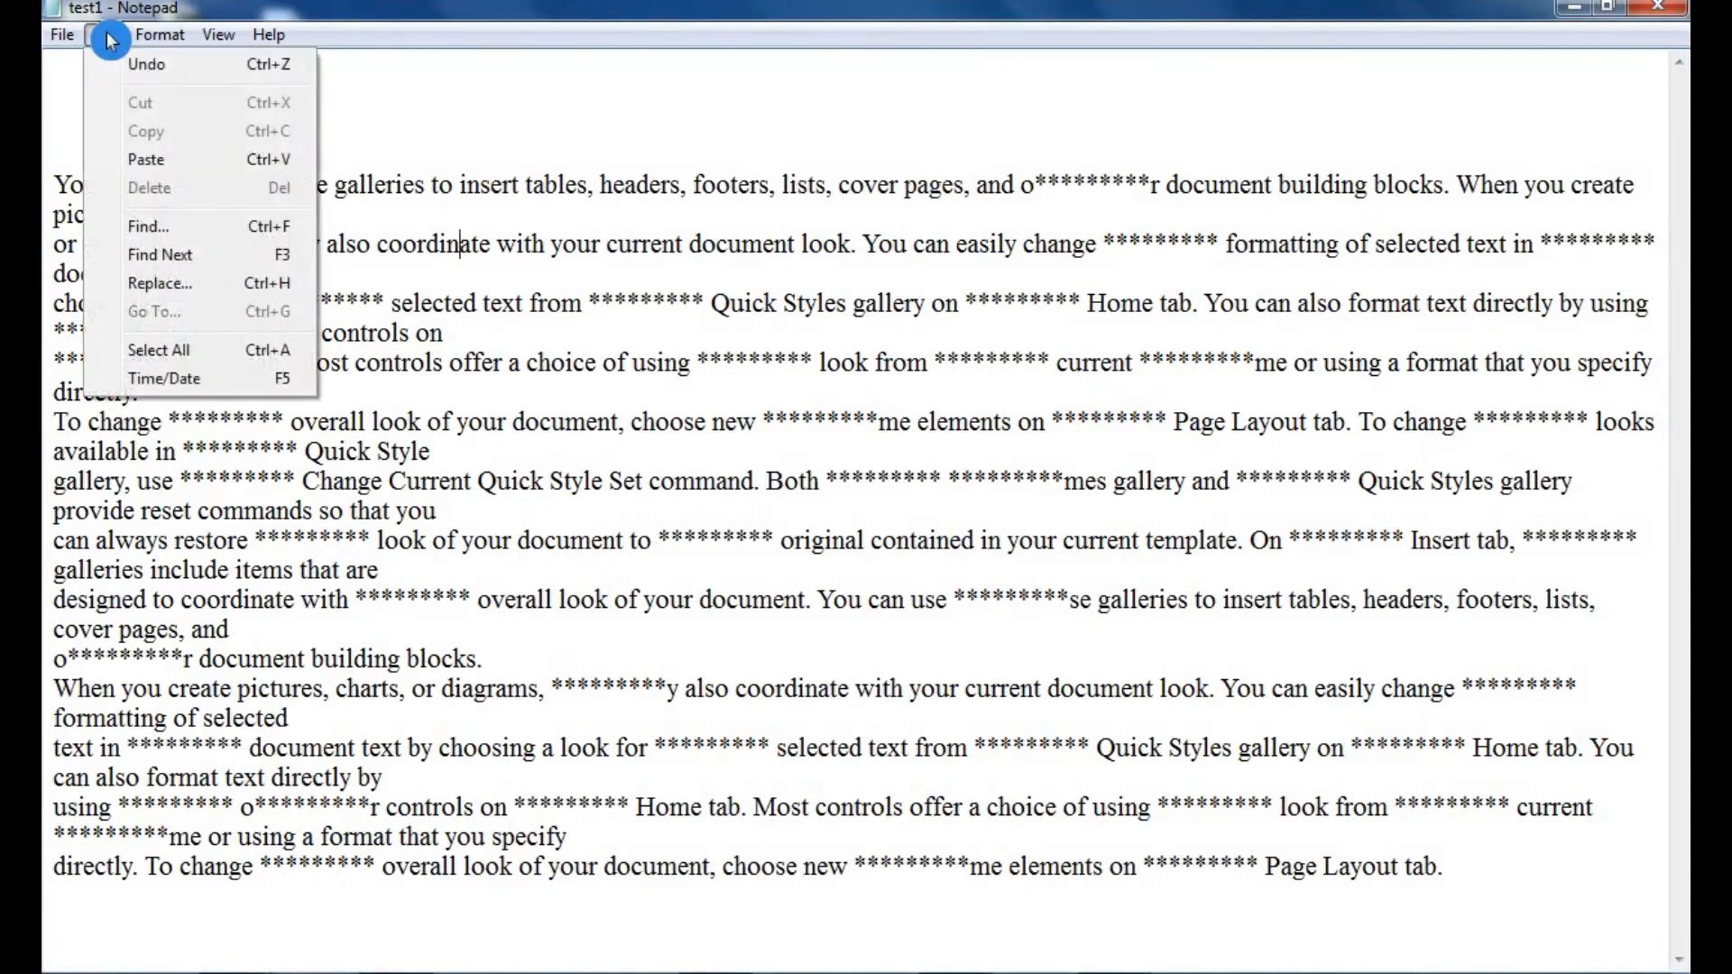
pyautogui.click(215, 349)
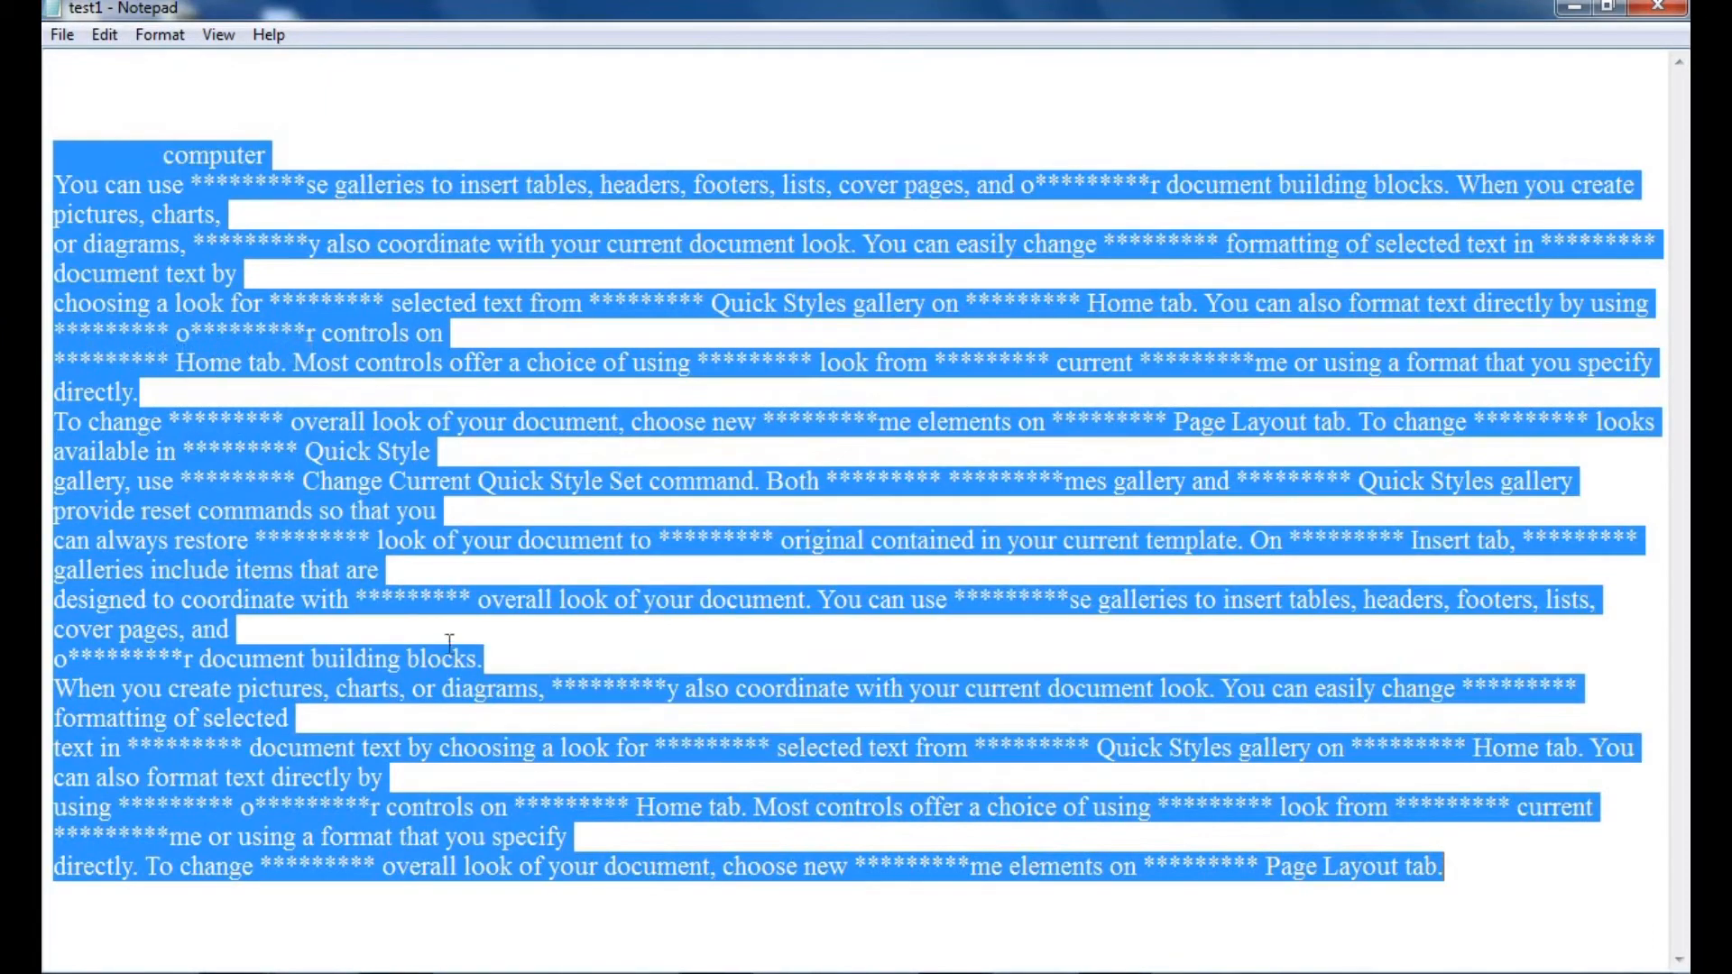
pyautogui.click(197, 218)
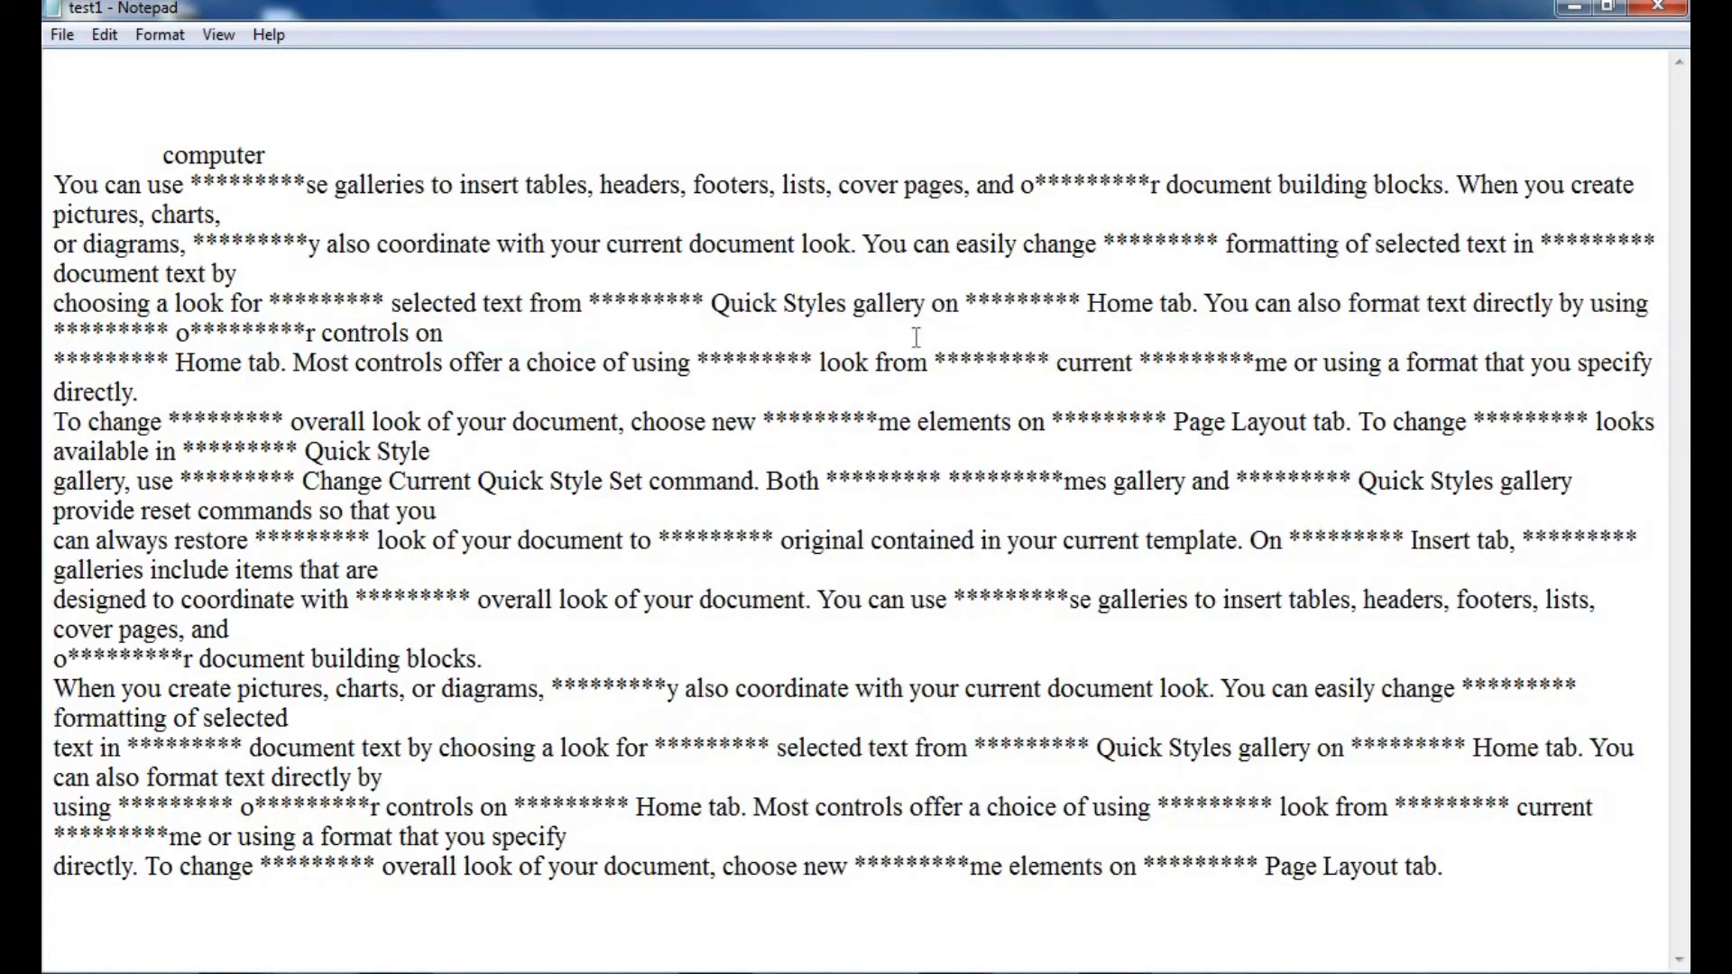
# - Select the whole text manually from end to beginning and from beginning to end, and clear the selection
pyautogui.moveTo(1470, 869); pyautogui.dragTo(45, 96)
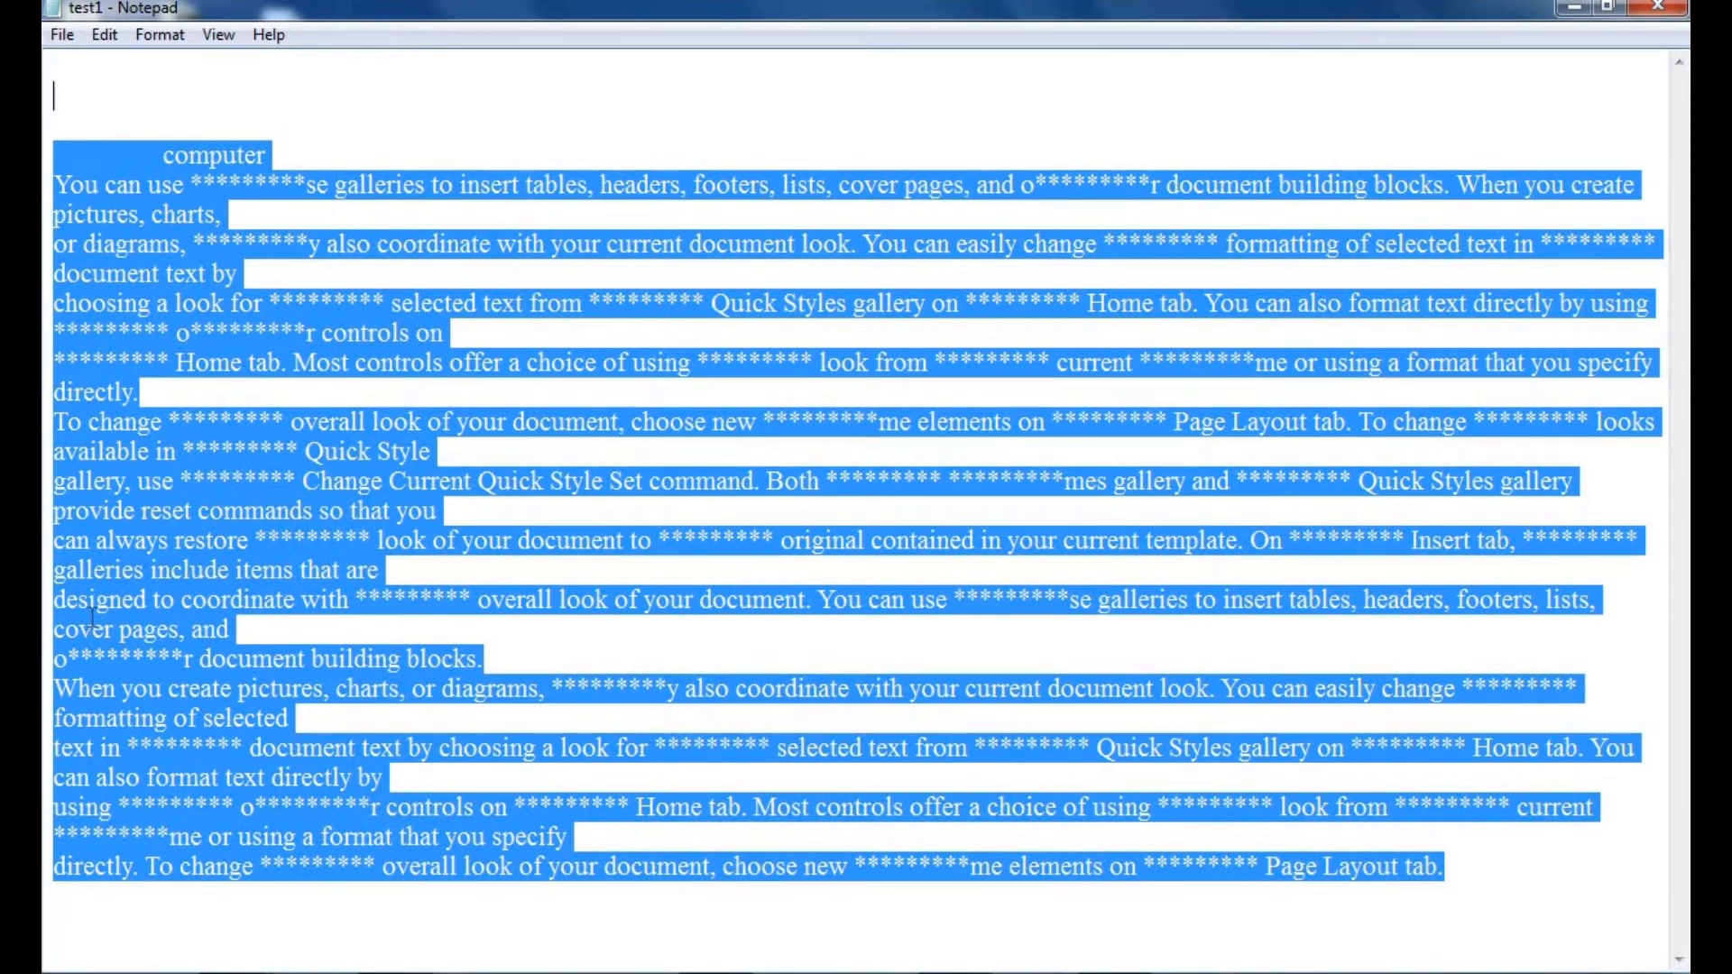
pyautogui.moveTo(79, 90); pyautogui.dragTo(1452, 956)
pyautogui.click(104, 34)
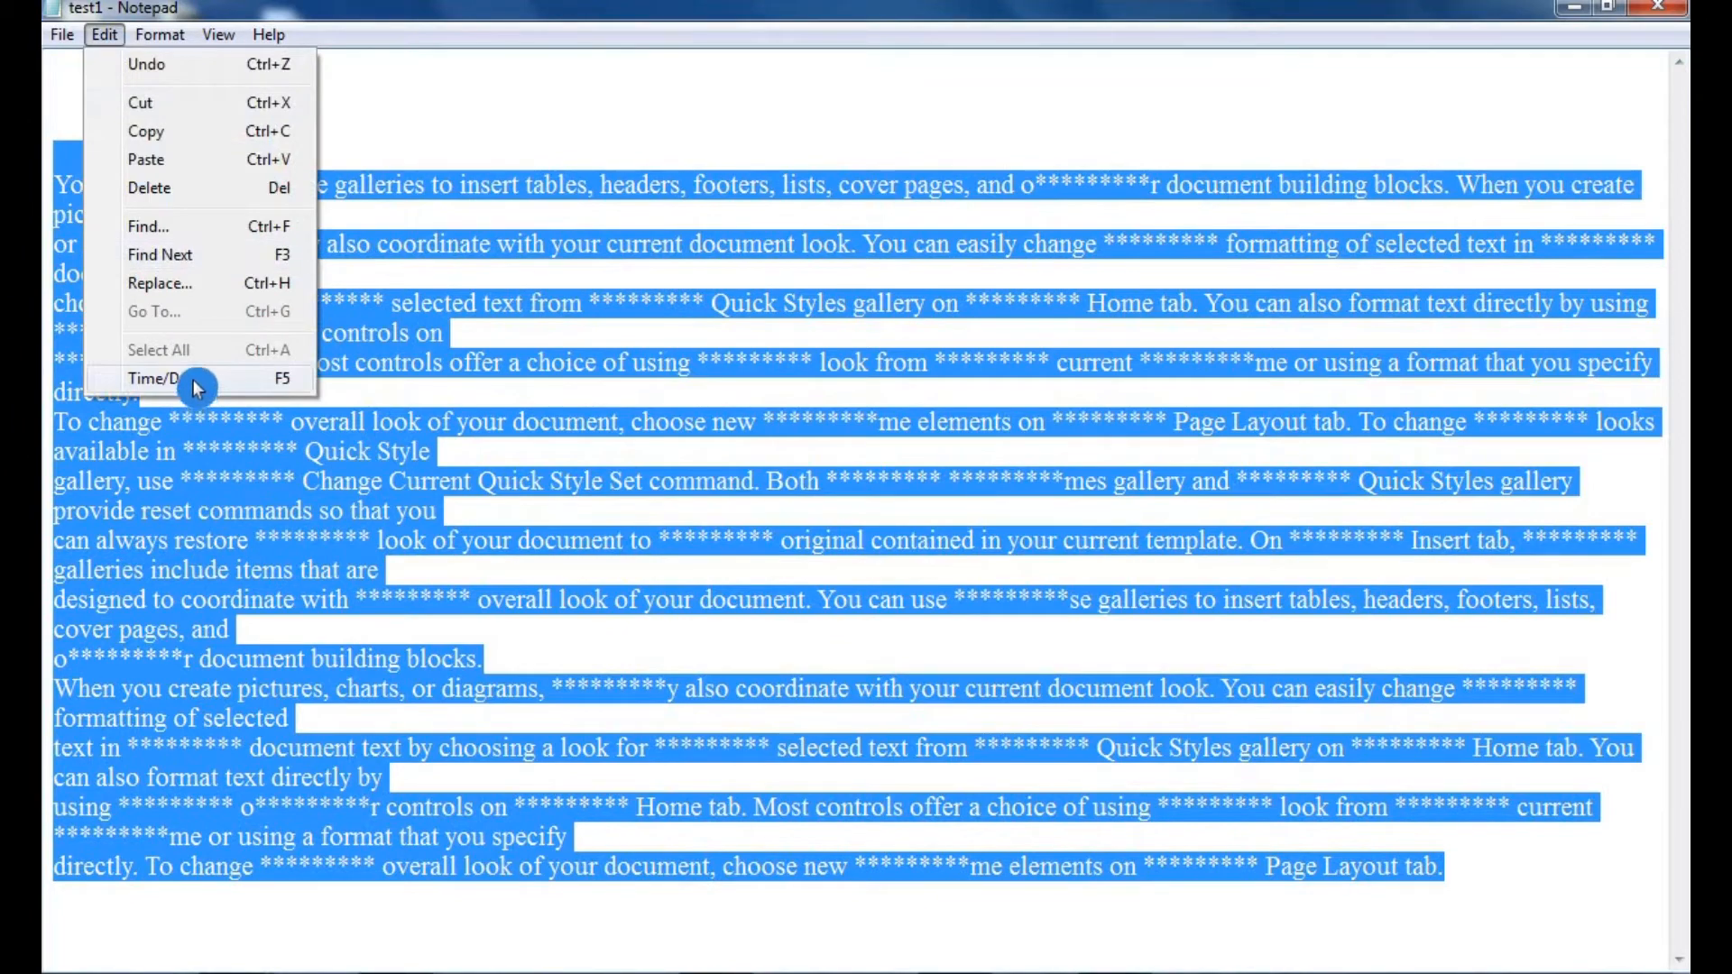
pyautogui.click(462, 269)
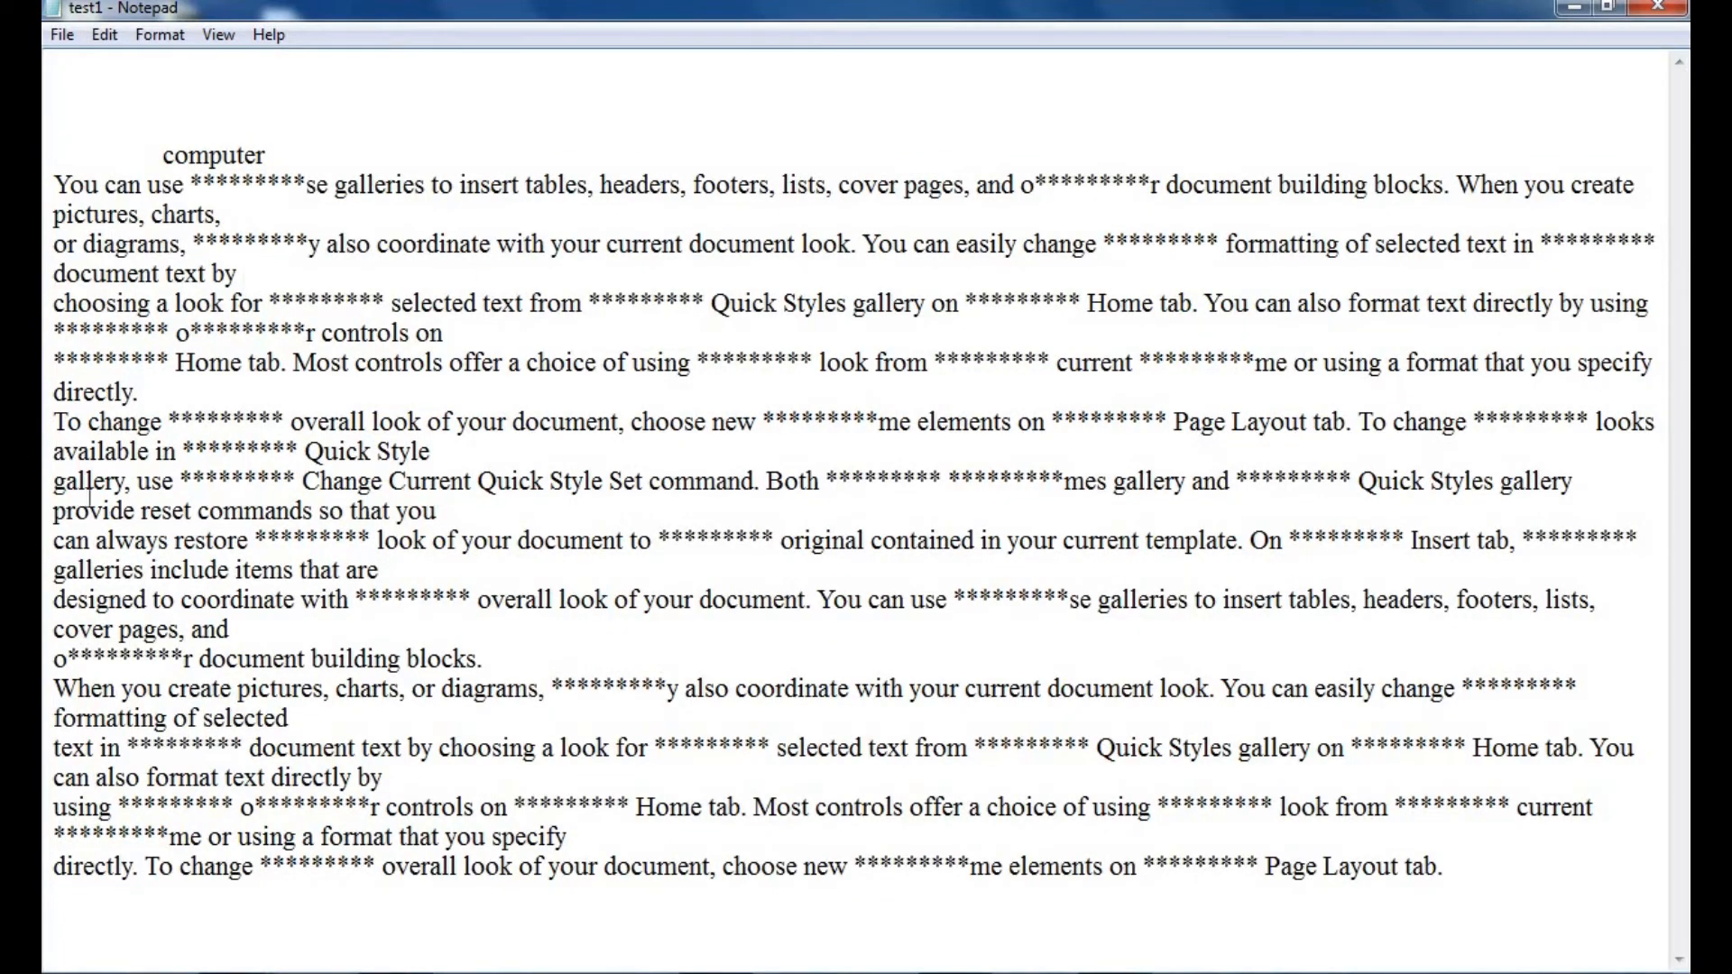
# - Indent the blank line above "computer" with three tabs and insert the current time and date there
pyautogui.press('Tab')
pyautogui.press('Tab')
pyautogui.press('Tab')
pyautogui.press('F5')
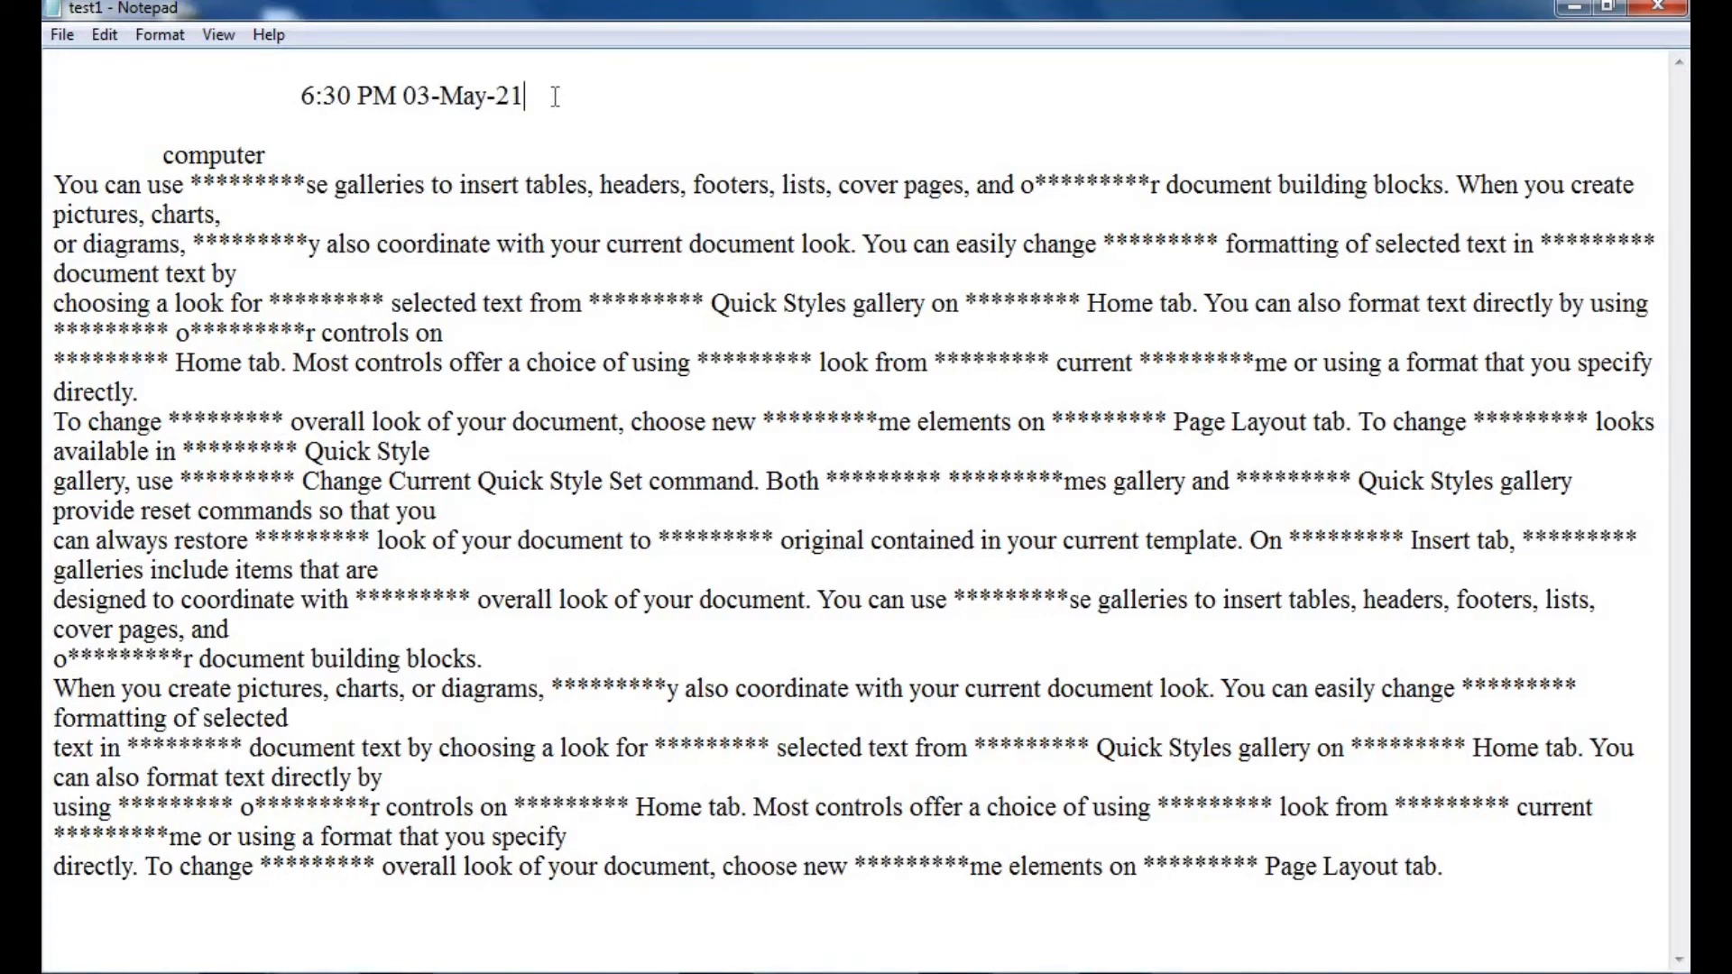
# - Start a new line below the indented time stamp and insert the current time and date again
pyautogui.press('Return')
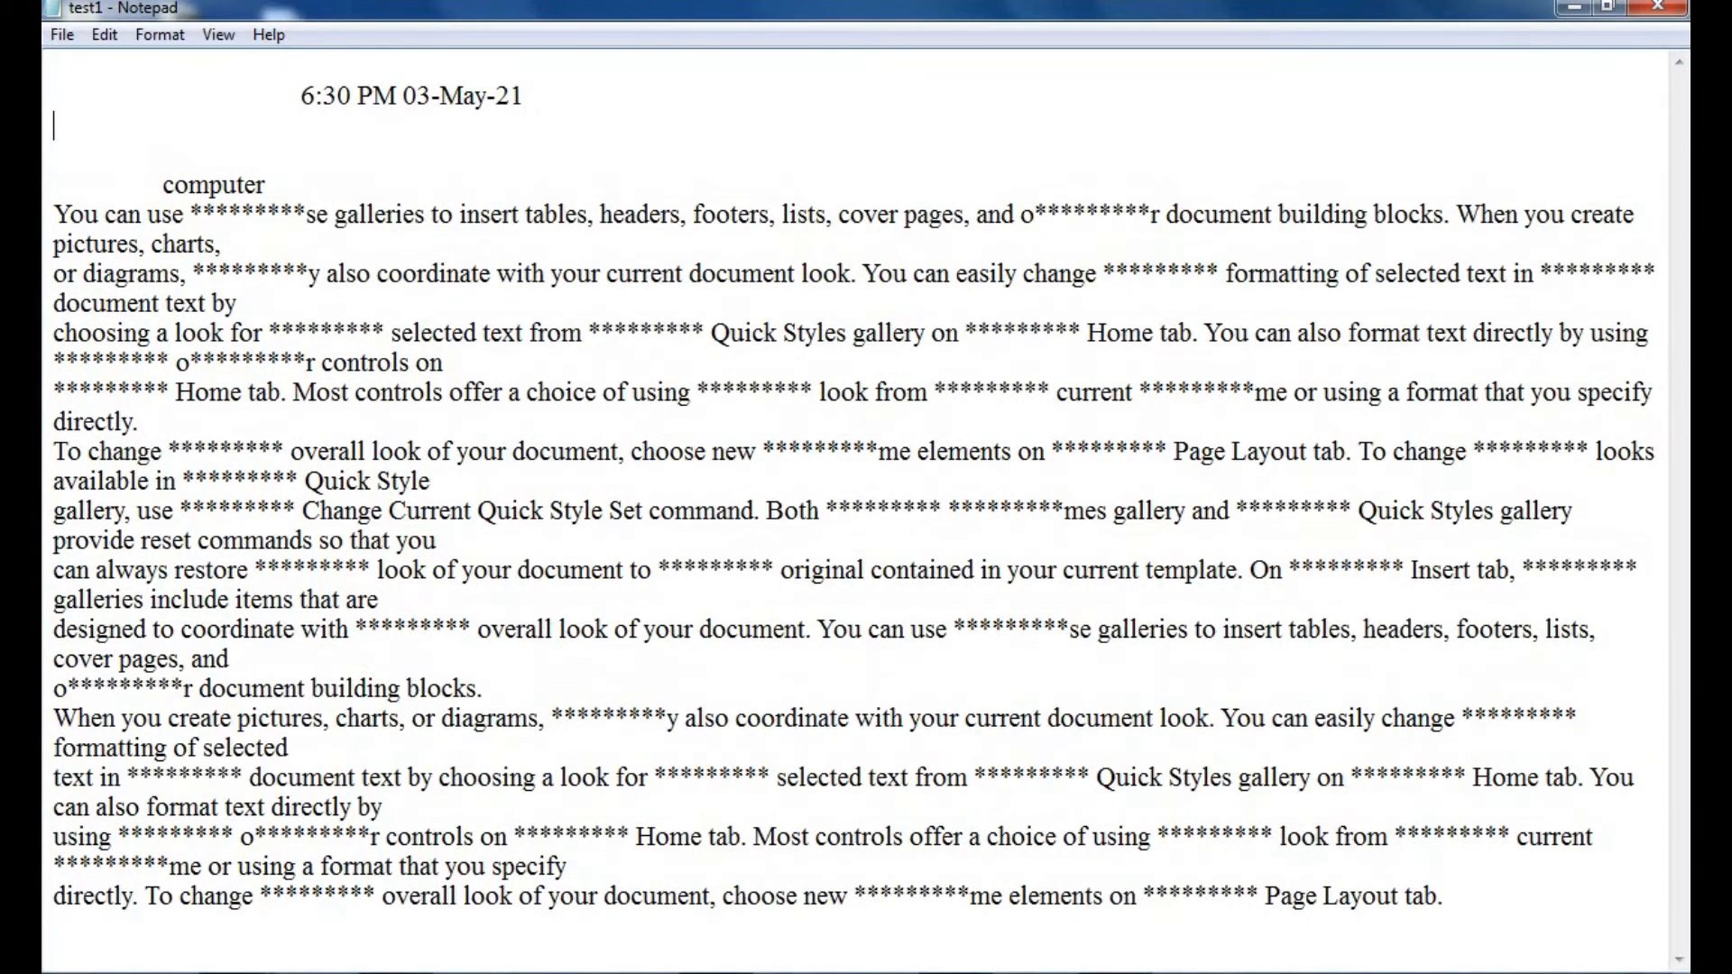
pyautogui.click(113, 35)
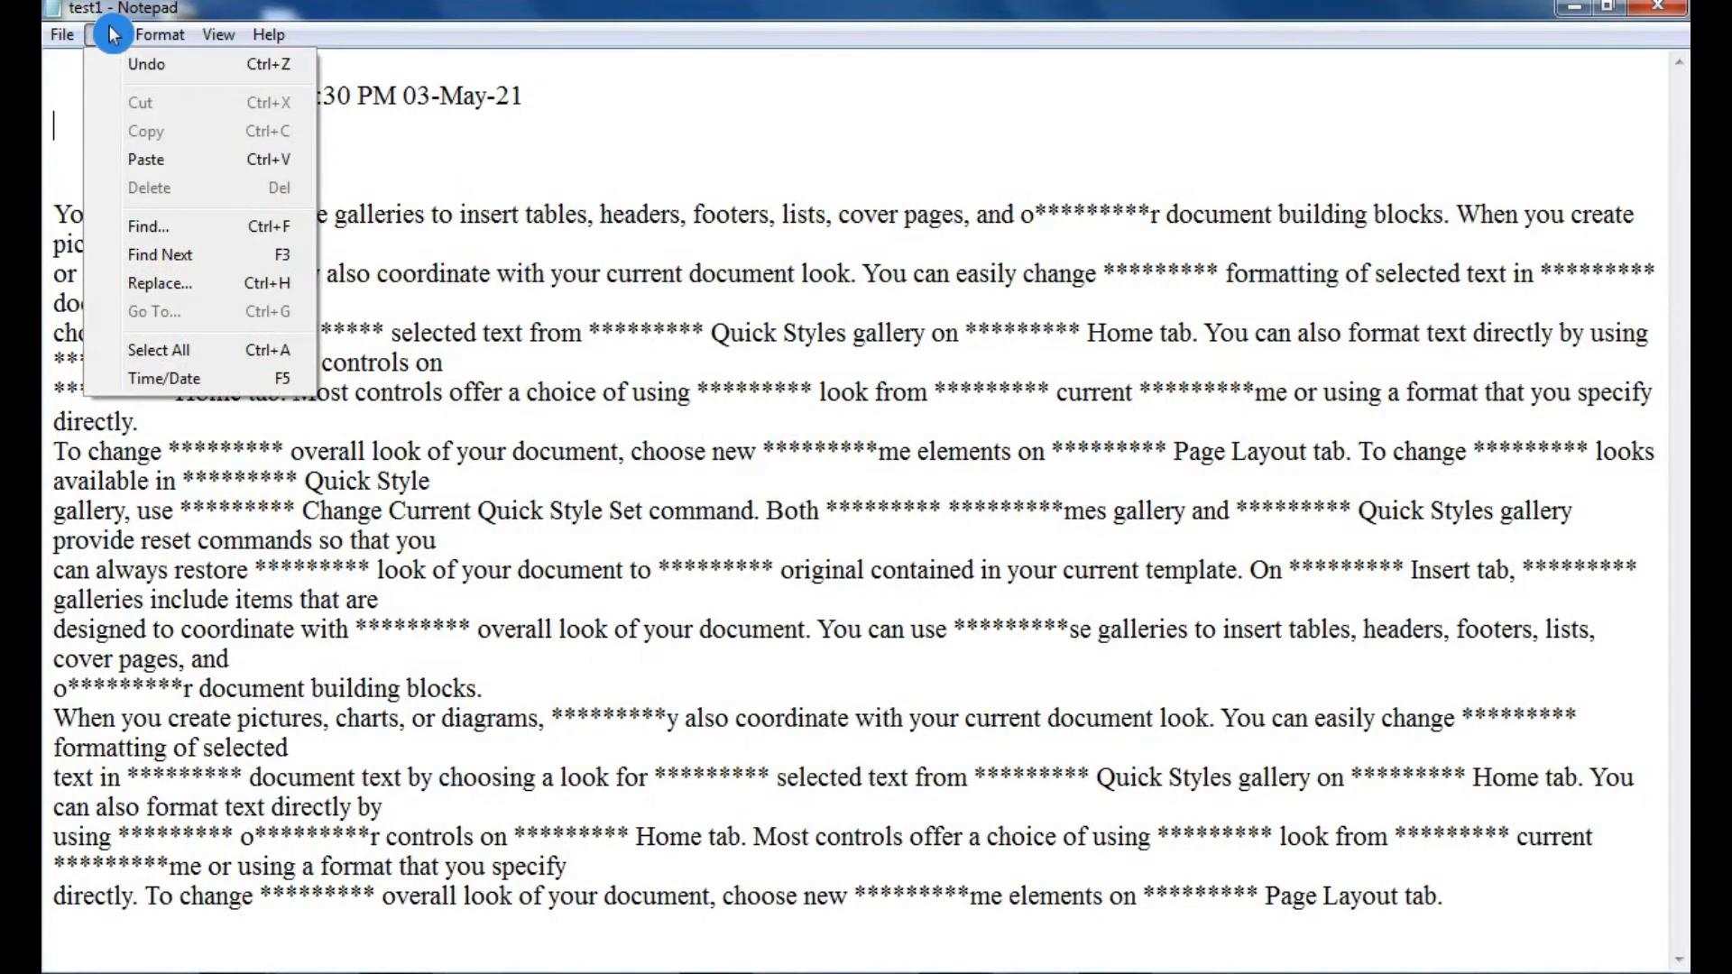
pyautogui.click(195, 378)
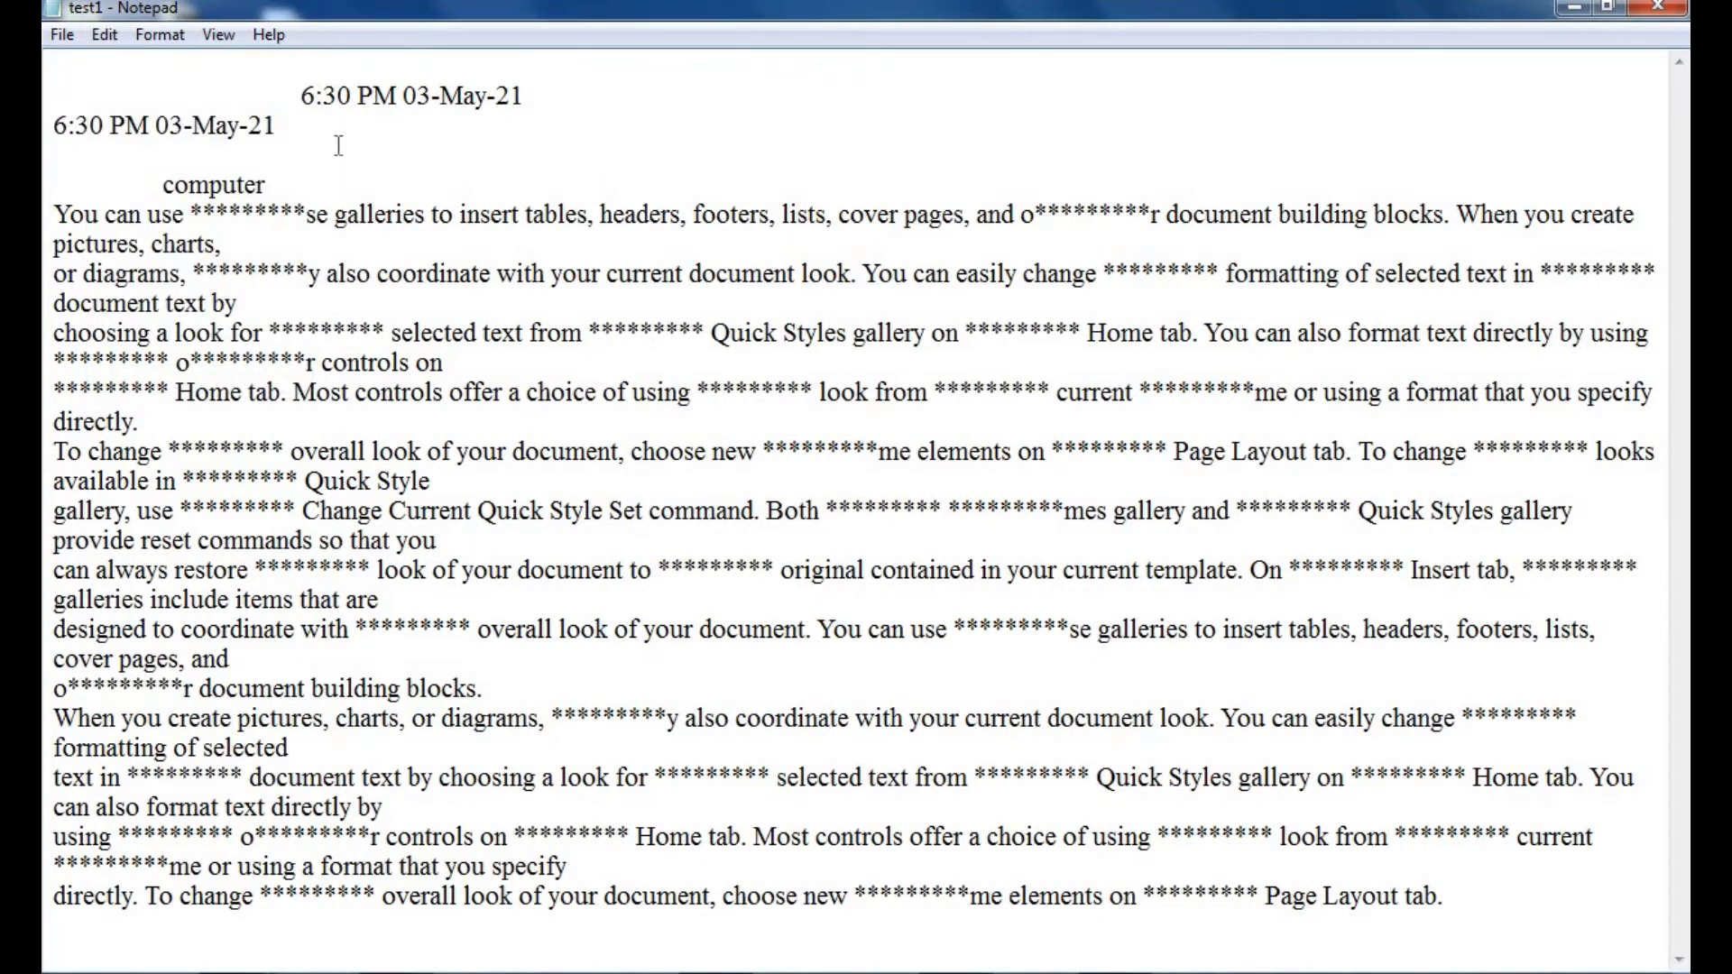
pyautogui.click(151, 40)
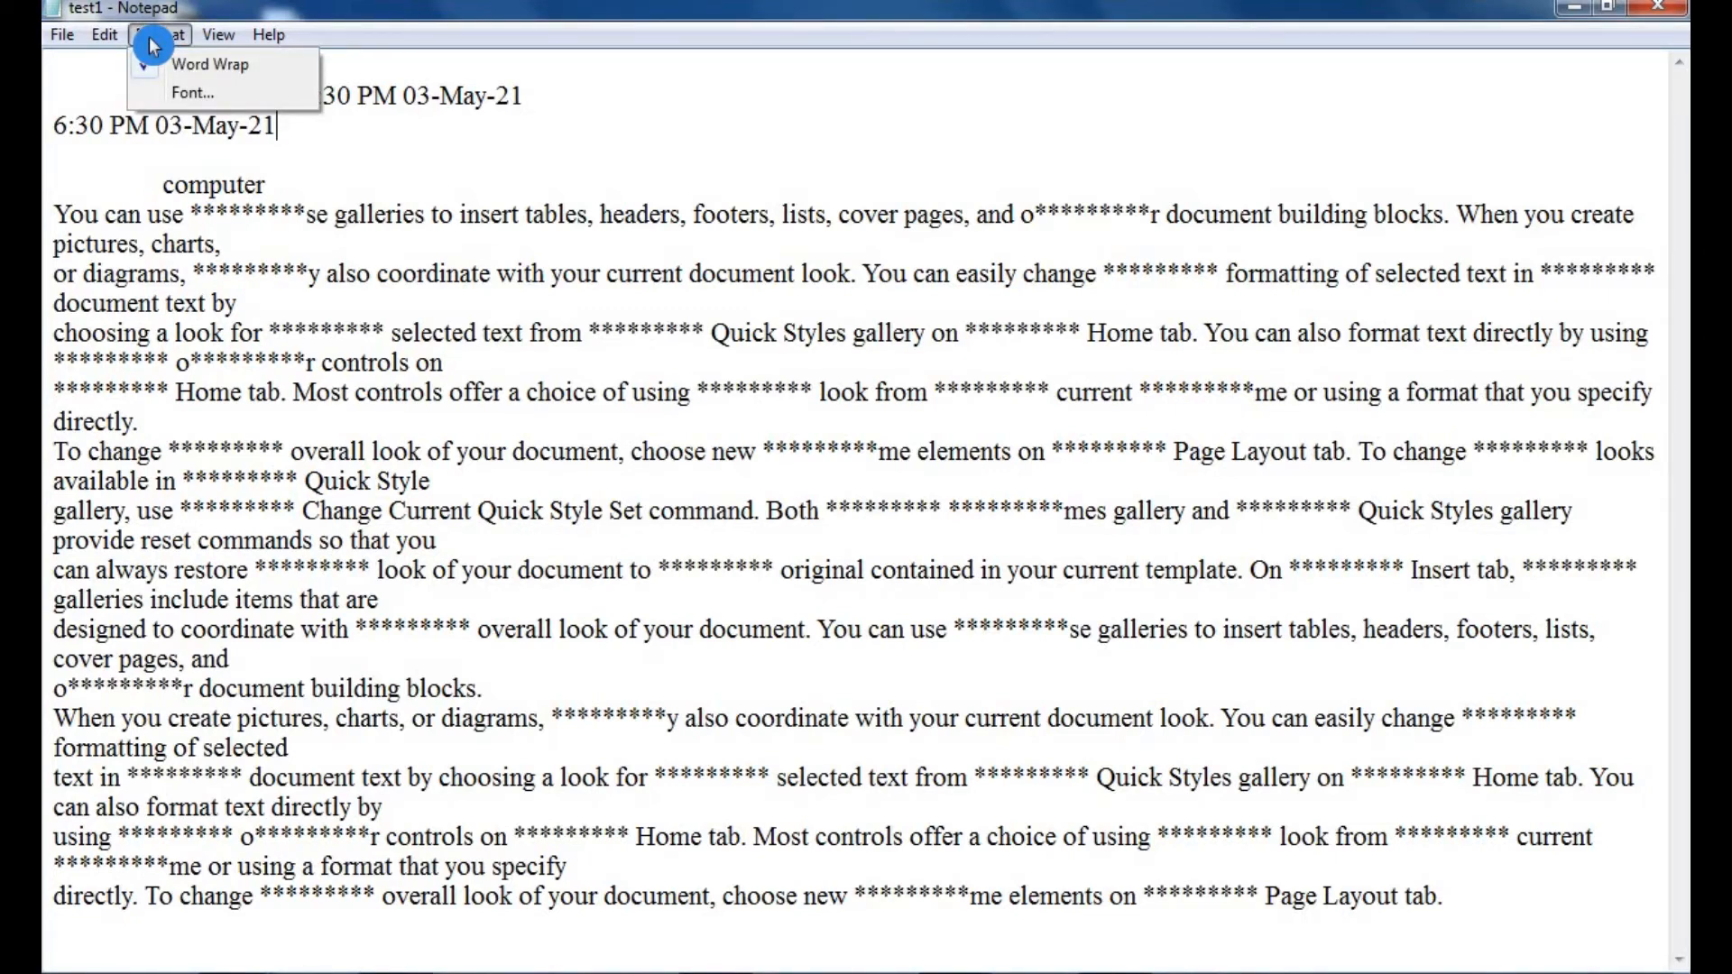
pyautogui.moveTo(219, 35)
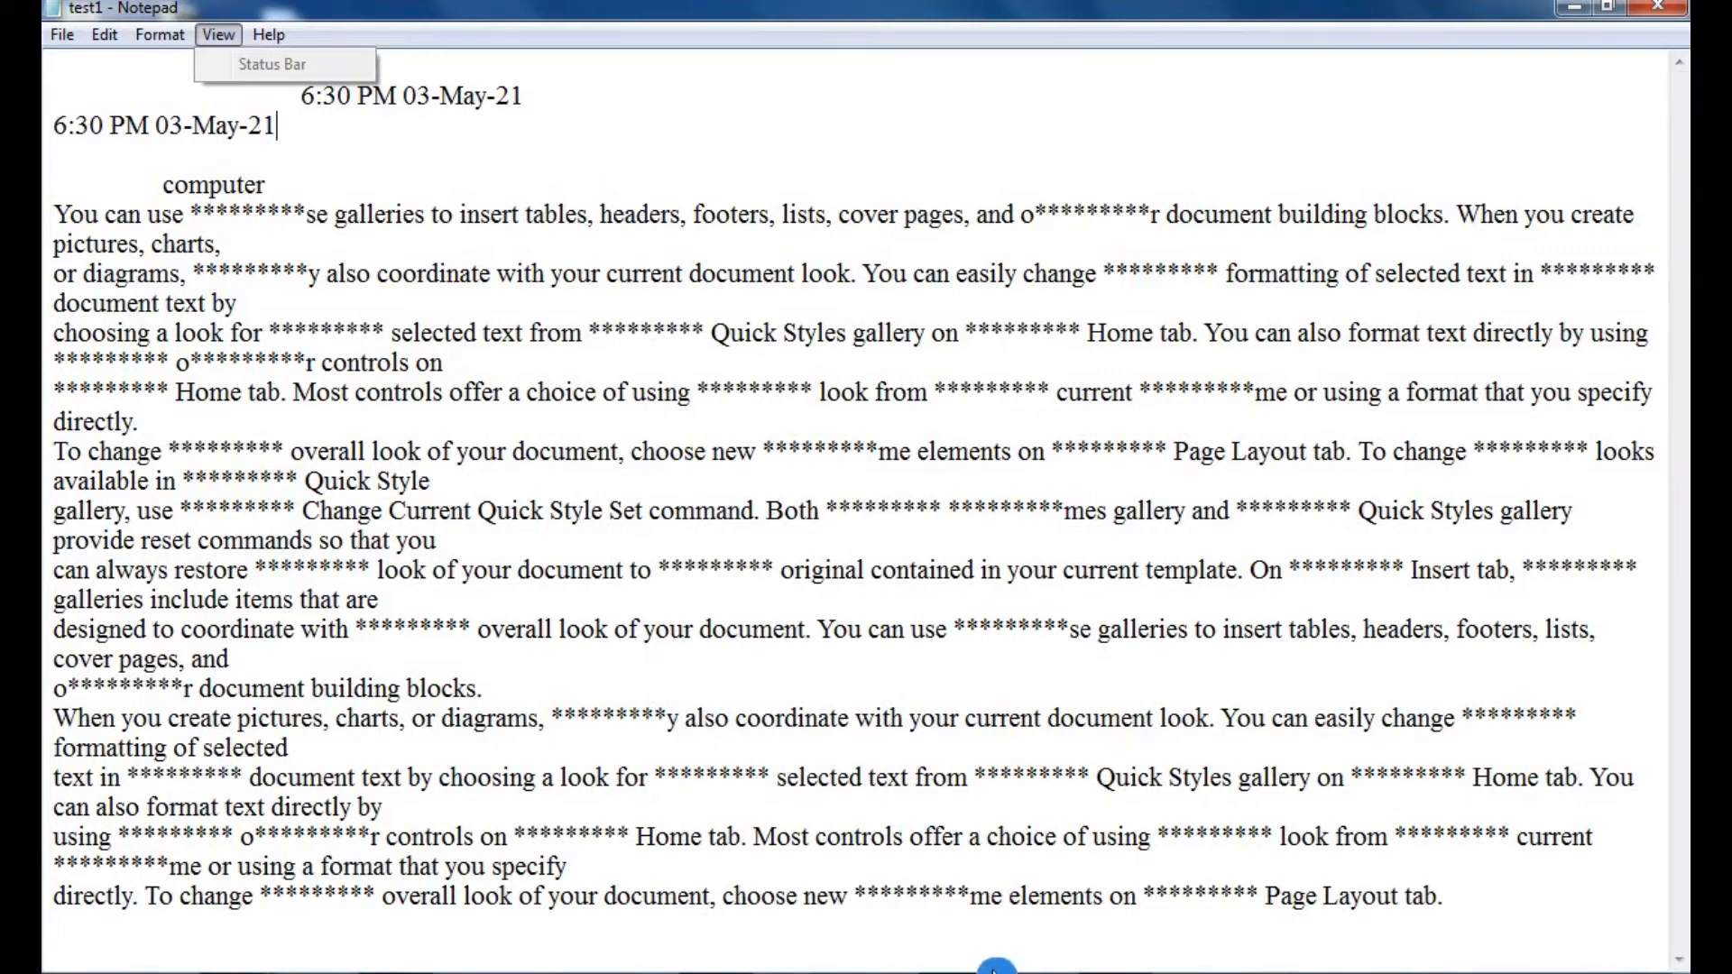
pyautogui.moveTo(153, 34)
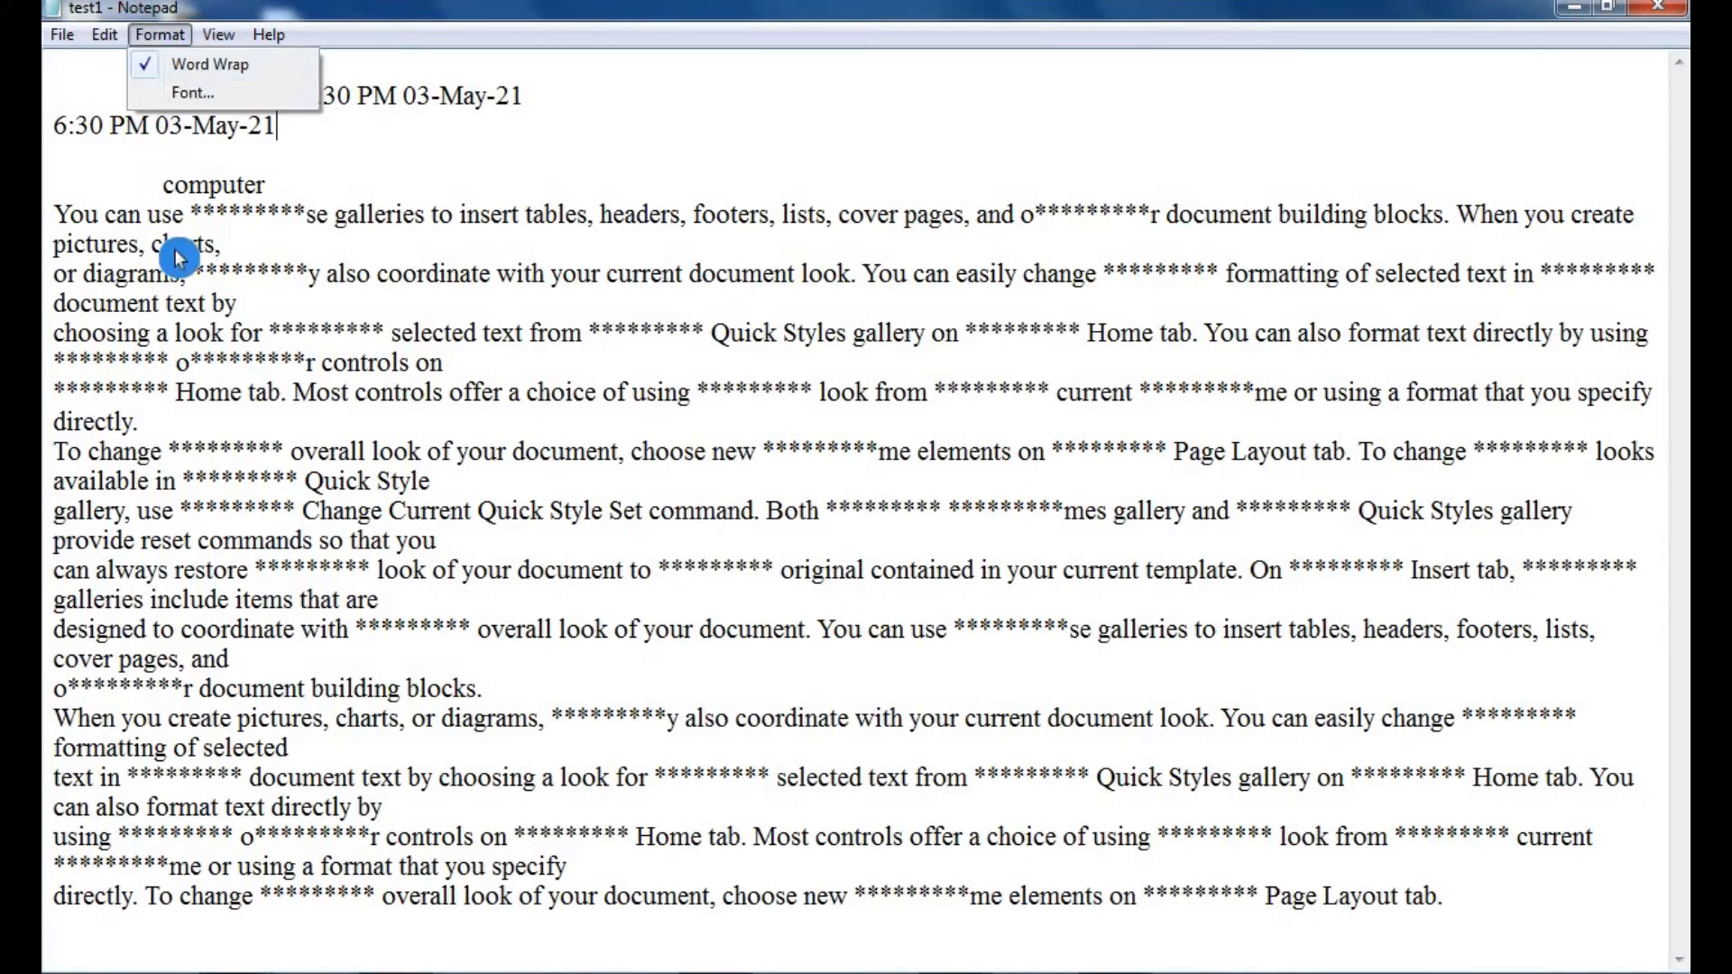
pyautogui.click(49, 222)
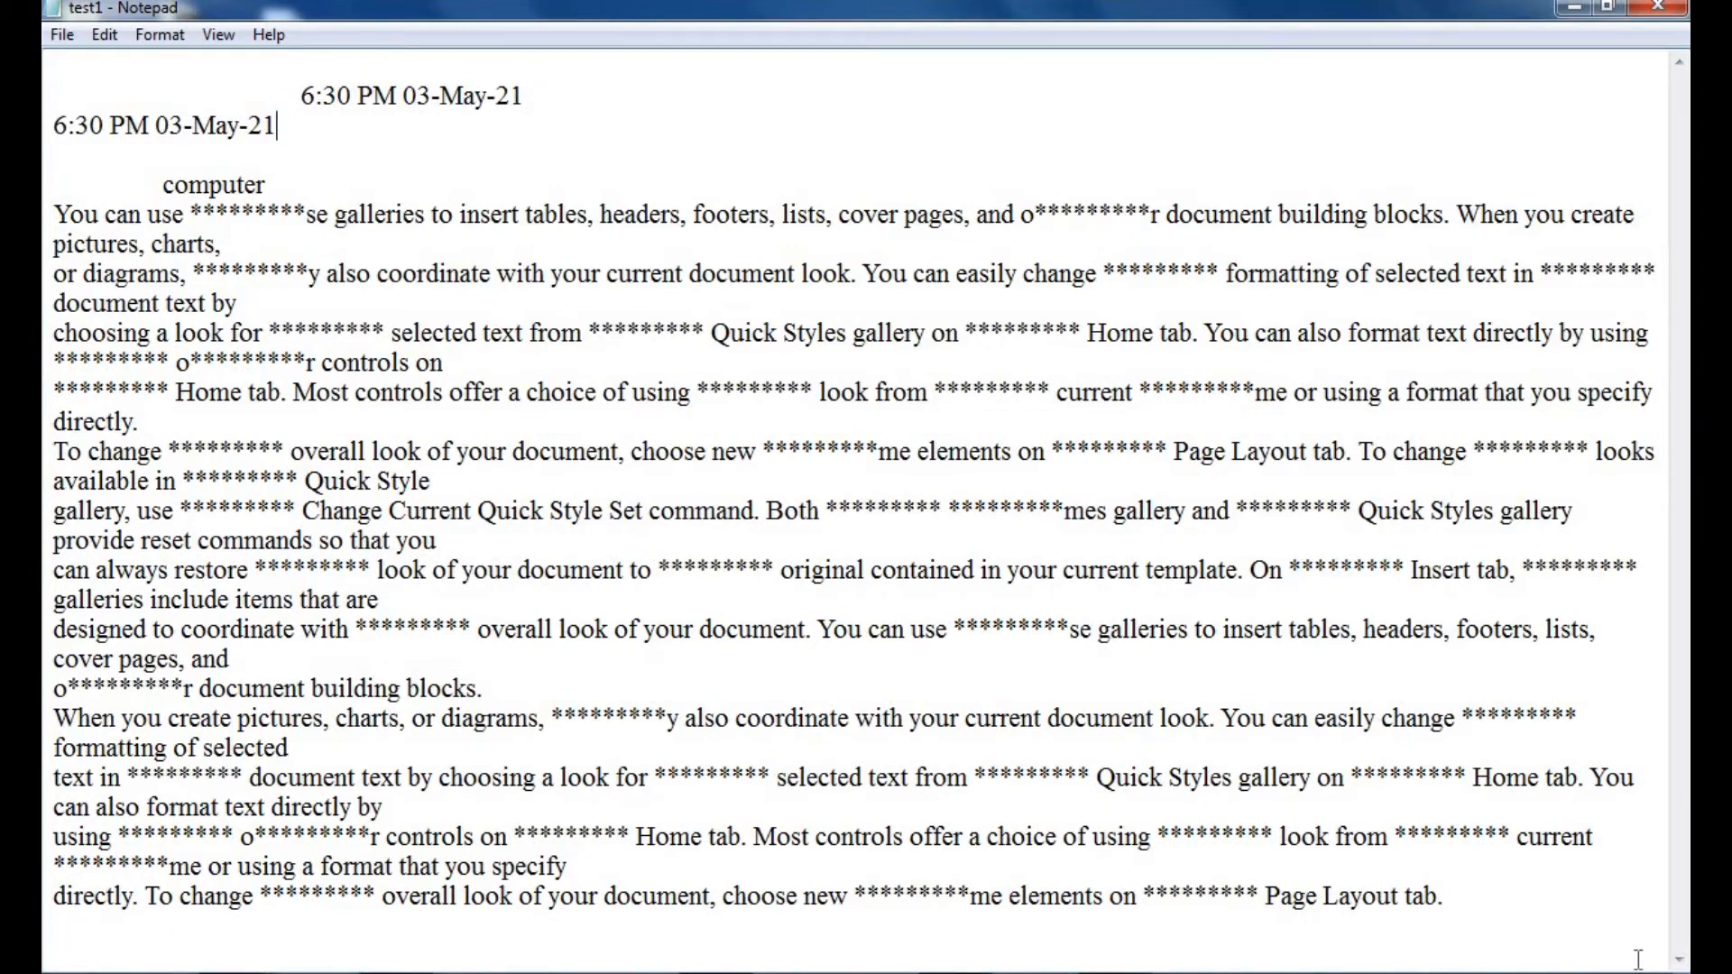
# - Turn off Word Wrap and inspect the unwrapped lines of the document
pyautogui.click(160, 35)
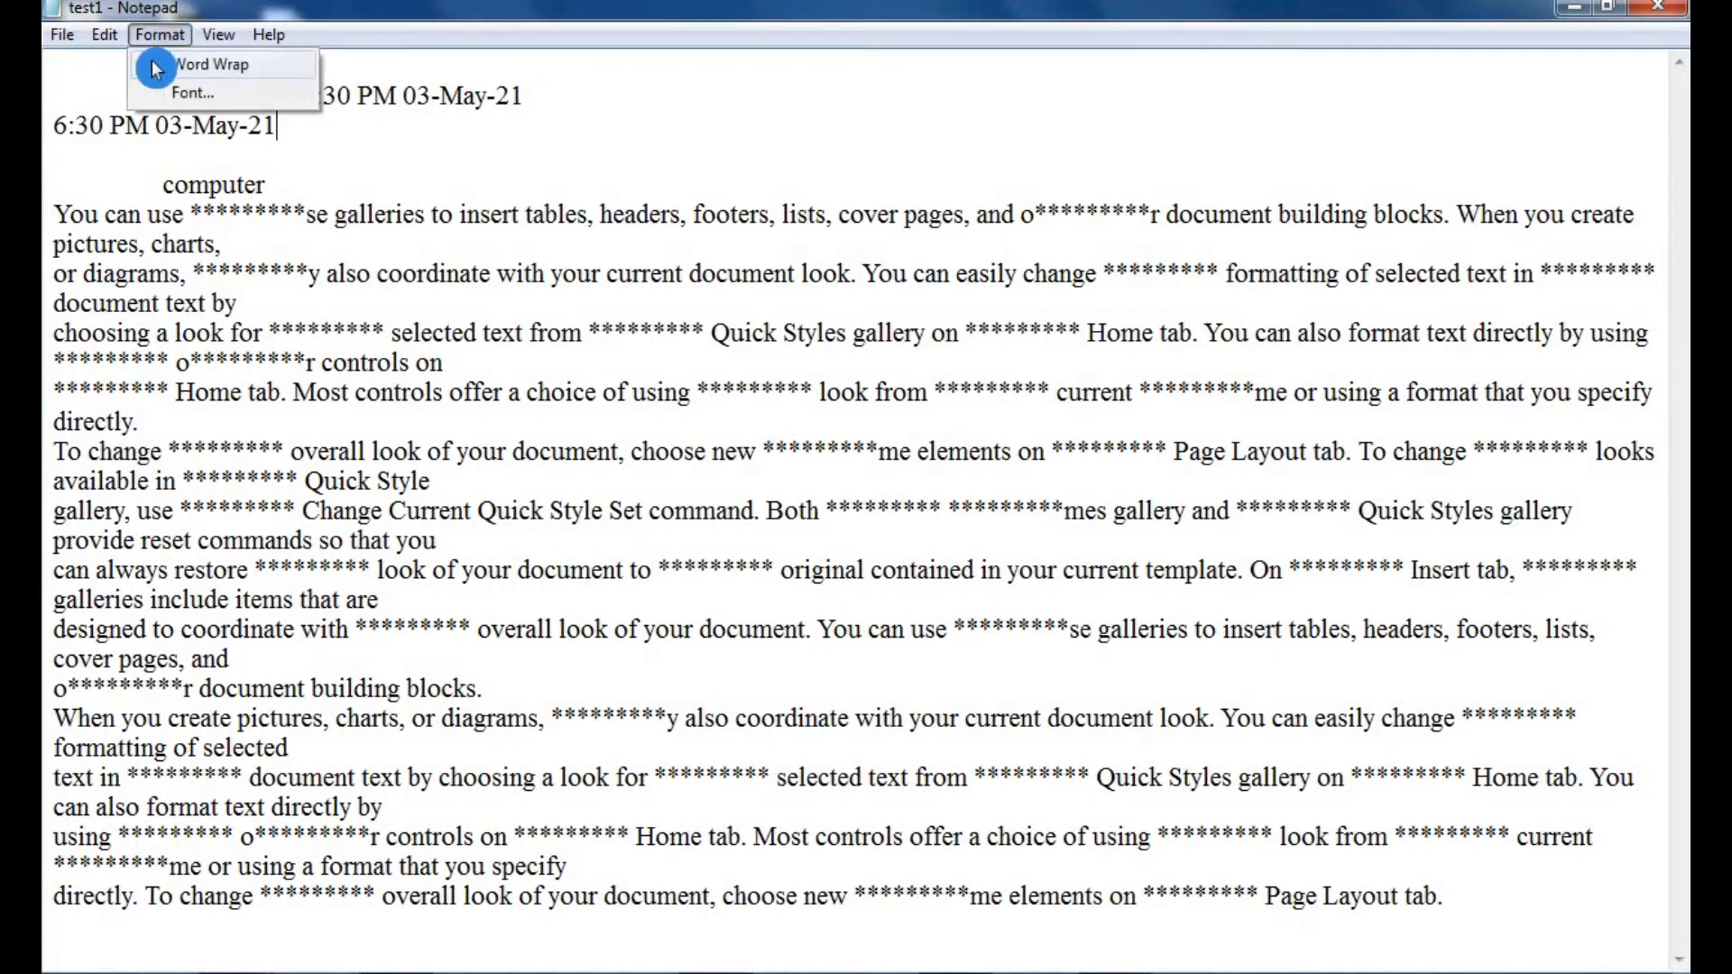
pyautogui.click(158, 64)
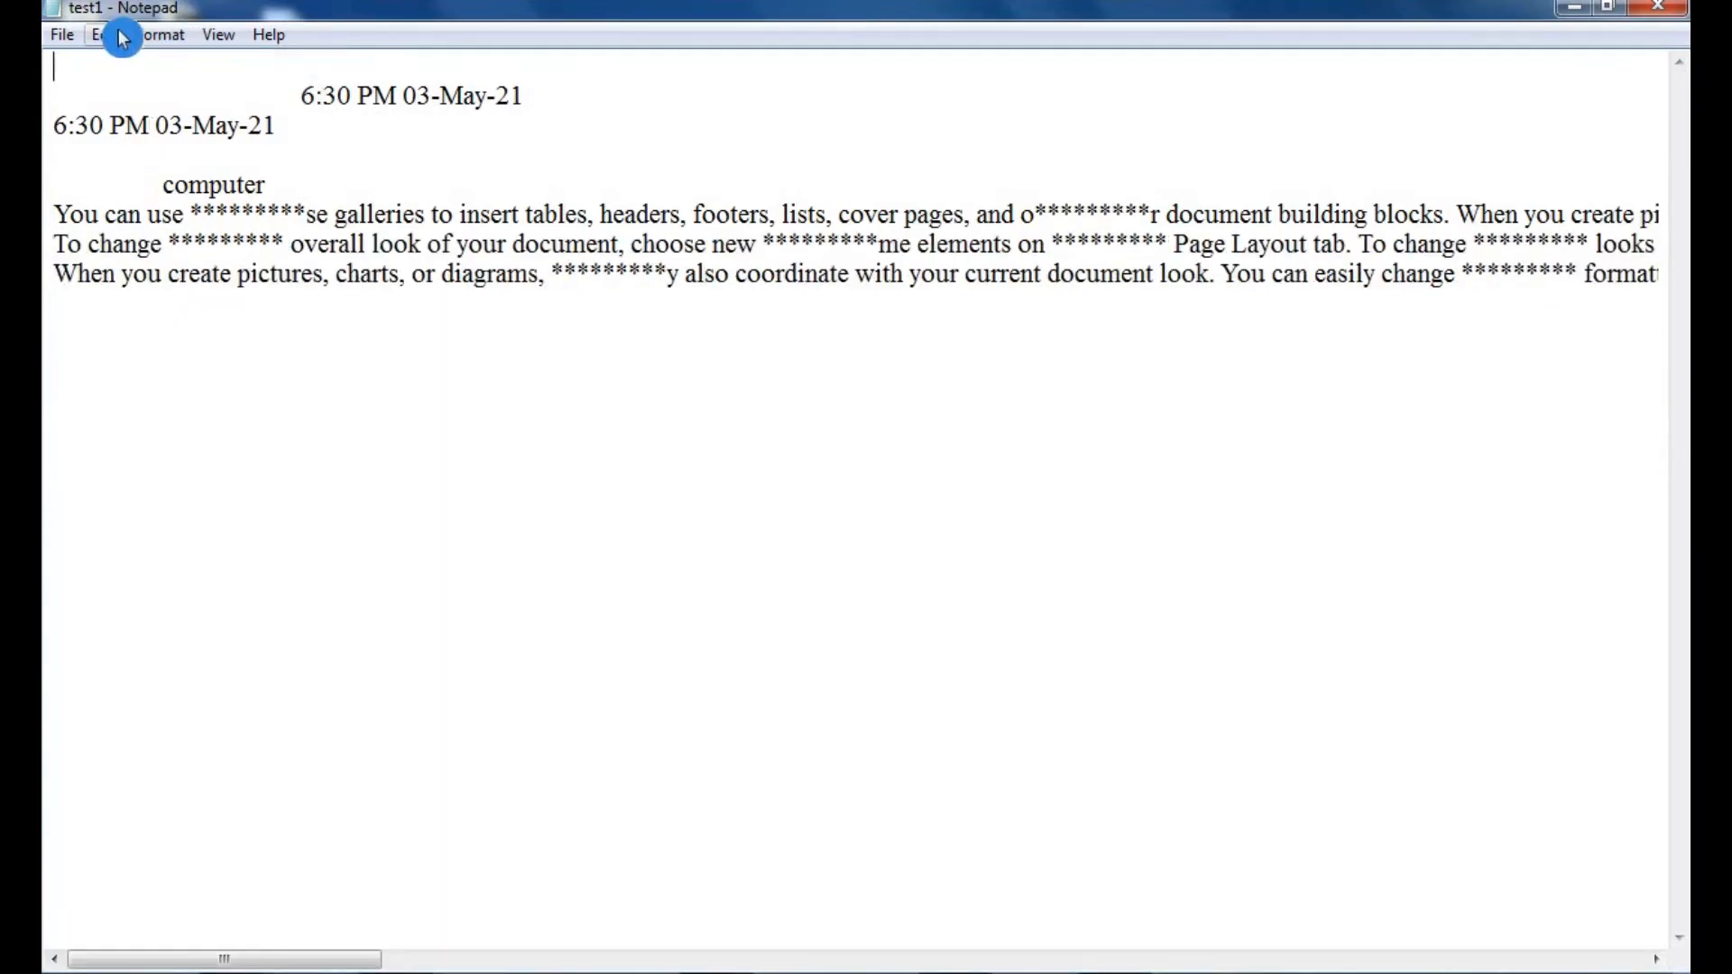
pyautogui.click(171, 37)
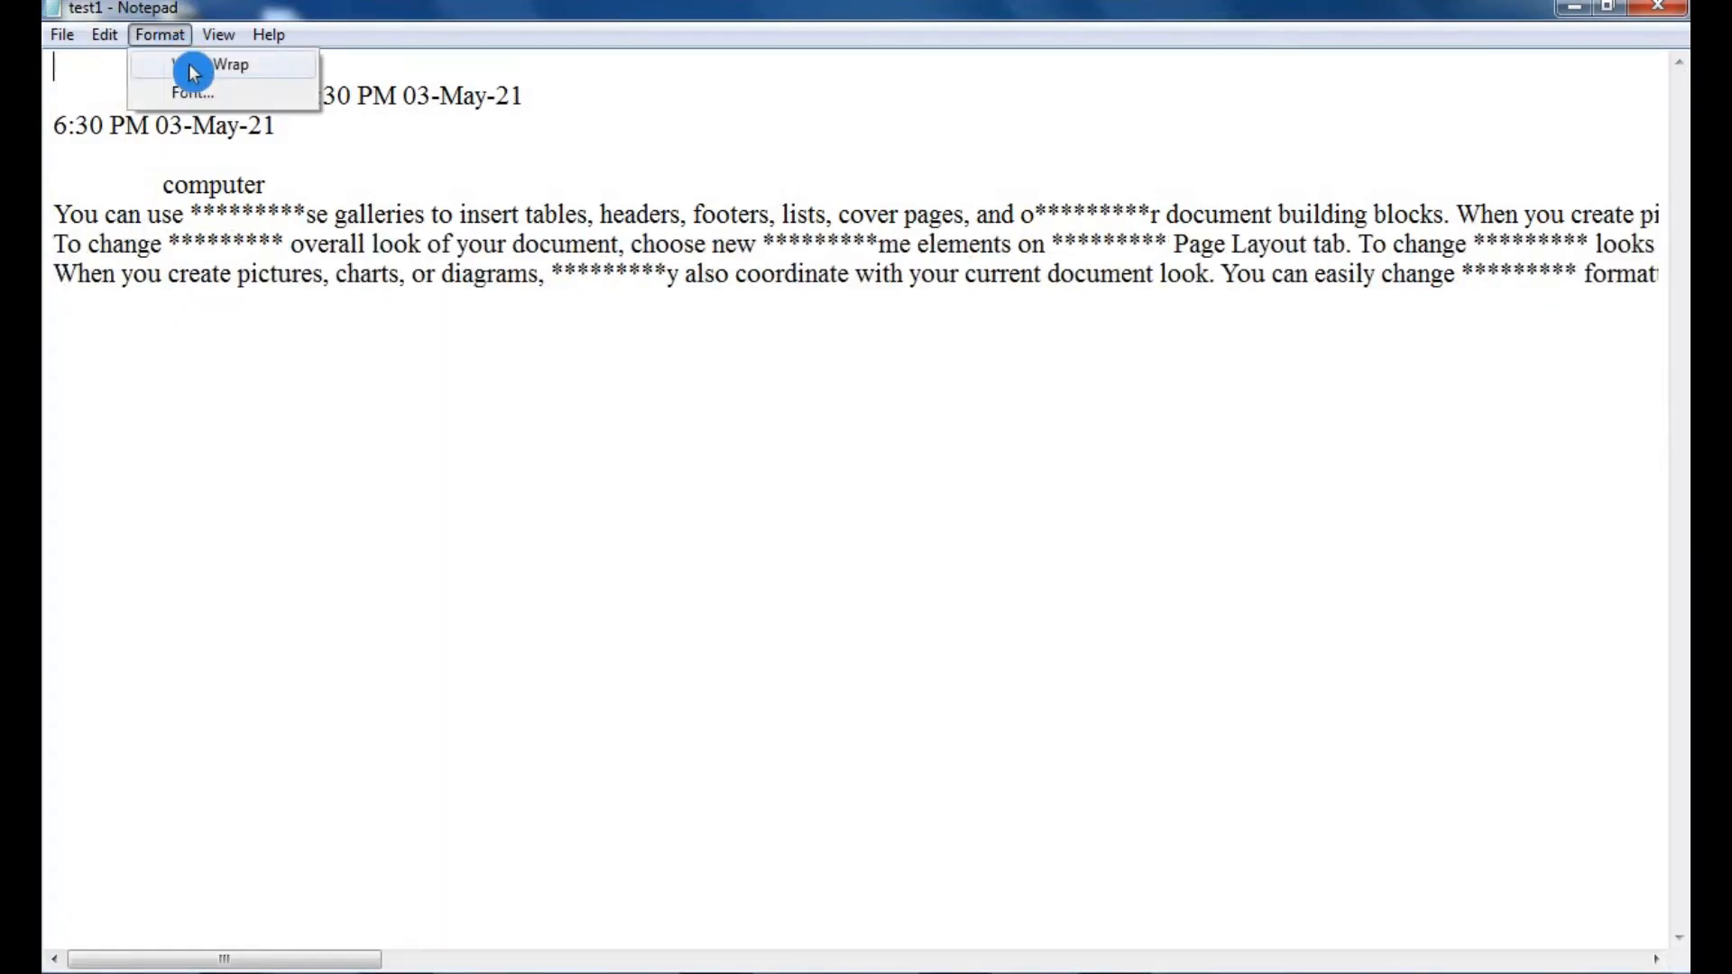
pyautogui.click(227, 214)
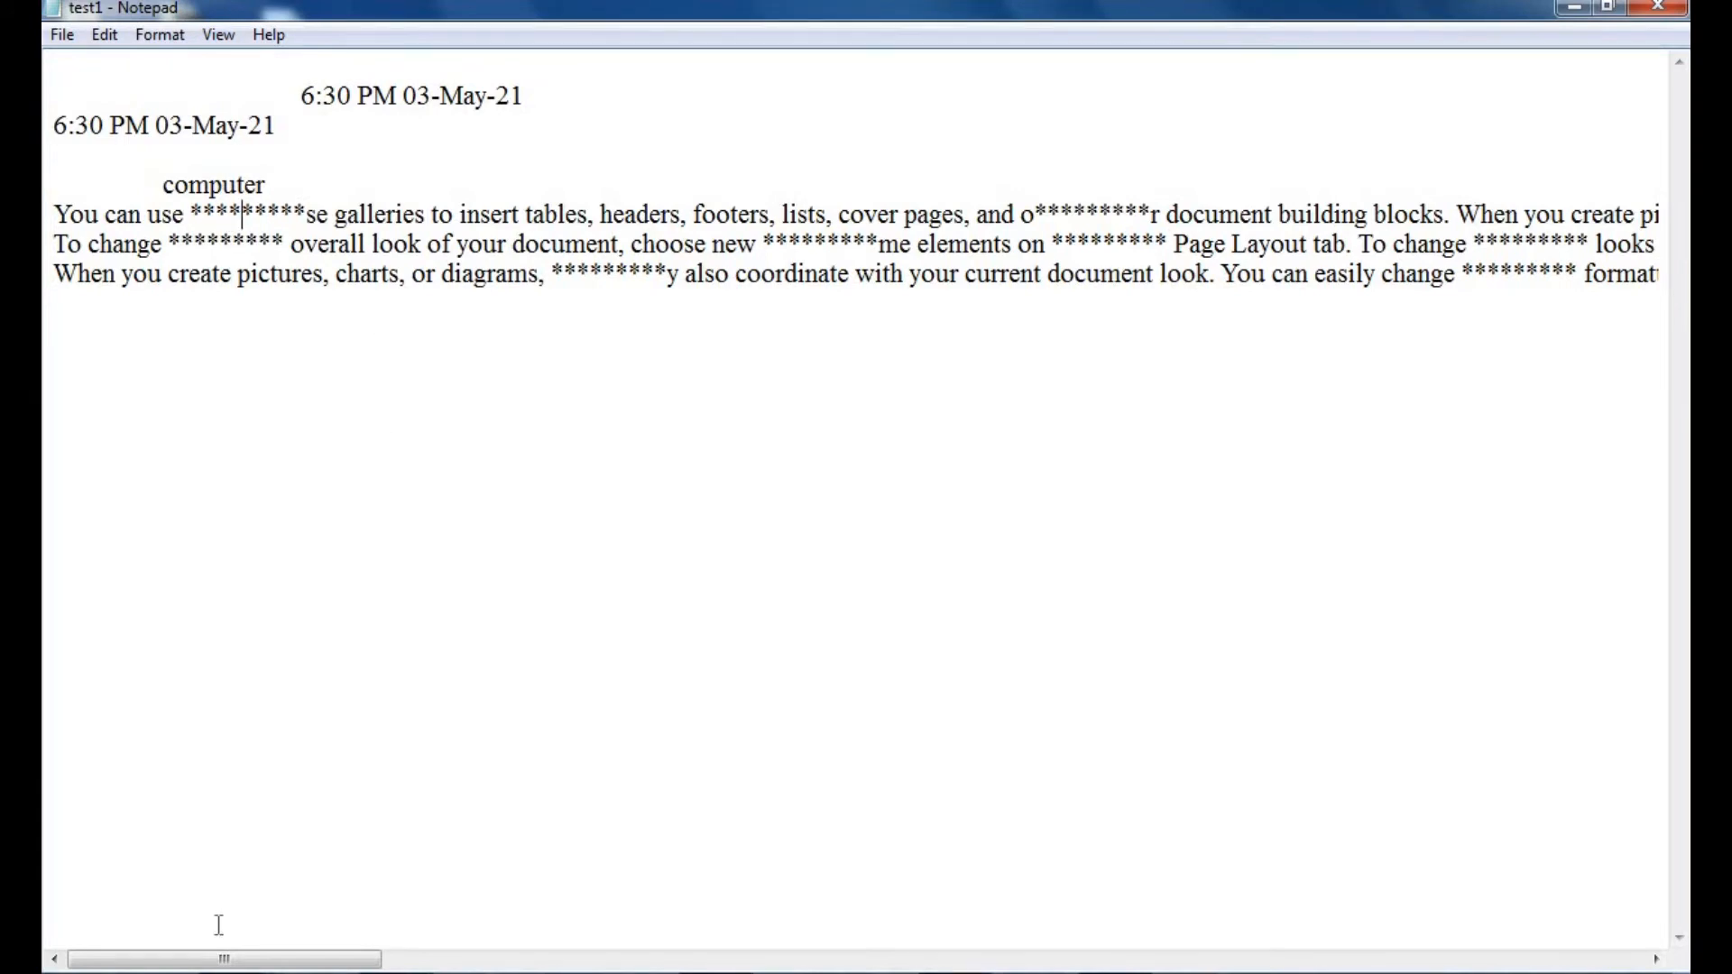
pyautogui.moveTo(240, 958); pyautogui.dragTo(97, 889)
# - Turn Word Wrap back on for the document
pyautogui.click(160, 34)
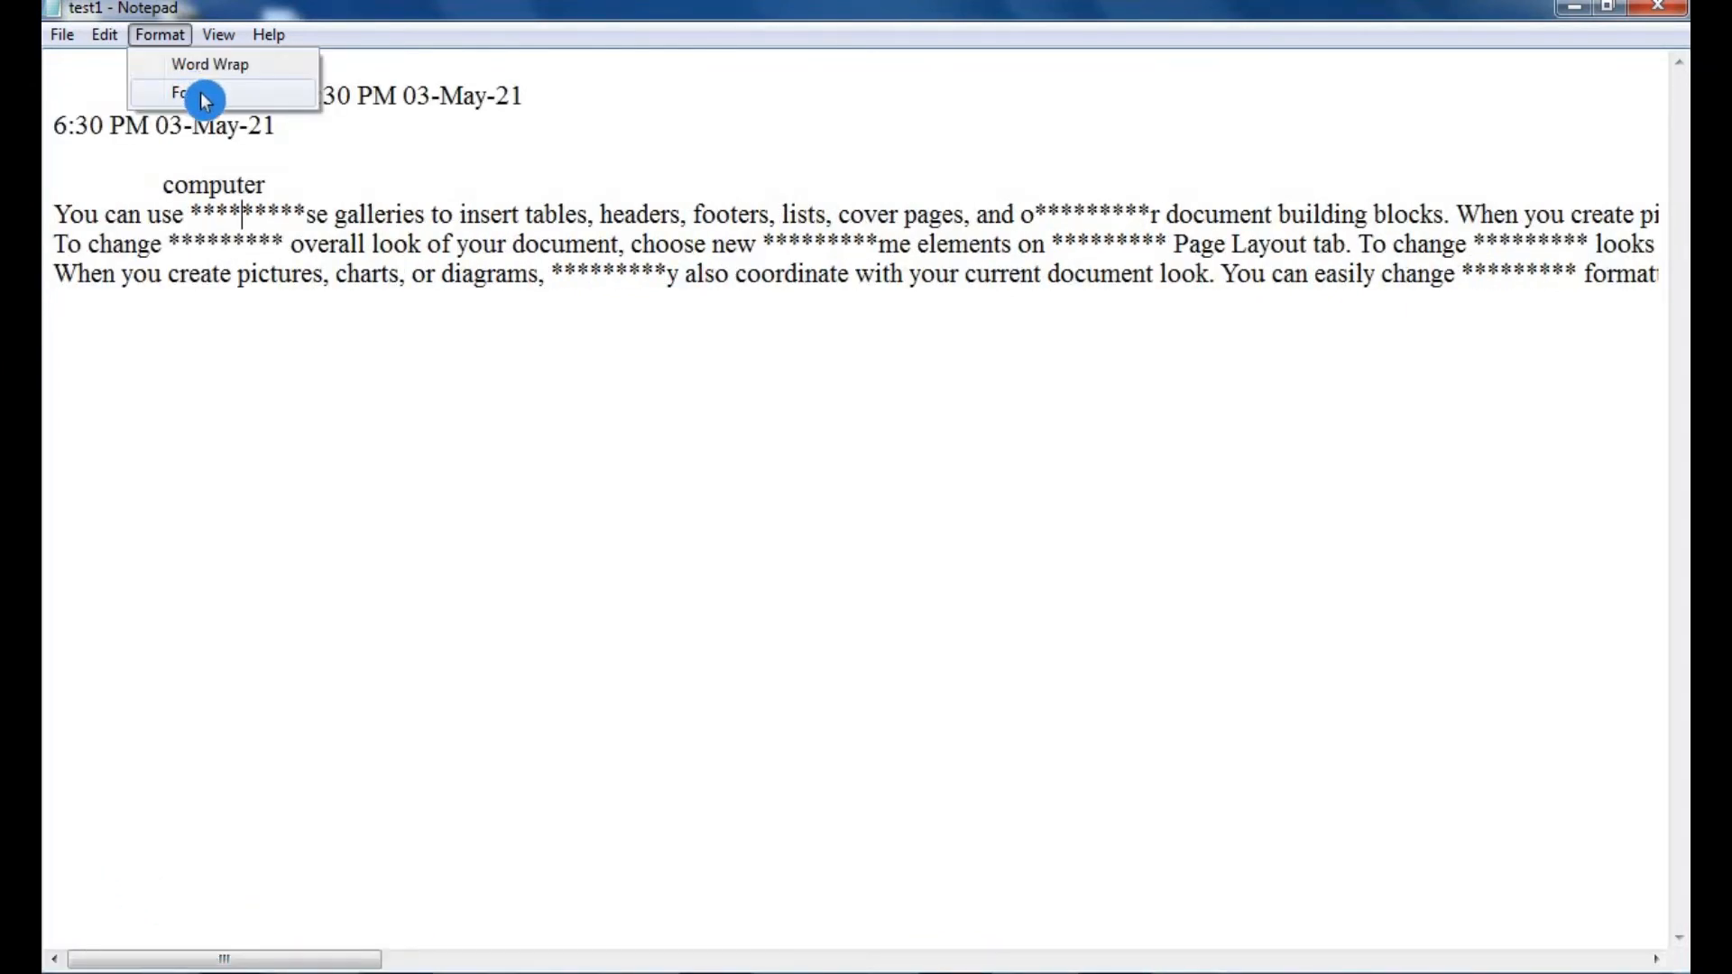
pyautogui.click(158, 63)
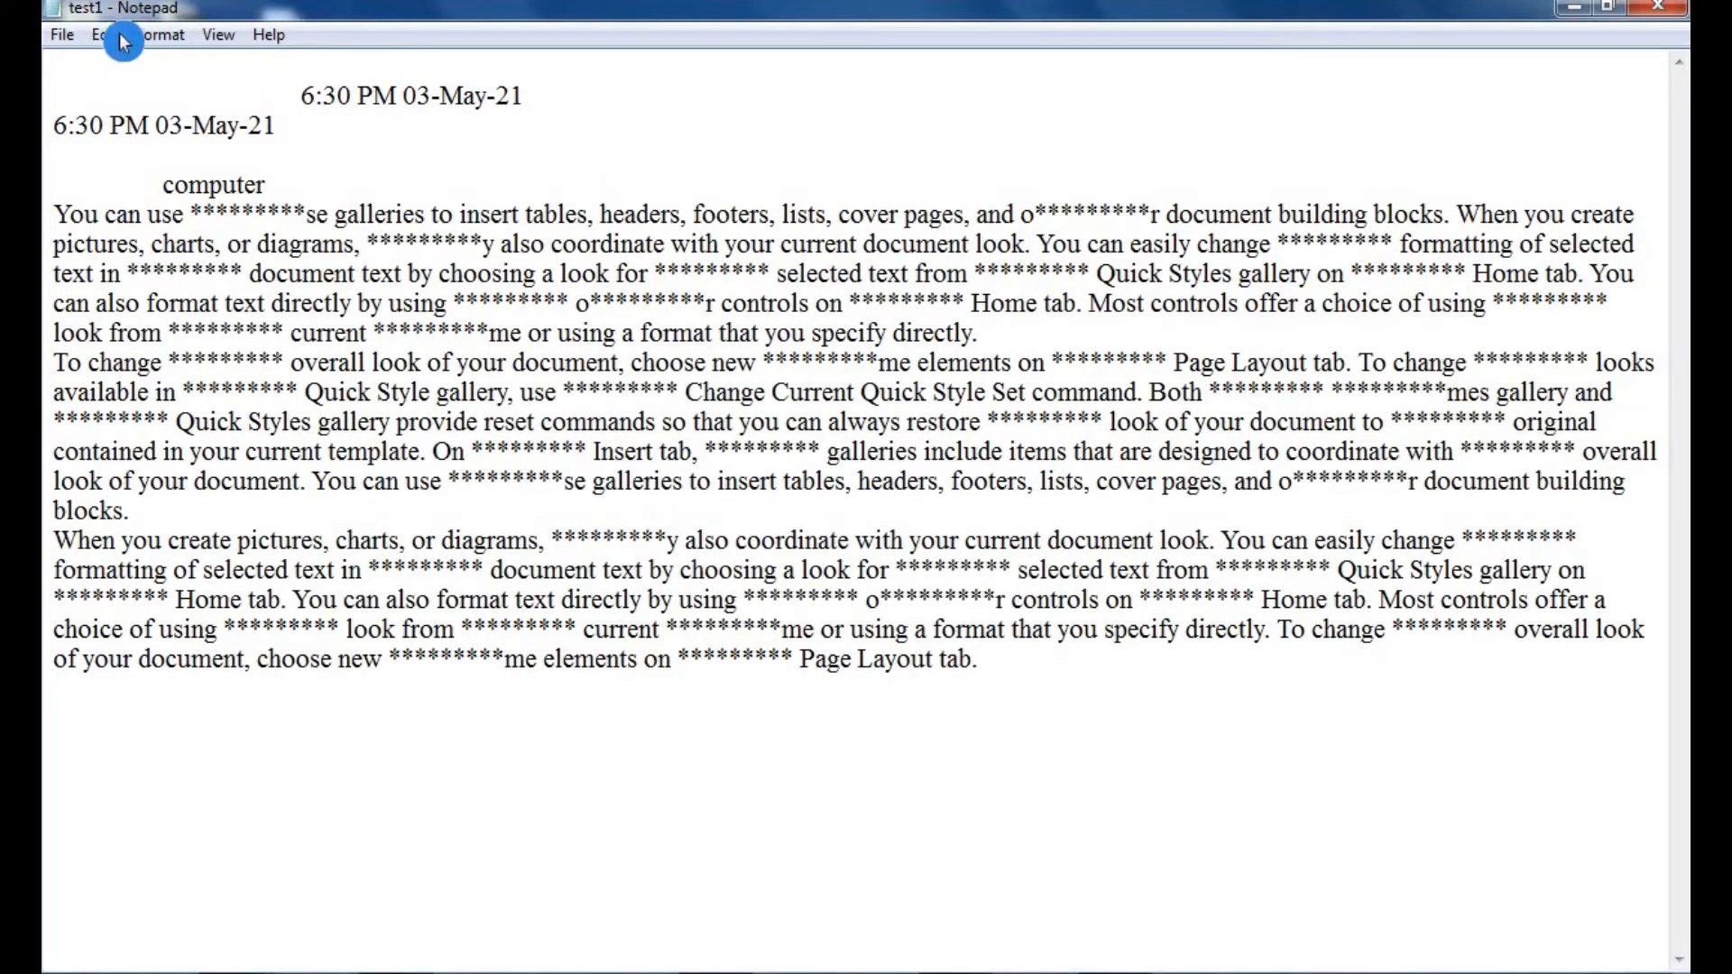
# - Open the font settings, move the dialog over the middle of the text, and browse the list of available fonts
pyautogui.click(153, 34)
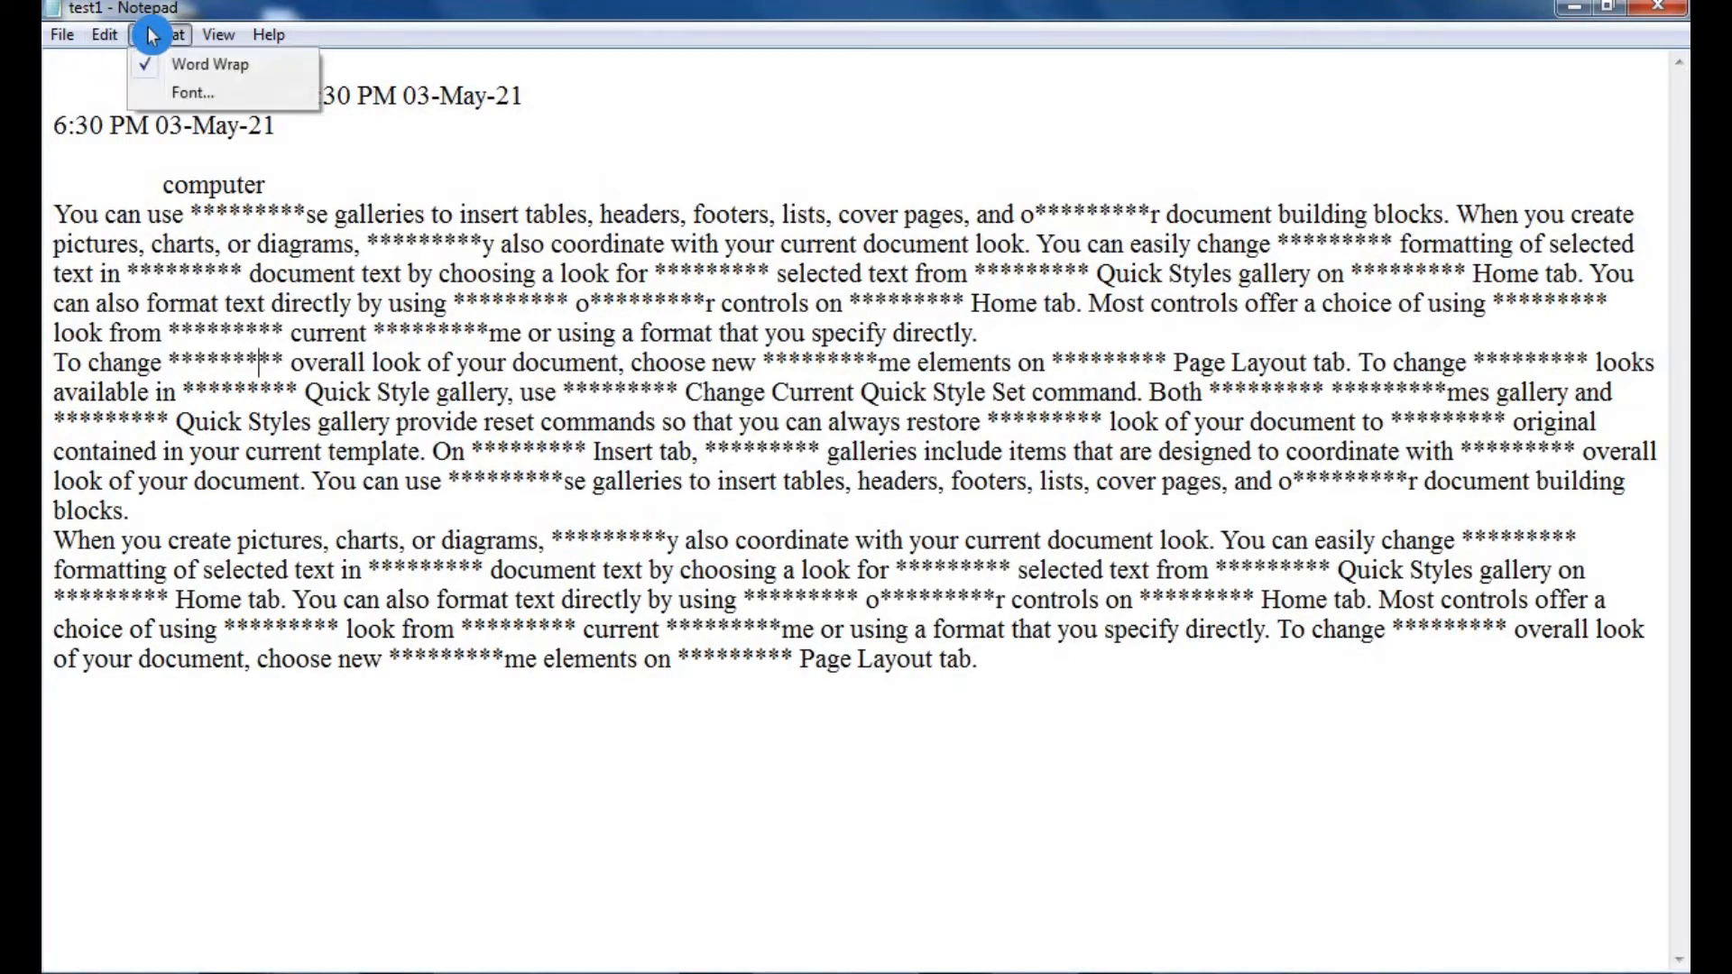
pyautogui.click(200, 97)
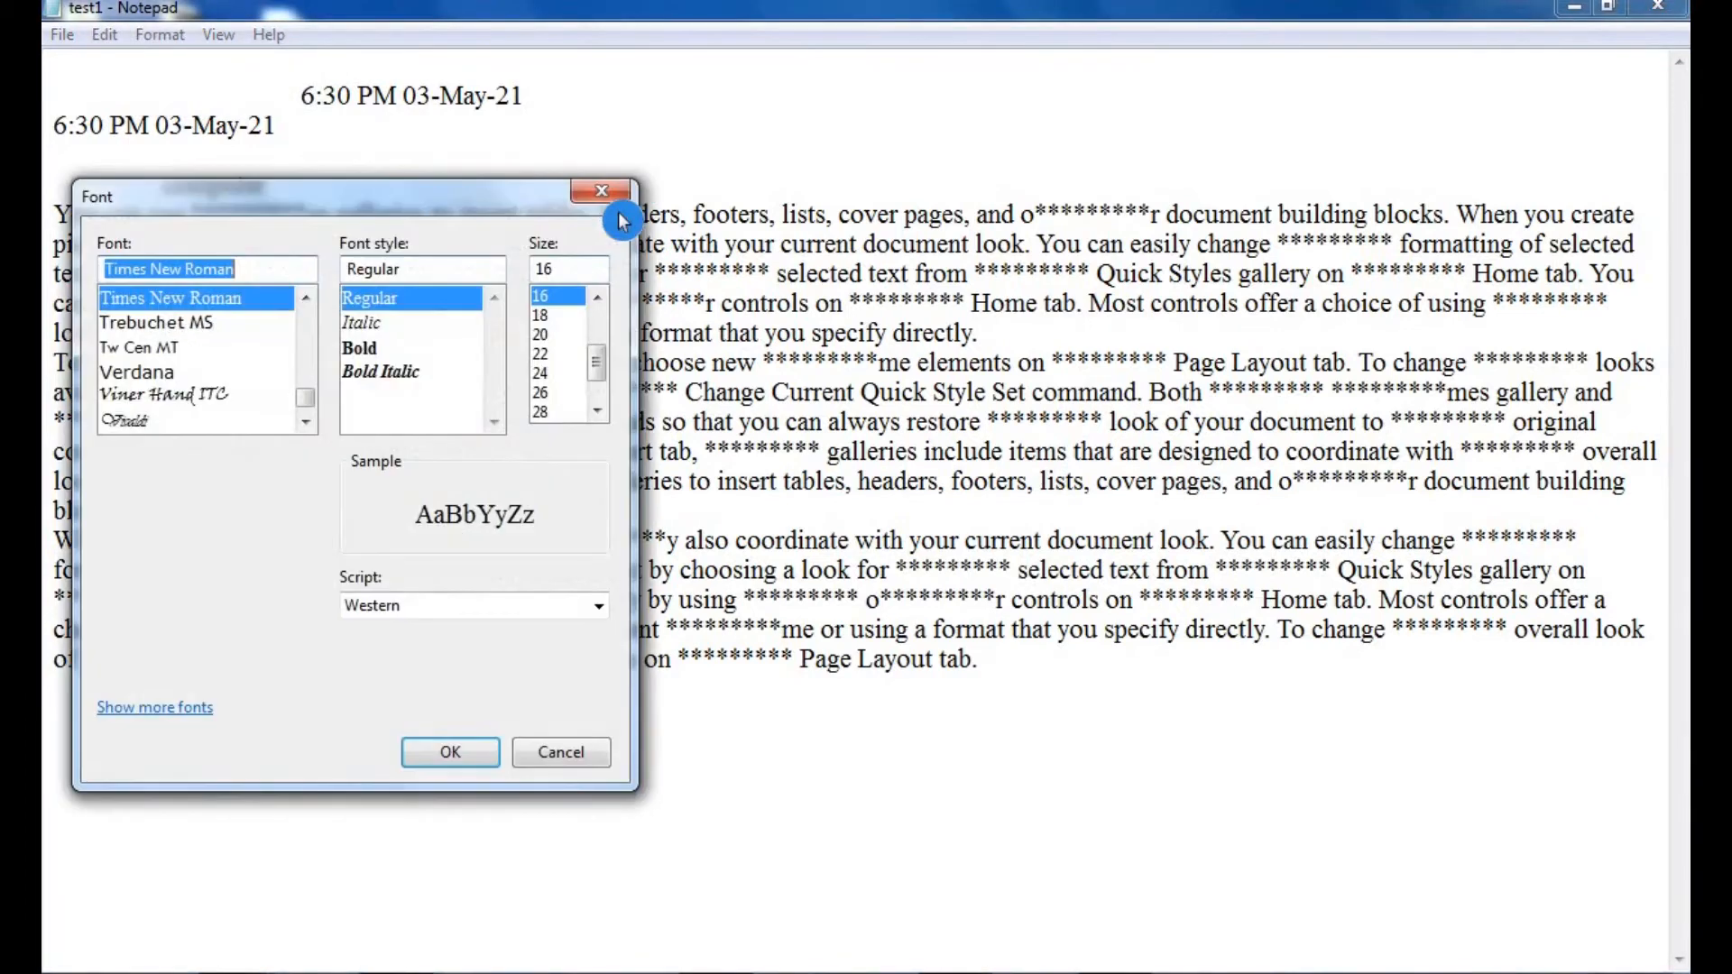
pyautogui.moveTo(413, 203); pyautogui.dragTo(808, 196)
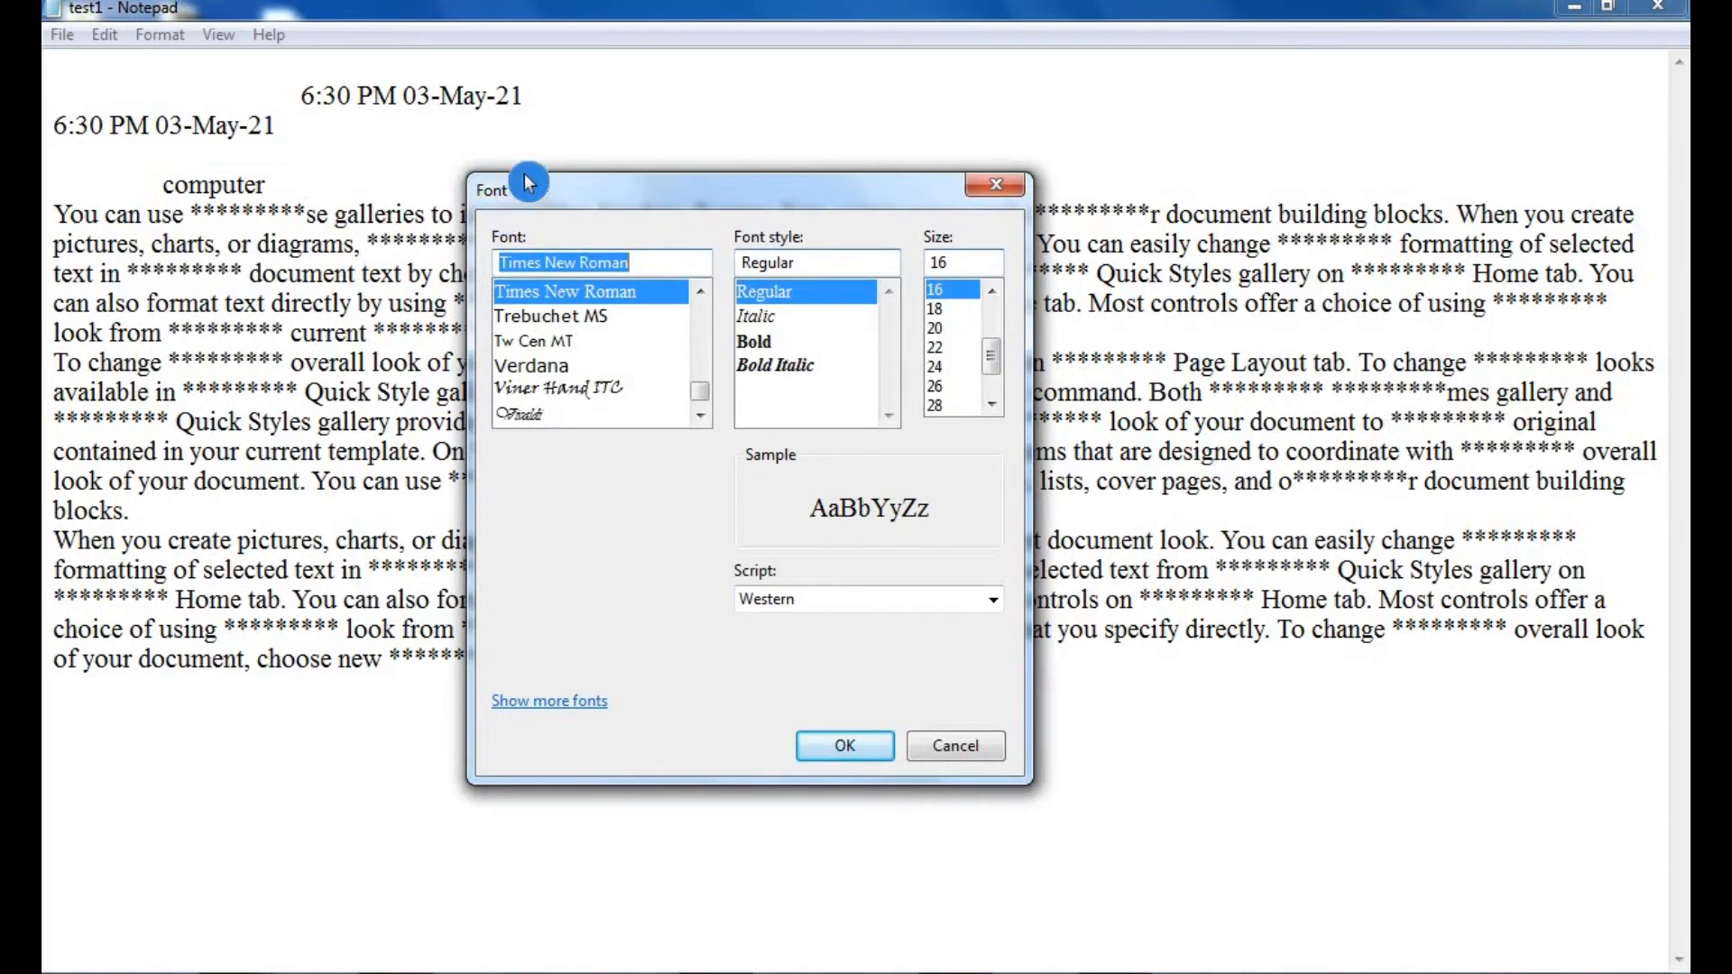
pyautogui.moveTo(708, 384); pyautogui.dragTo(688, 424)
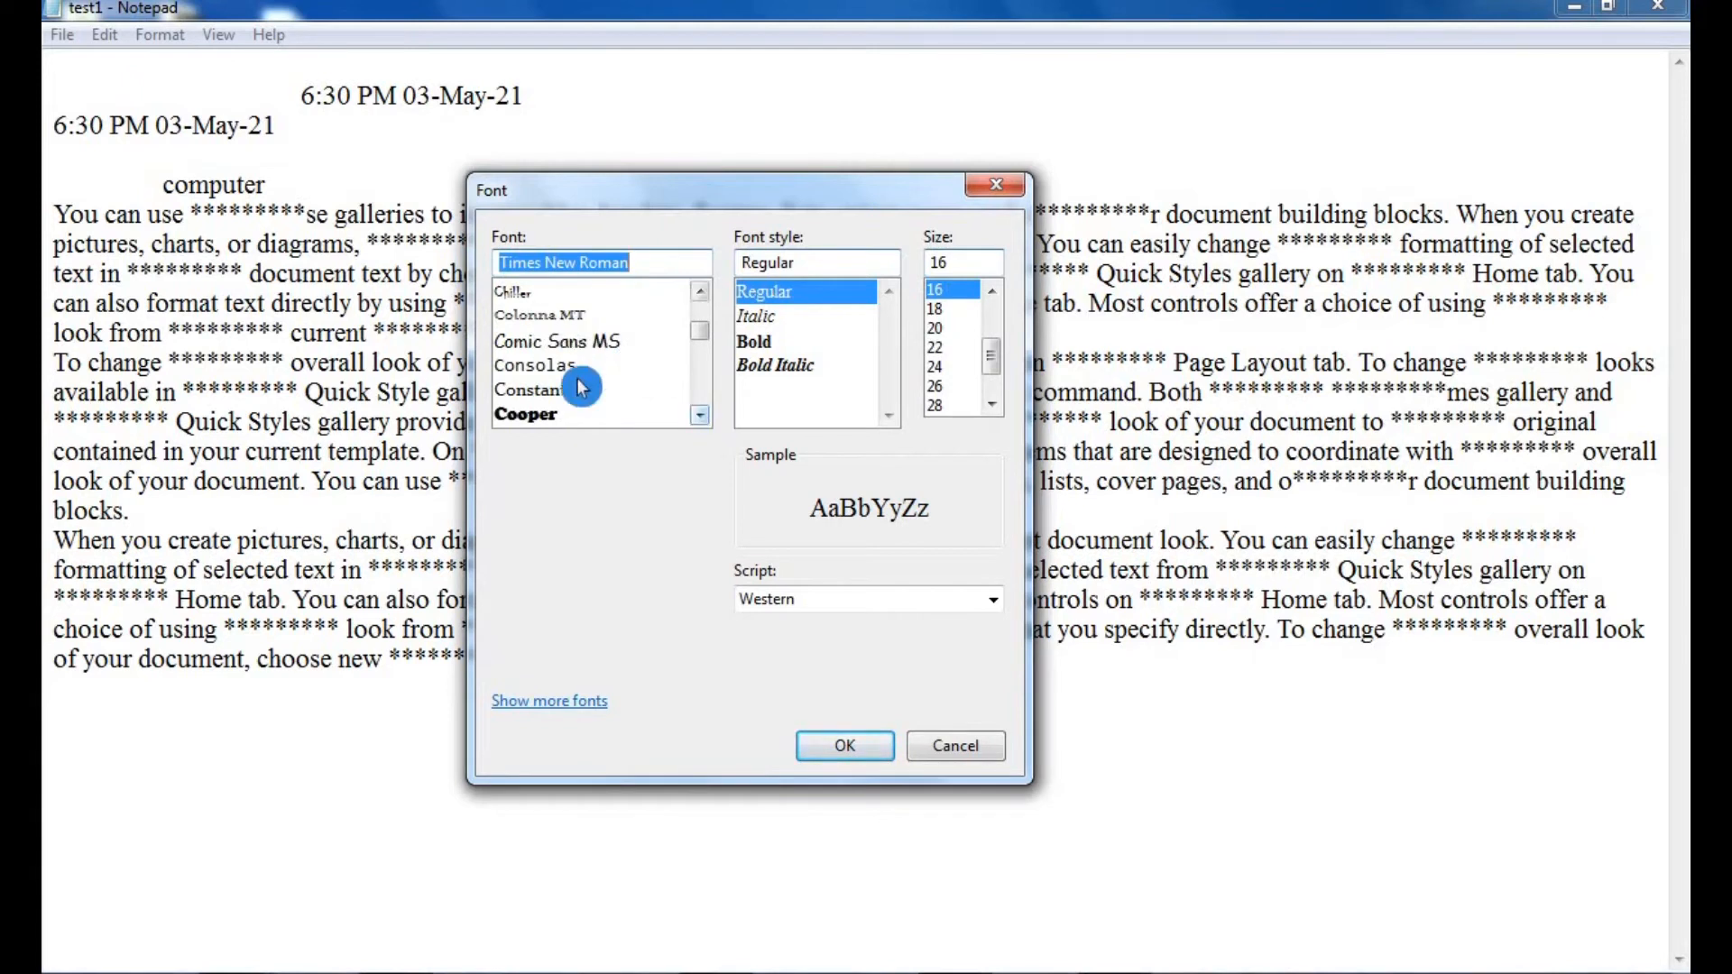
pyautogui.click(704, 421)
pyautogui.click(703, 420)
pyautogui.click(703, 421)
pyautogui.click(703, 420)
pyautogui.scroll(-15, 646, 379)
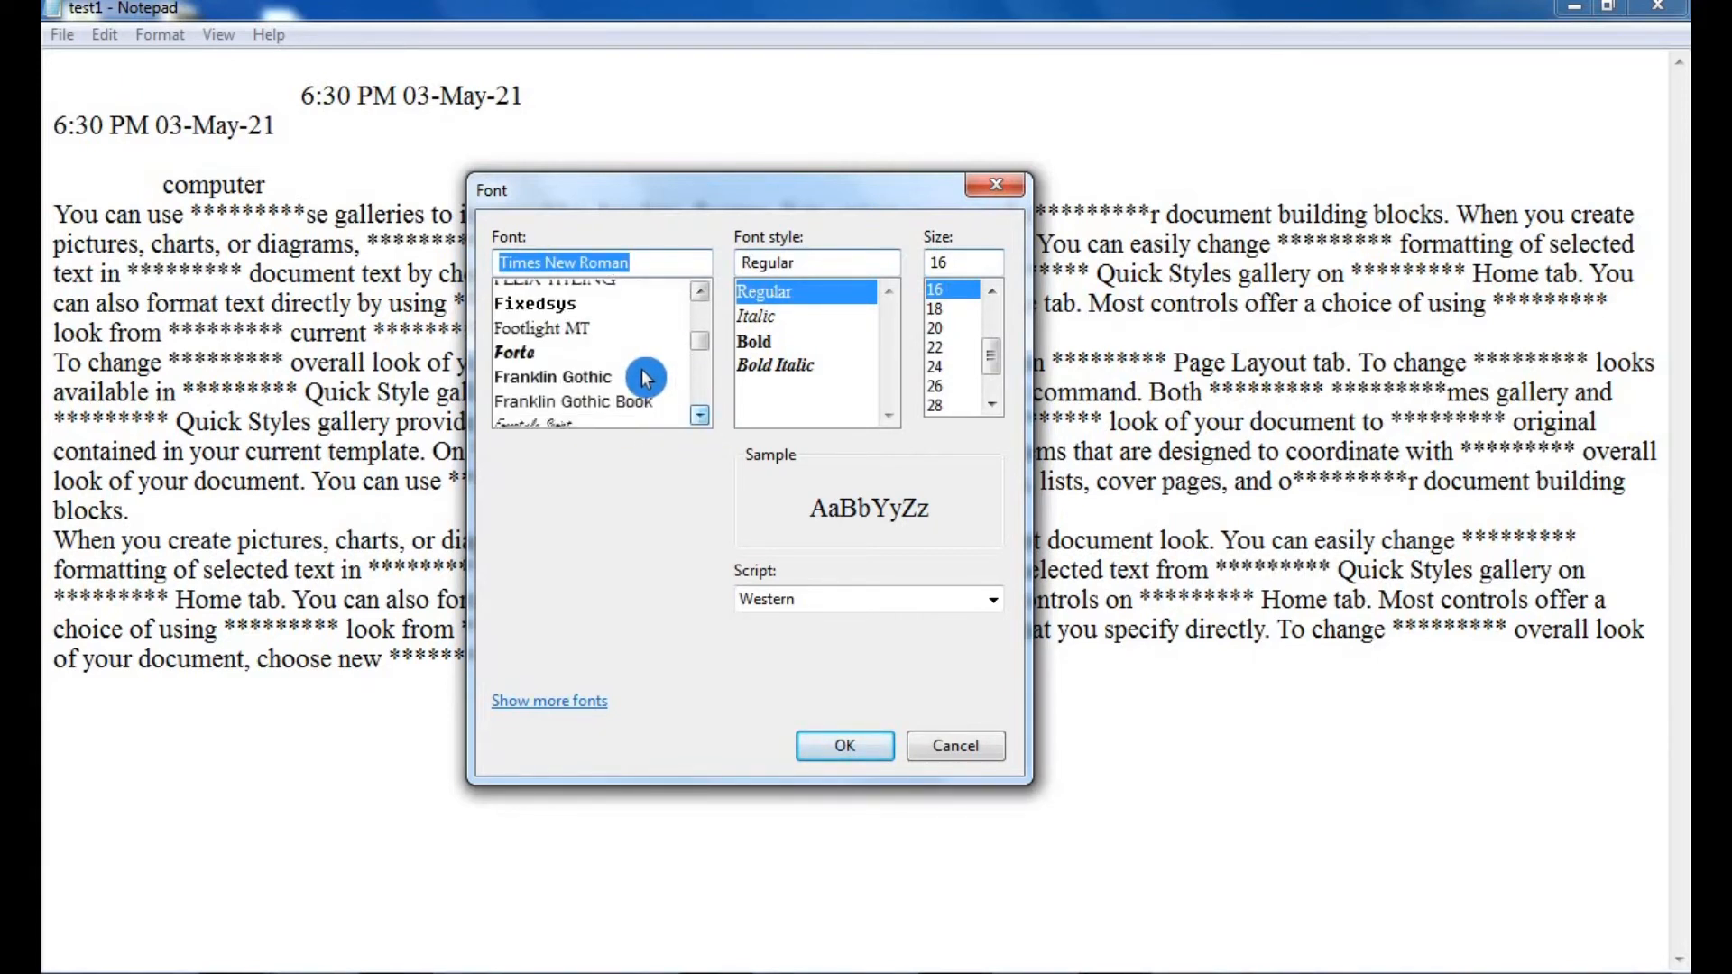
pyautogui.scroll(-5, 643, 379)
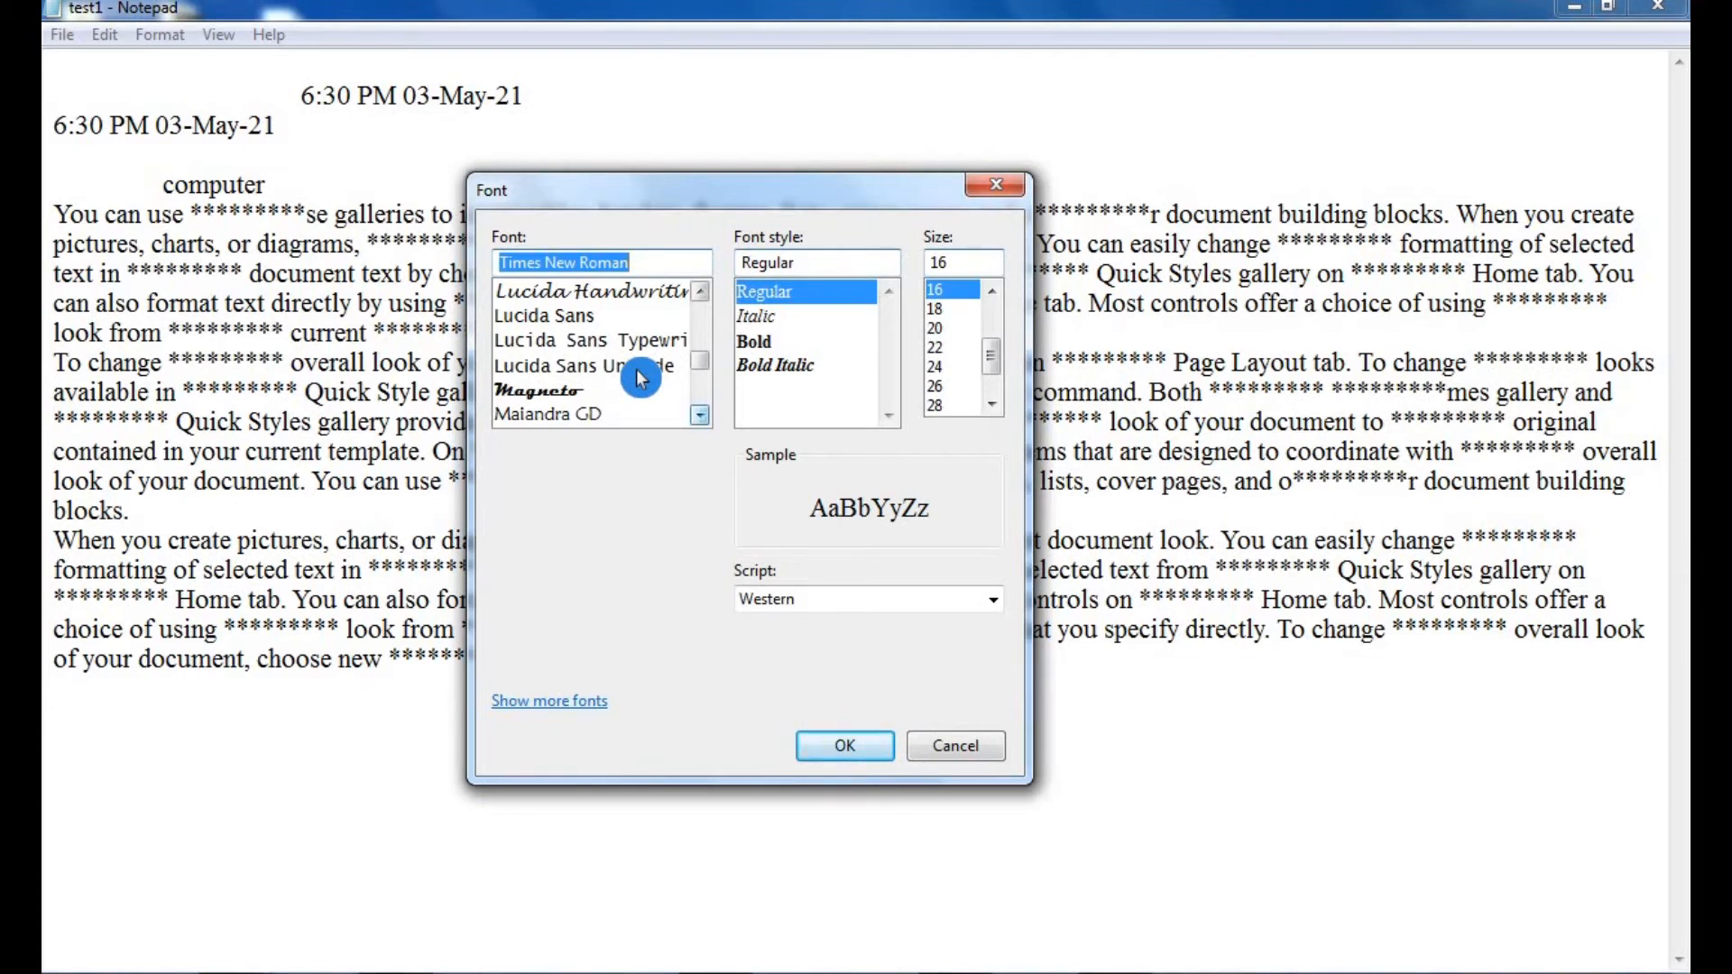
pyautogui.scroll(15, 639, 377)
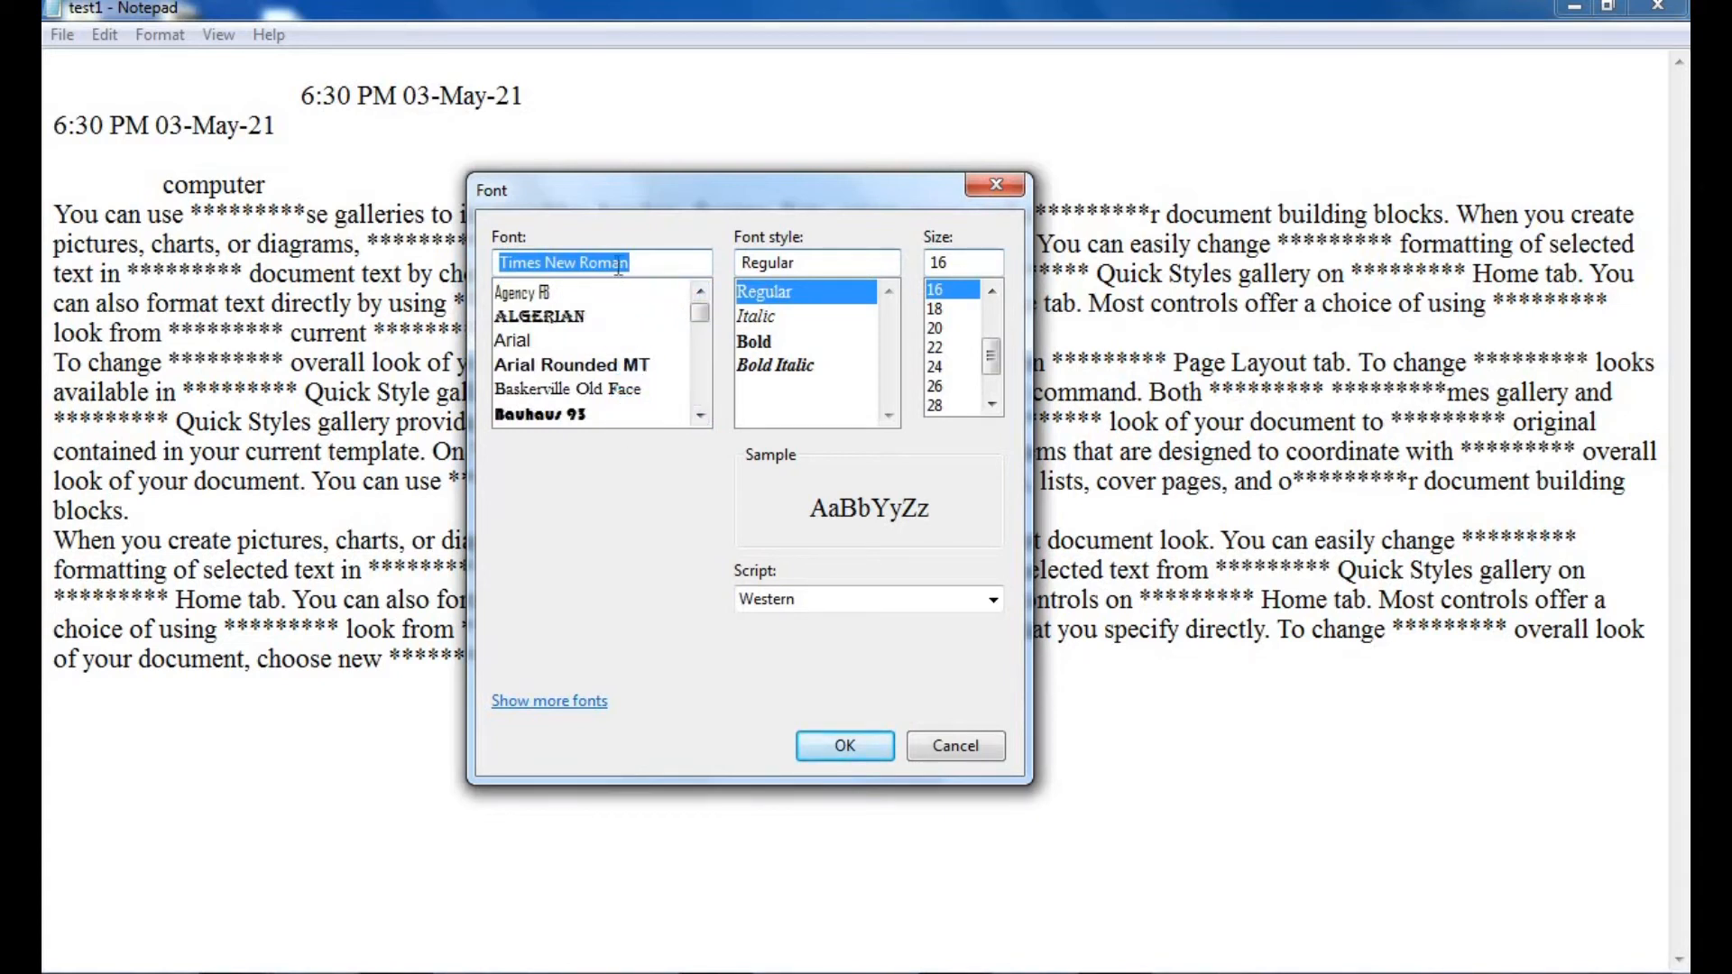
# - Choose Bradley Hand ITC as the font in the font settings
pyautogui.click(701, 416)
pyautogui.click(707, 424)
pyautogui.click(707, 424)
pyautogui.click(707, 423)
pyautogui.click(707, 424)
pyautogui.click(708, 424)
pyautogui.click(707, 424)
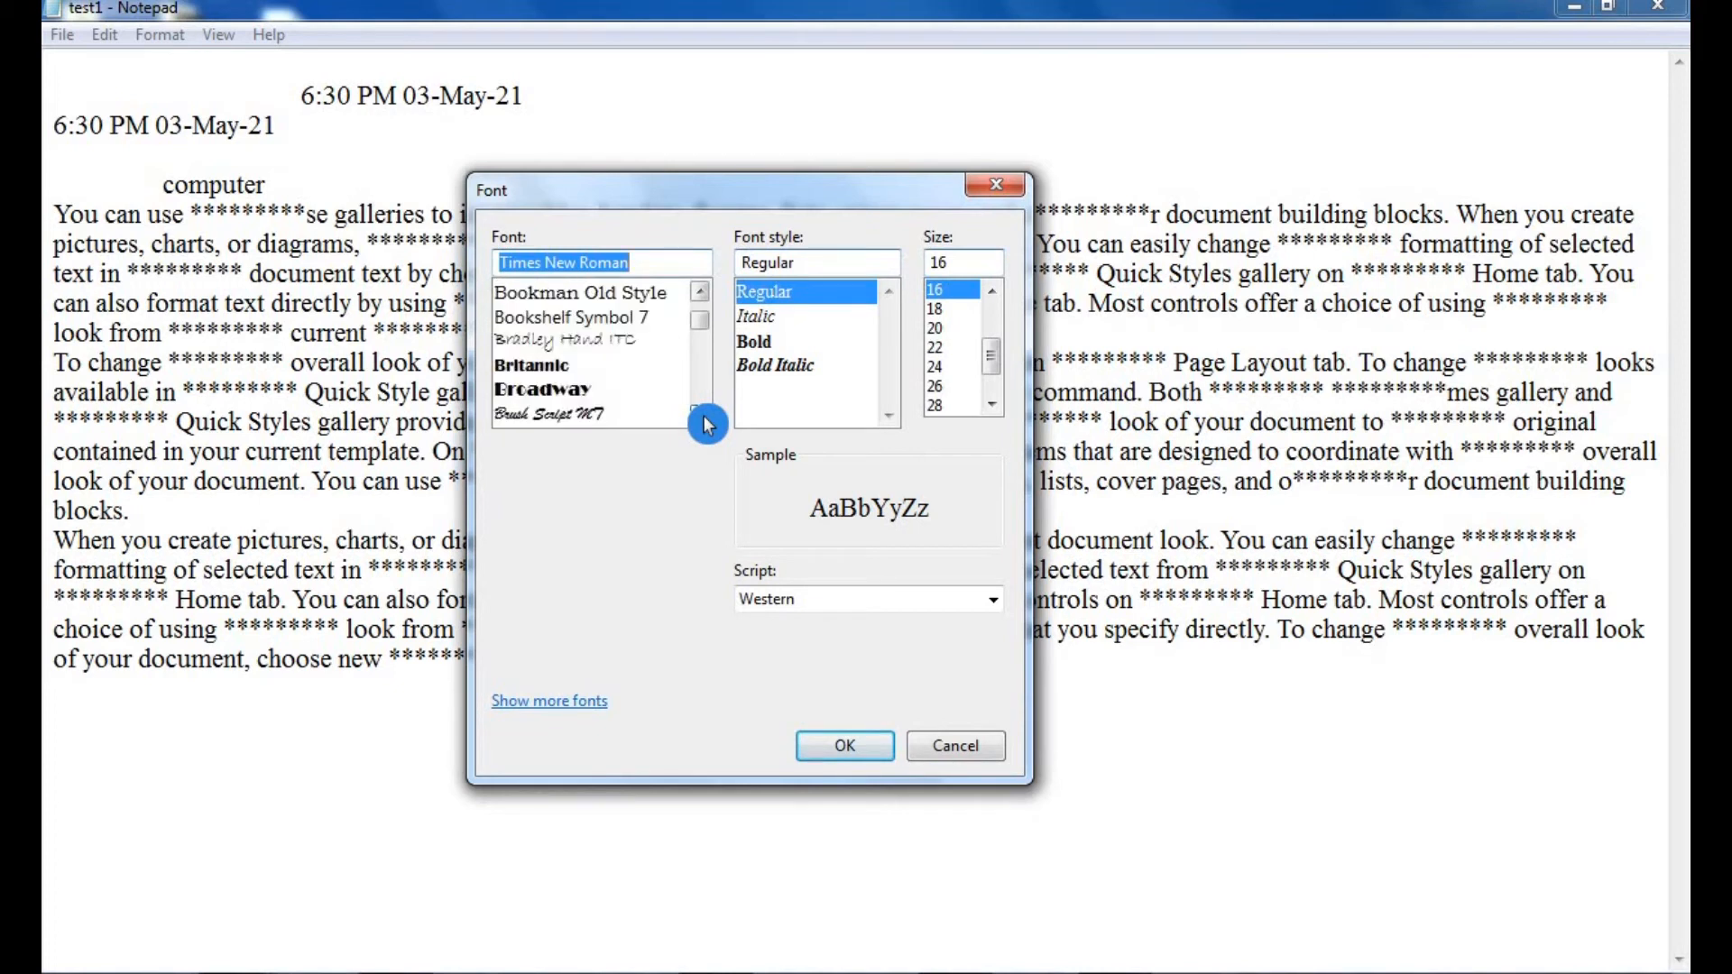
pyautogui.click(603, 341)
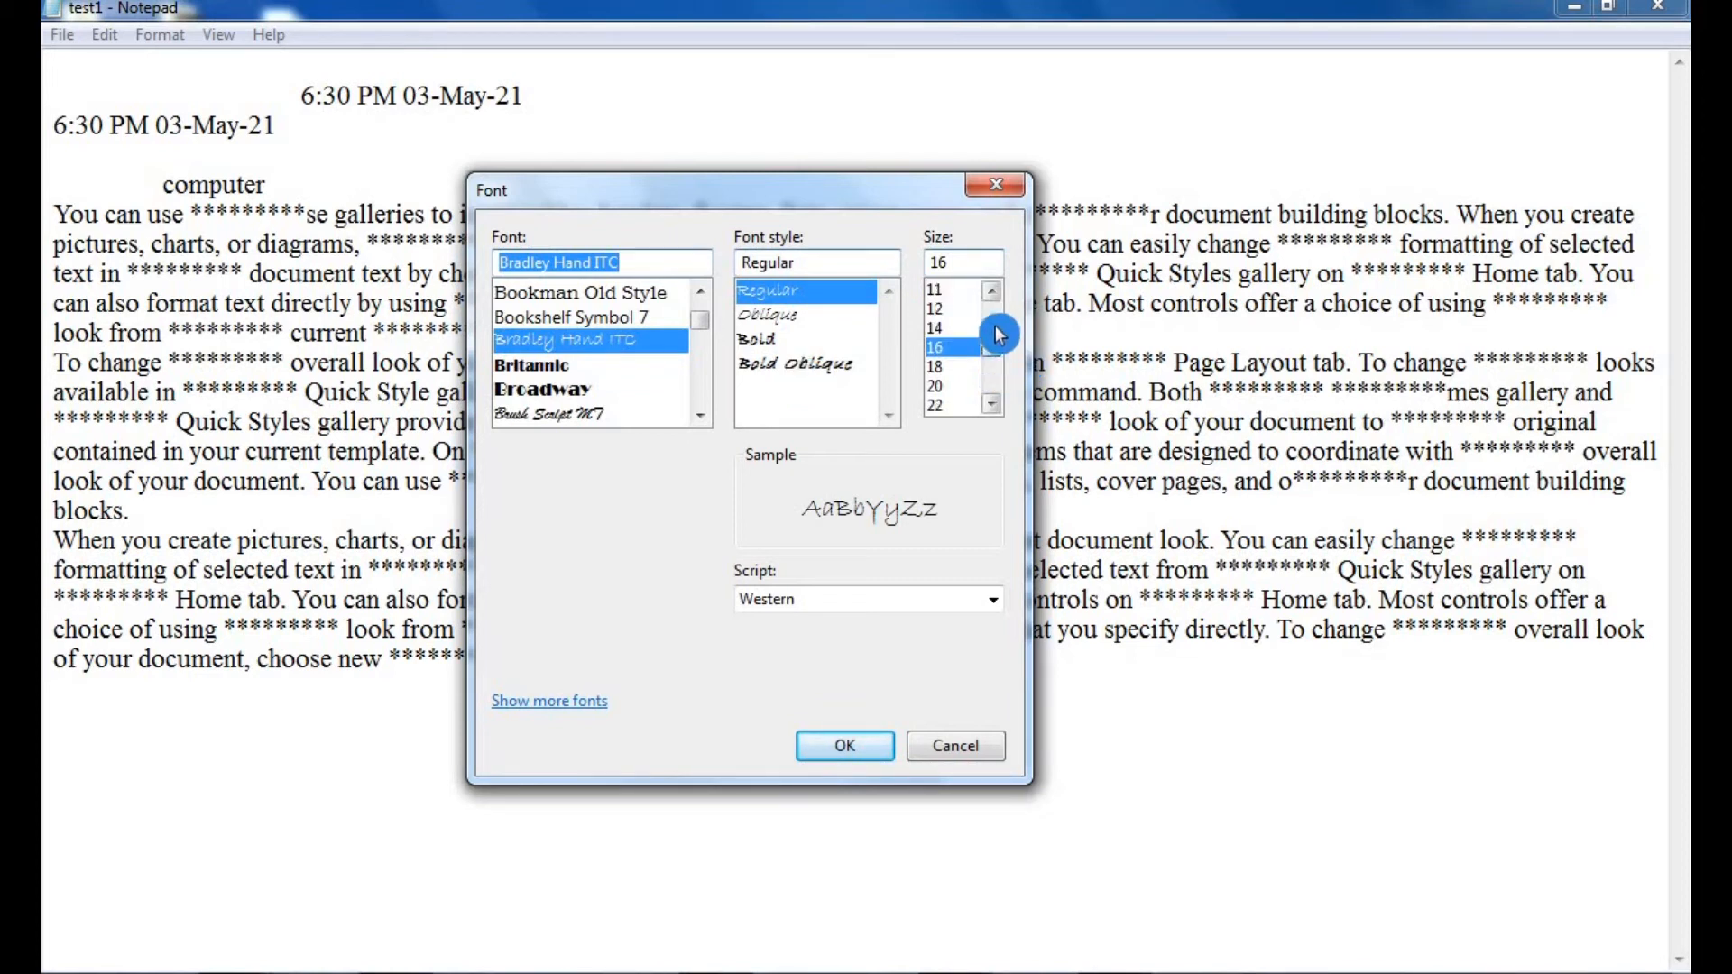
# - Preview the Bradley Hand ITC font at sizes 8 and 72 in the font settings
pyautogui.moveTo(998, 340); pyautogui.dragTo(1004, 293)
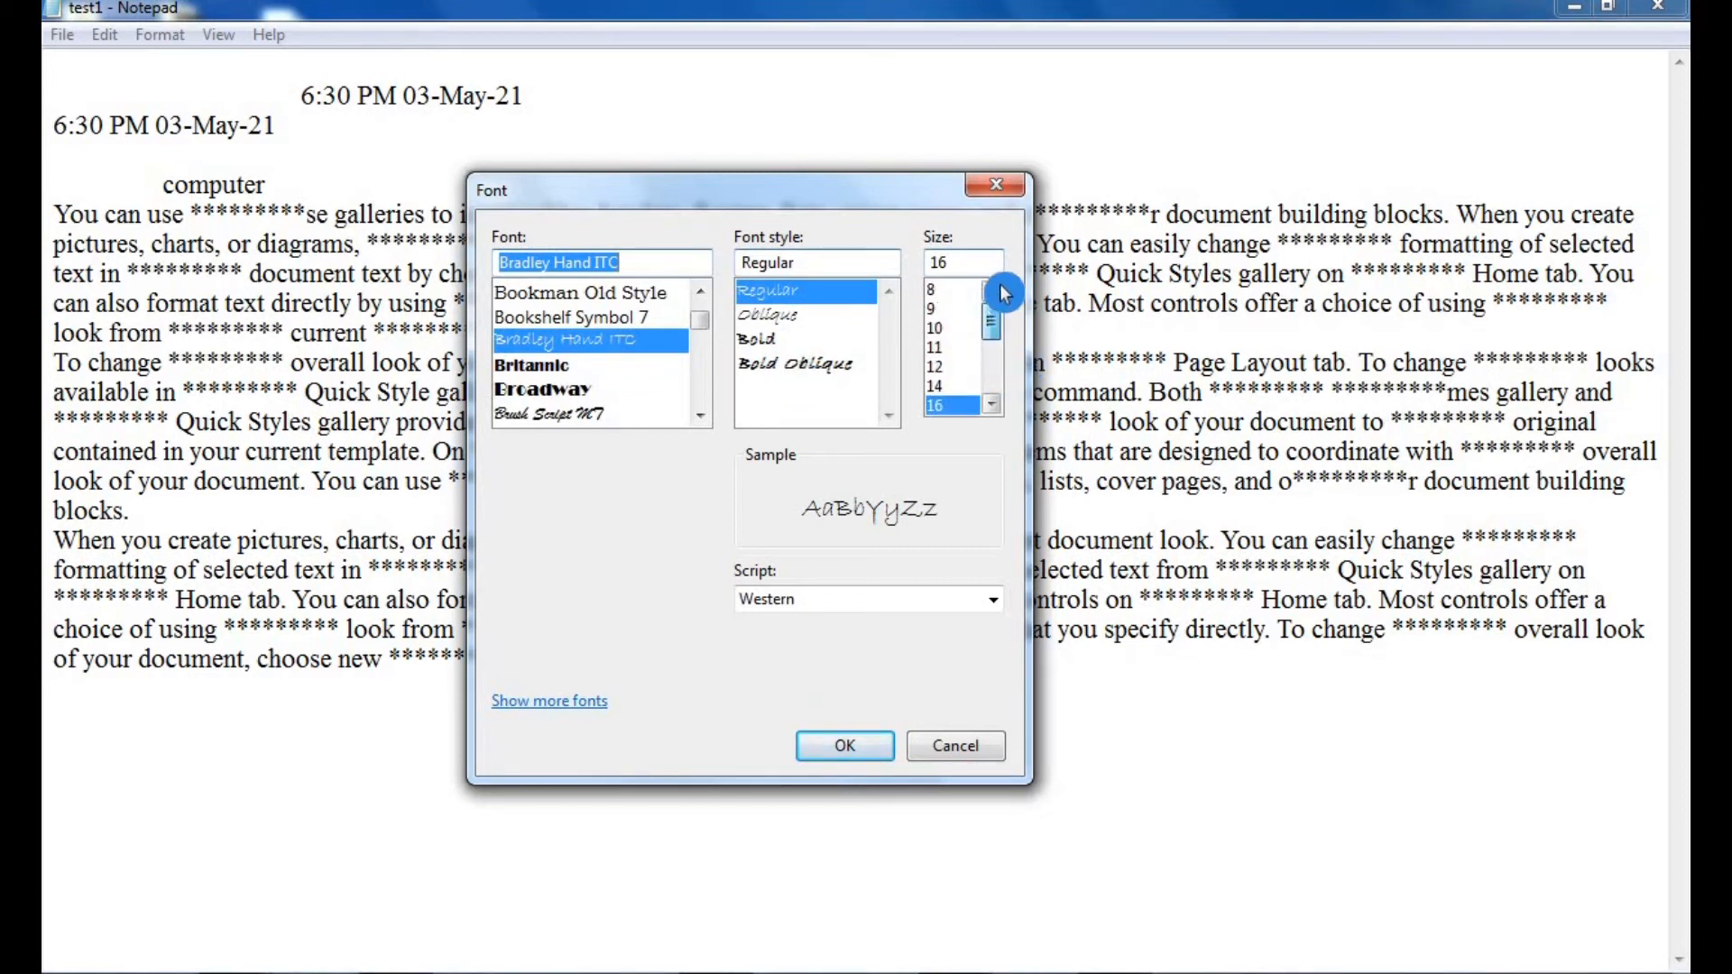
pyautogui.click(951, 291)
pyautogui.moveTo(985, 333); pyautogui.dragTo(983, 412)
pyautogui.click(955, 408)
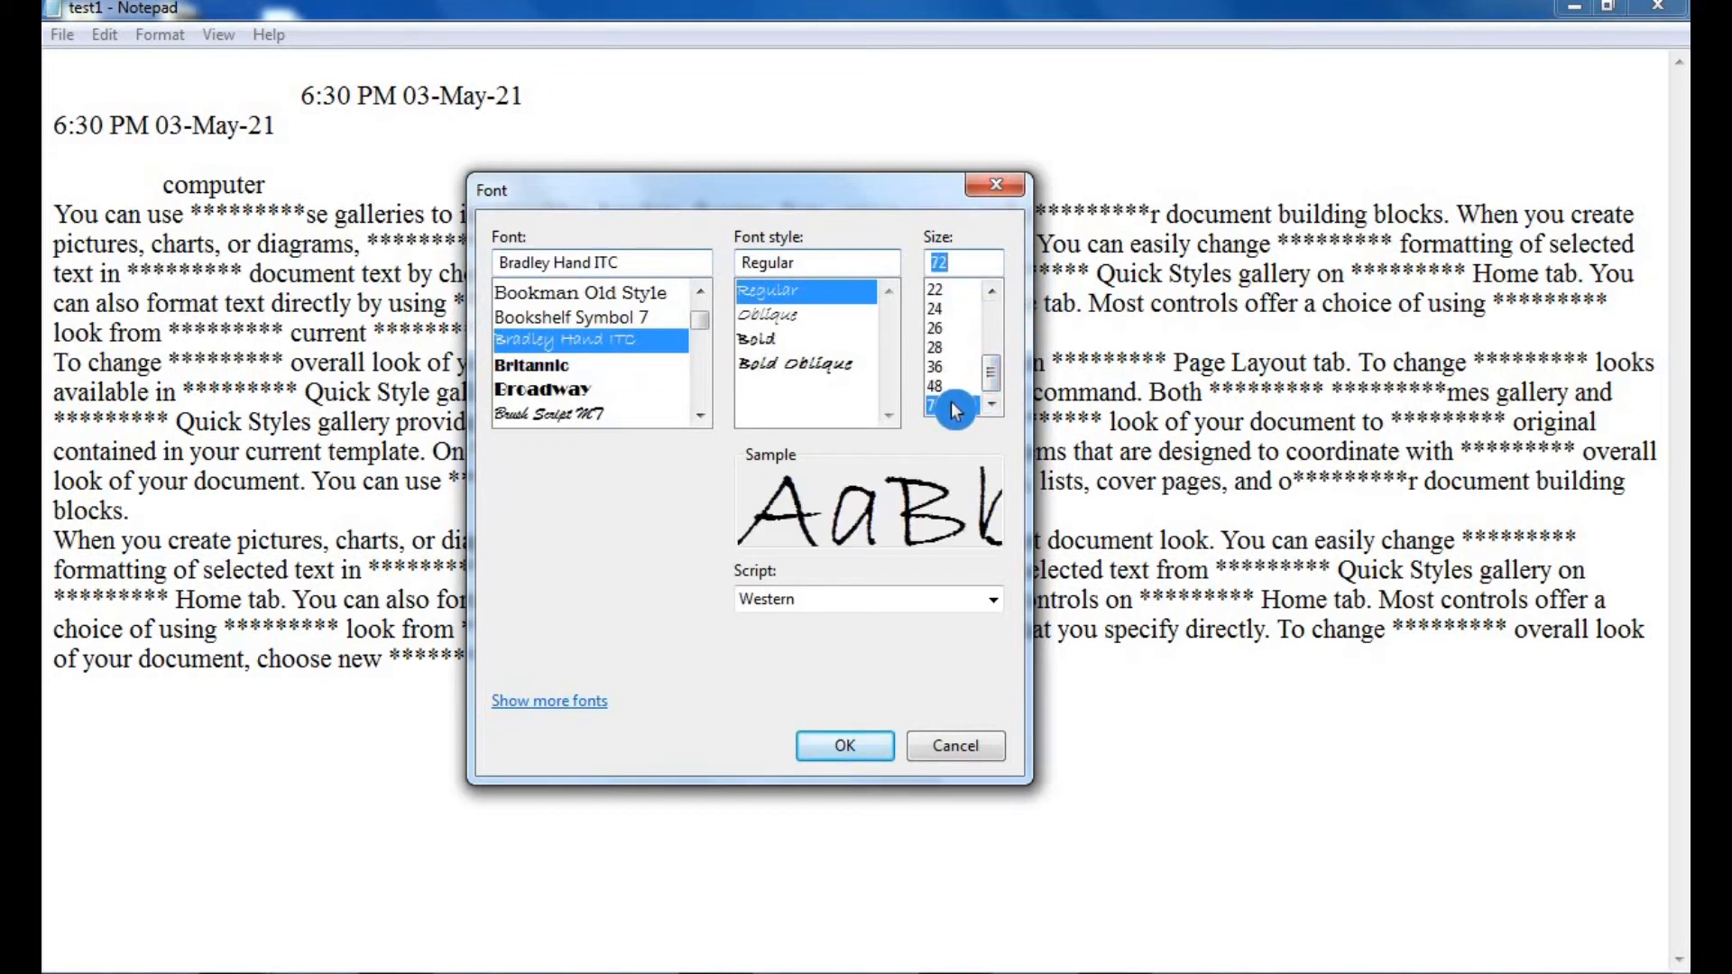
# - Set the font size to 28 and the style to Bold Oblique, and apply them to the document
pyautogui.click(944, 347)
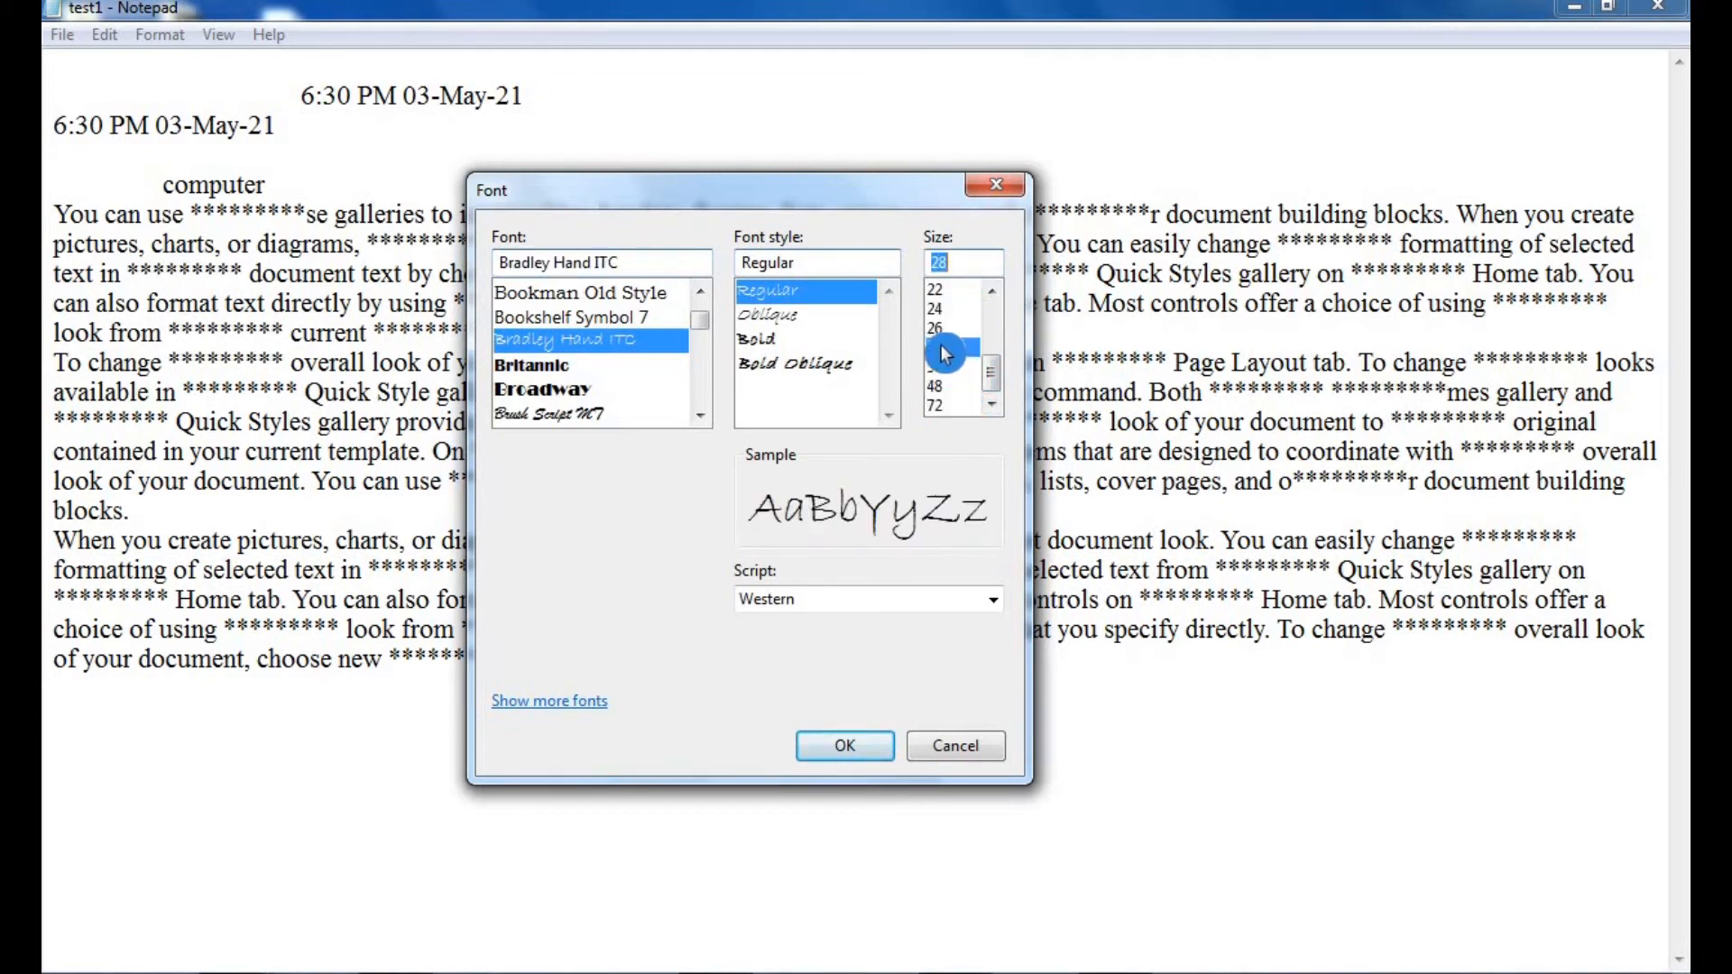
pyautogui.click(809, 365)
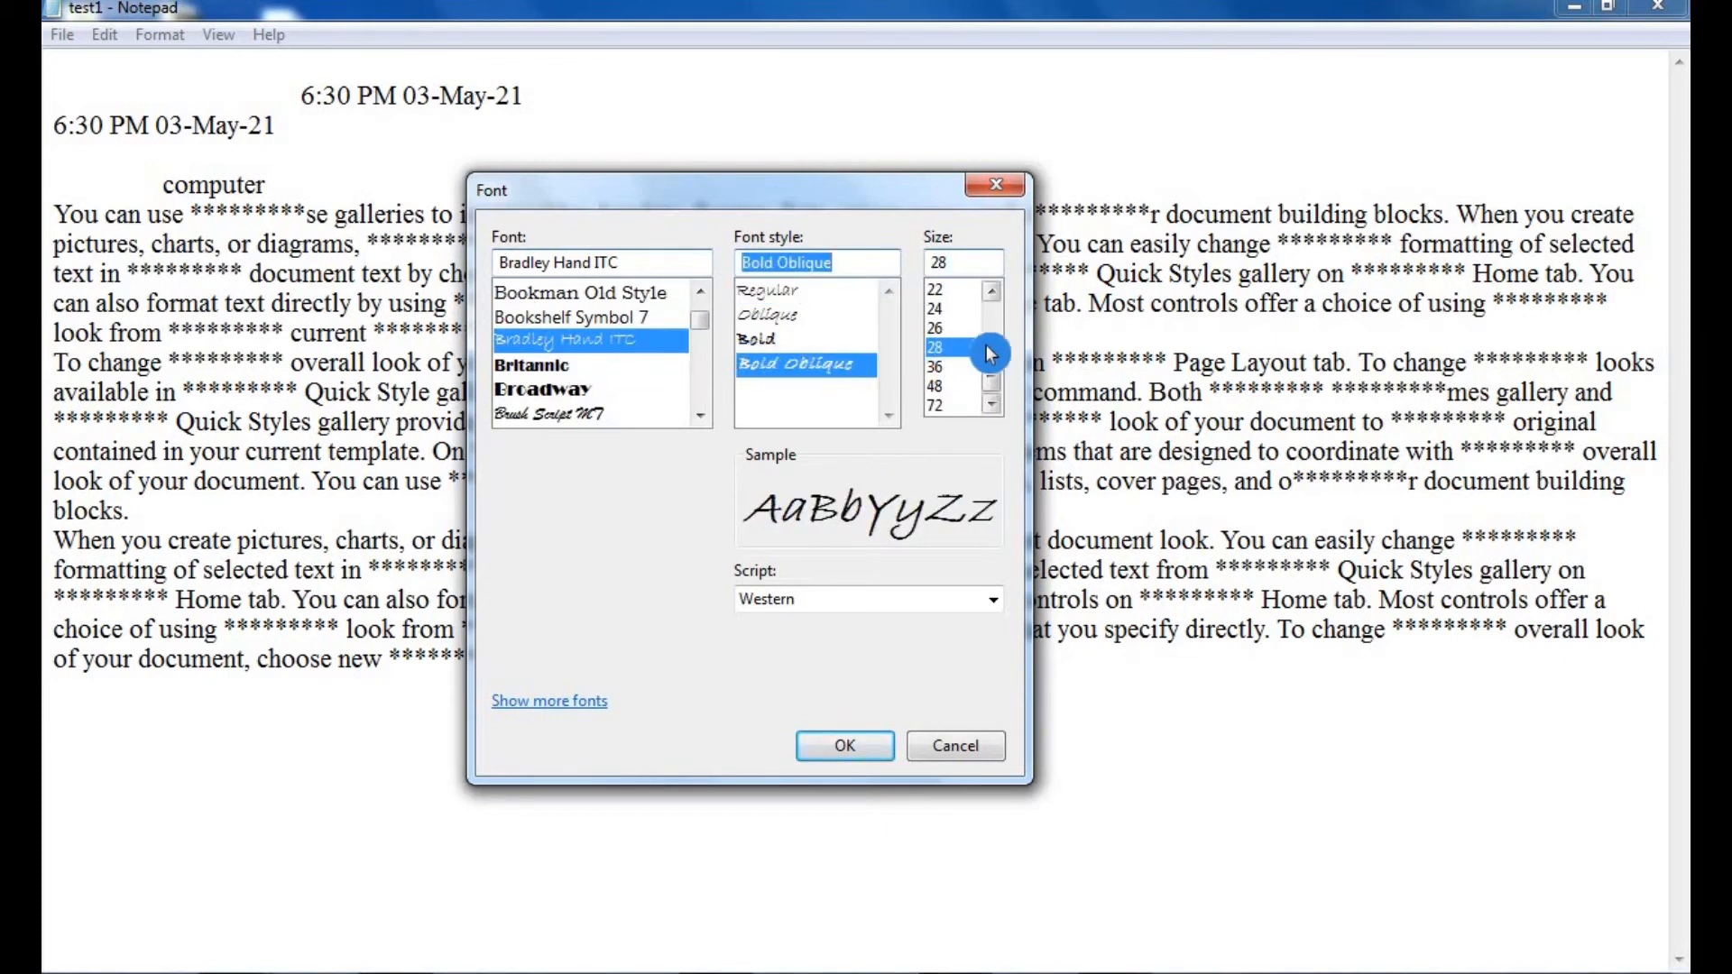
pyautogui.click(823, 765)
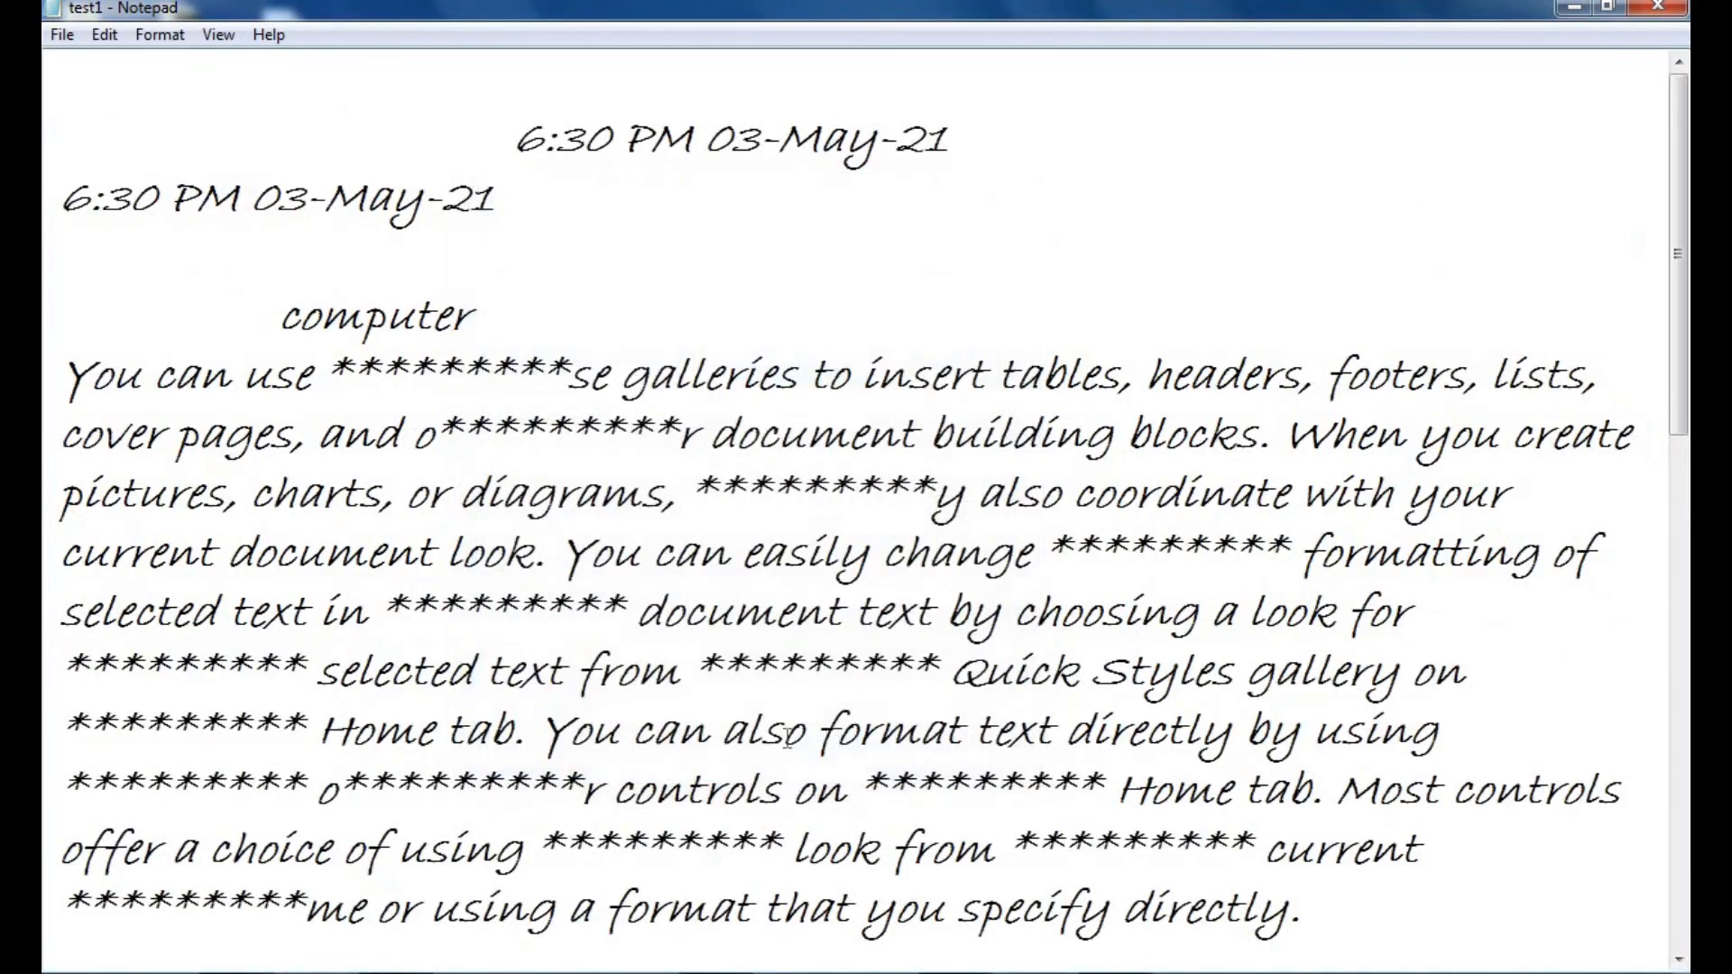
pyautogui.scroll(-10, 896, 651)
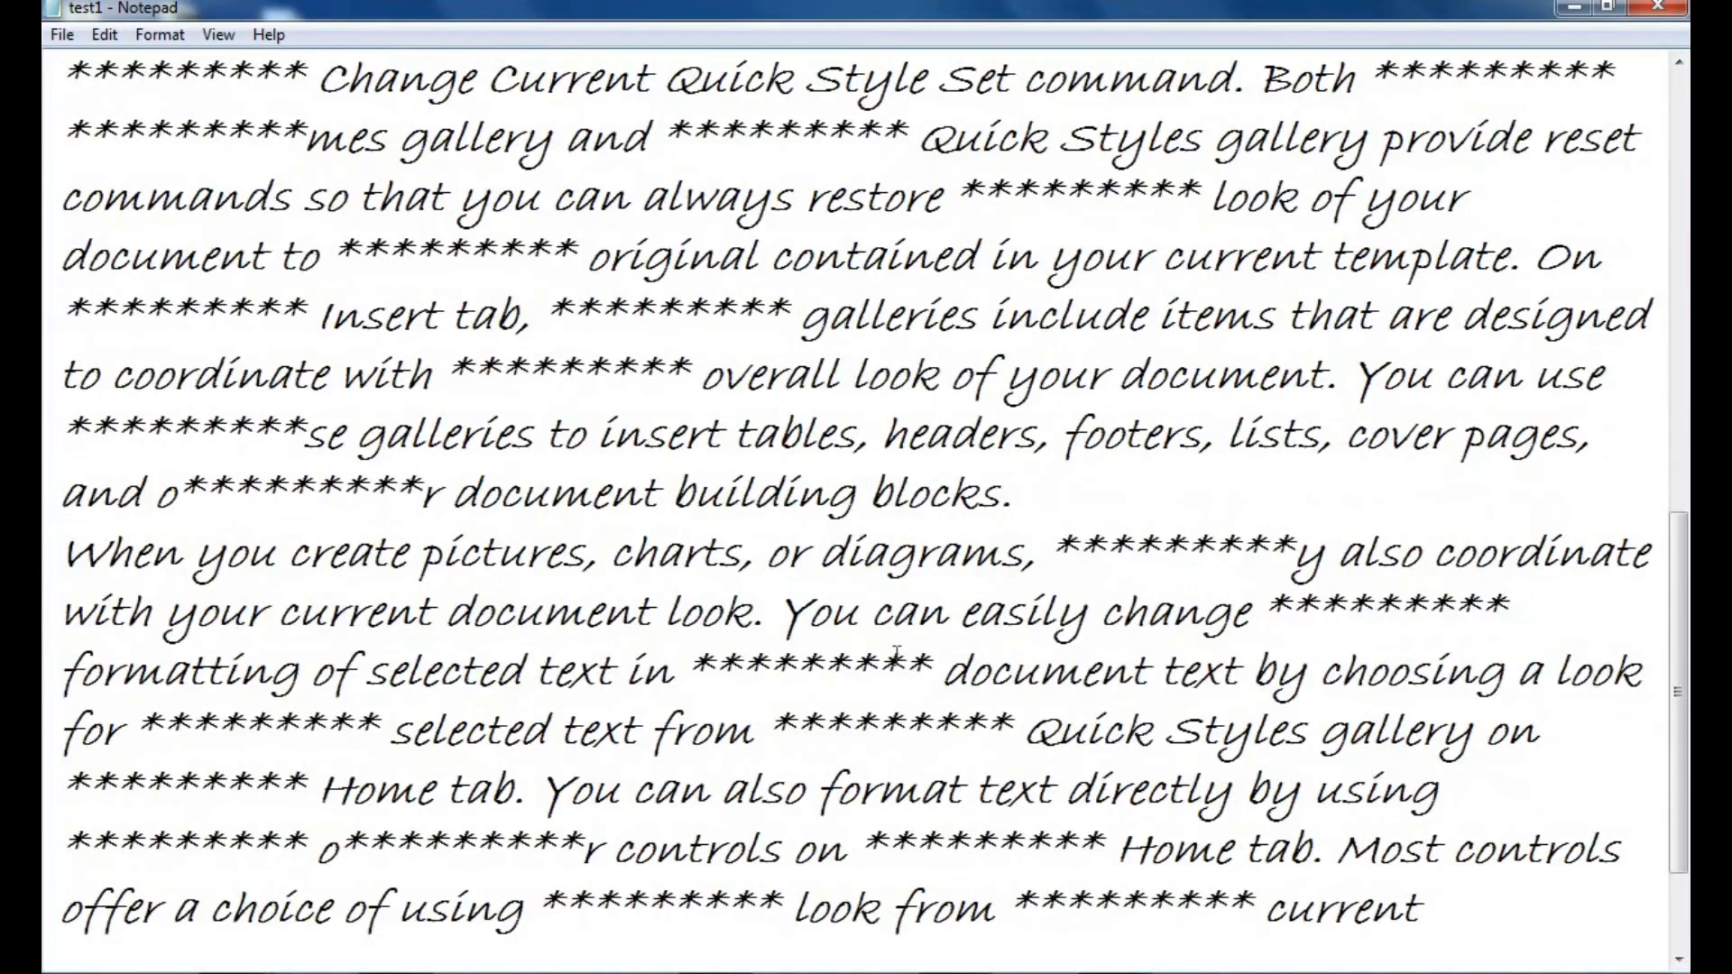
pyautogui.scroll(8, 896, 651)
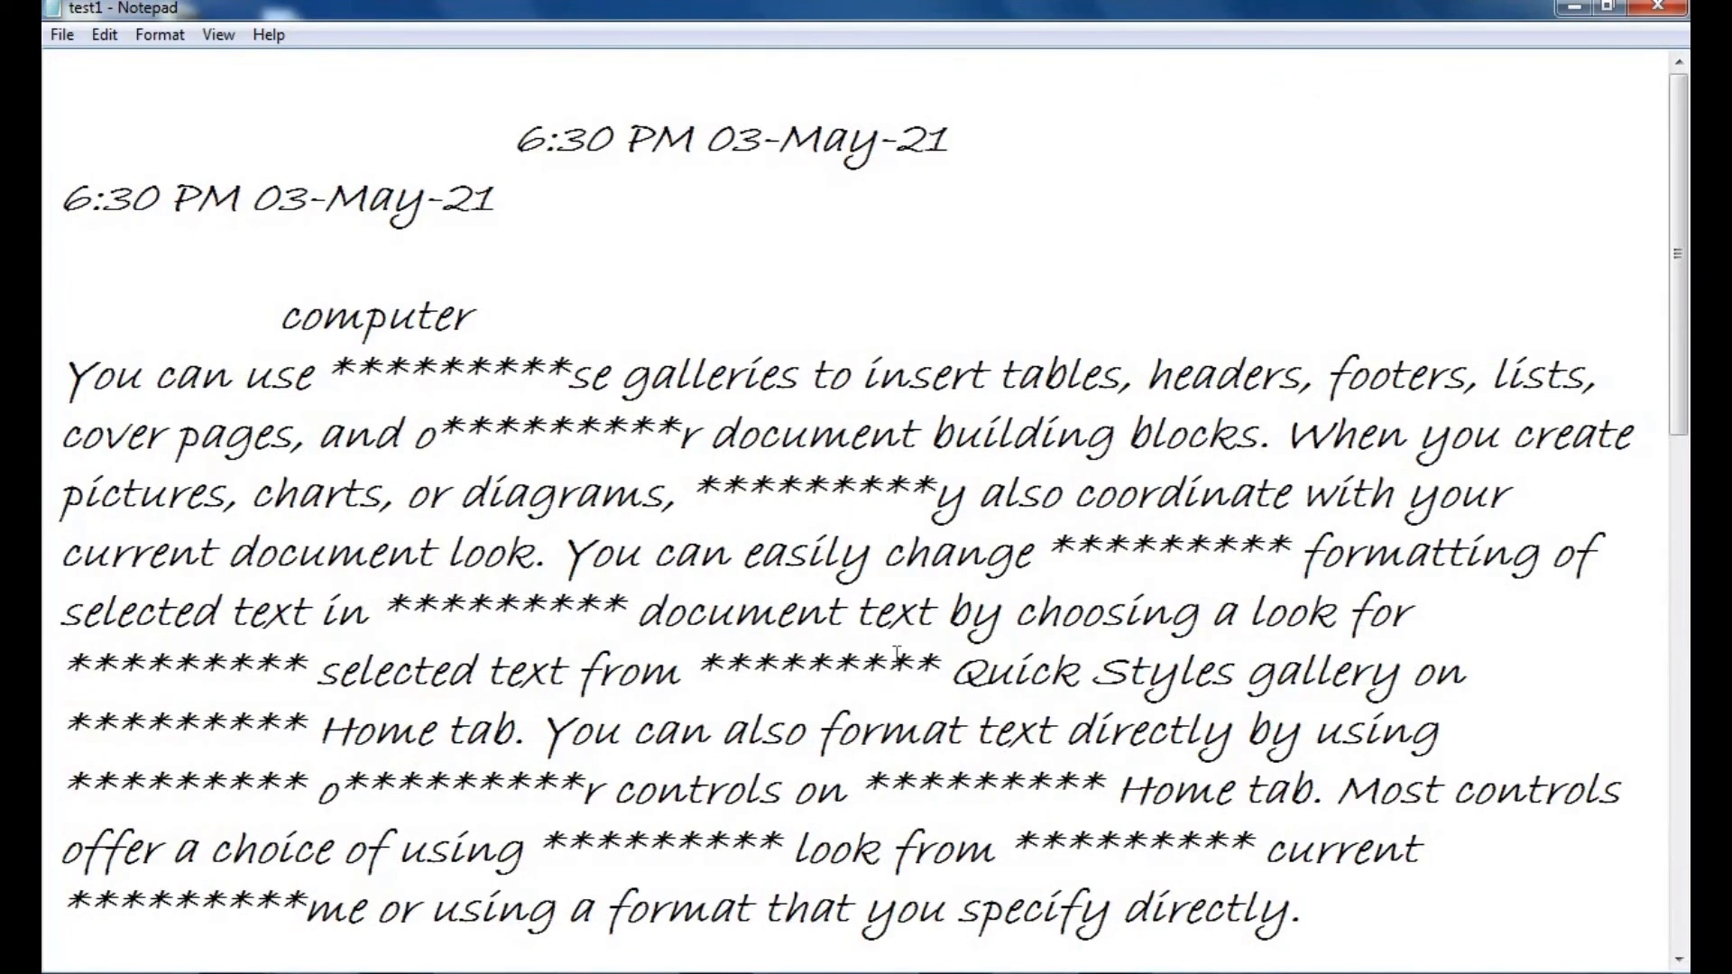
# - Reopen the font settings, try sizes 8 and 72, and apply a custom font size of 200 to the document
pyautogui.click(158, 35)
pyautogui.click(213, 95)
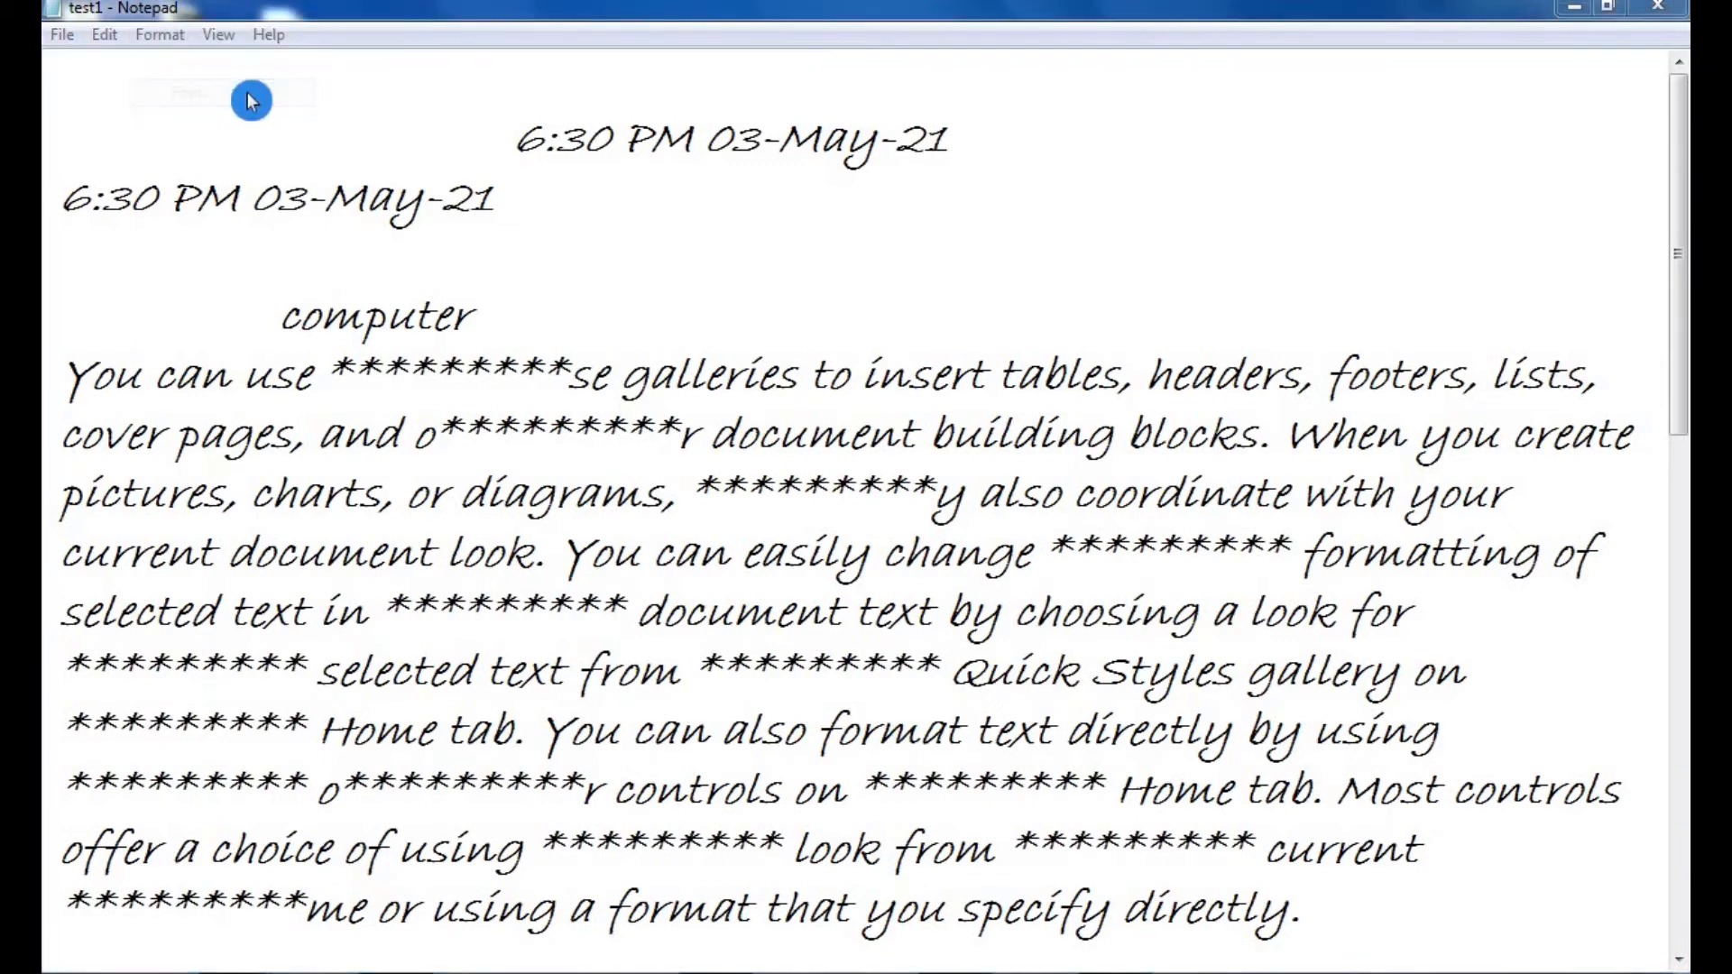
pyautogui.scroll(3, 595, 348)
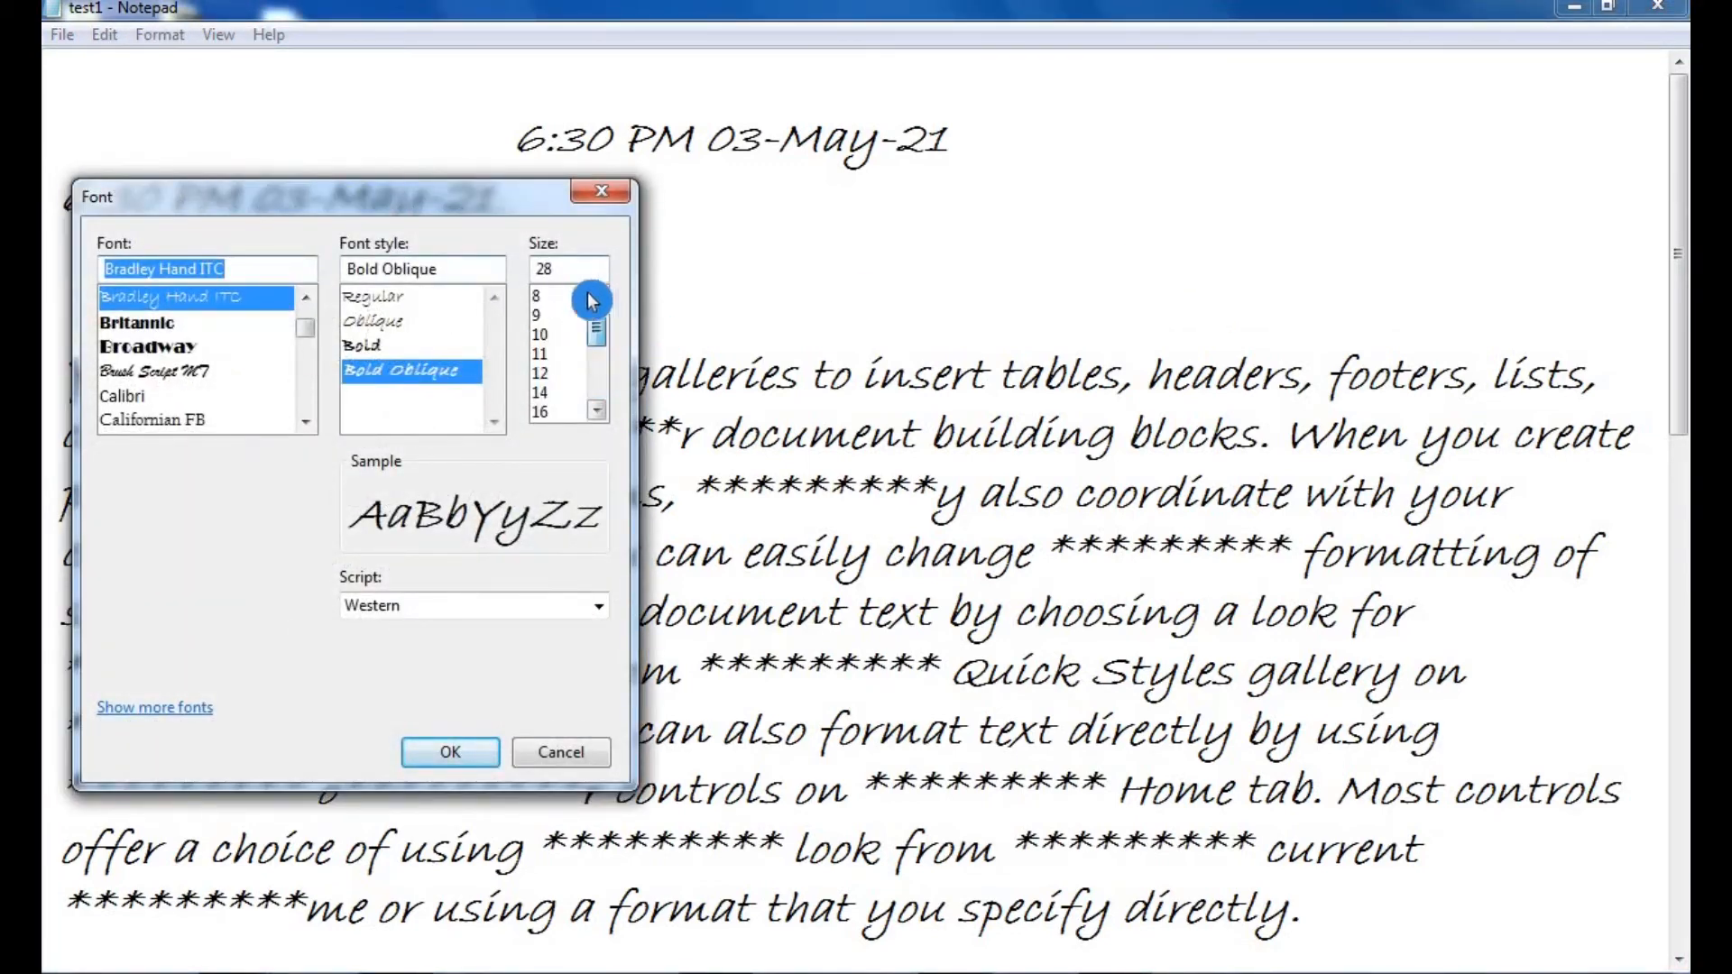
pyautogui.click(565, 294)
pyautogui.scroll(-3, 590, 378)
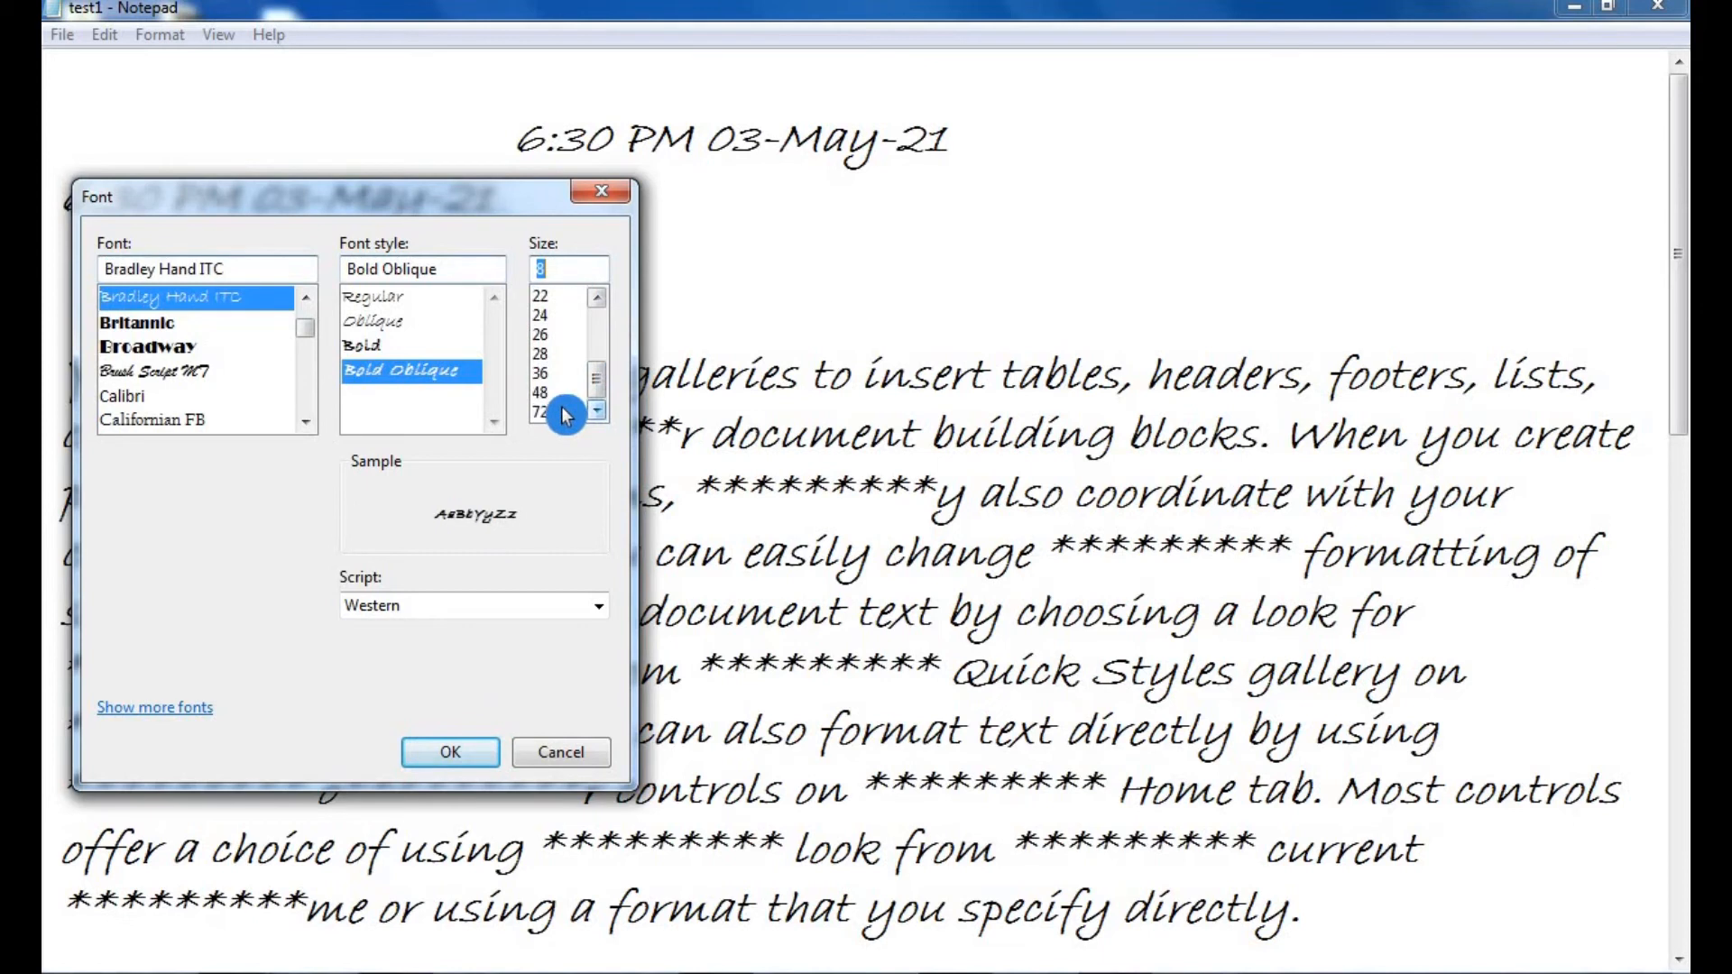
pyautogui.click(565, 413)
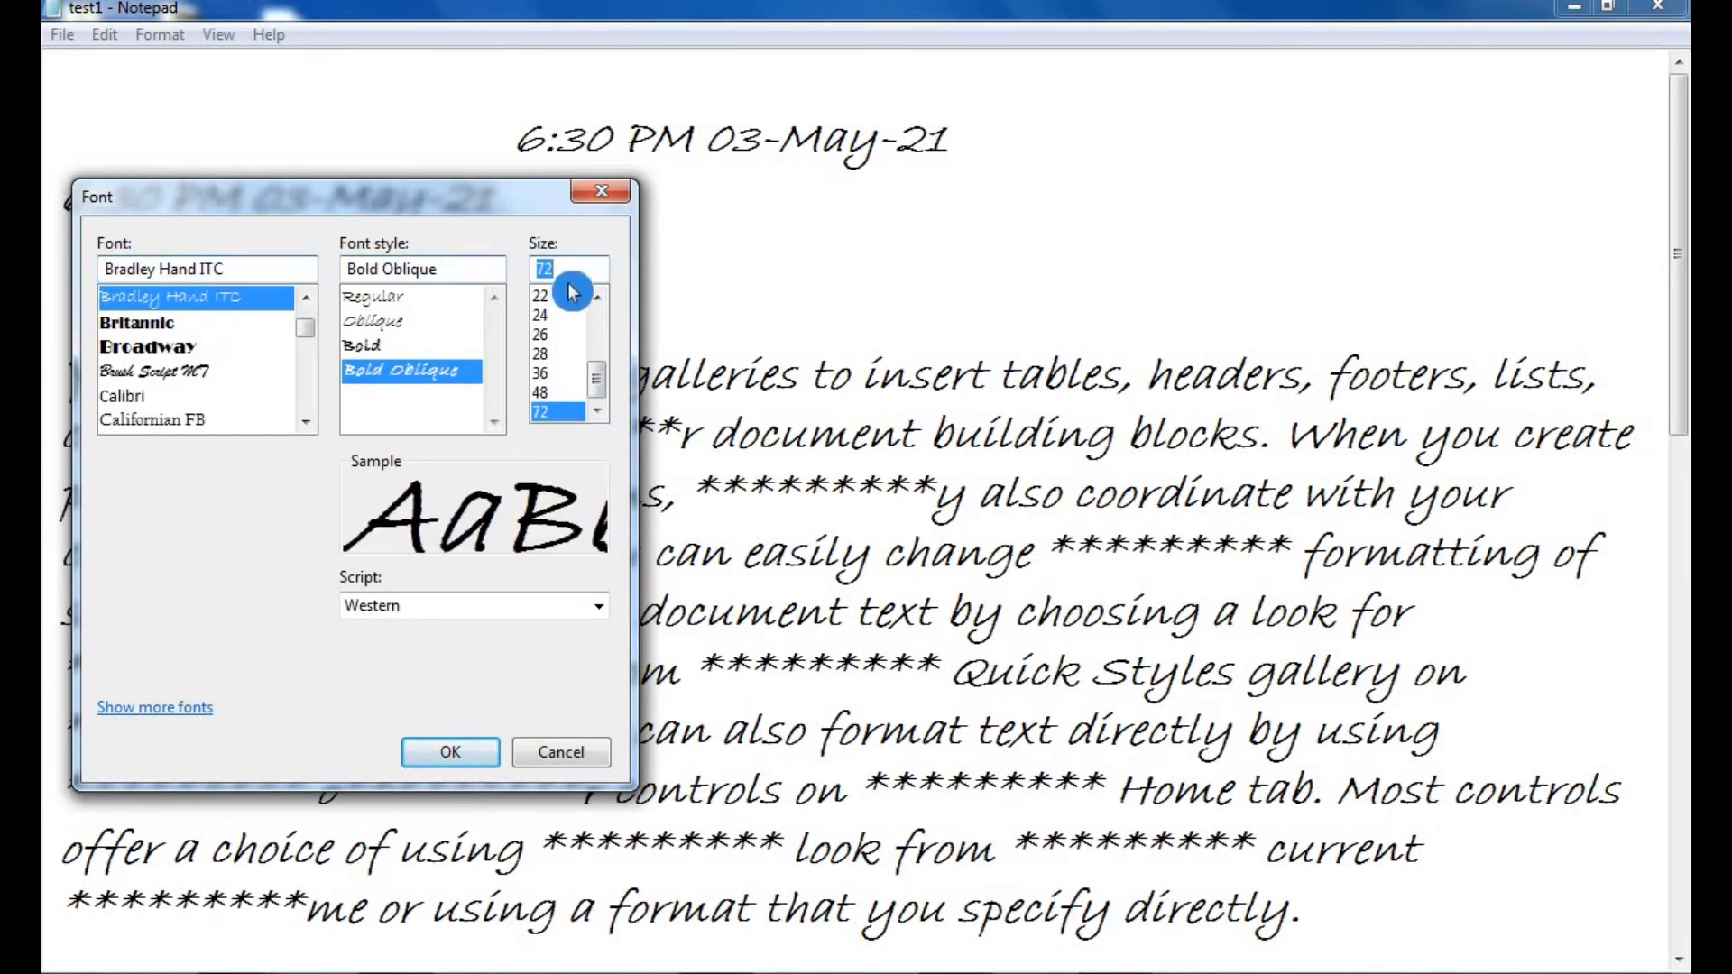
pyautogui.write('200')
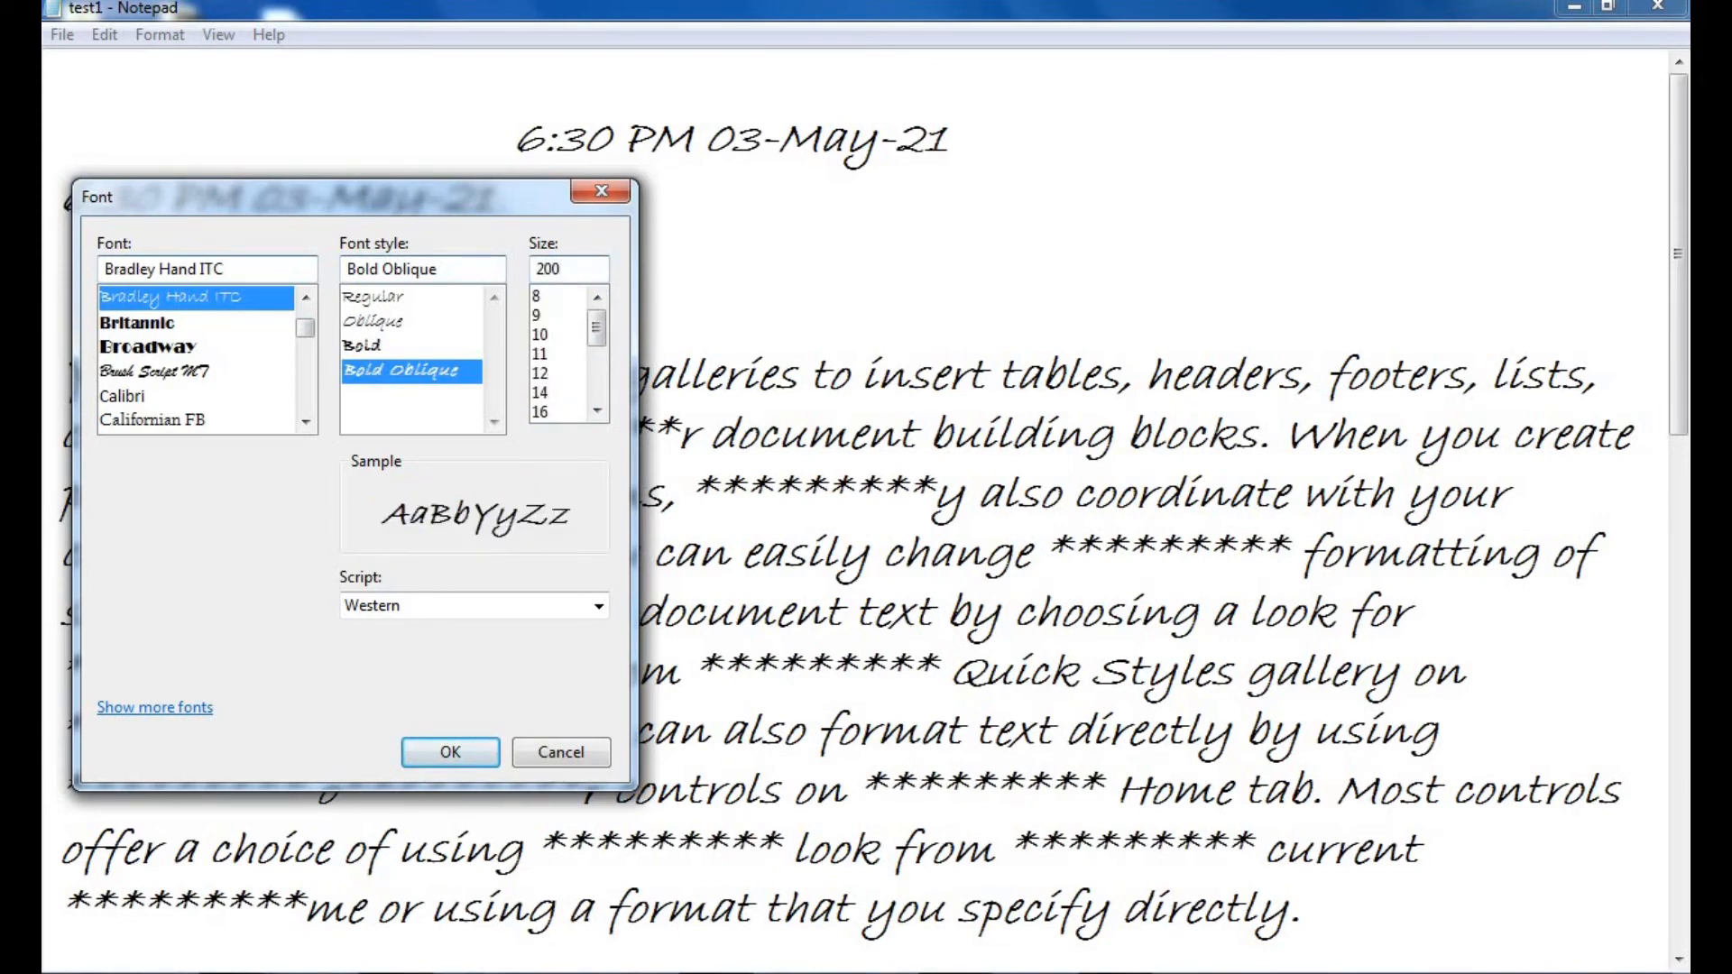
pyautogui.click(453, 751)
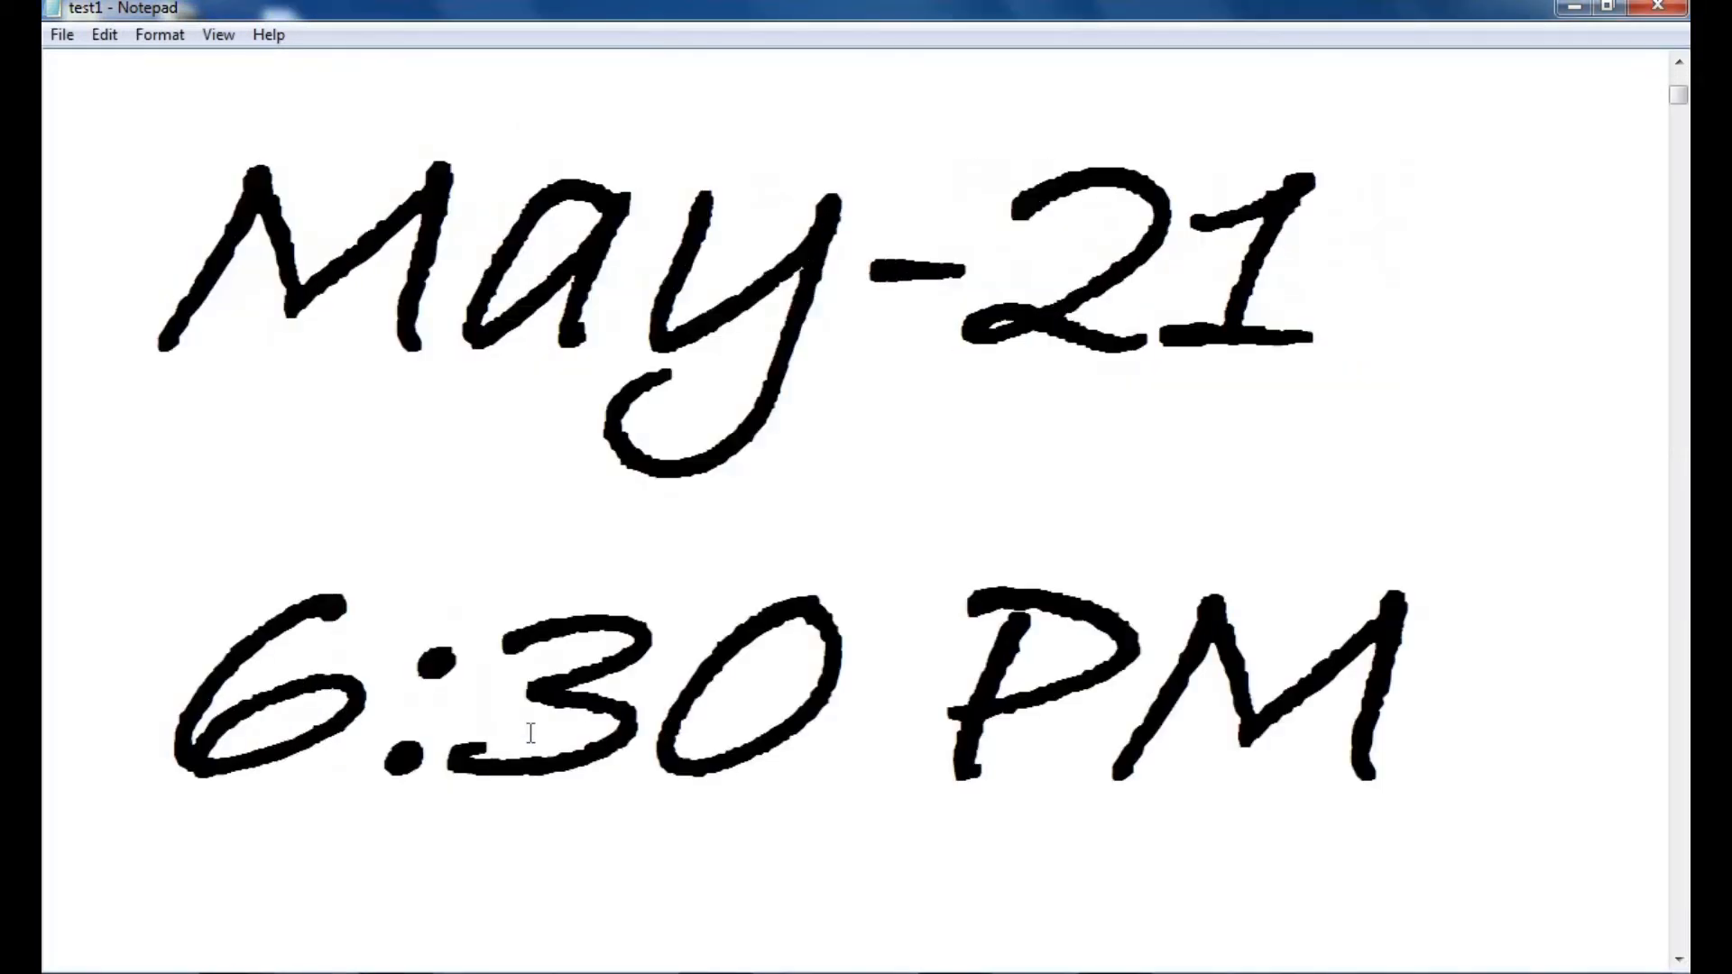
pyautogui.scroll(-3, 530, 732)
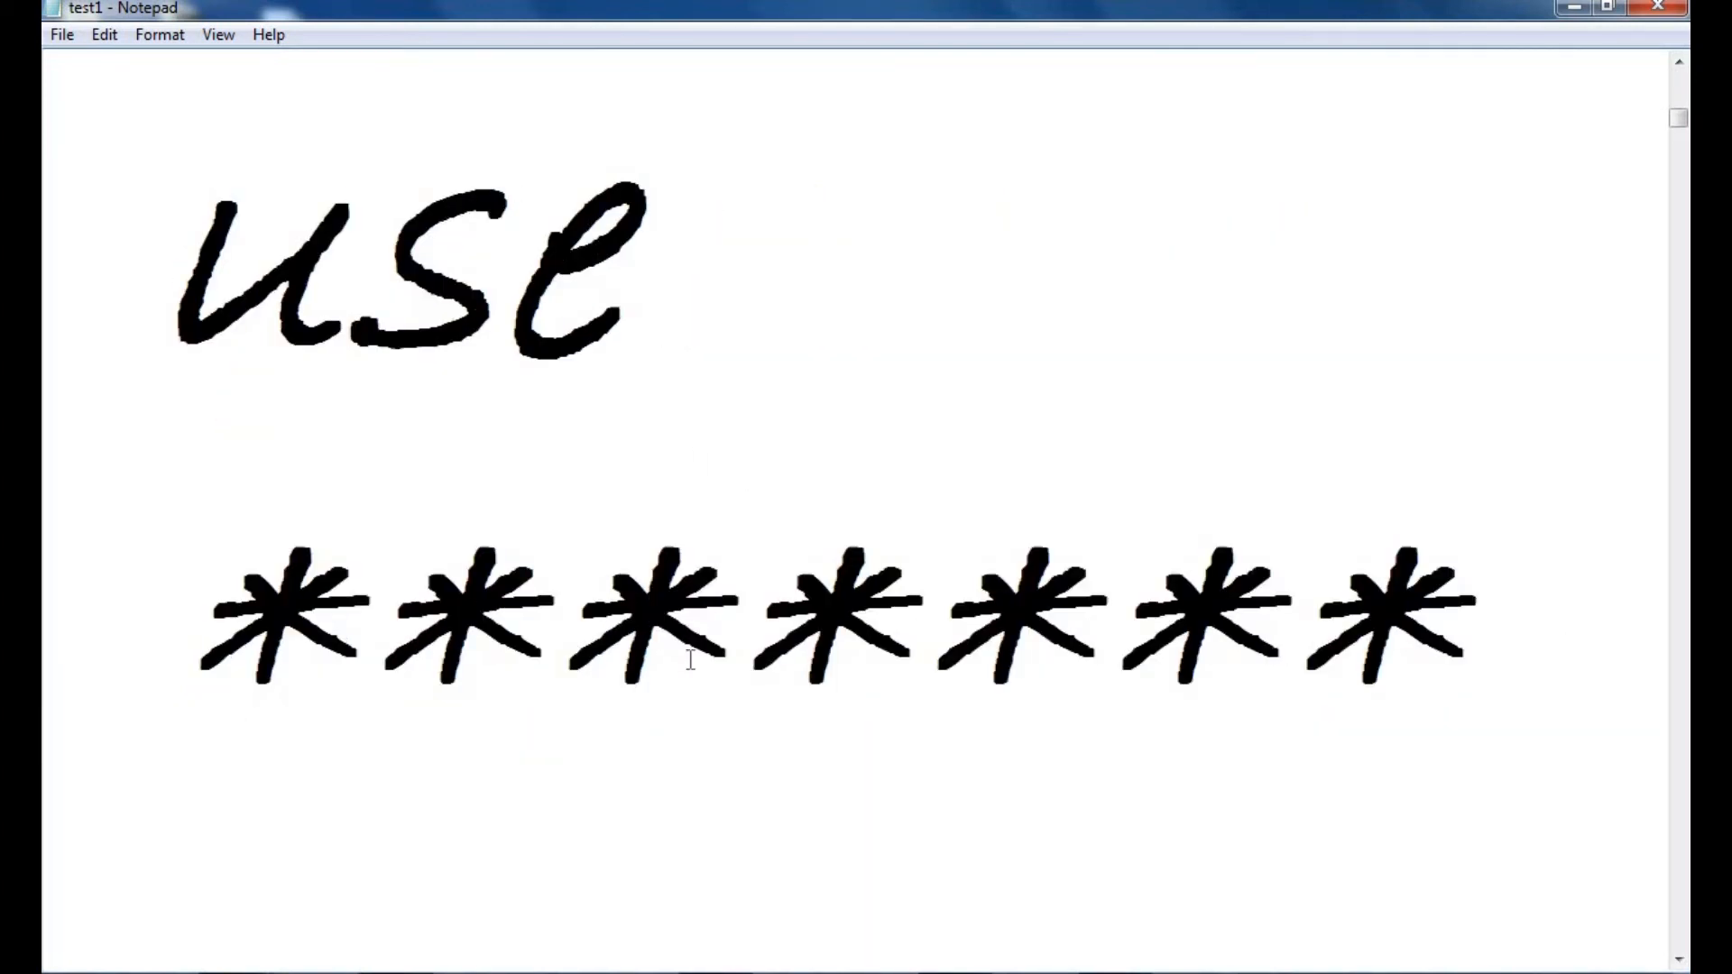
# - Choose a much smaller font size from the listed sizes and apply it to the document
pyautogui.click(151, 34)
pyautogui.click(212, 97)
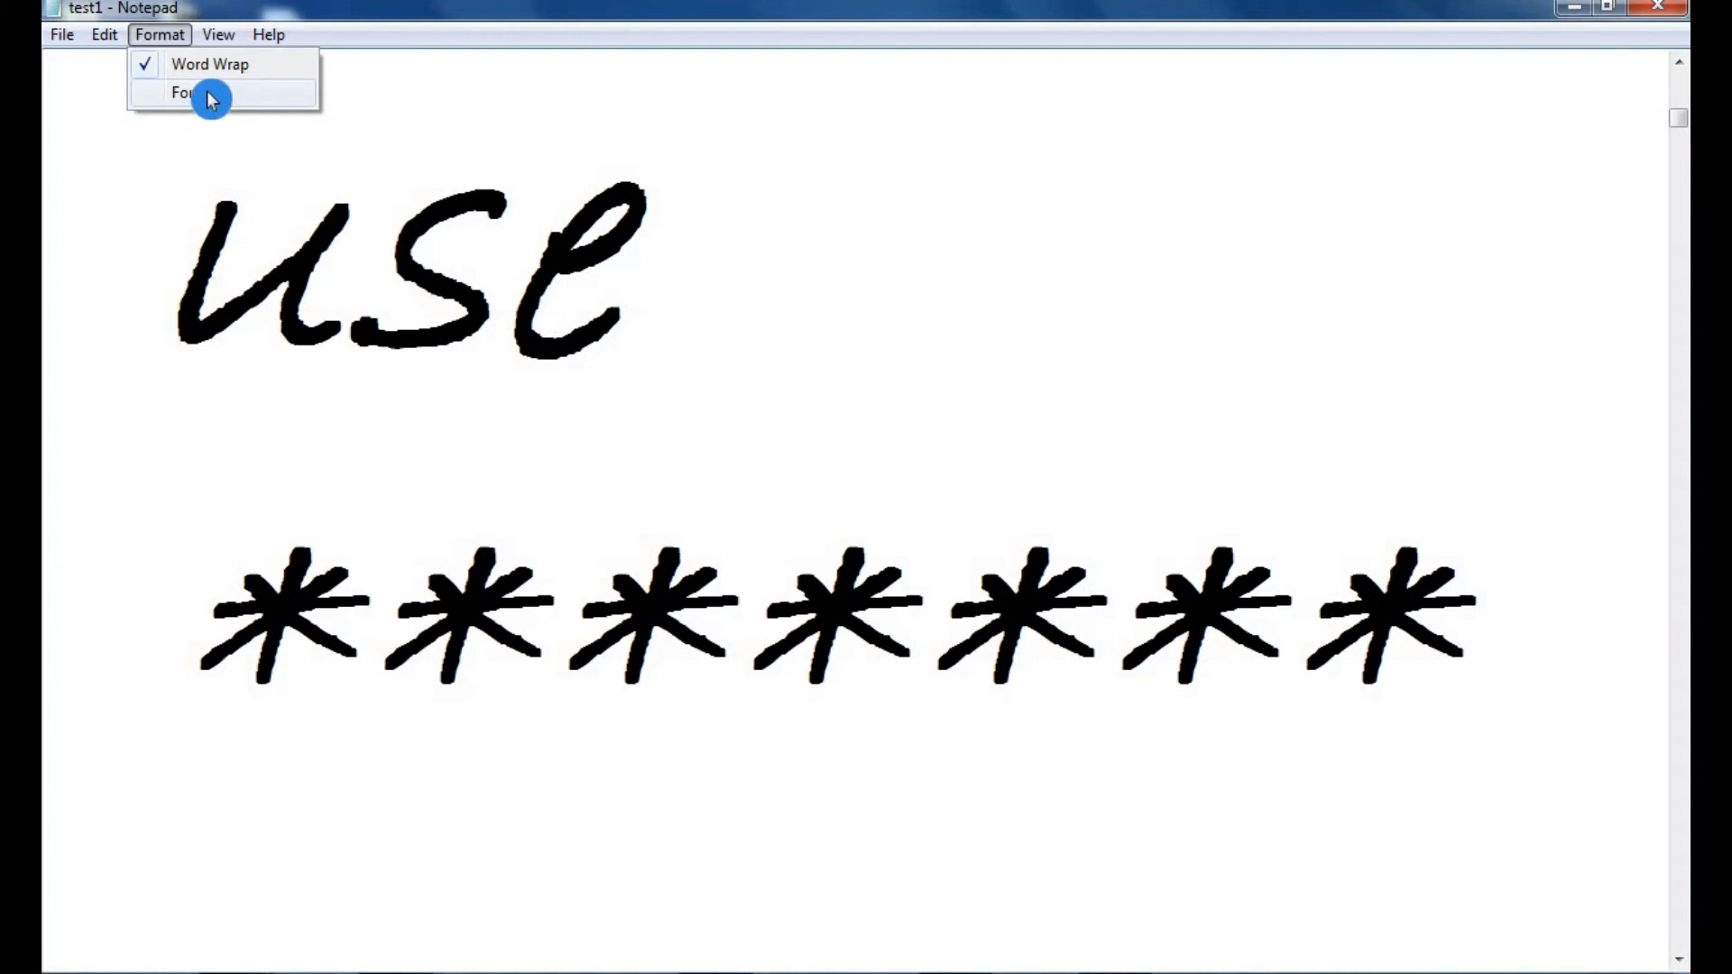
pyautogui.click(597, 412)
pyautogui.click(597, 412)
pyautogui.click(597, 411)
pyautogui.click(565, 412)
pyautogui.click(444, 752)
# - Open the About Notepad information, move its dialog over the text to read the version details, and close it
pyautogui.click(219, 34)
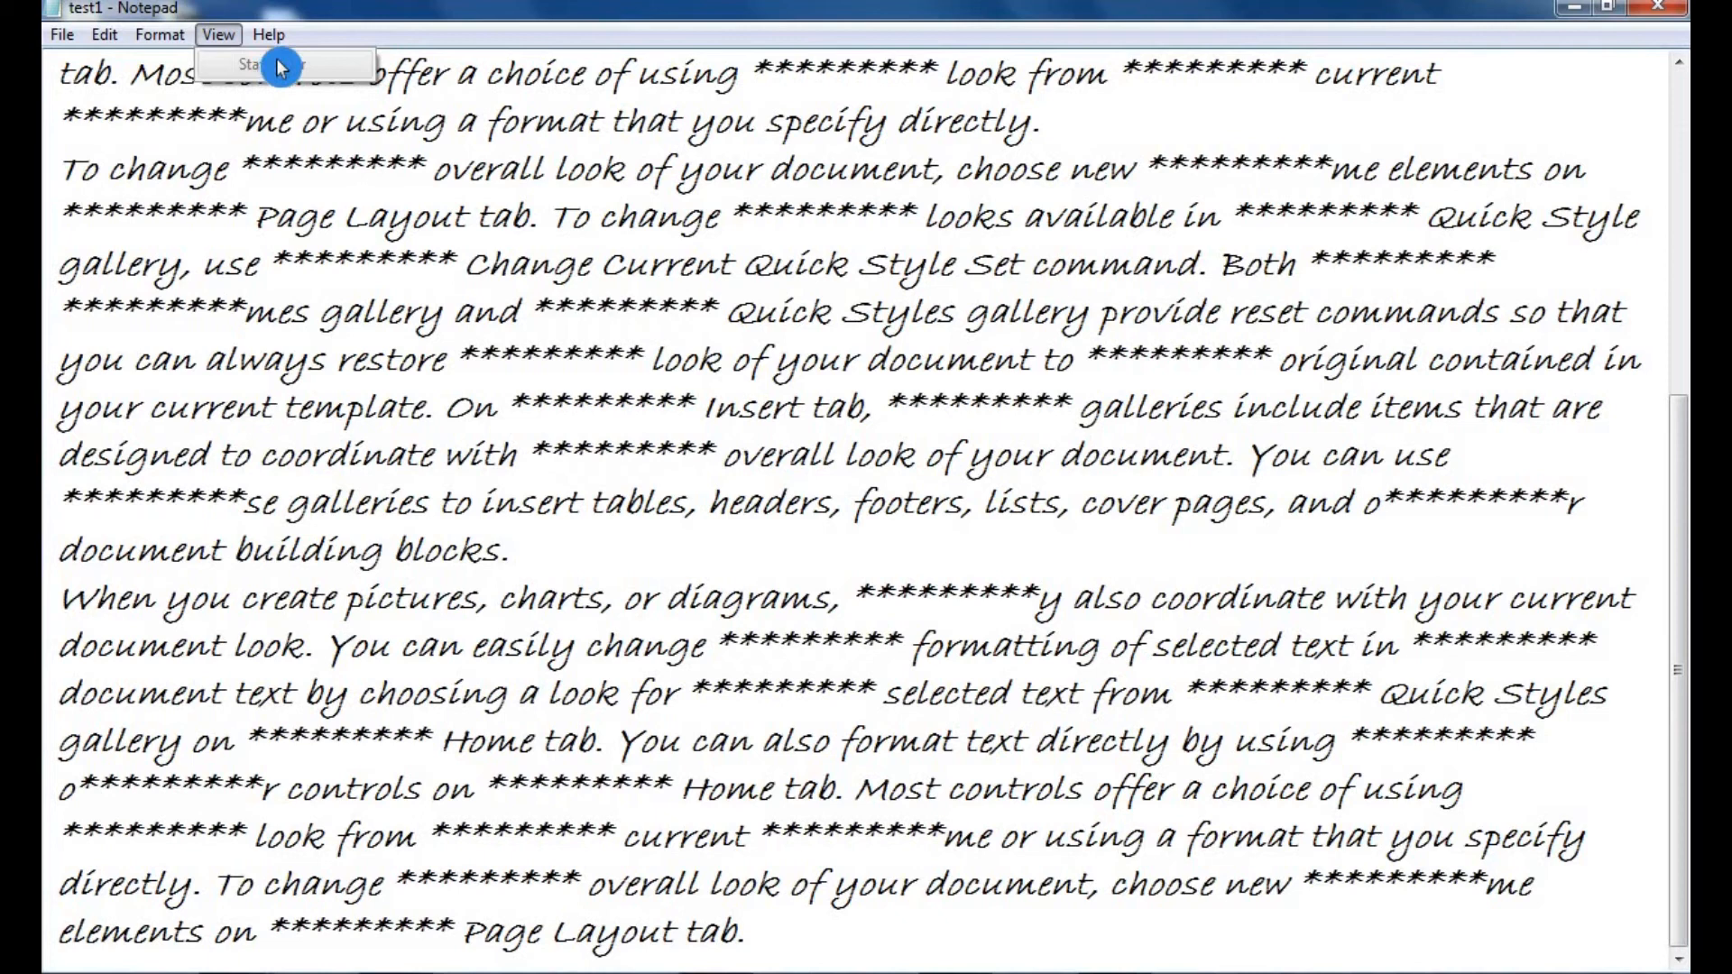
pyautogui.moveTo(275, 40)
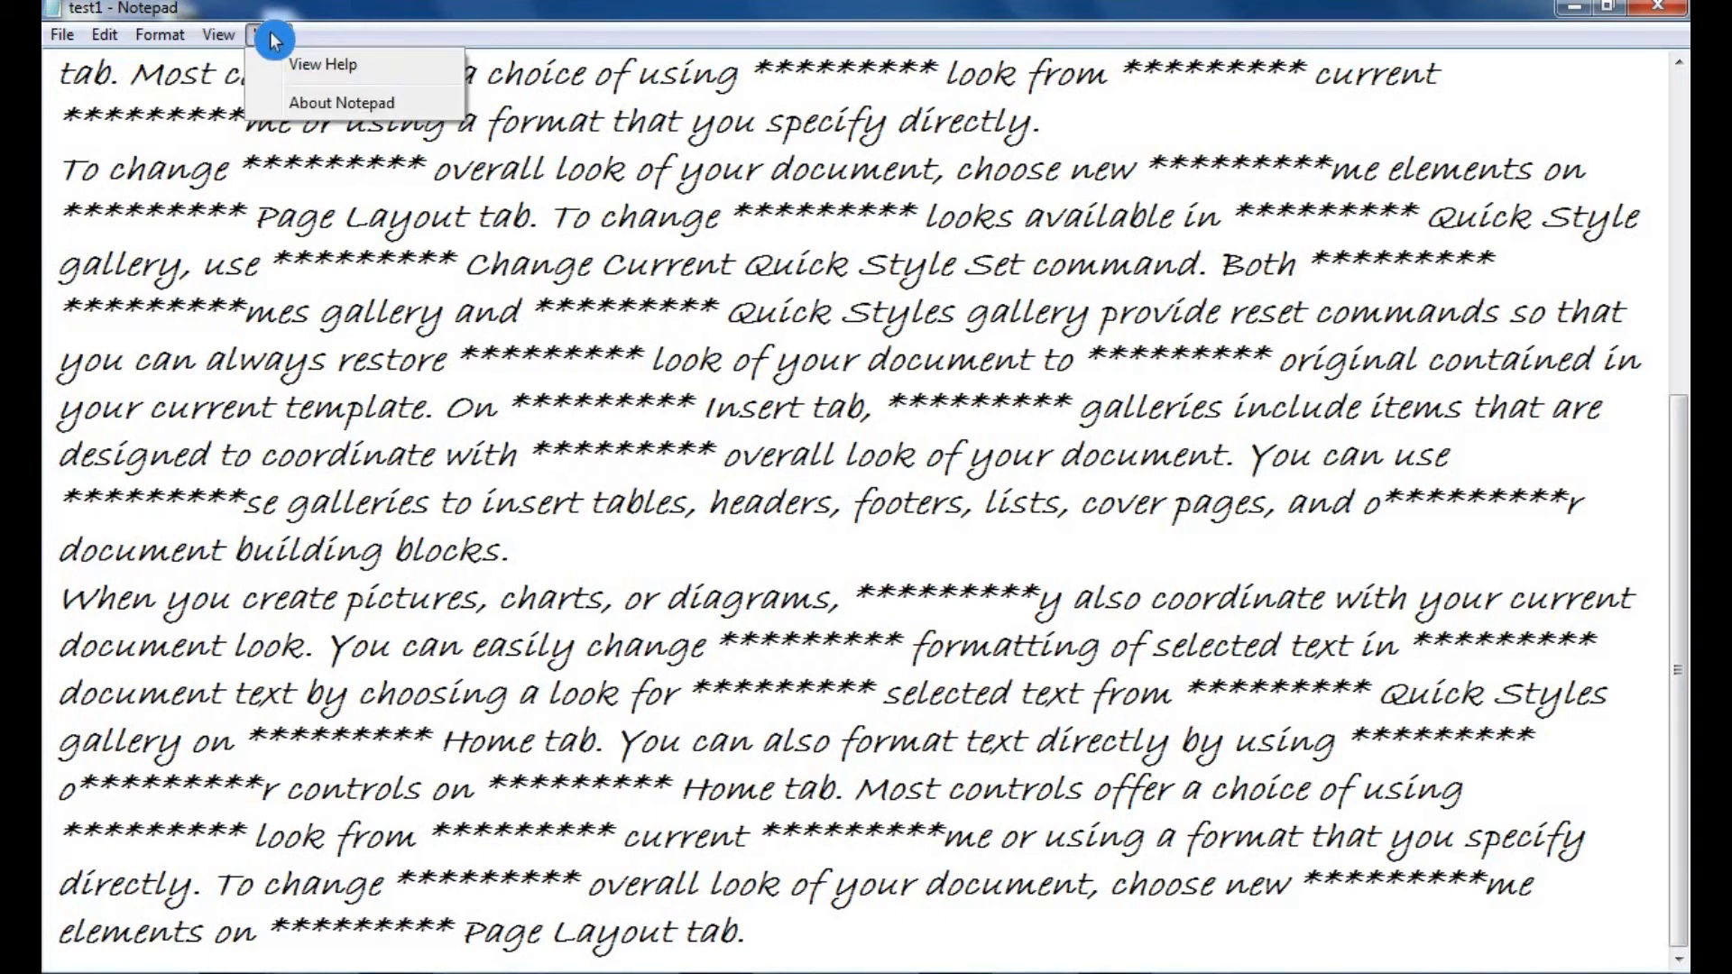
pyautogui.click(389, 104)
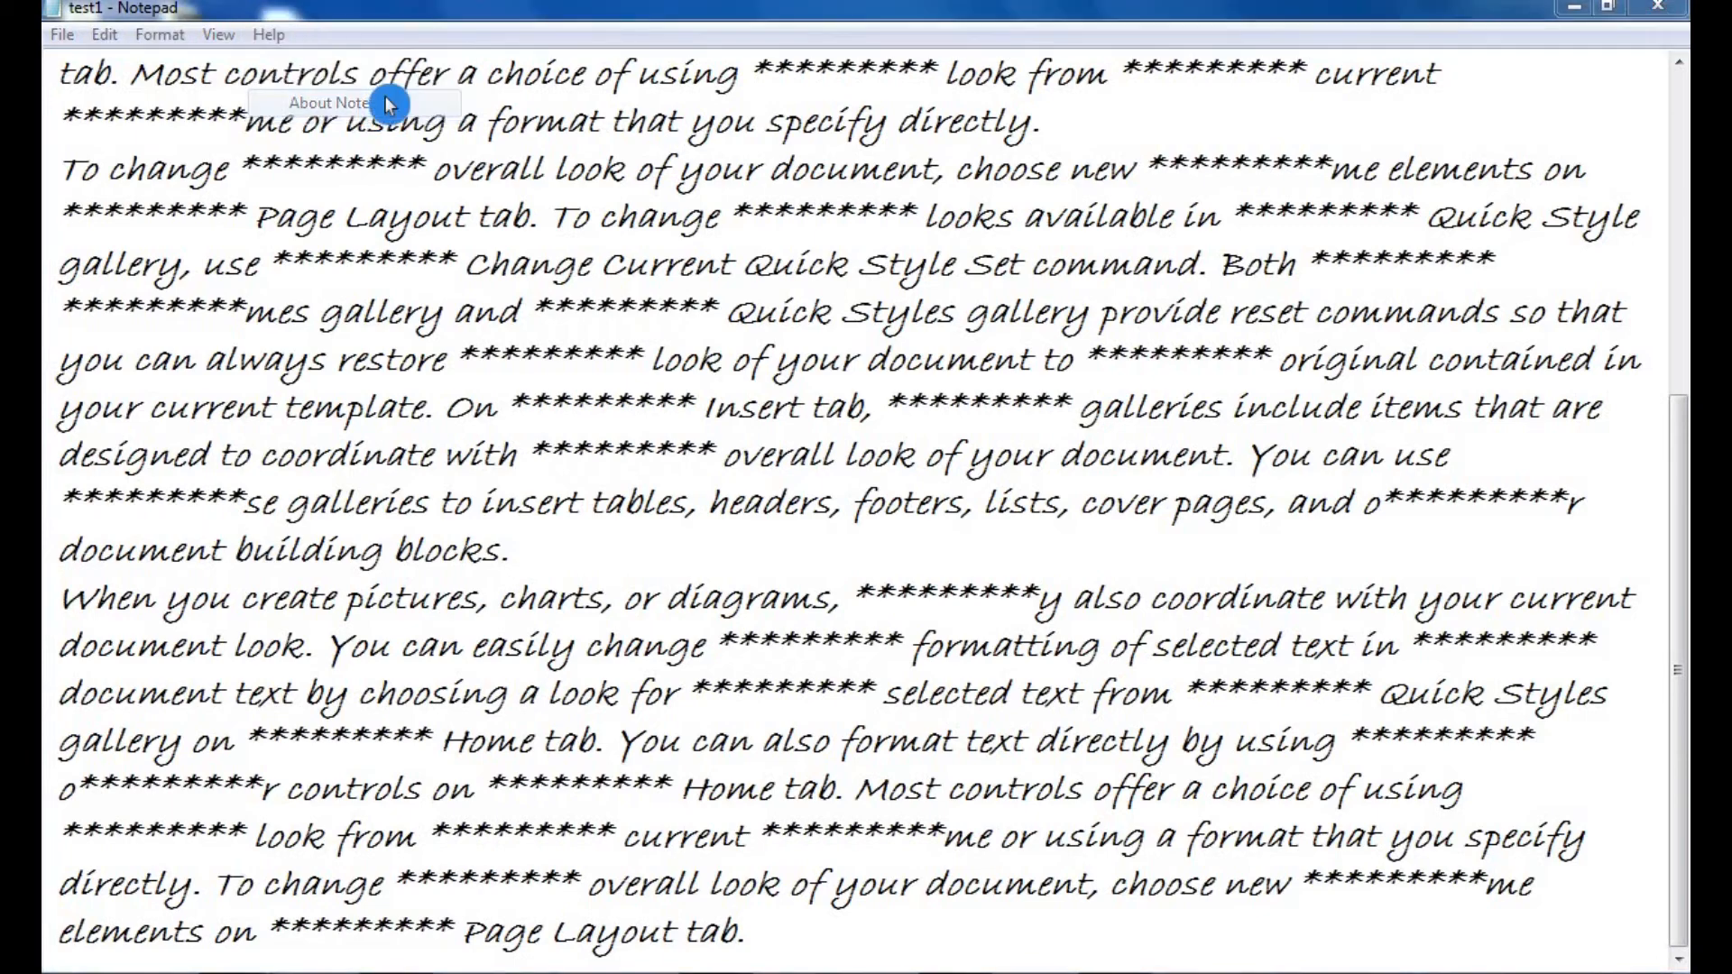
pyautogui.moveTo(463, 78); pyautogui.dragTo(571, 205)
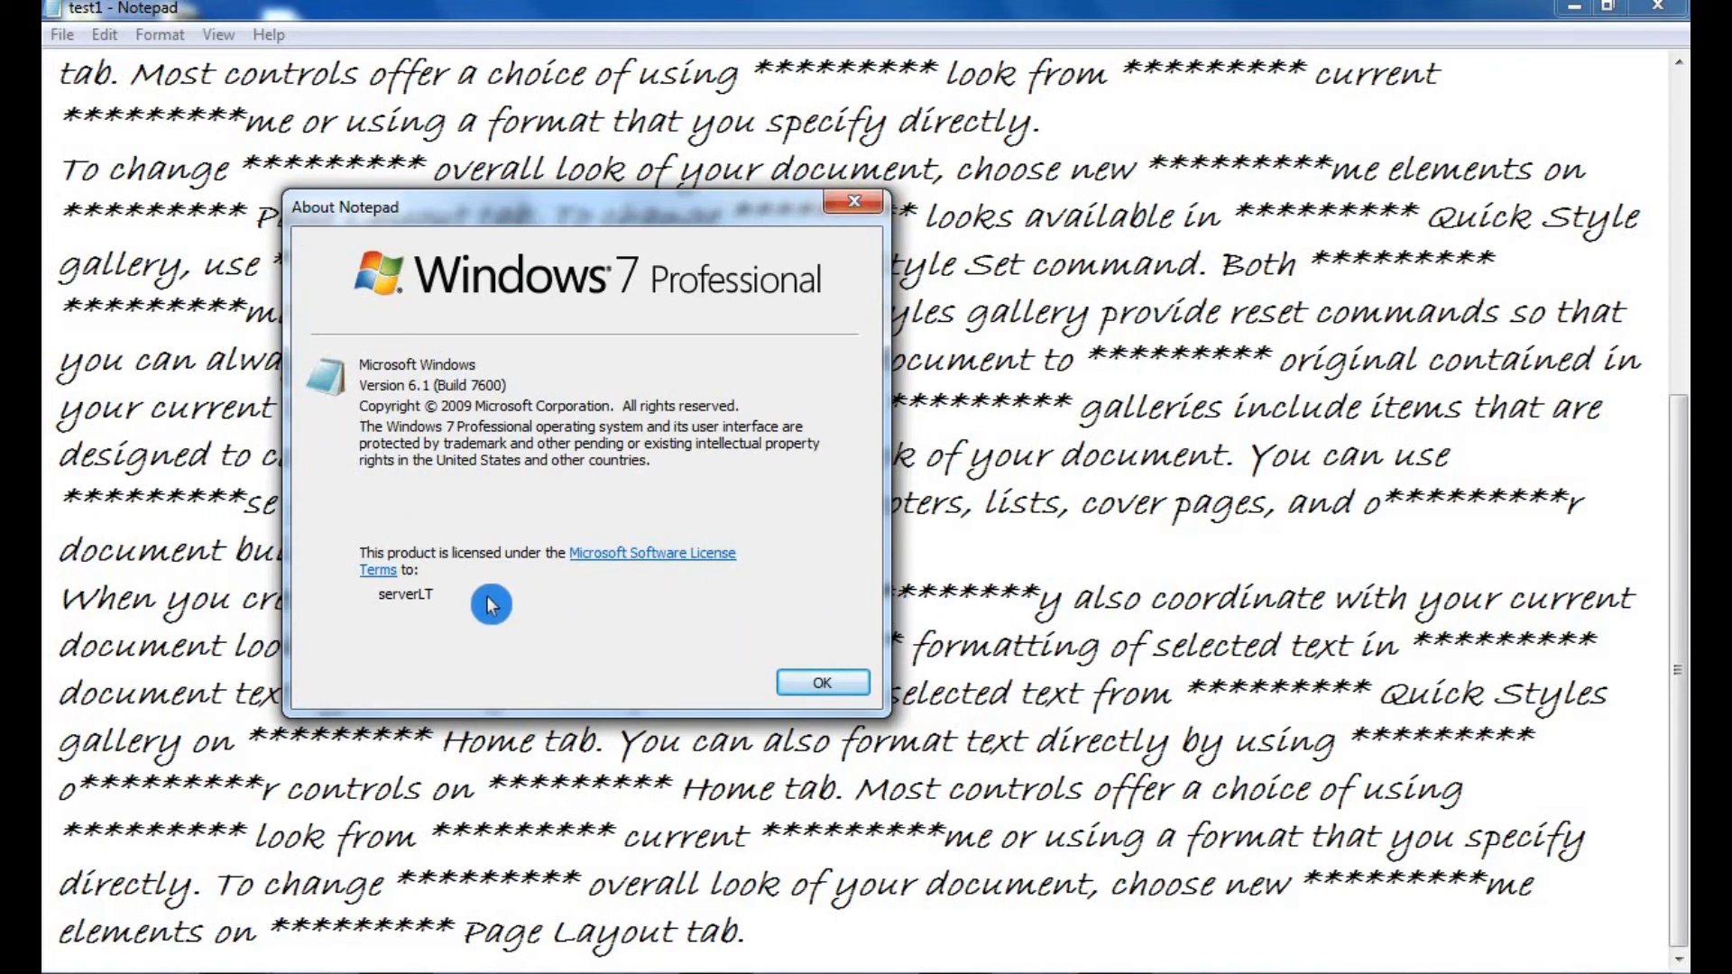
pyautogui.click(822, 683)
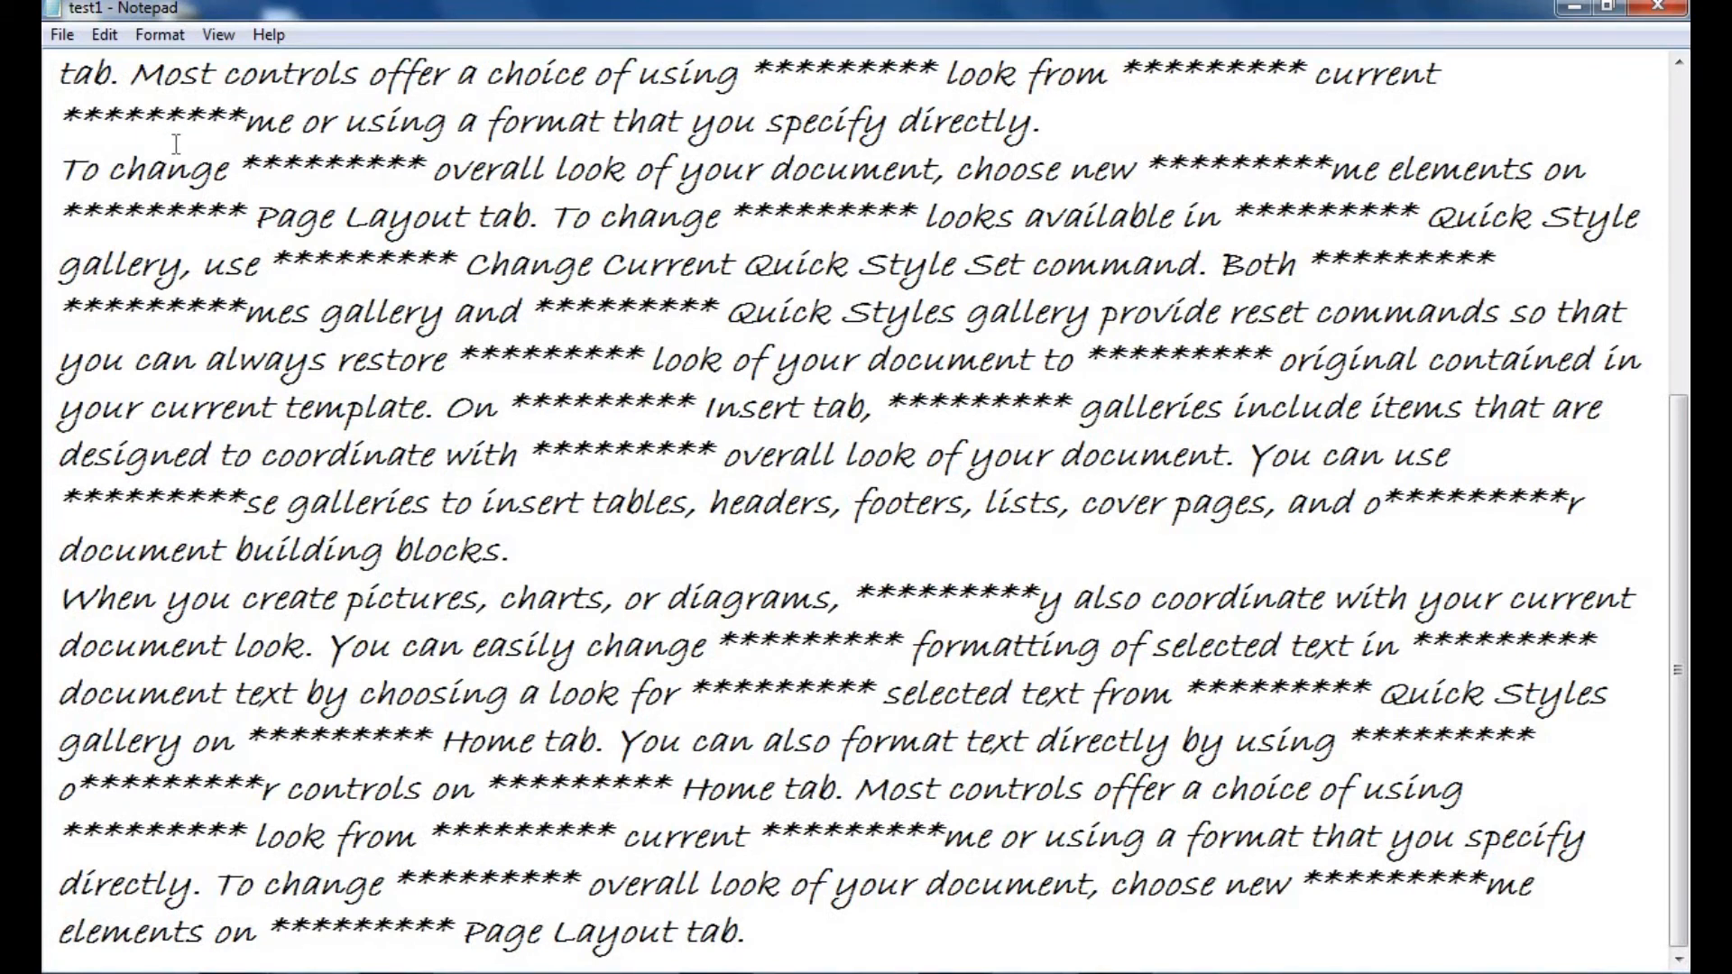
# - Open Notepad's help, expand "What is Notepad?" and "How do I open Notepad?", and try the link that opens a new Notepad window
pyautogui.click(271, 35)
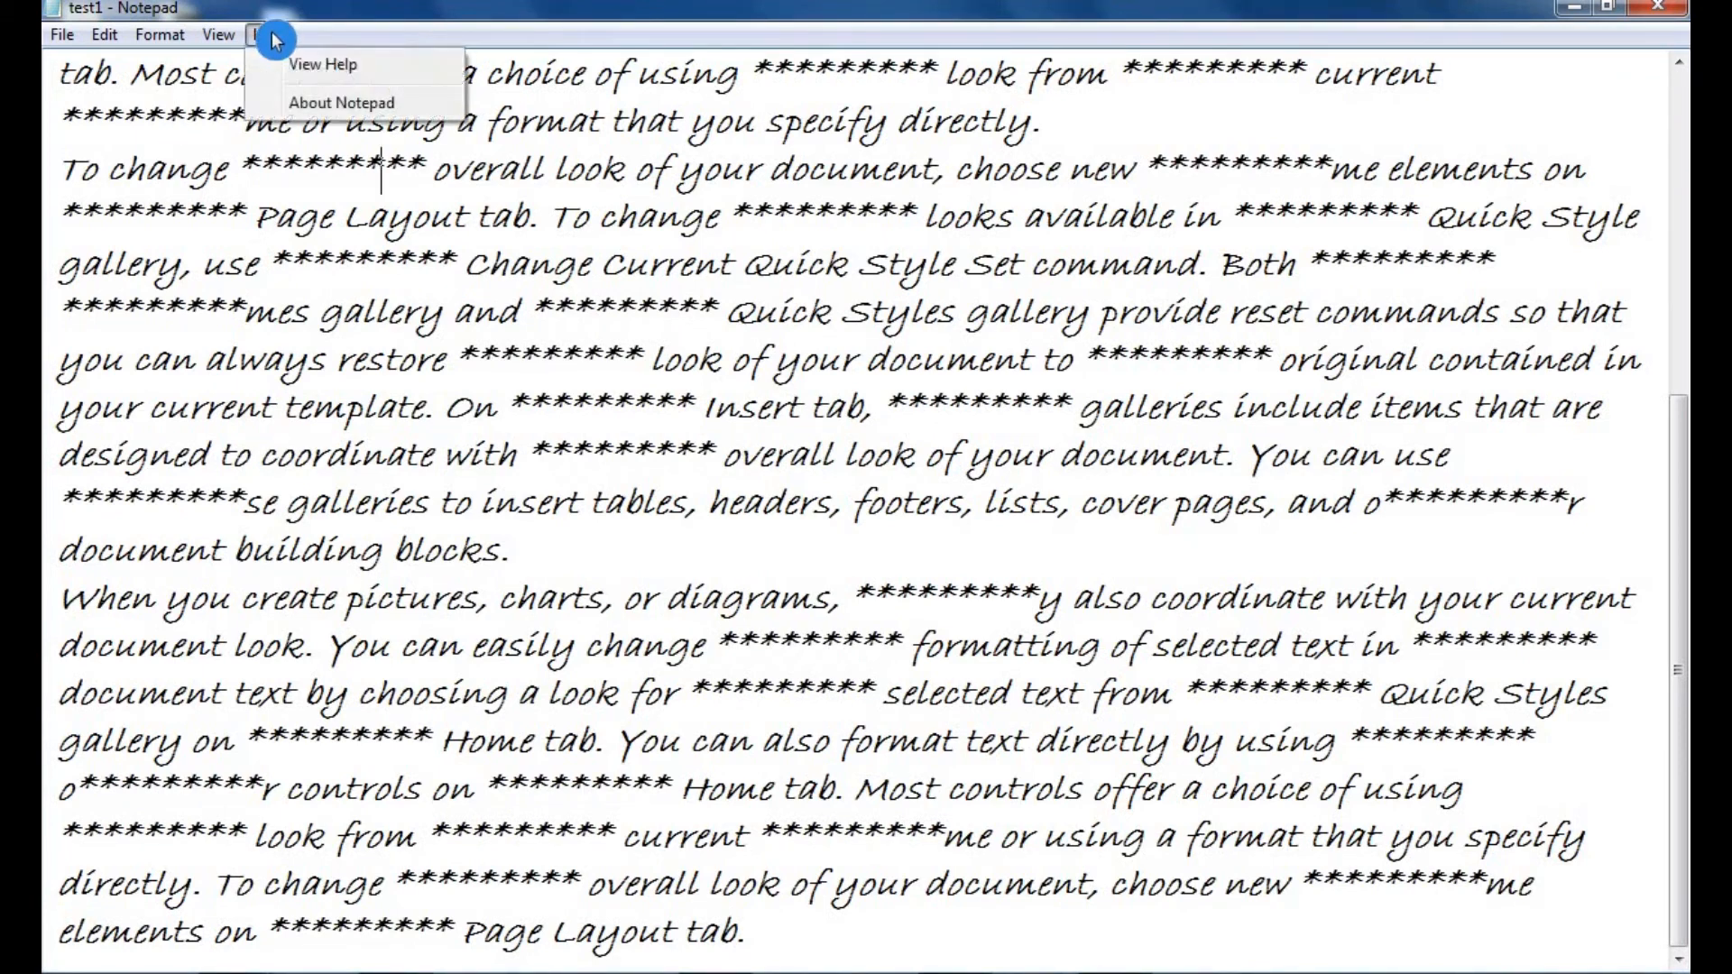
pyautogui.click(355, 67)
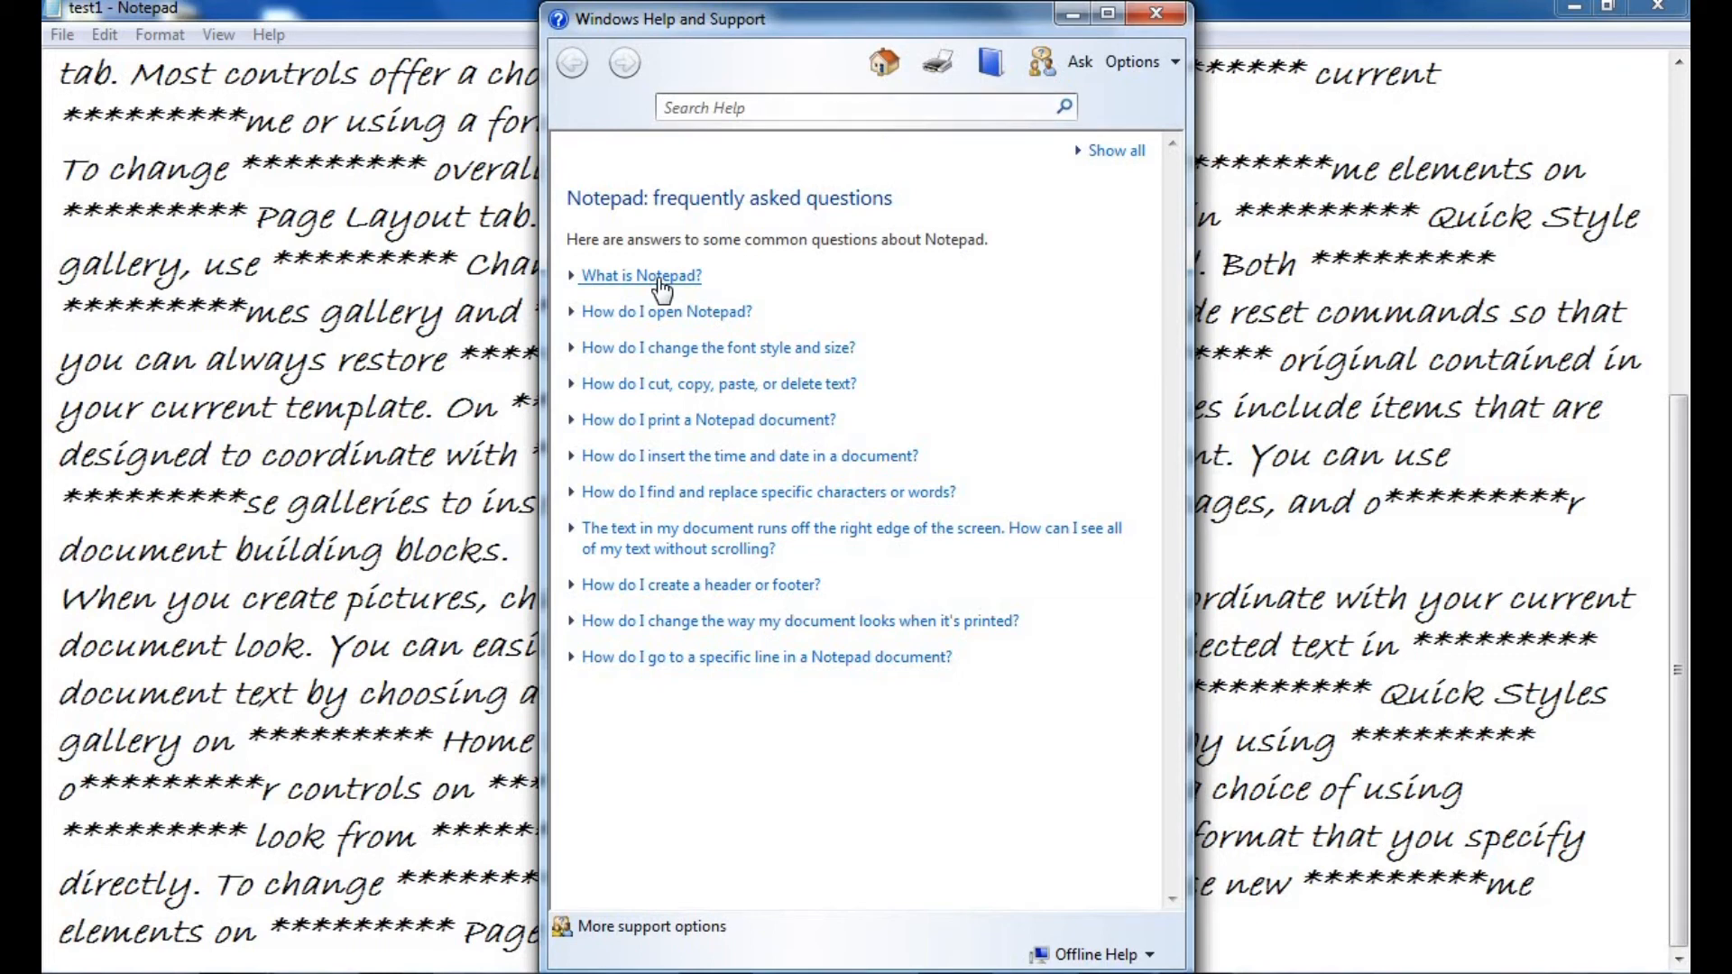
pyautogui.click(660, 281)
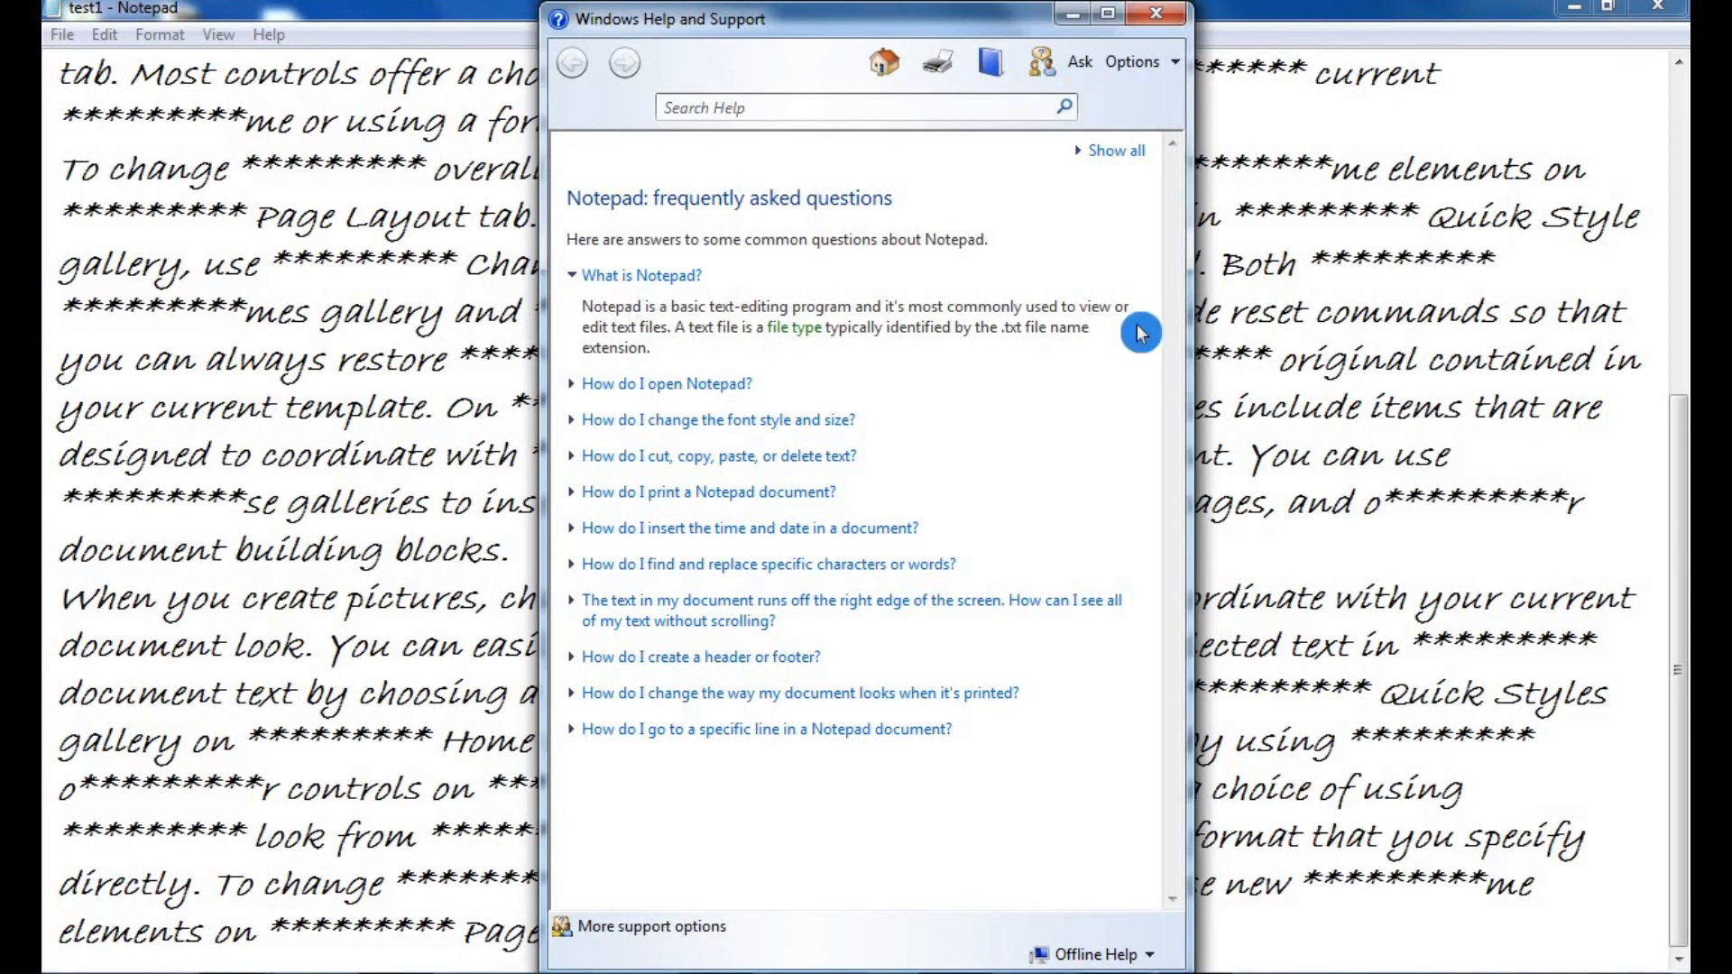
pyautogui.click(637, 385)
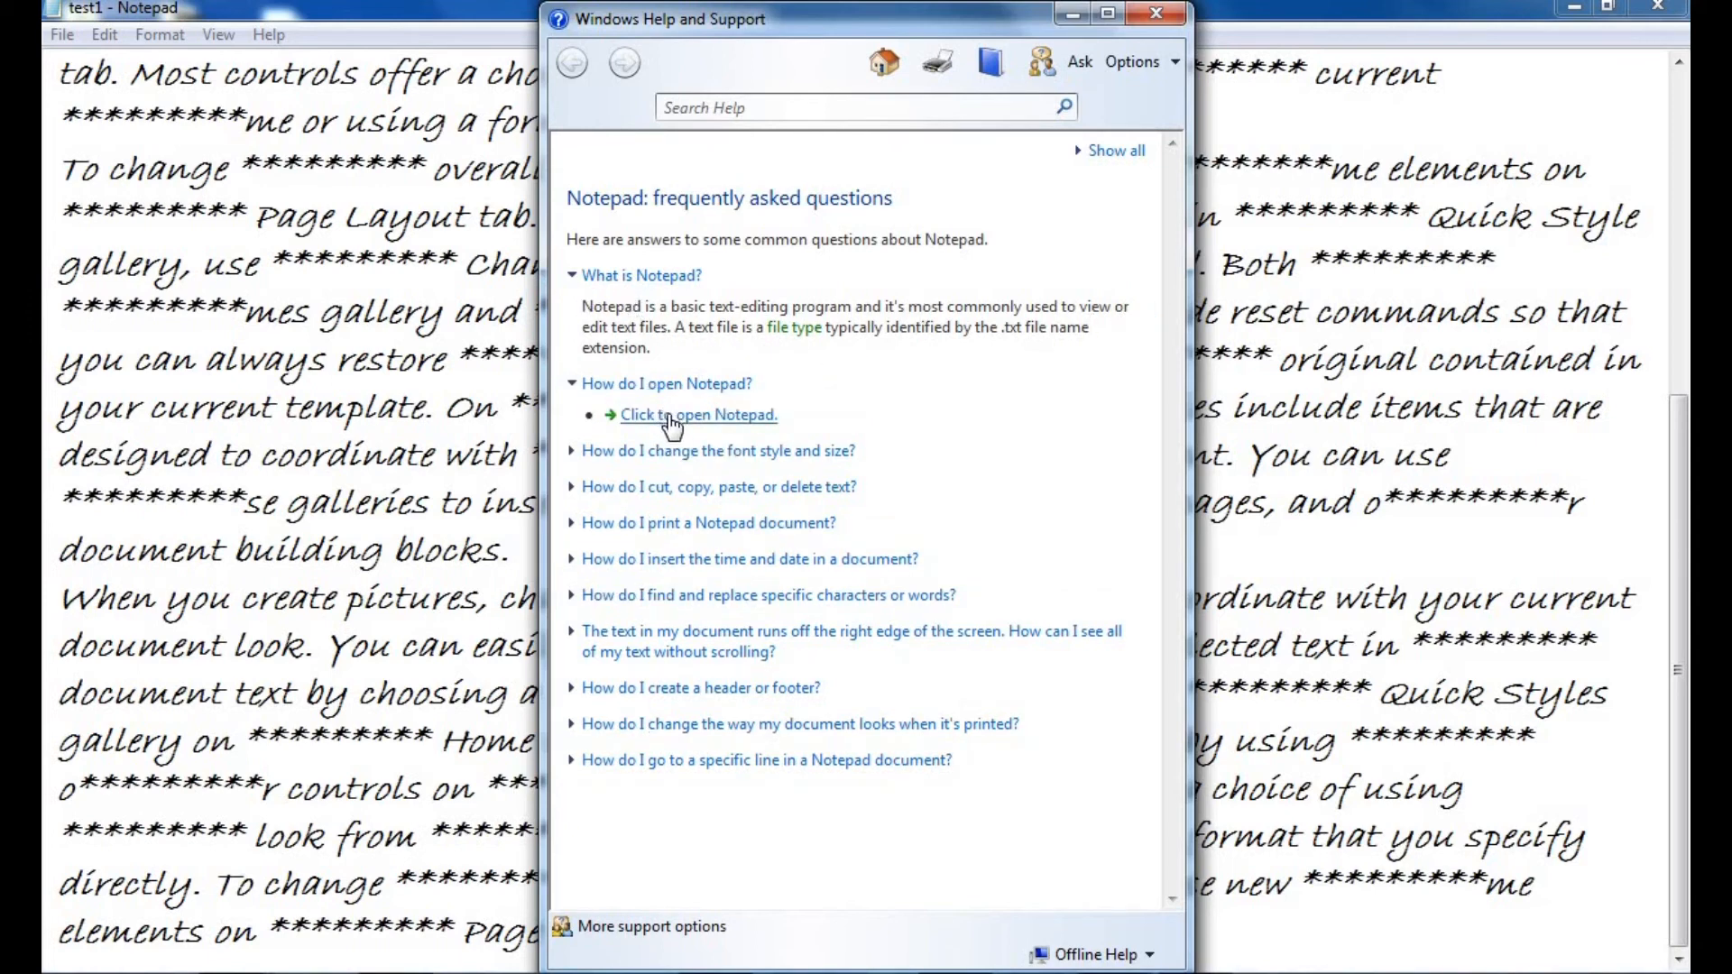
pyautogui.click(671, 419)
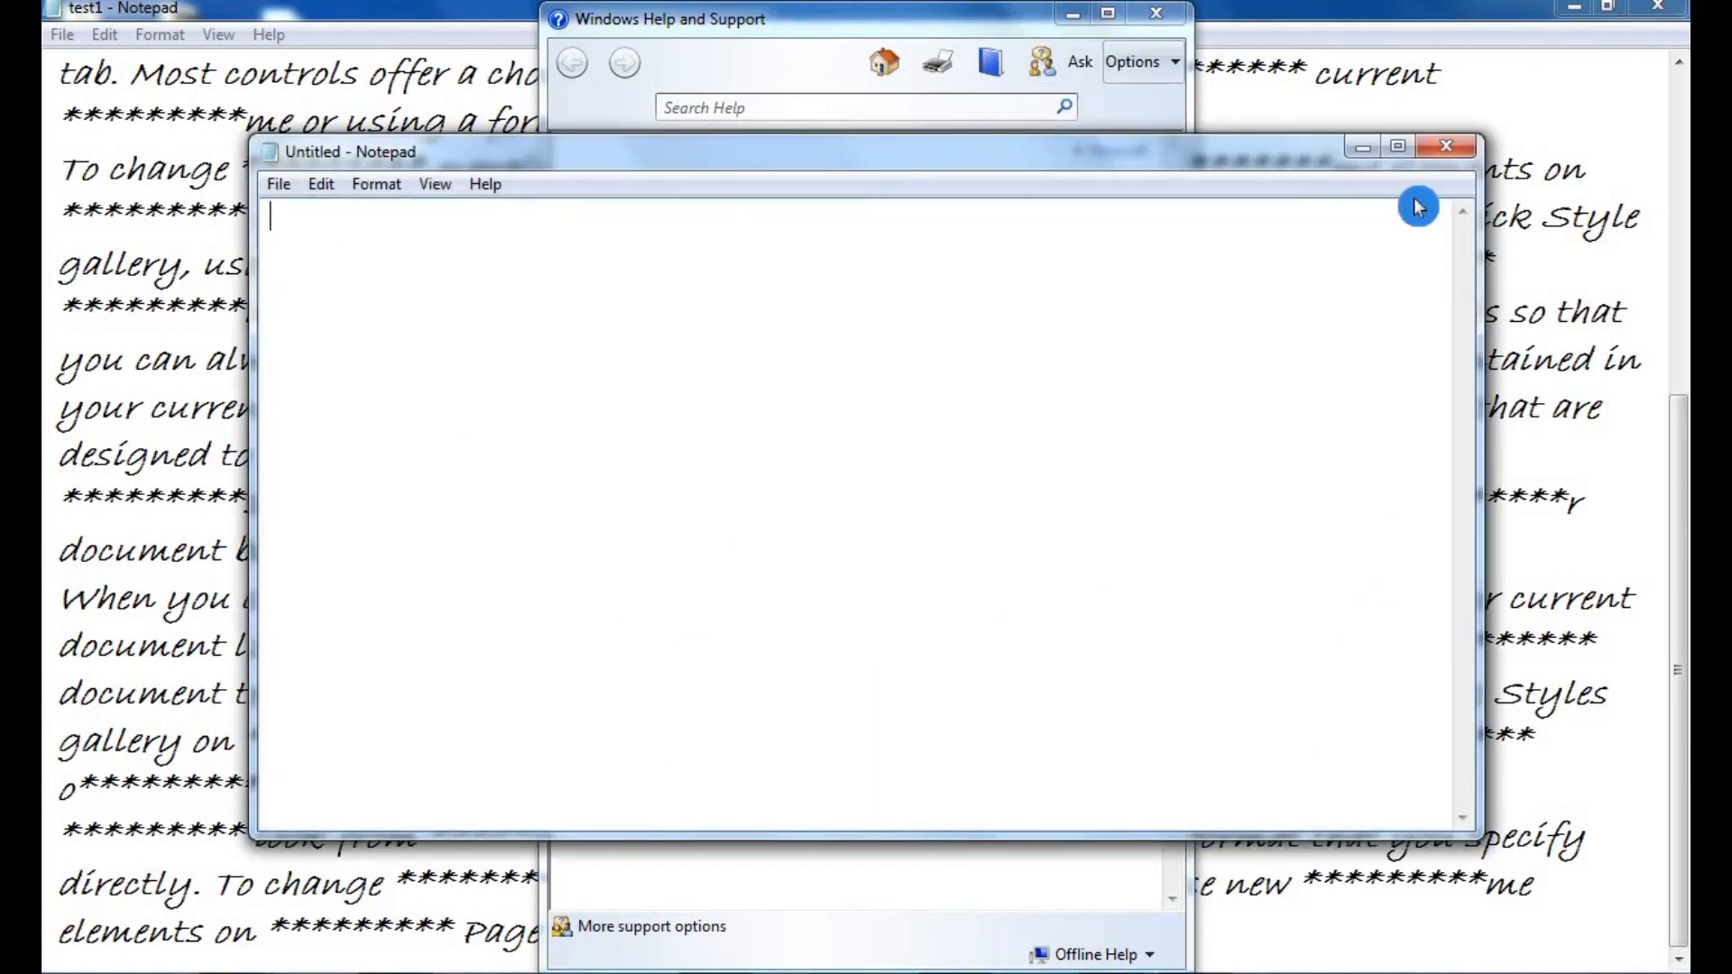
pyautogui.click(1446, 145)
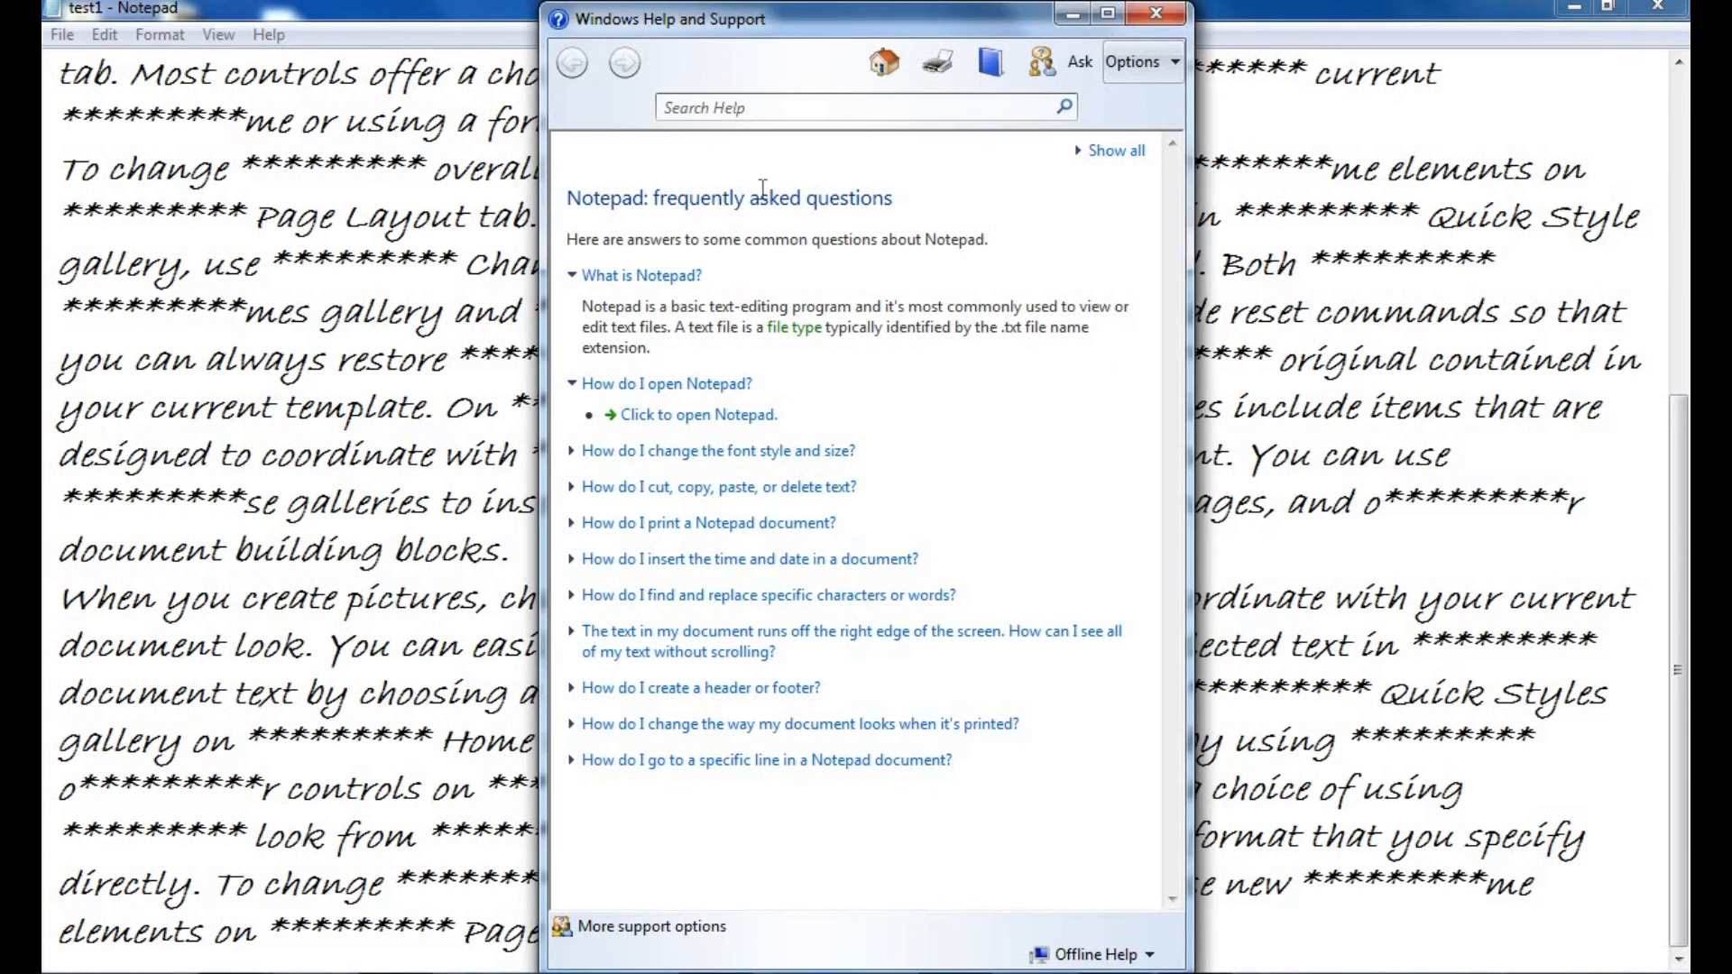
# - Search the help for "save" and open the topic "Save a file"
pyautogui.click(767, 107)
pyautogui.write('save')
pyautogui.press('Return')
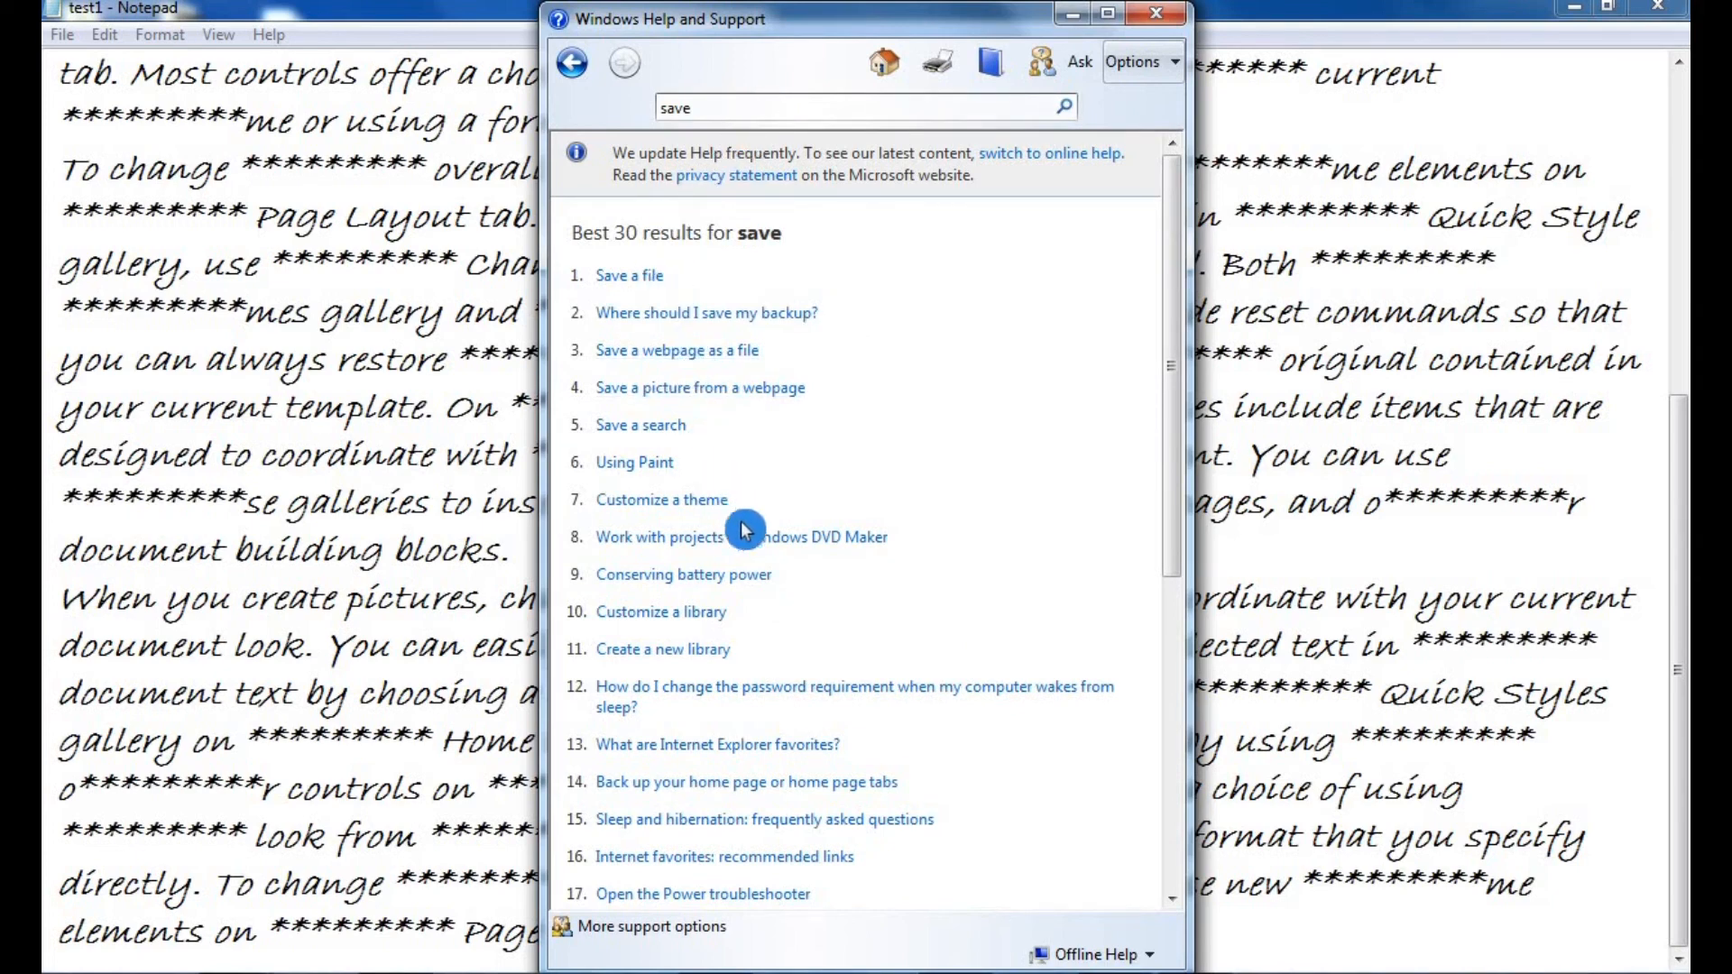
pyautogui.scroll(-5, 896, 617)
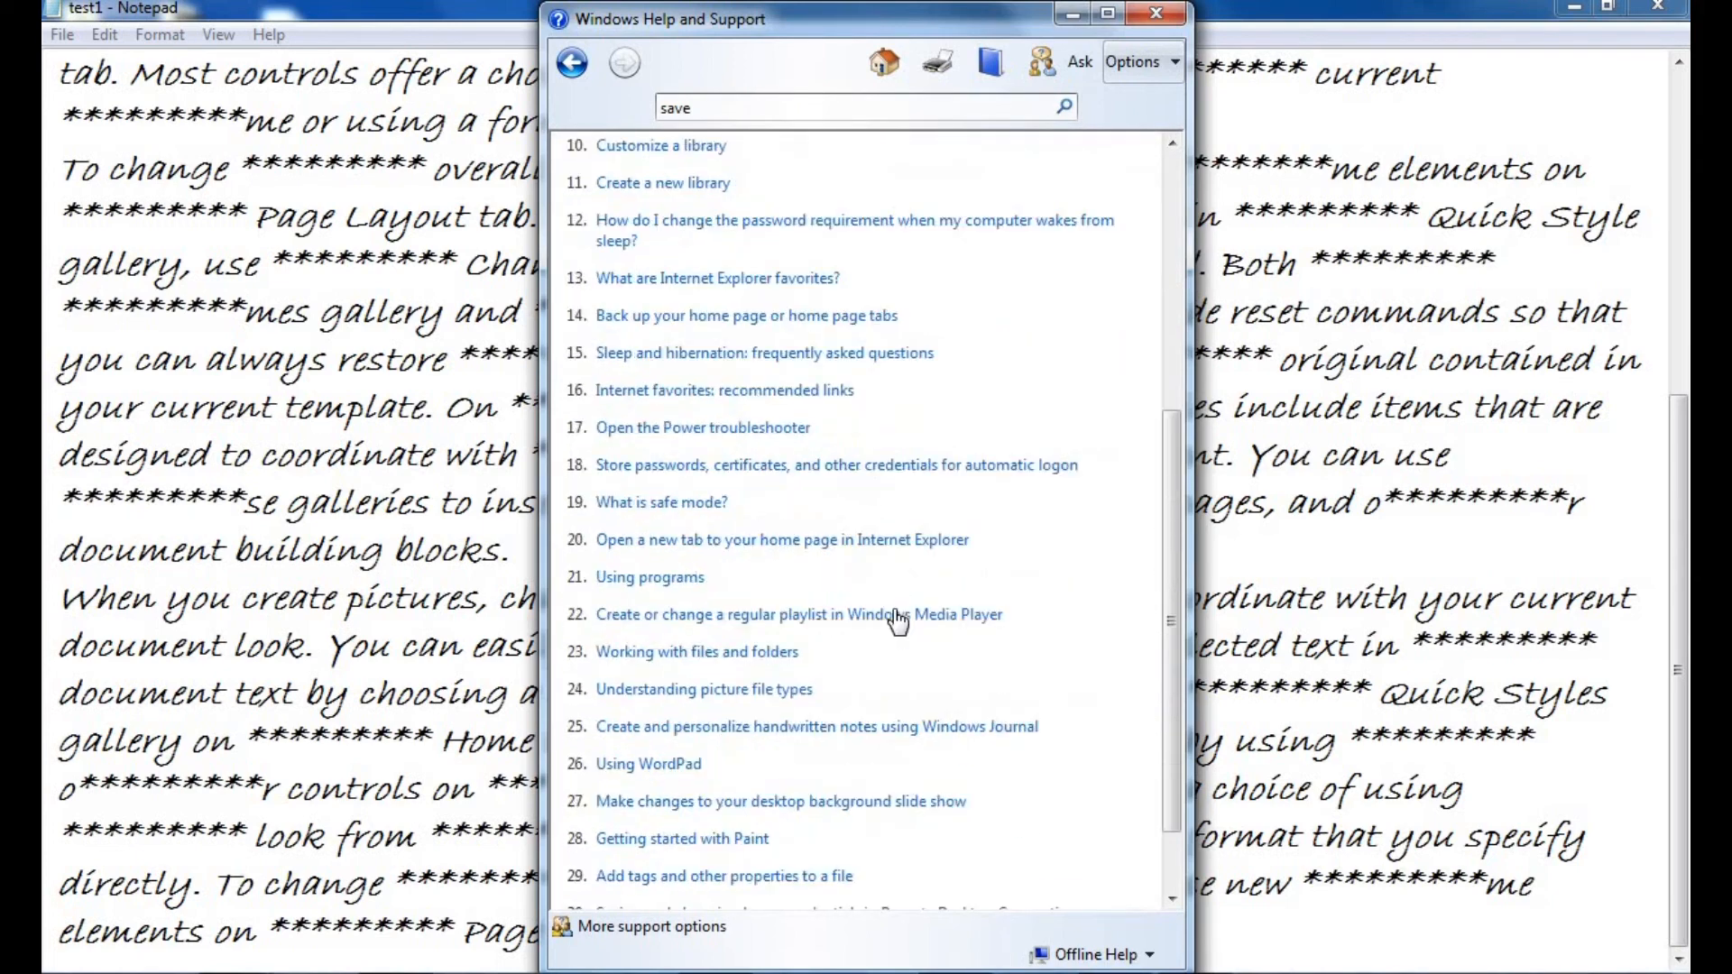
pyautogui.scroll(5, 897, 617)
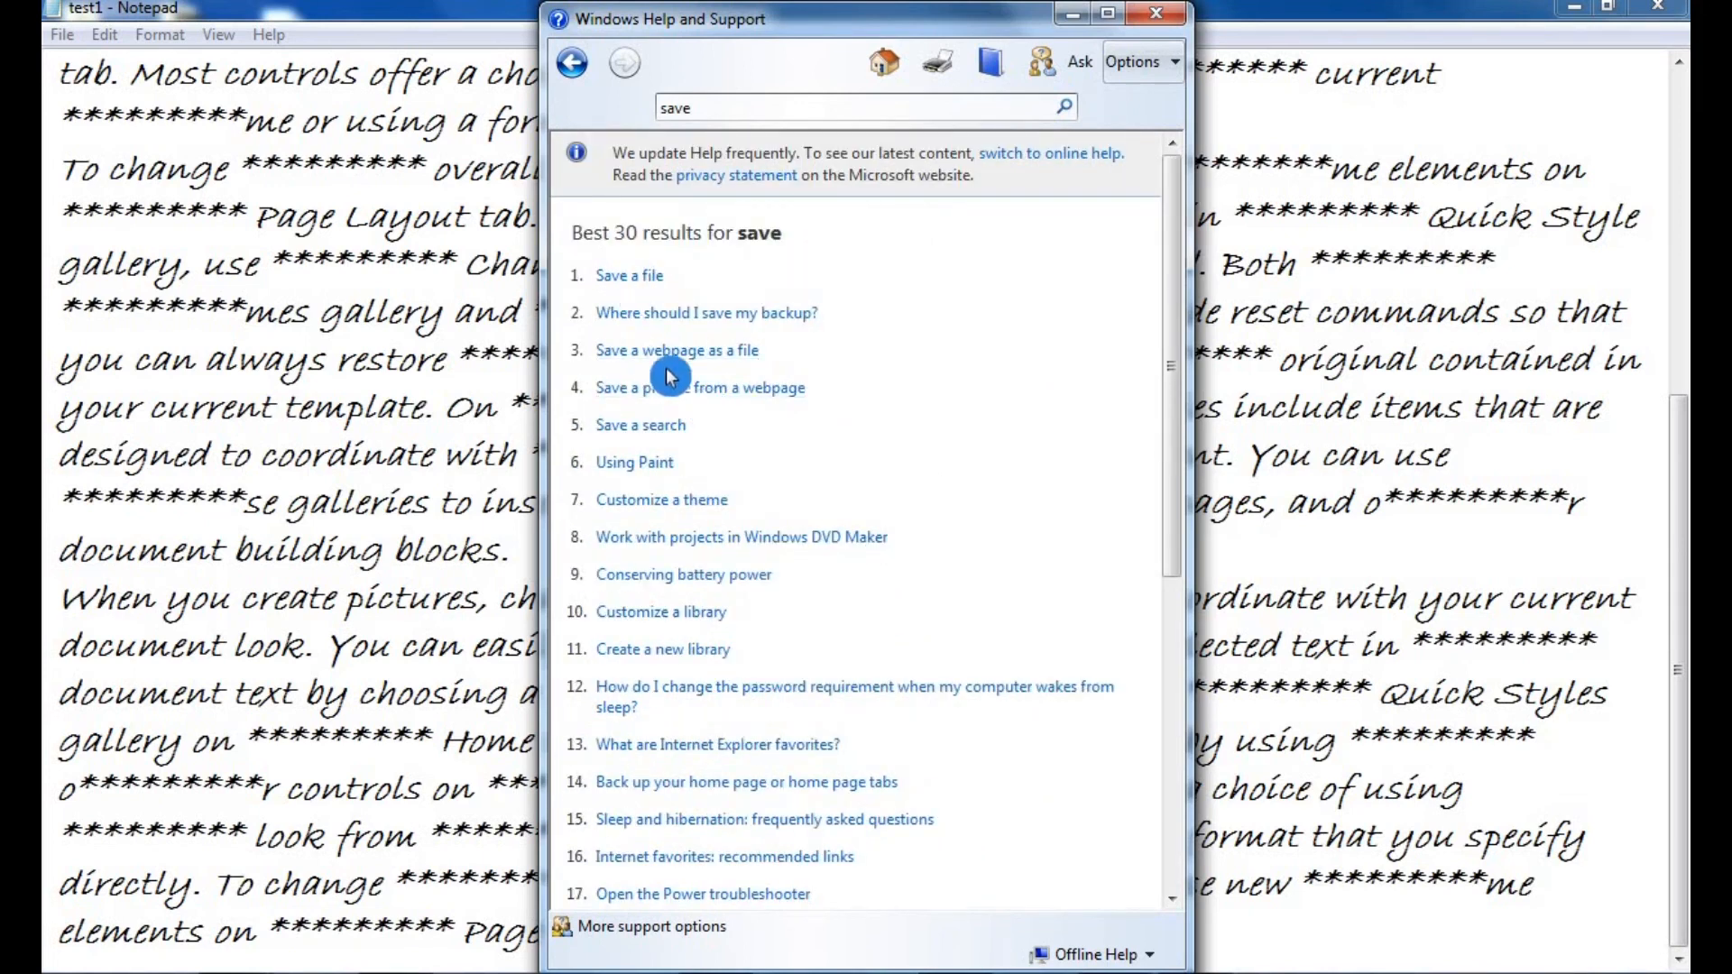
pyautogui.click(625, 279)
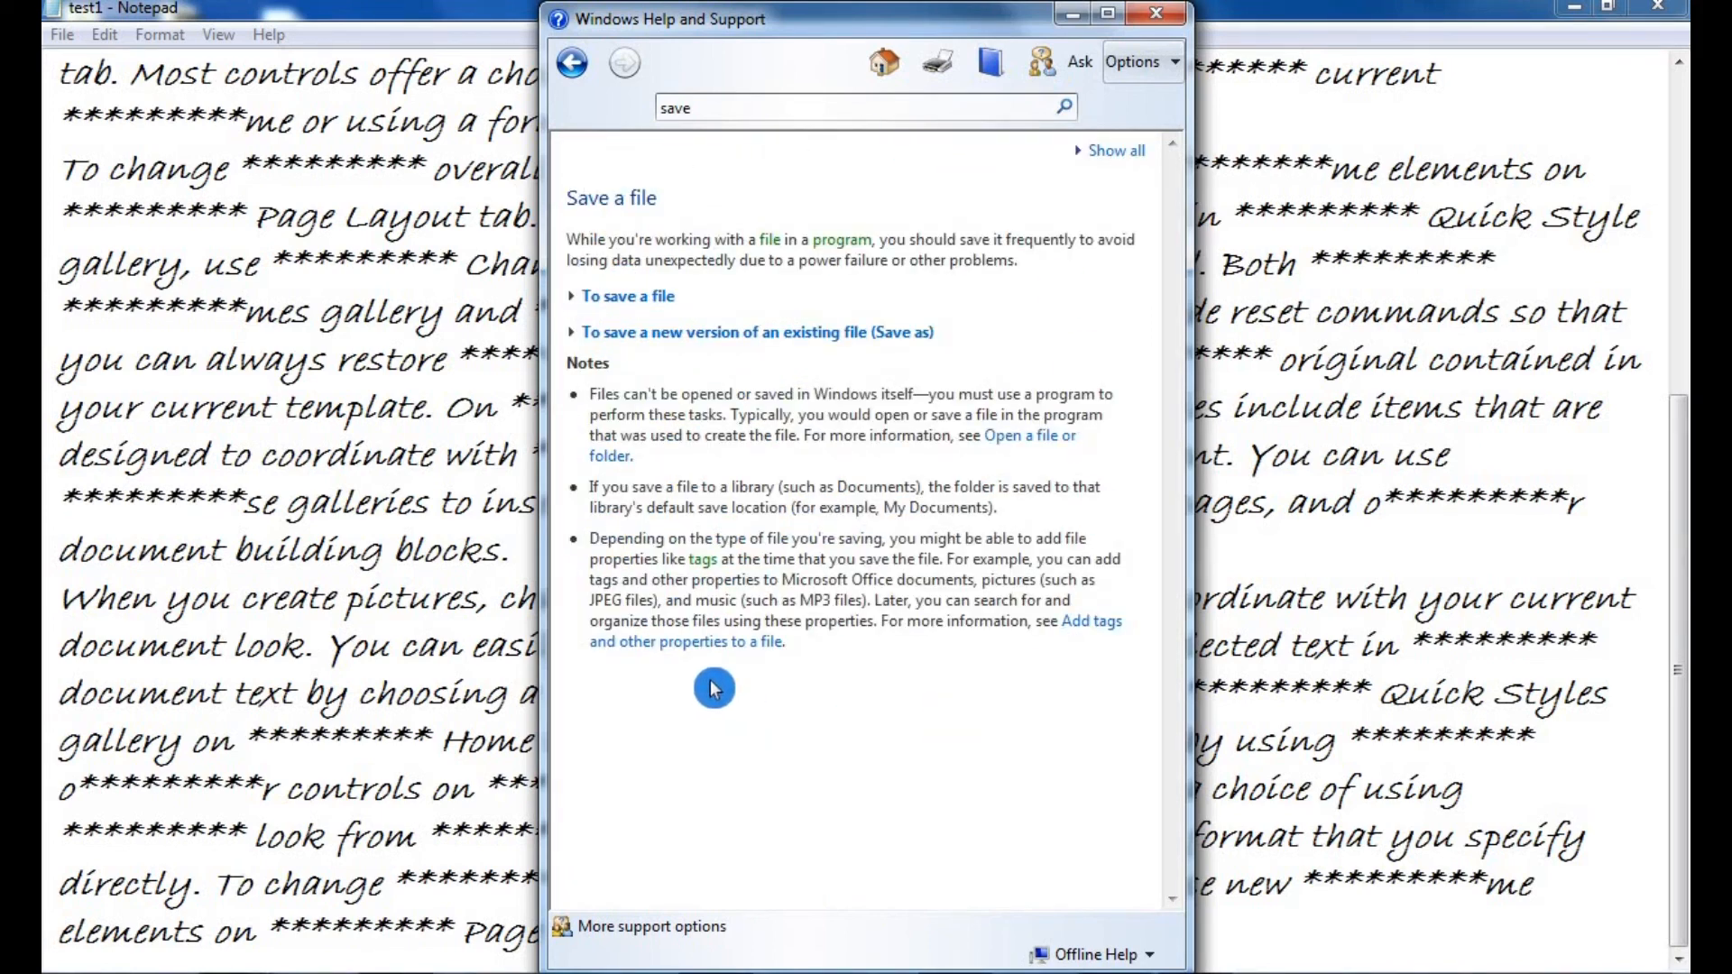
# - Search the help for "copy", read the topic "Copy and paste a file", and close the help window
pyautogui.moveTo(705, 108); pyautogui.dragTo(541, 110)
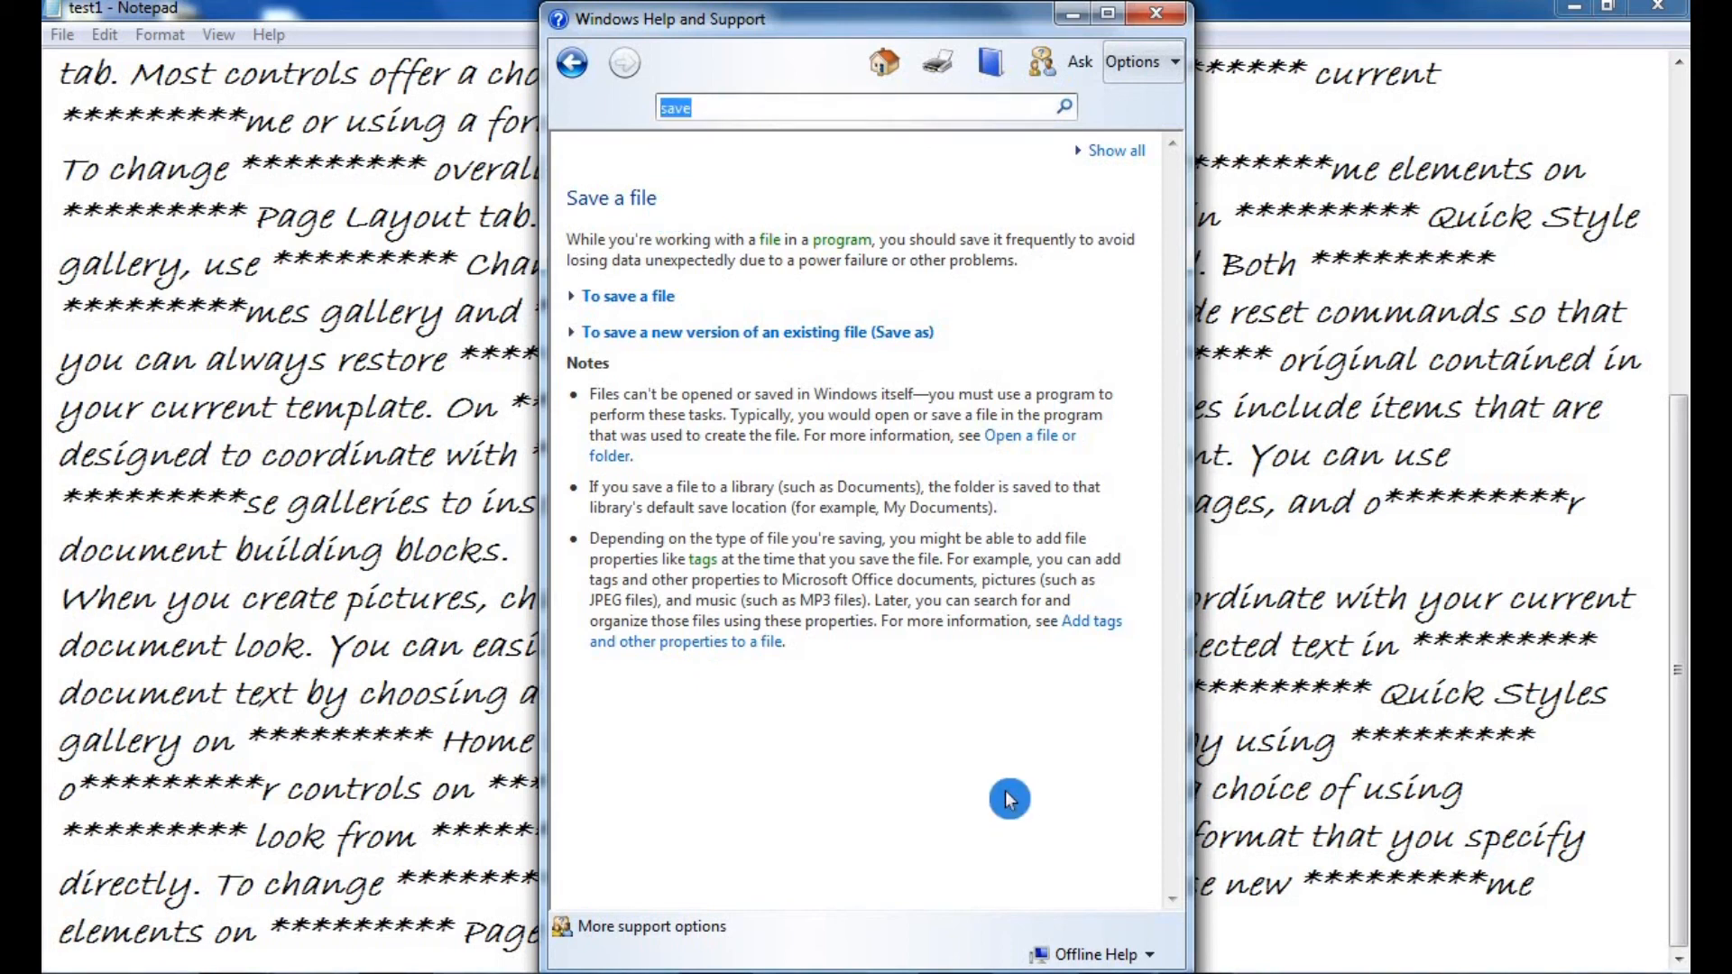
pyautogui.write('copy')
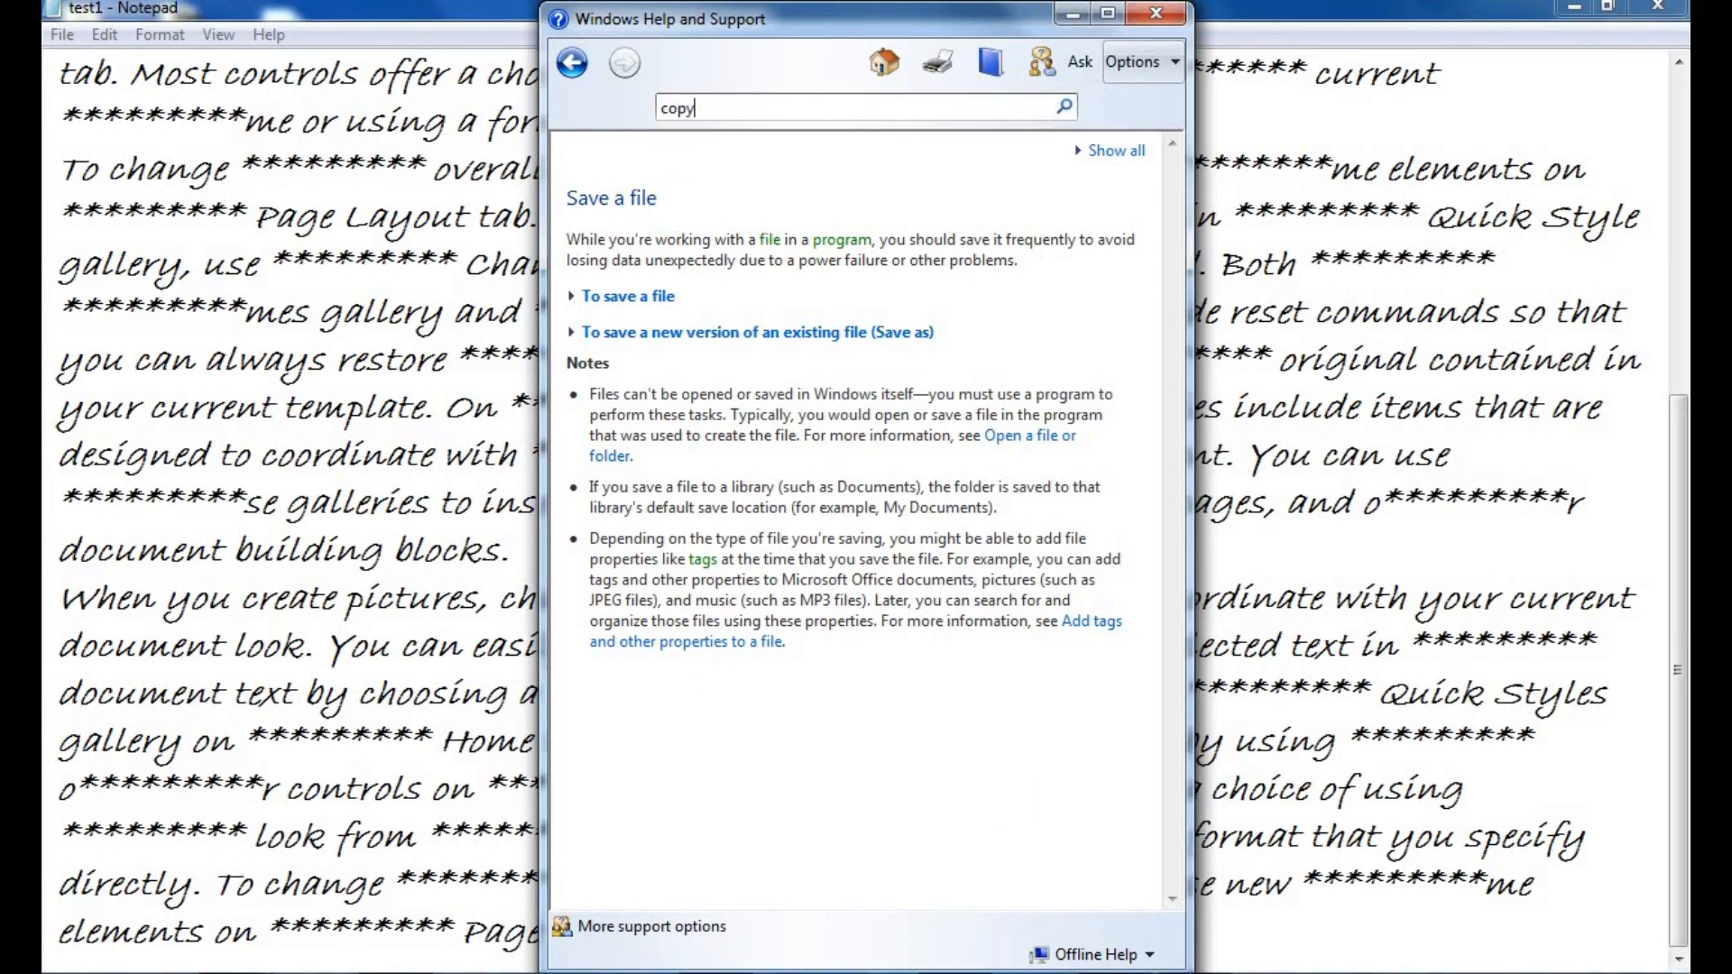
pyautogui.press('Return')
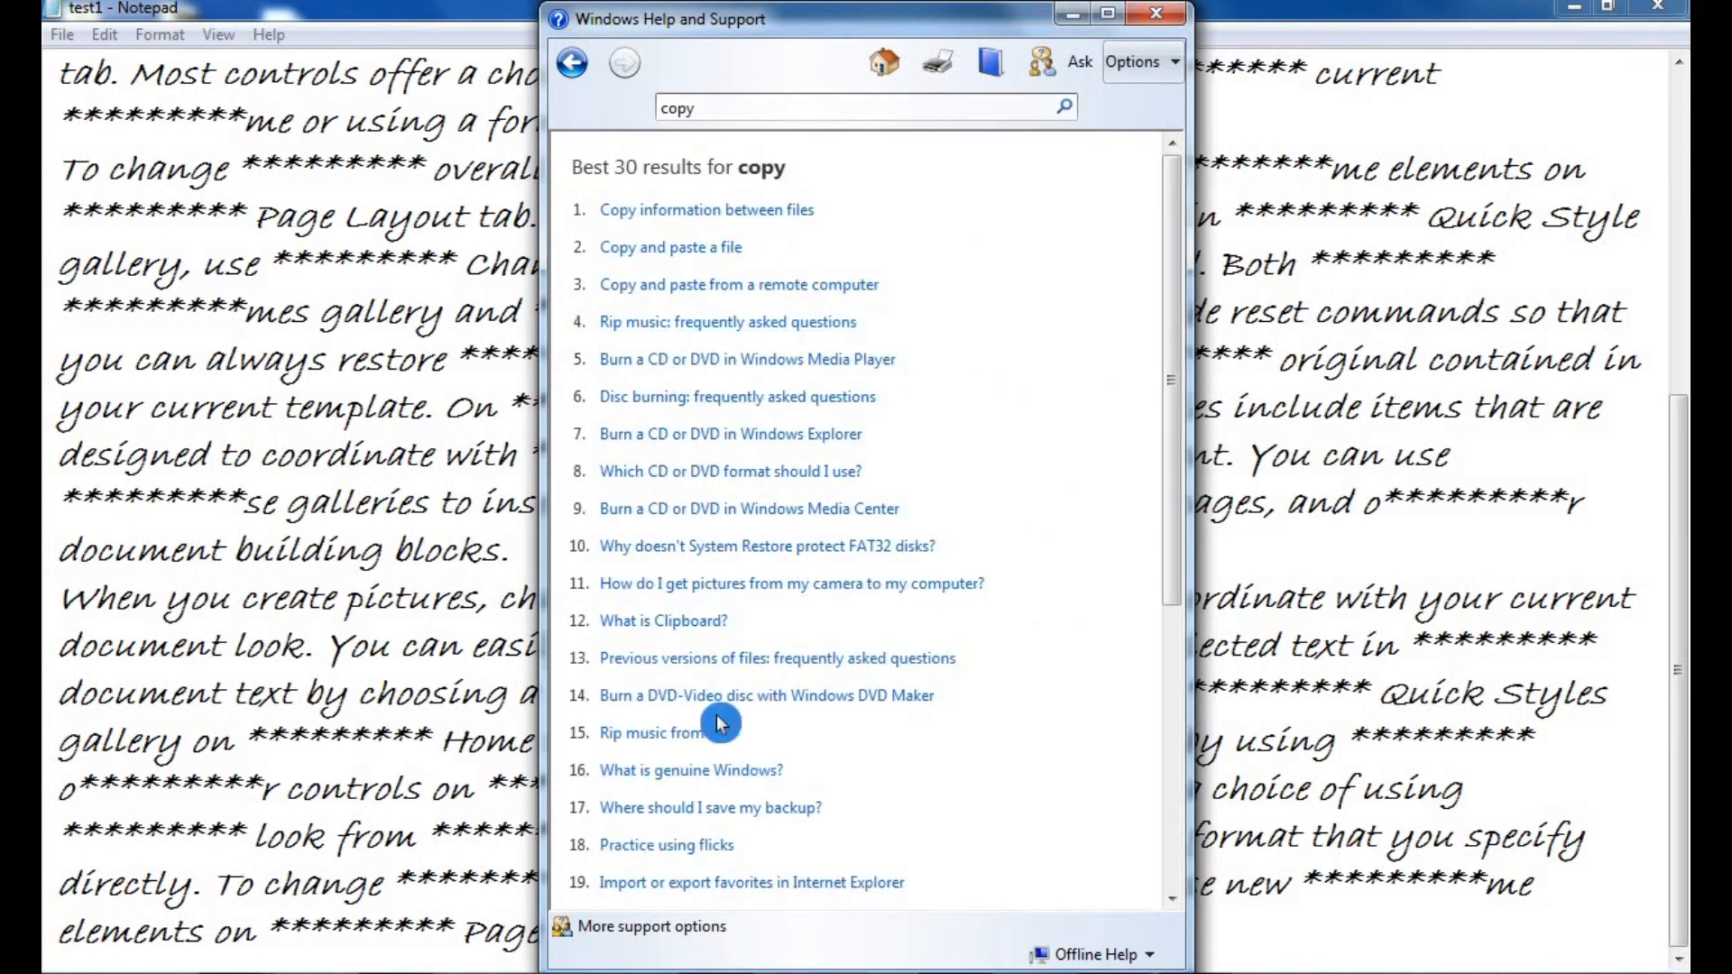
pyautogui.scroll(-5, 721, 730)
pyautogui.scroll(5, 756, 812)
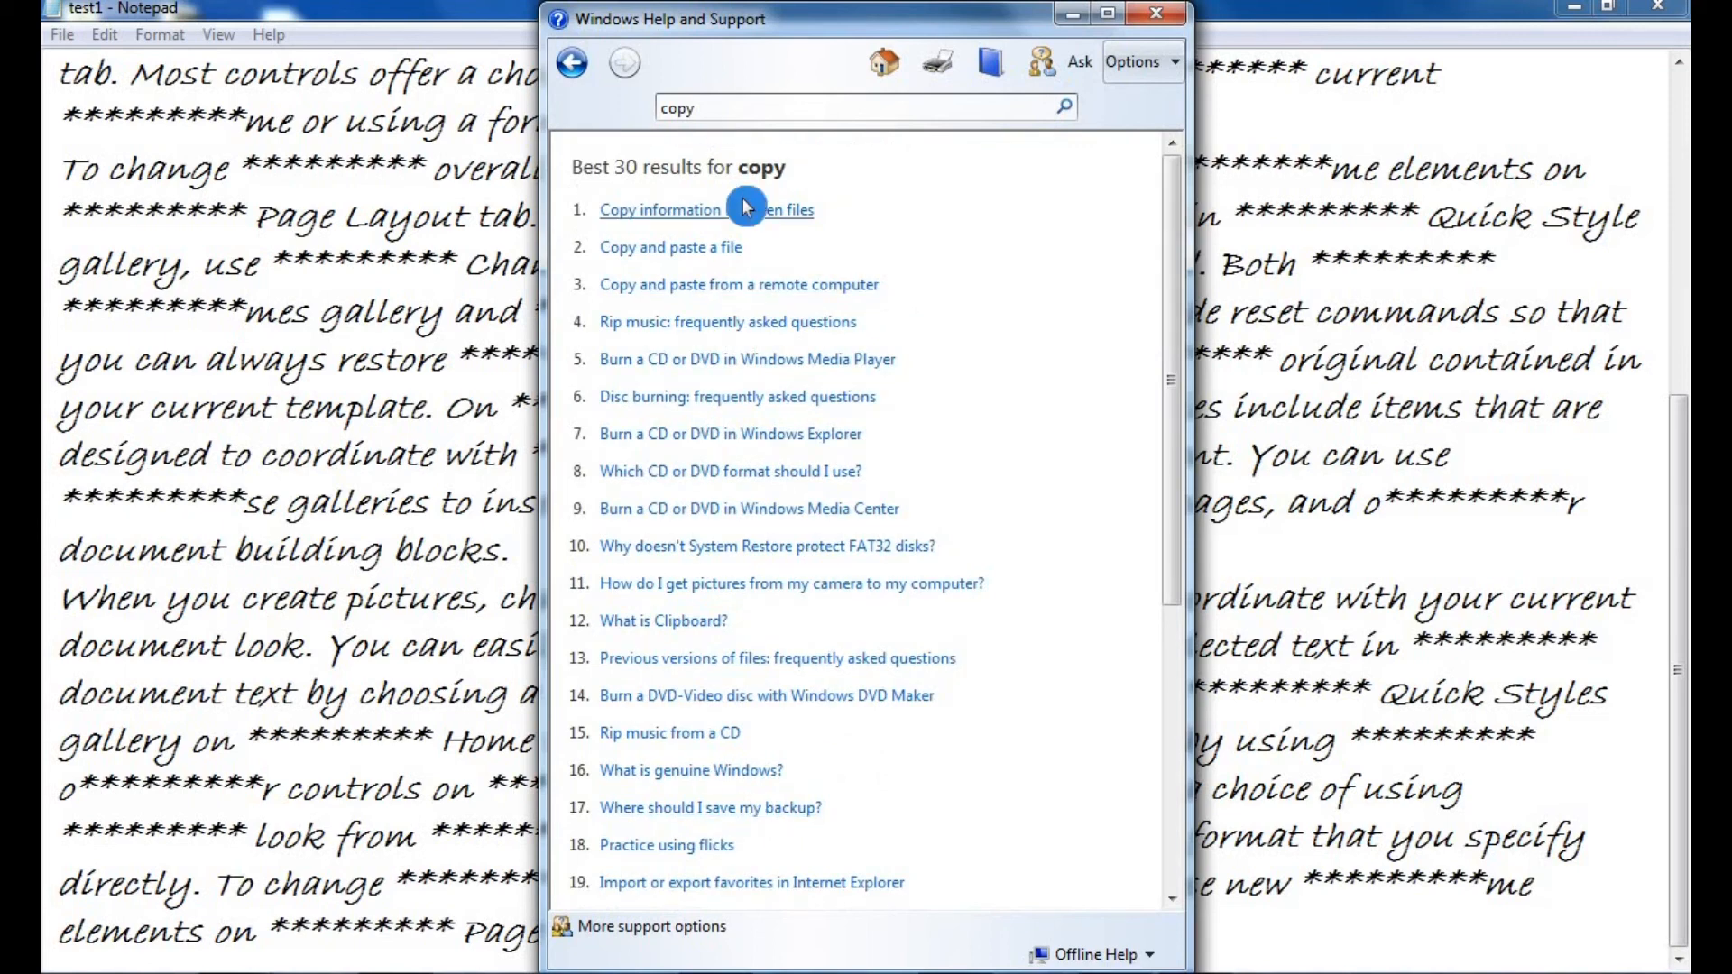
pyautogui.click(671, 249)
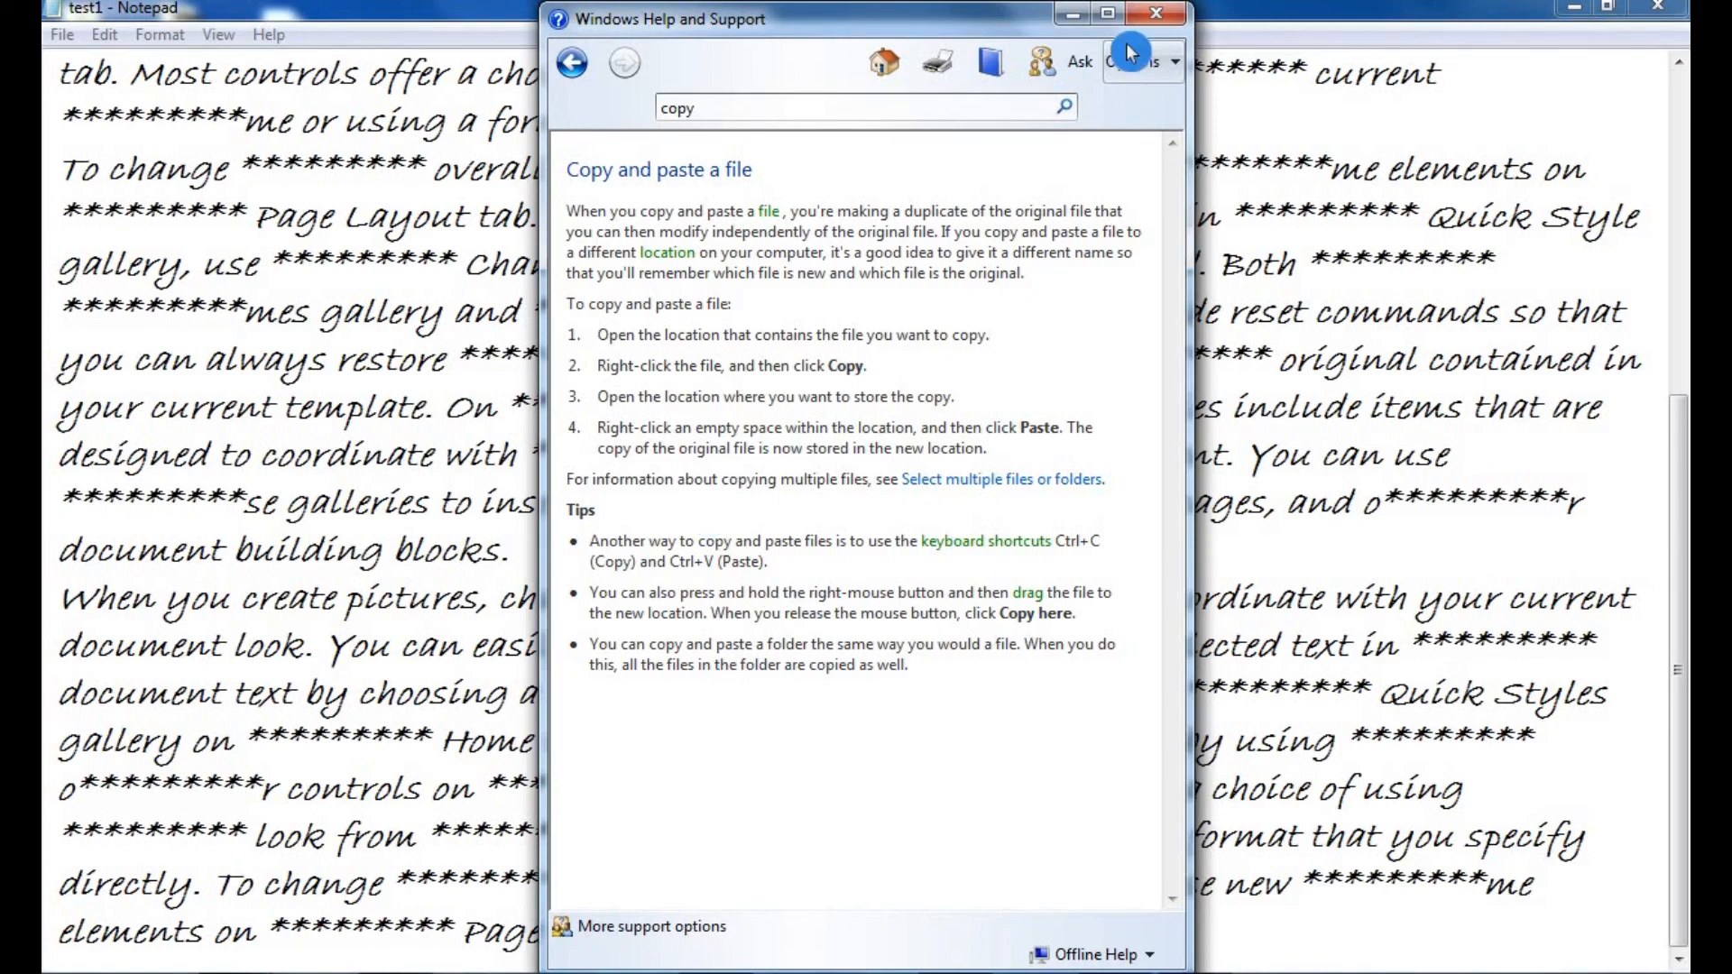
pyautogui.click(1155, 13)
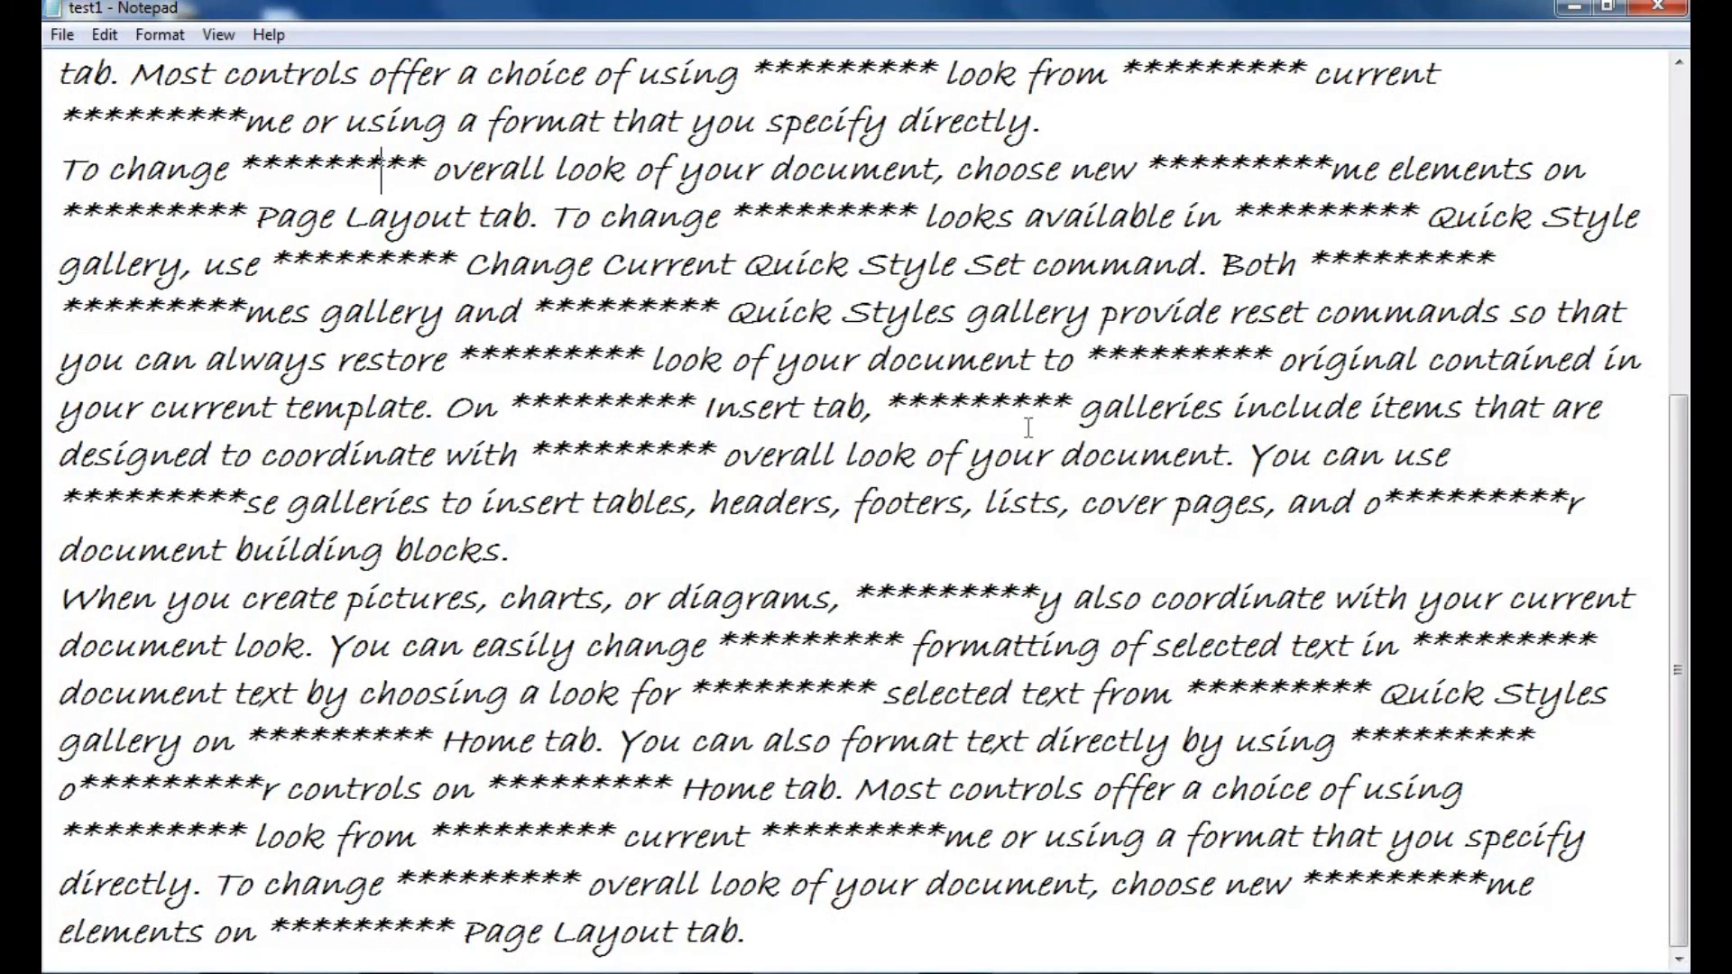